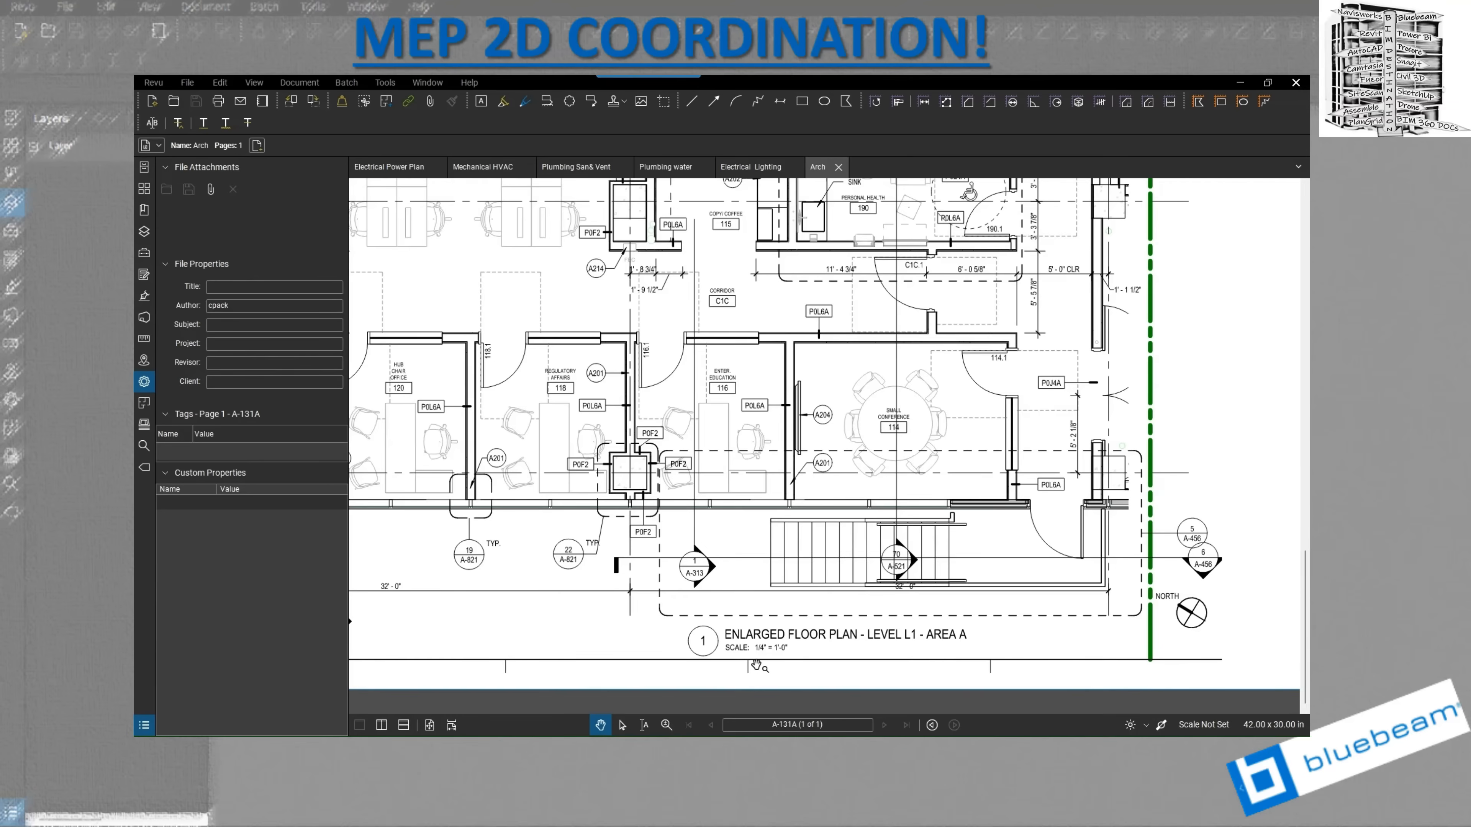
- Check the scale noted under the plan titles on the Arch, Electrical Lighting, Plumbing water, Plumbing San& Vent and Mechanical HVAC sheets
scroll(748, 666, "up", 3)
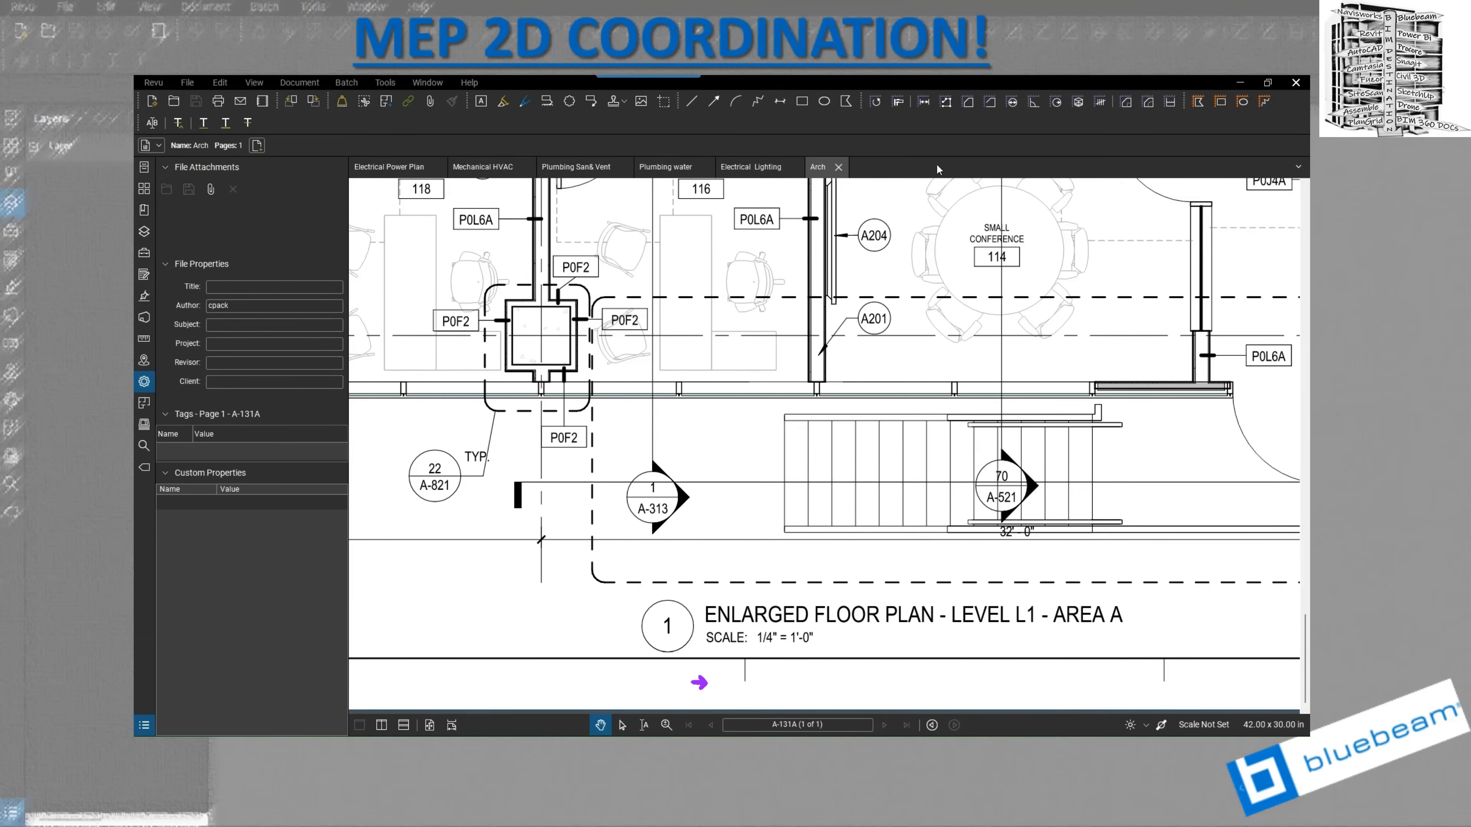
left_click(747, 169)
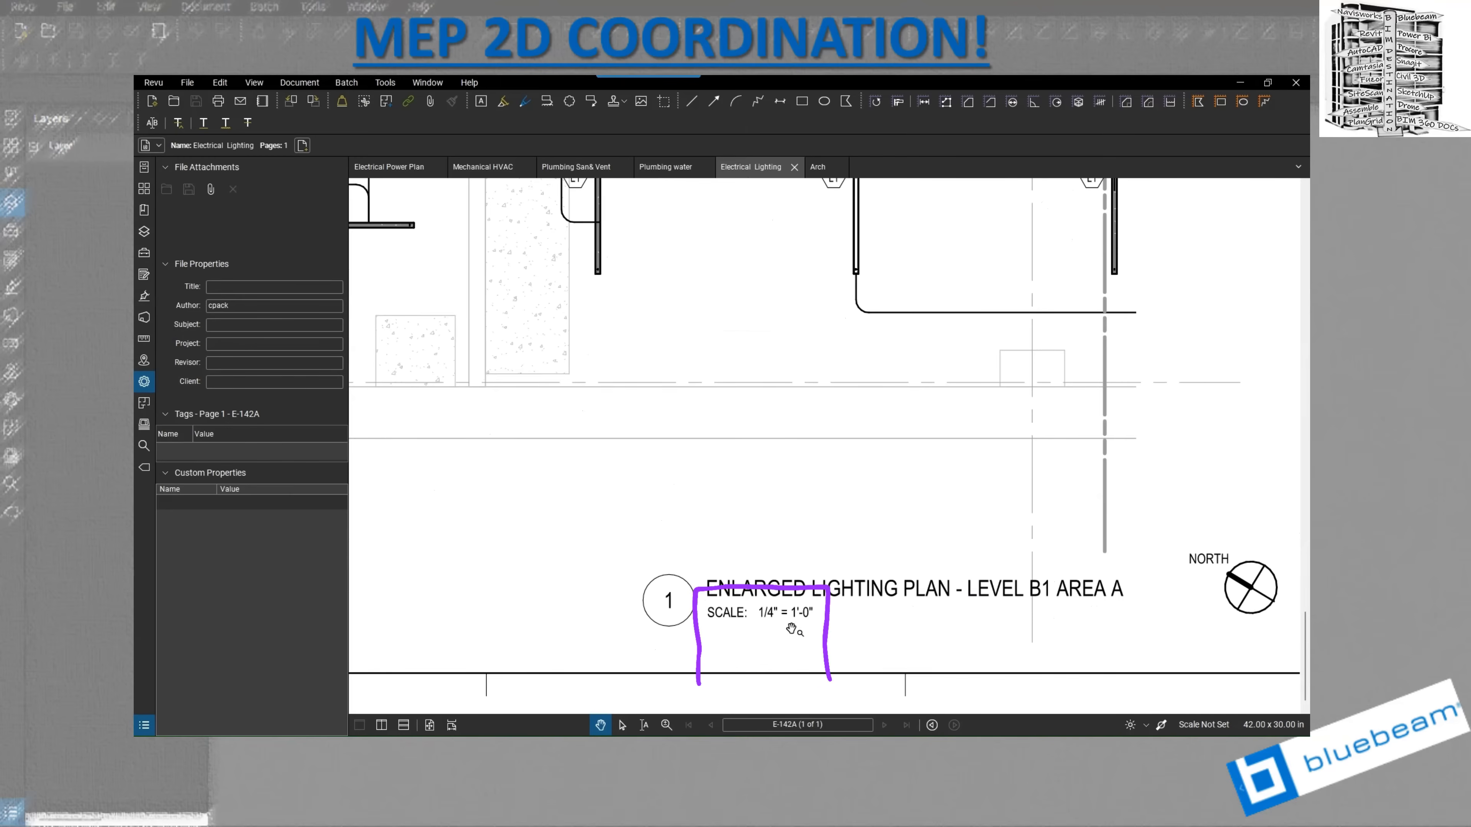
left_click(662, 168)
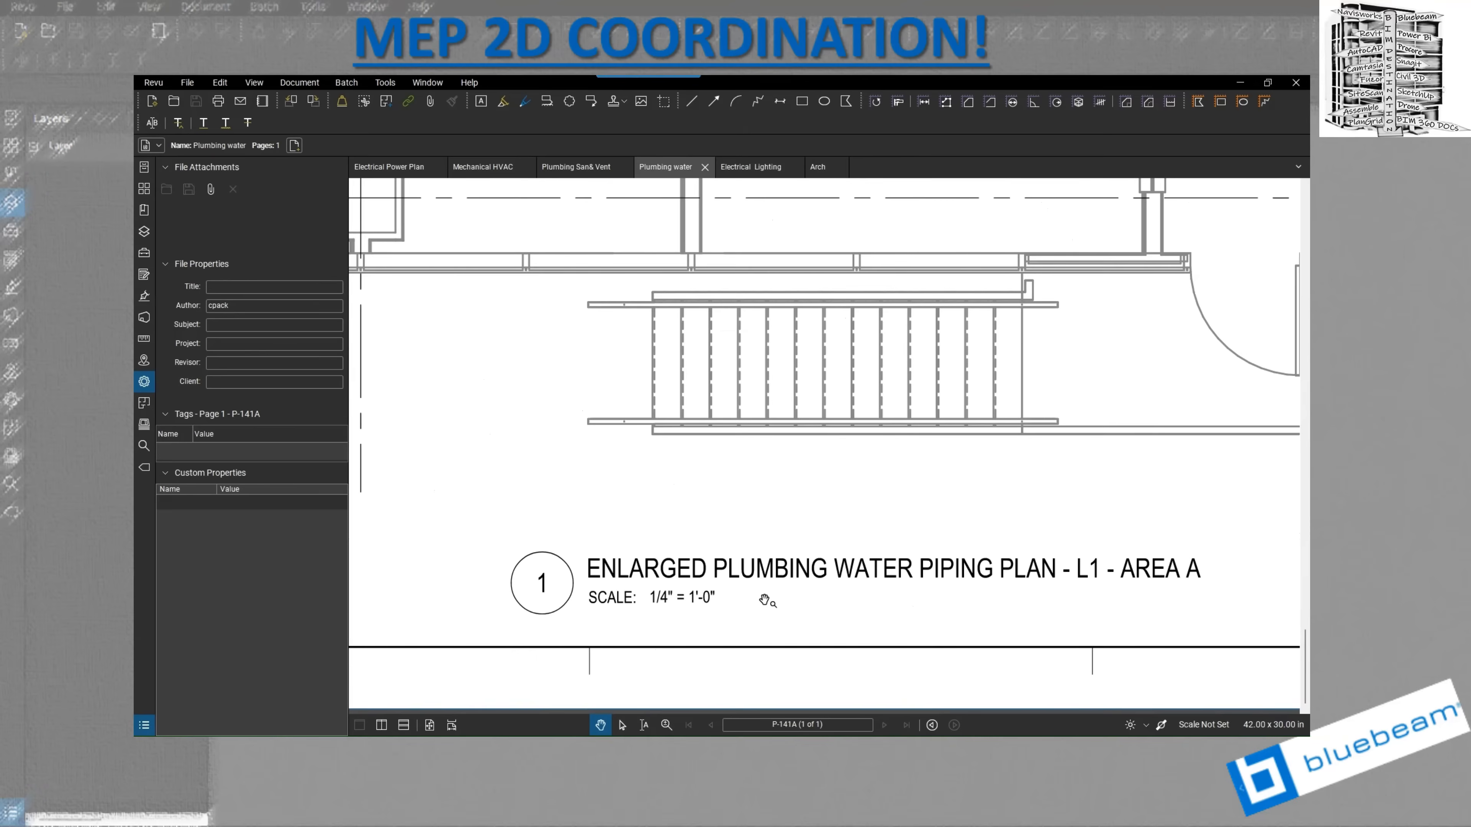
left_click(571, 166)
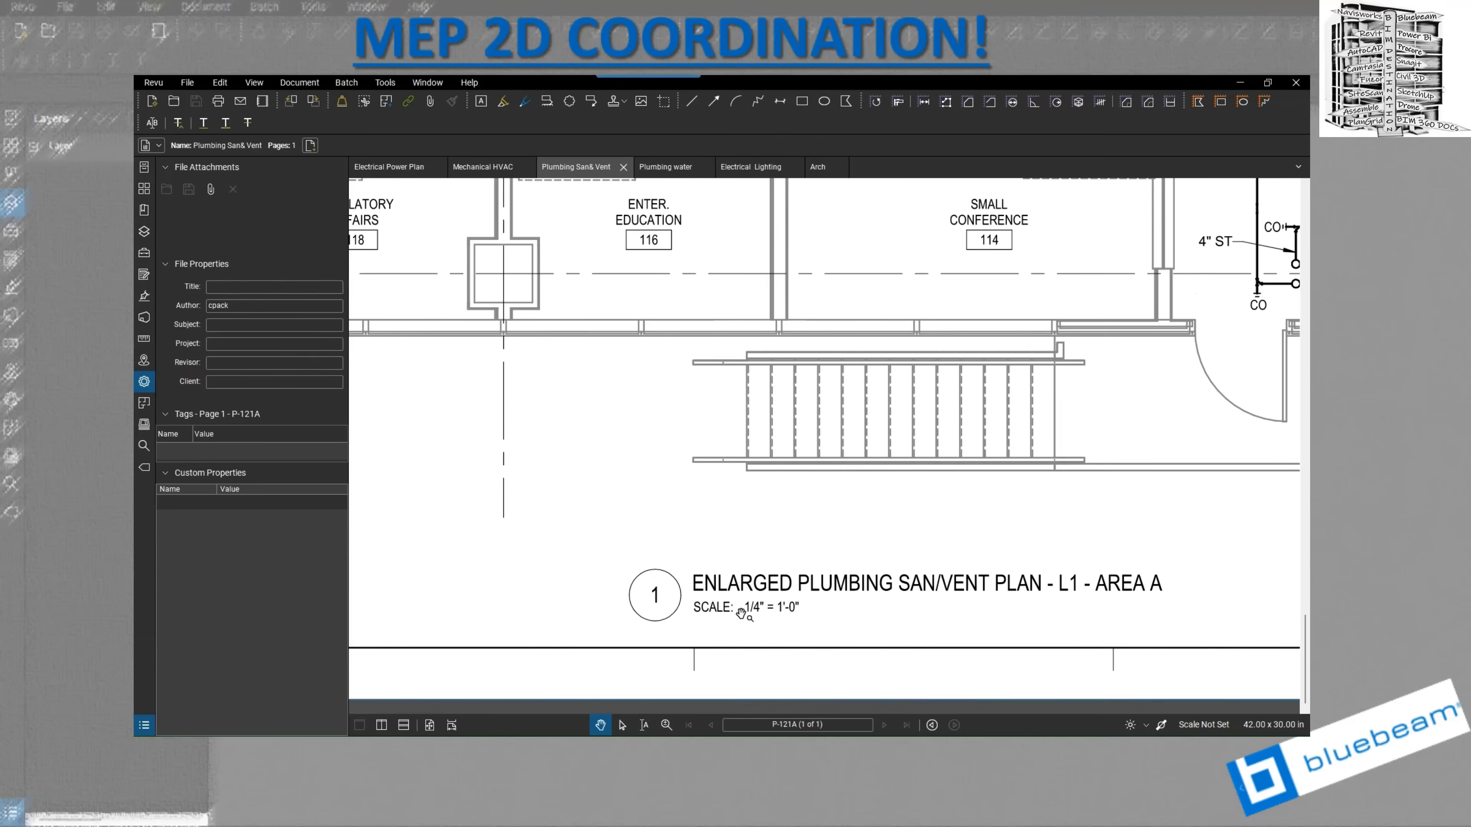
left_click(481, 167)
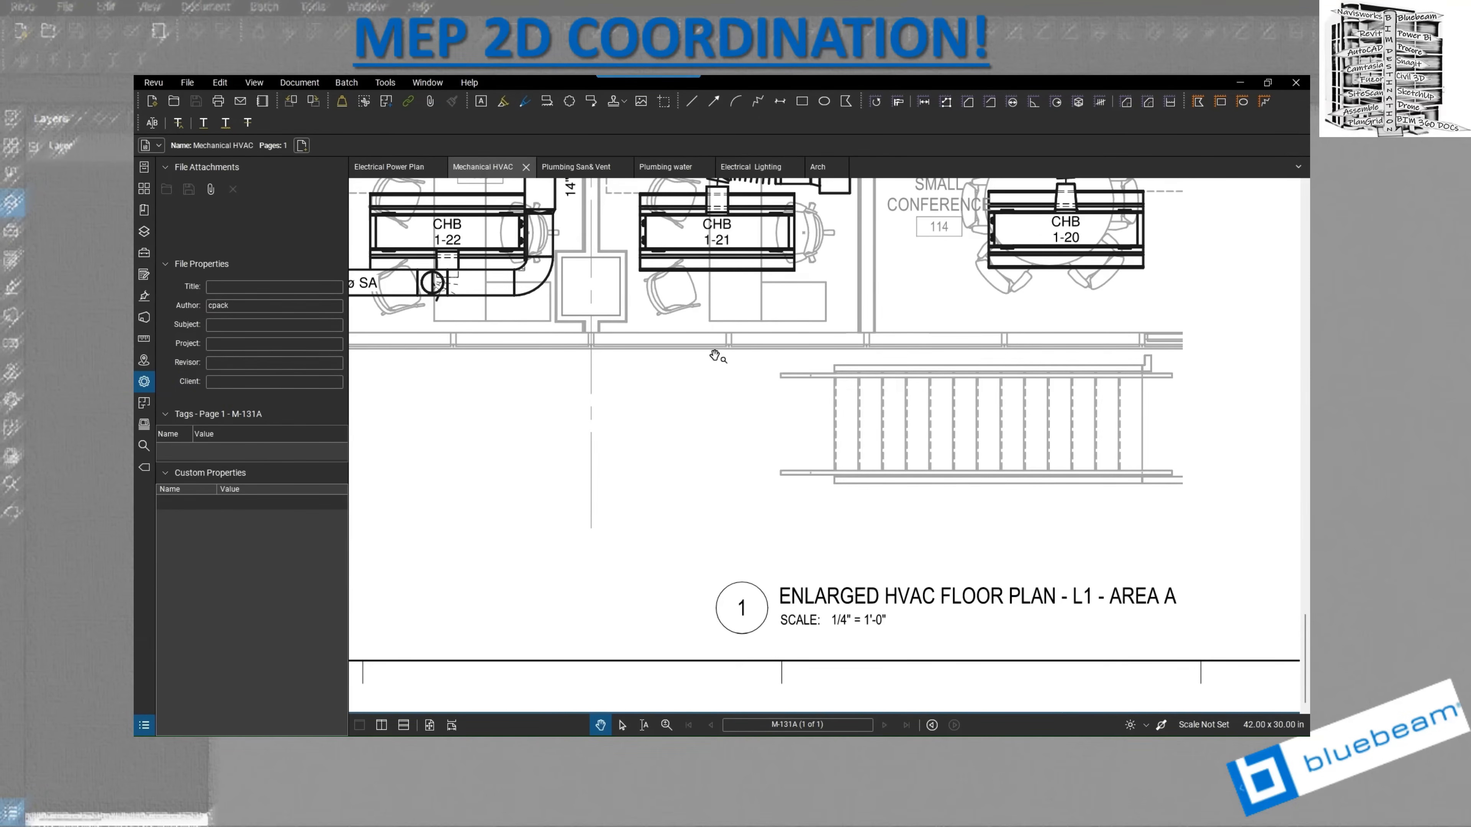
- Create a new blank one-page landscape PDF from the ARCH_E (36.00 x 48.00 inches) template
left_click(190, 84)
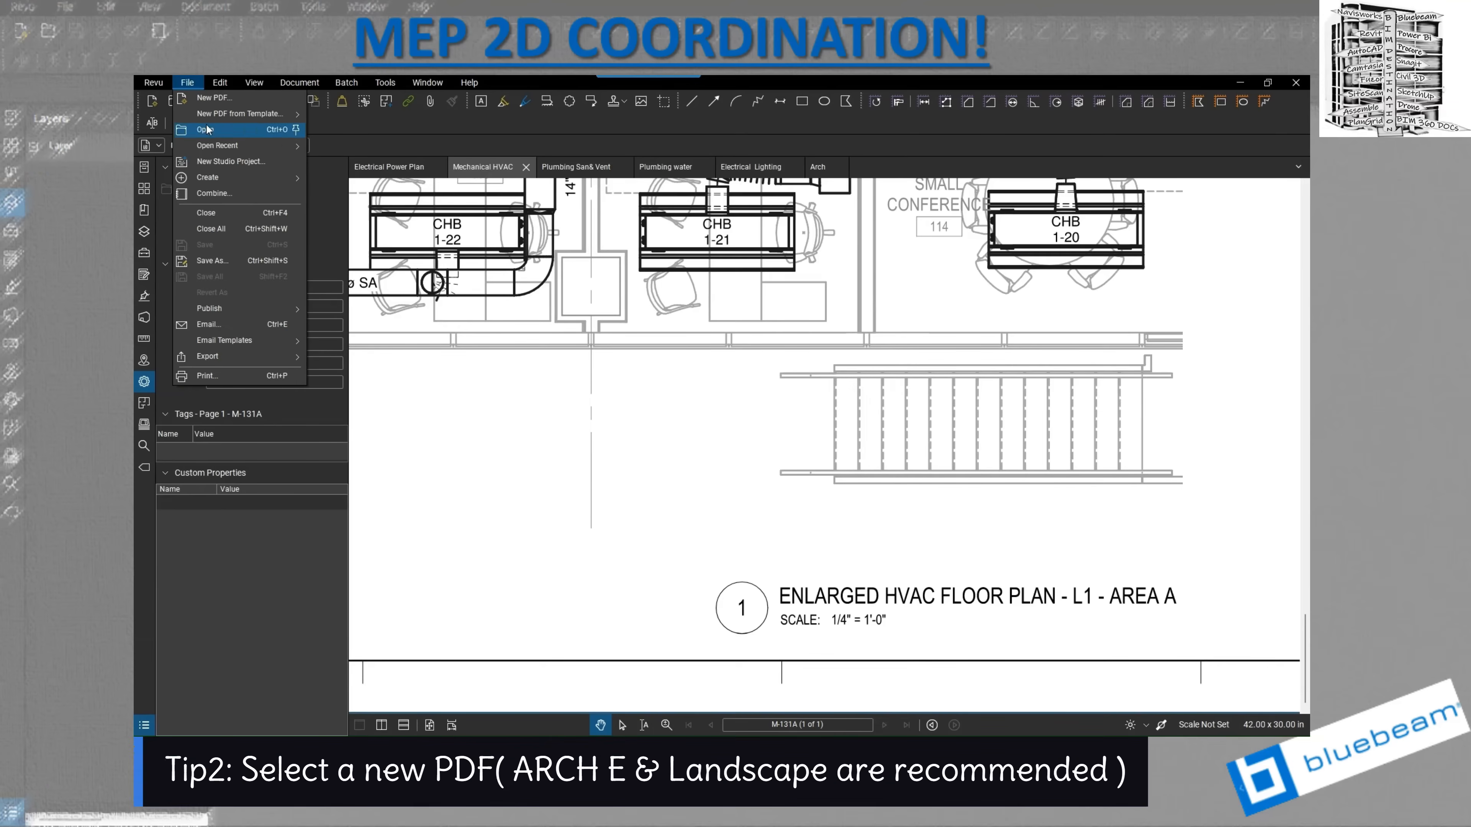
left_click(212, 105)
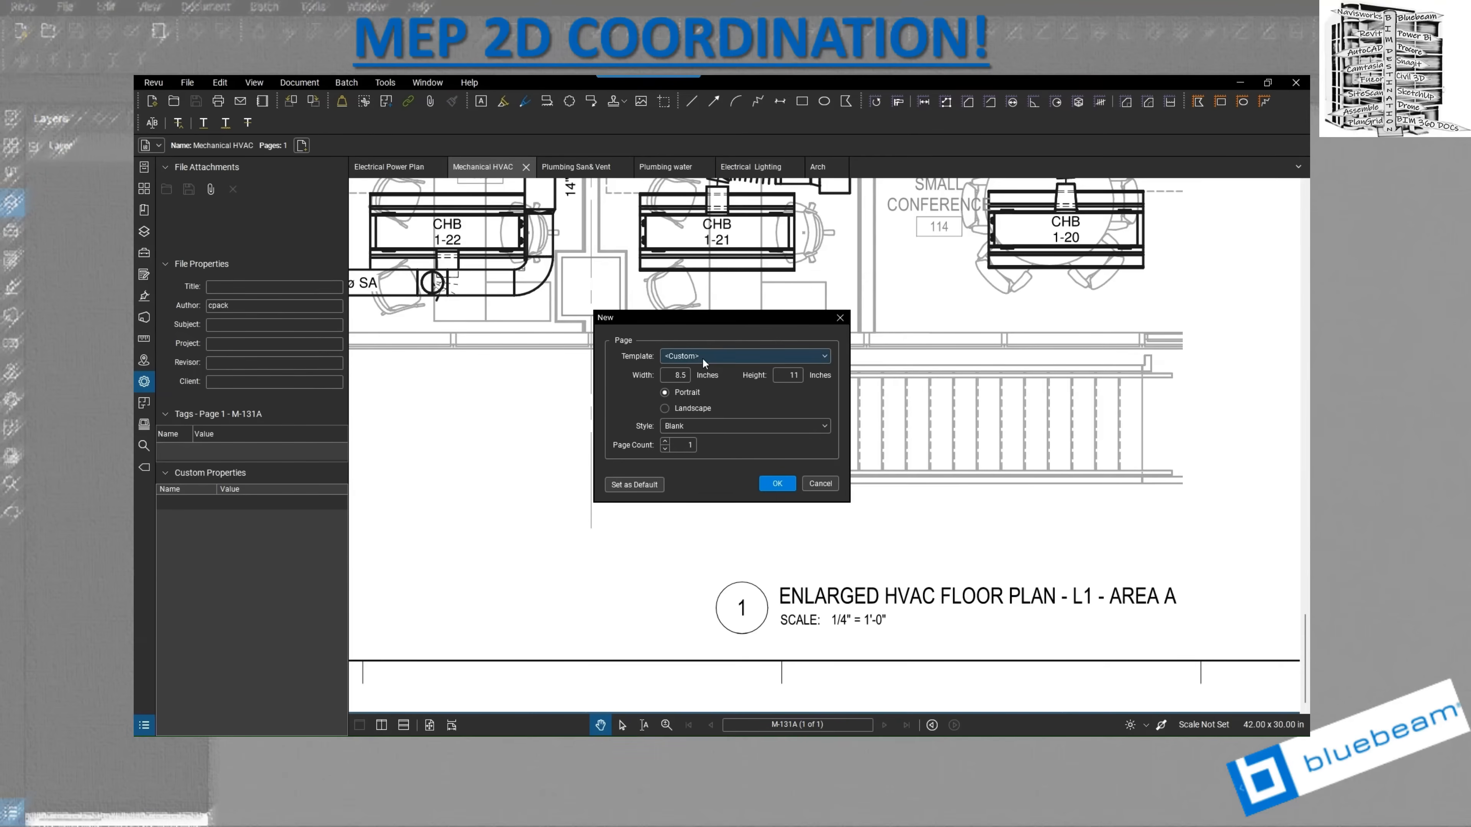
left_click(701, 357)
scroll(737, 536, "down", 3)
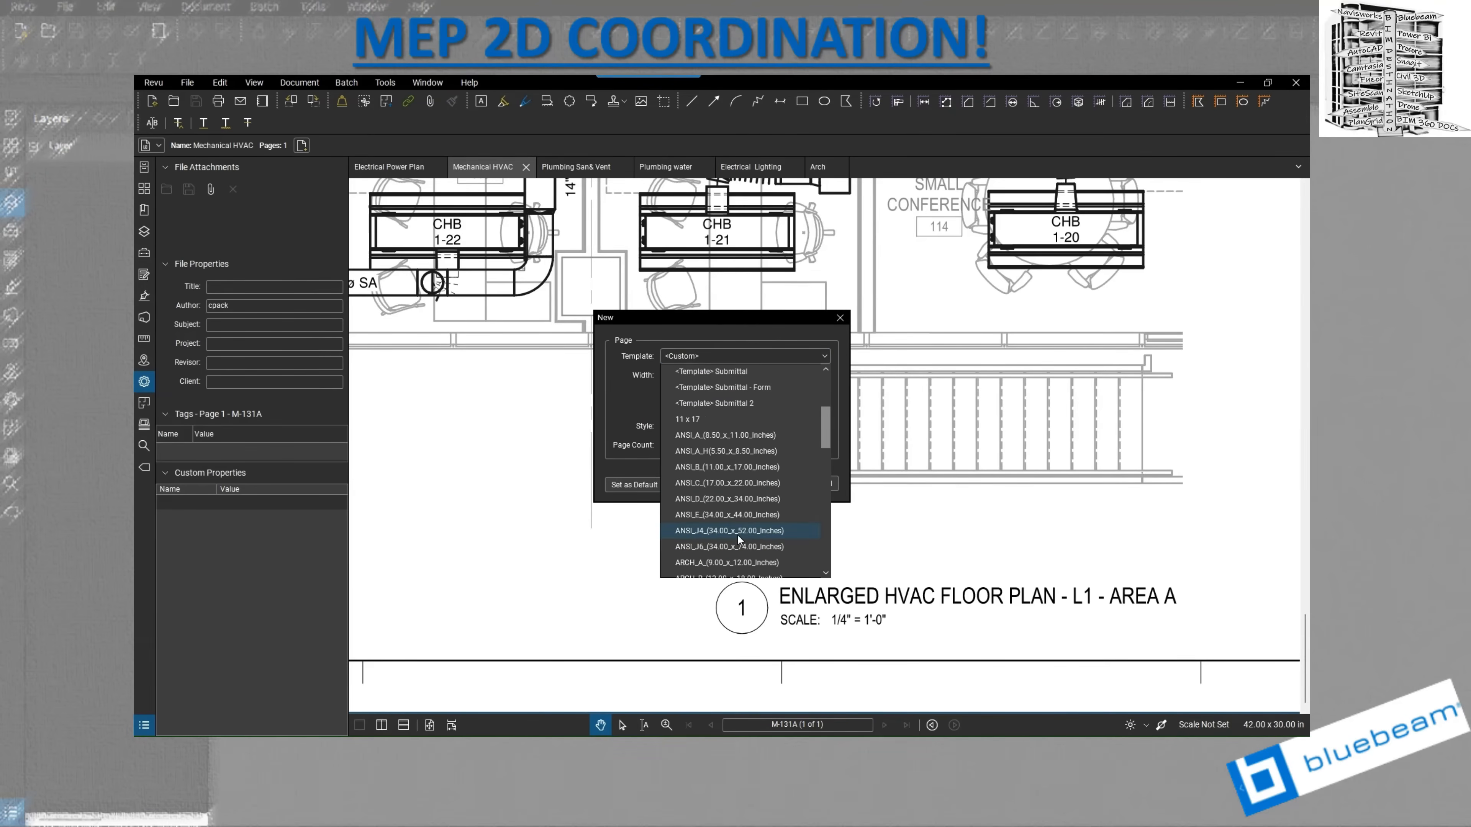
scroll(736, 534, "down", 2)
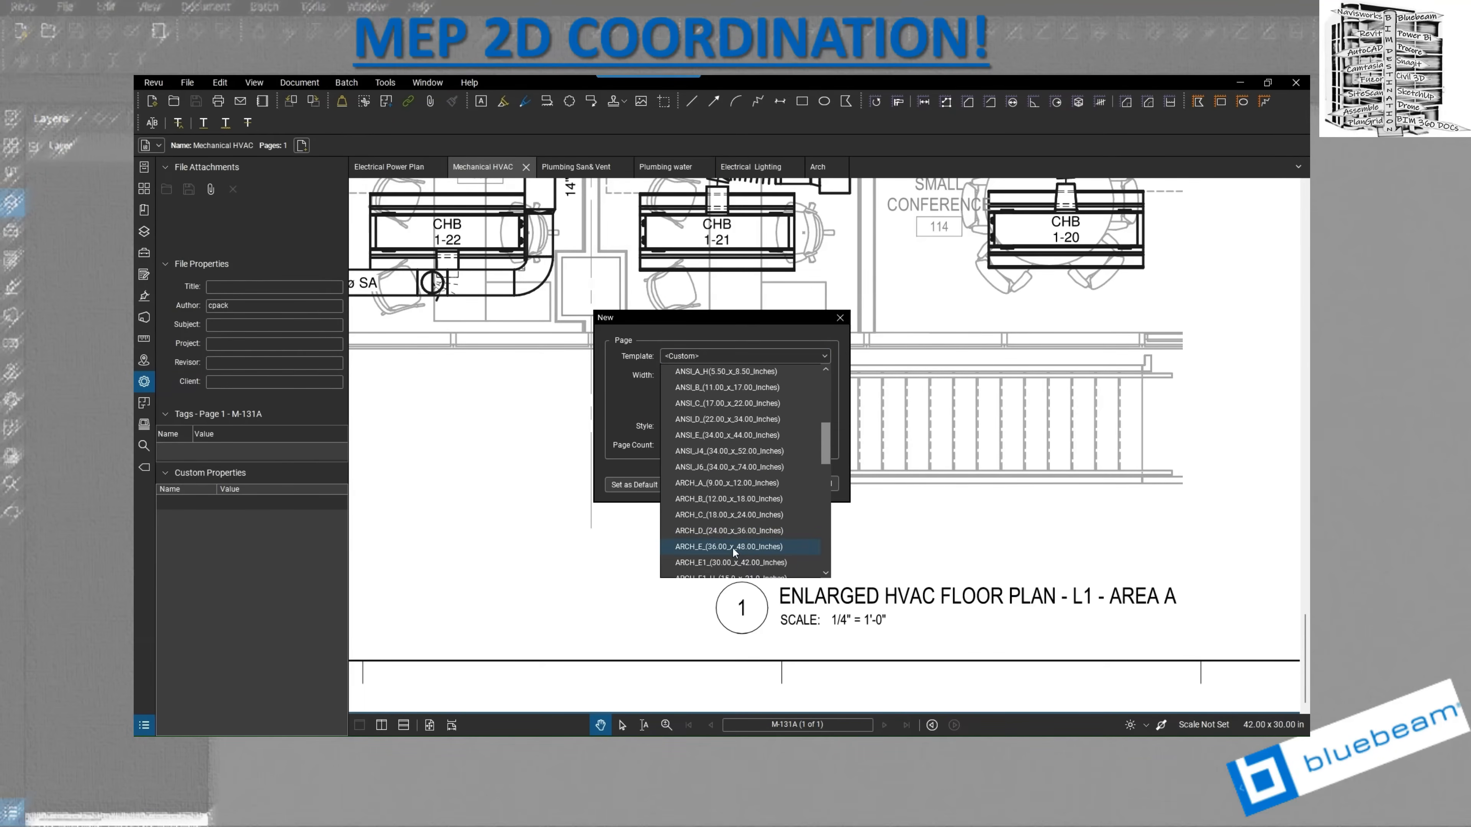
left_click(732, 547)
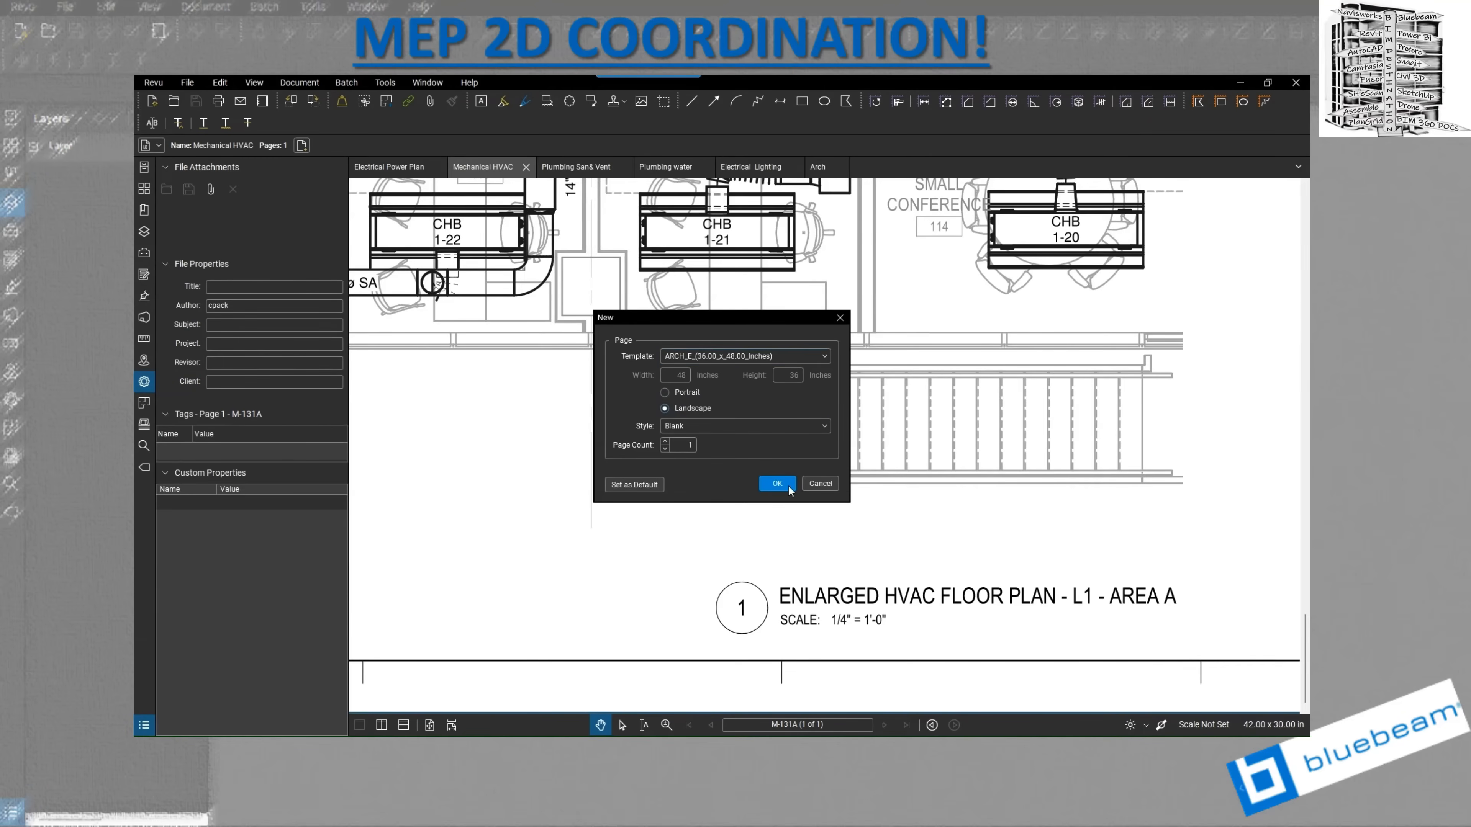
left_click(776, 484)
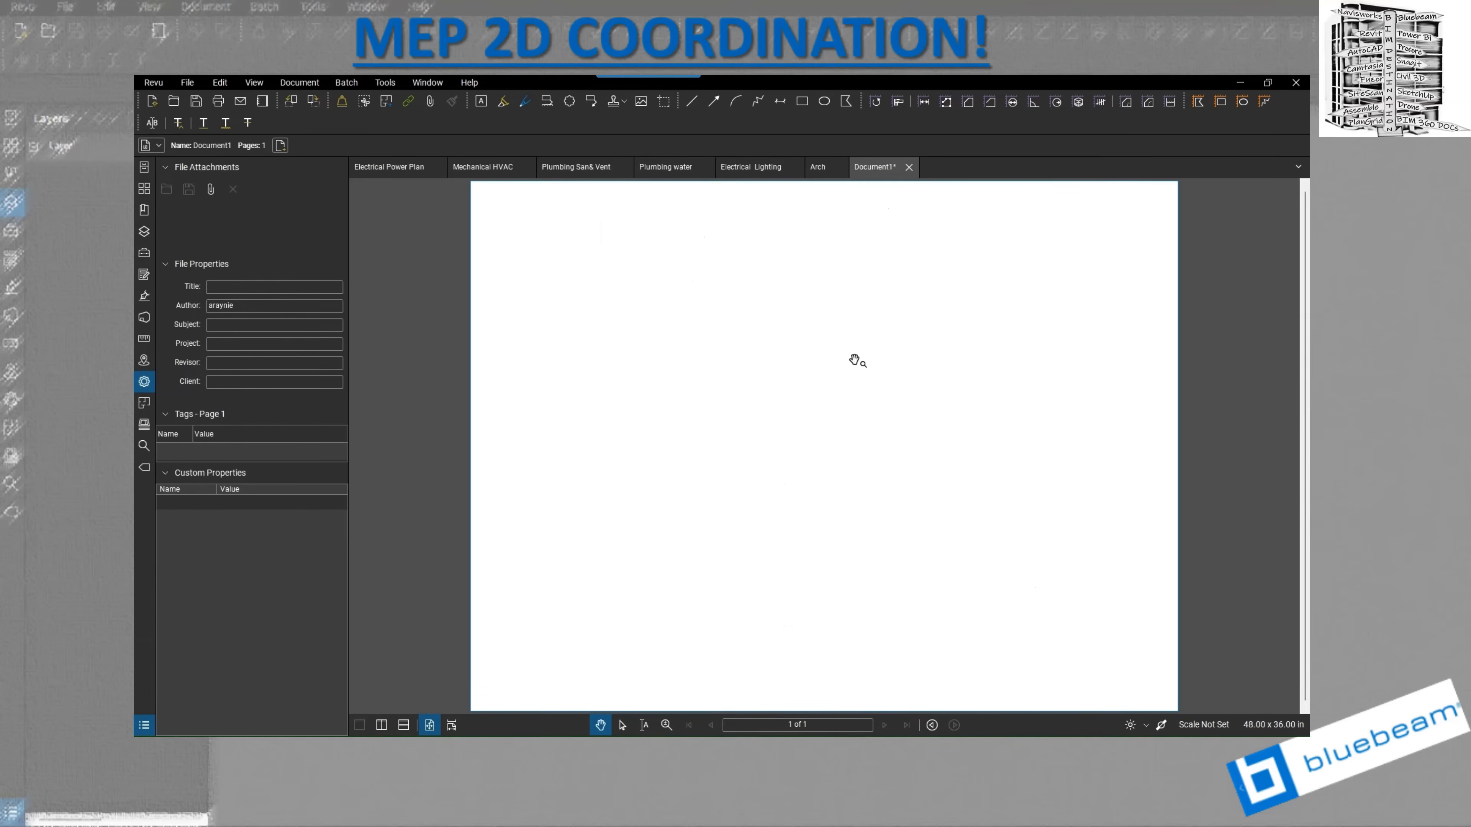
- Take a snapshot of the entire floor plan on the Arch sheet
left_click(818, 174)
scroll(718, 398, "down", 3)
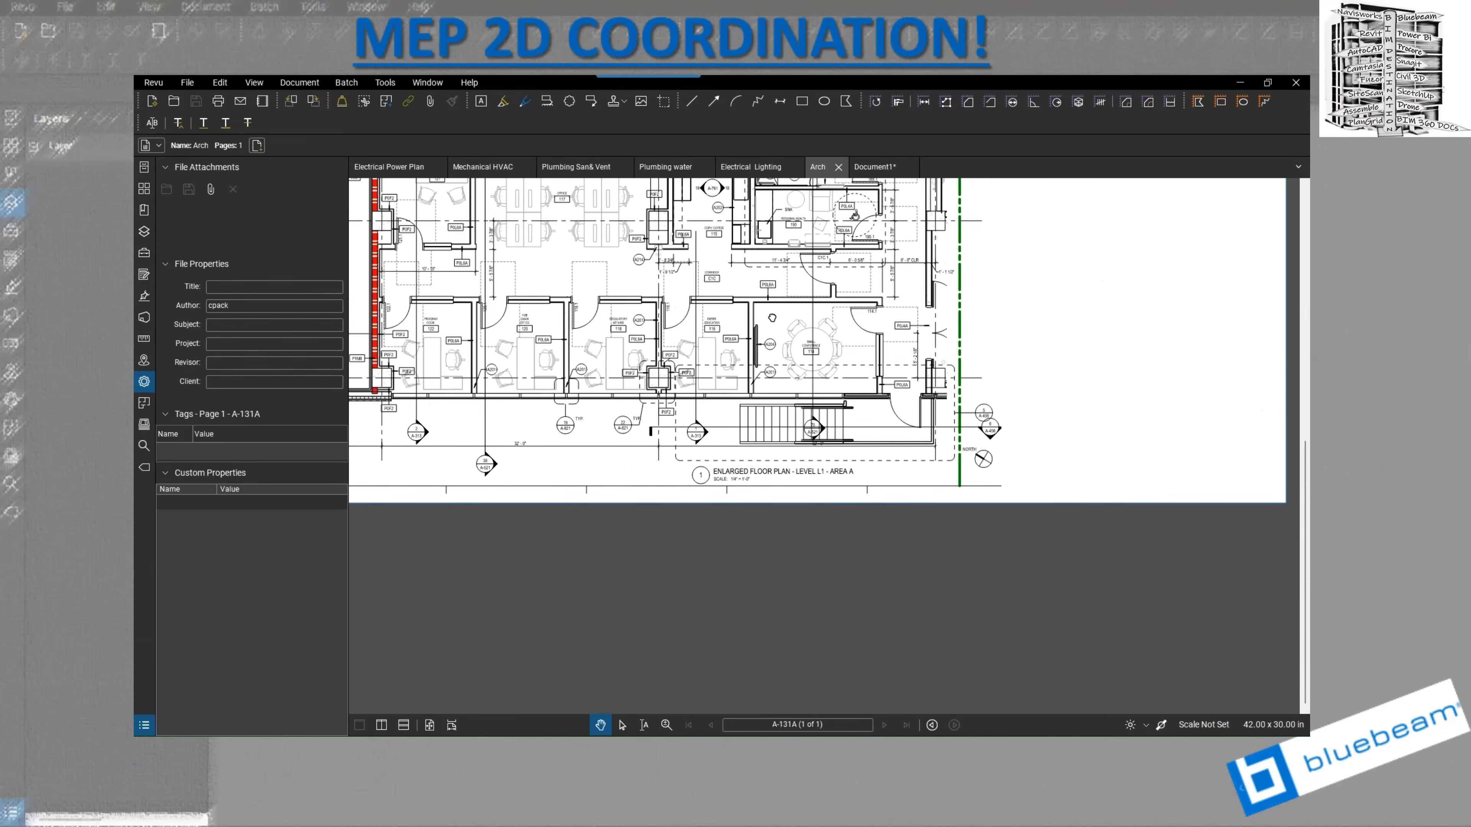
scroll(855, 216, "down", 2)
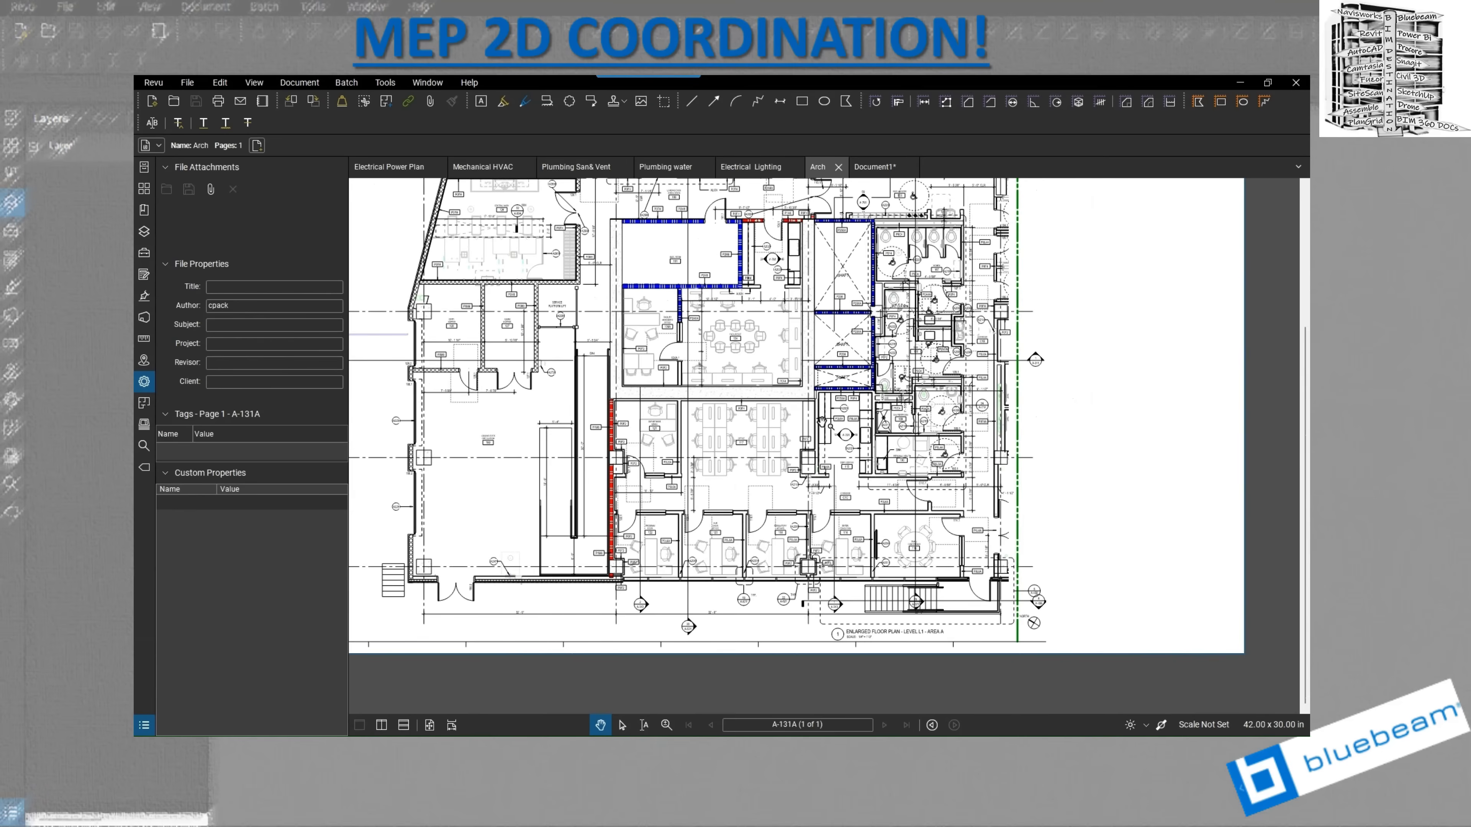
left_click_drag(821, 420, 803, 478)
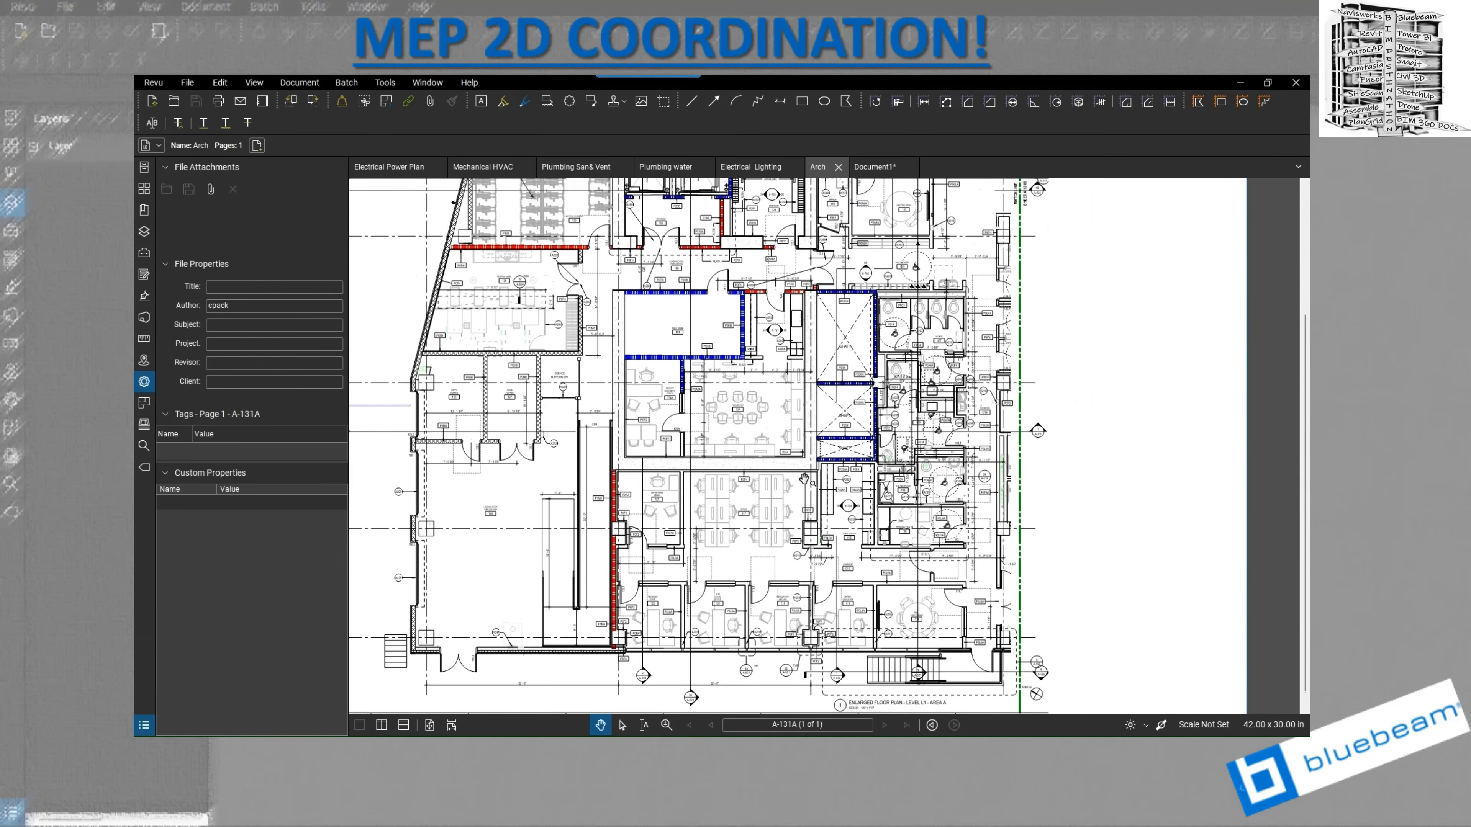
scroll(803, 479, "down", 3)
scroll(770, 505, "down", 2)
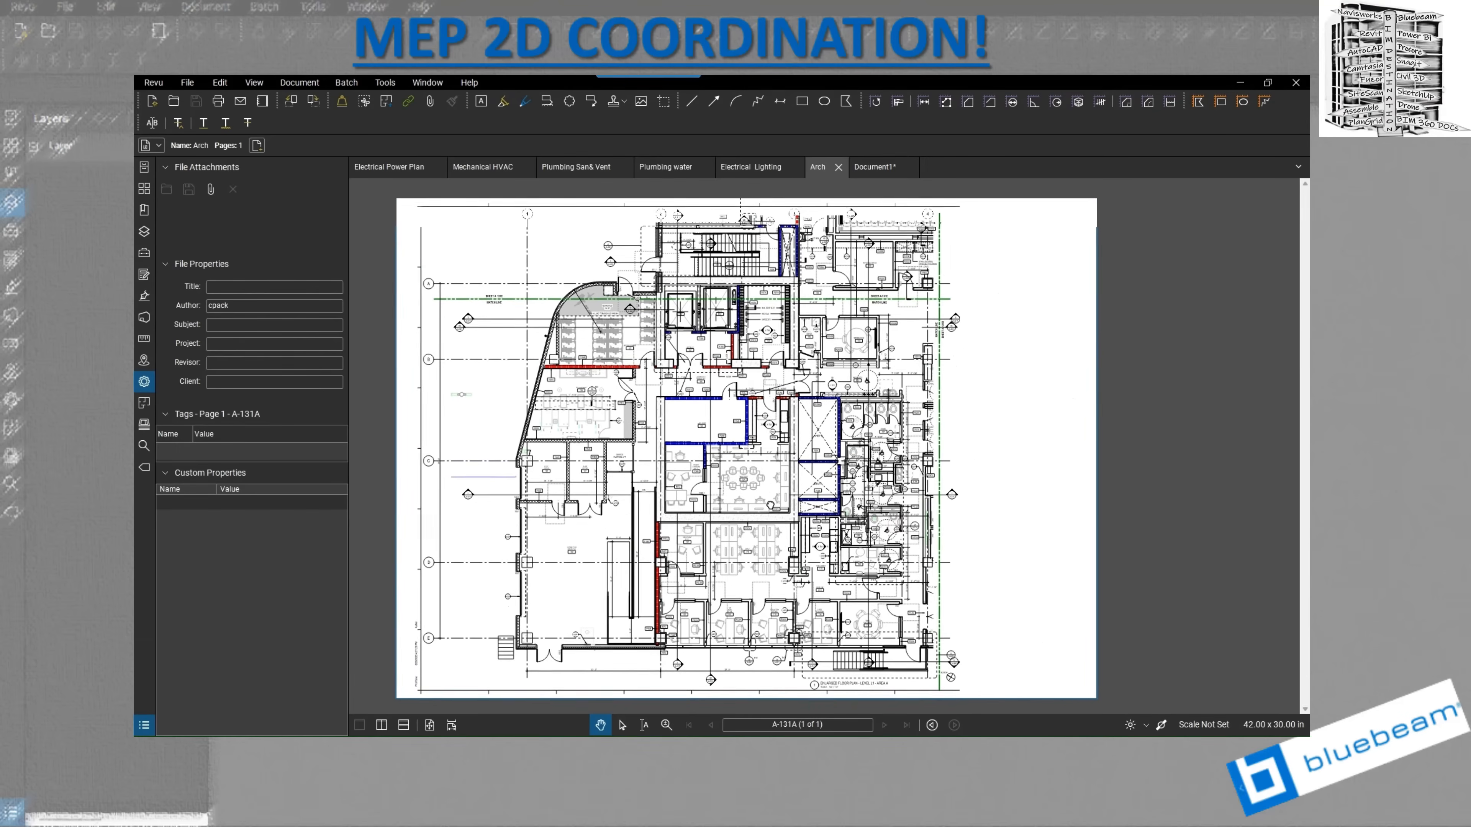
left_click_drag(770, 505, 751, 503)
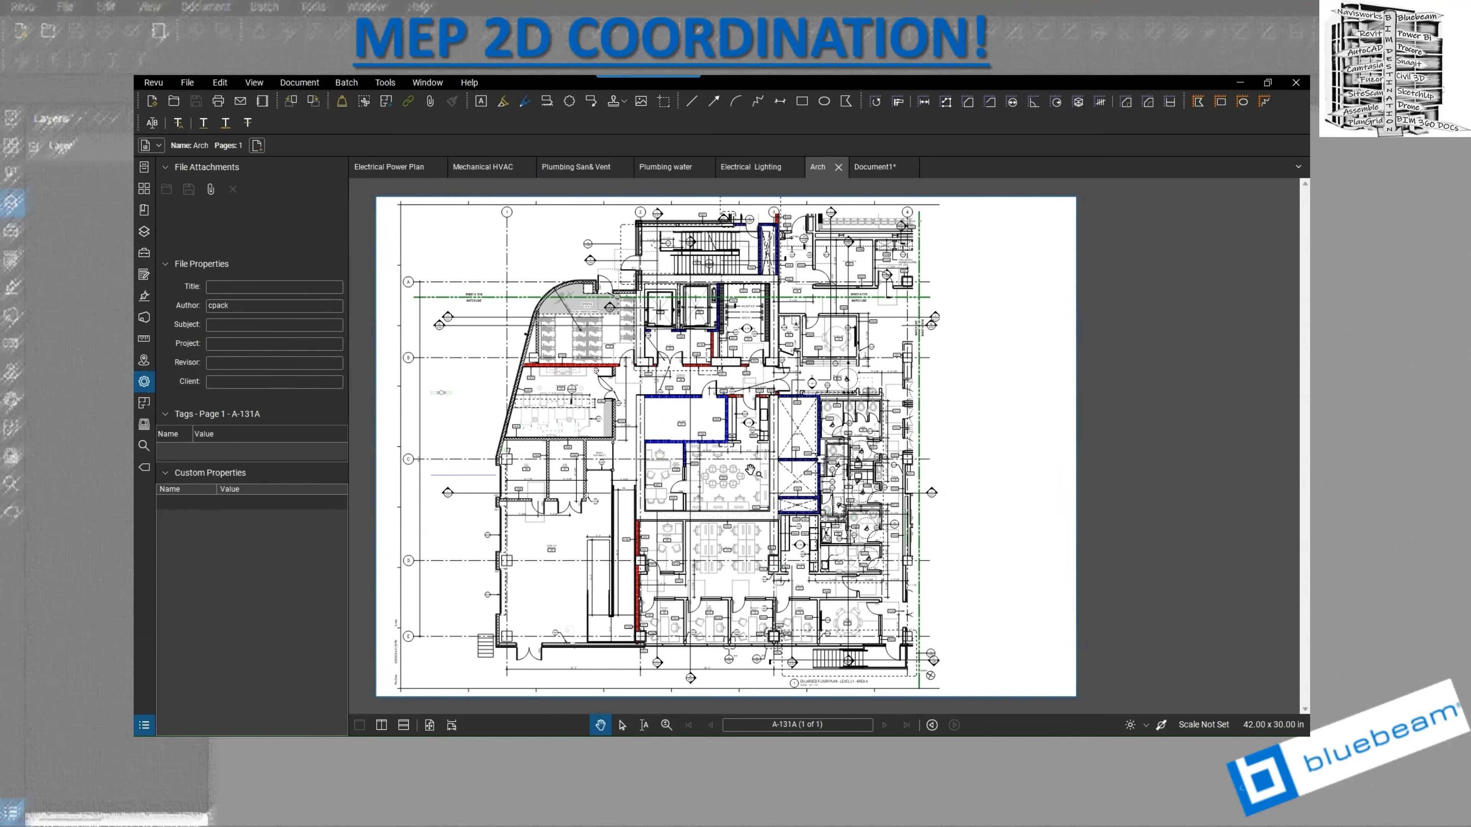
left_click(663, 101)
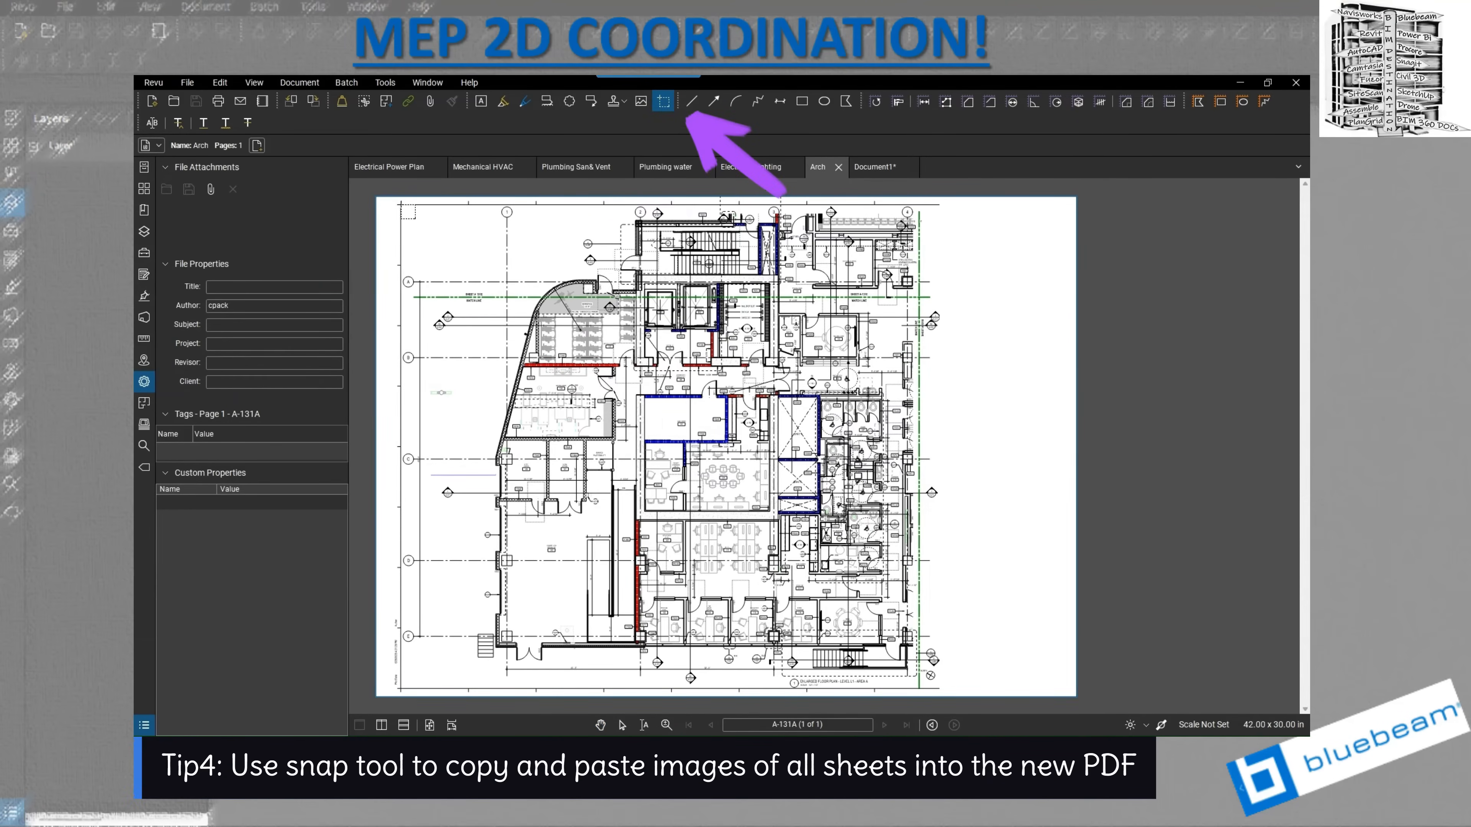
mouse_move(400, 204)
left_mouse_down()
mouse_move(633, 485)
mouse_move(927, 700)
left_mouse_up()
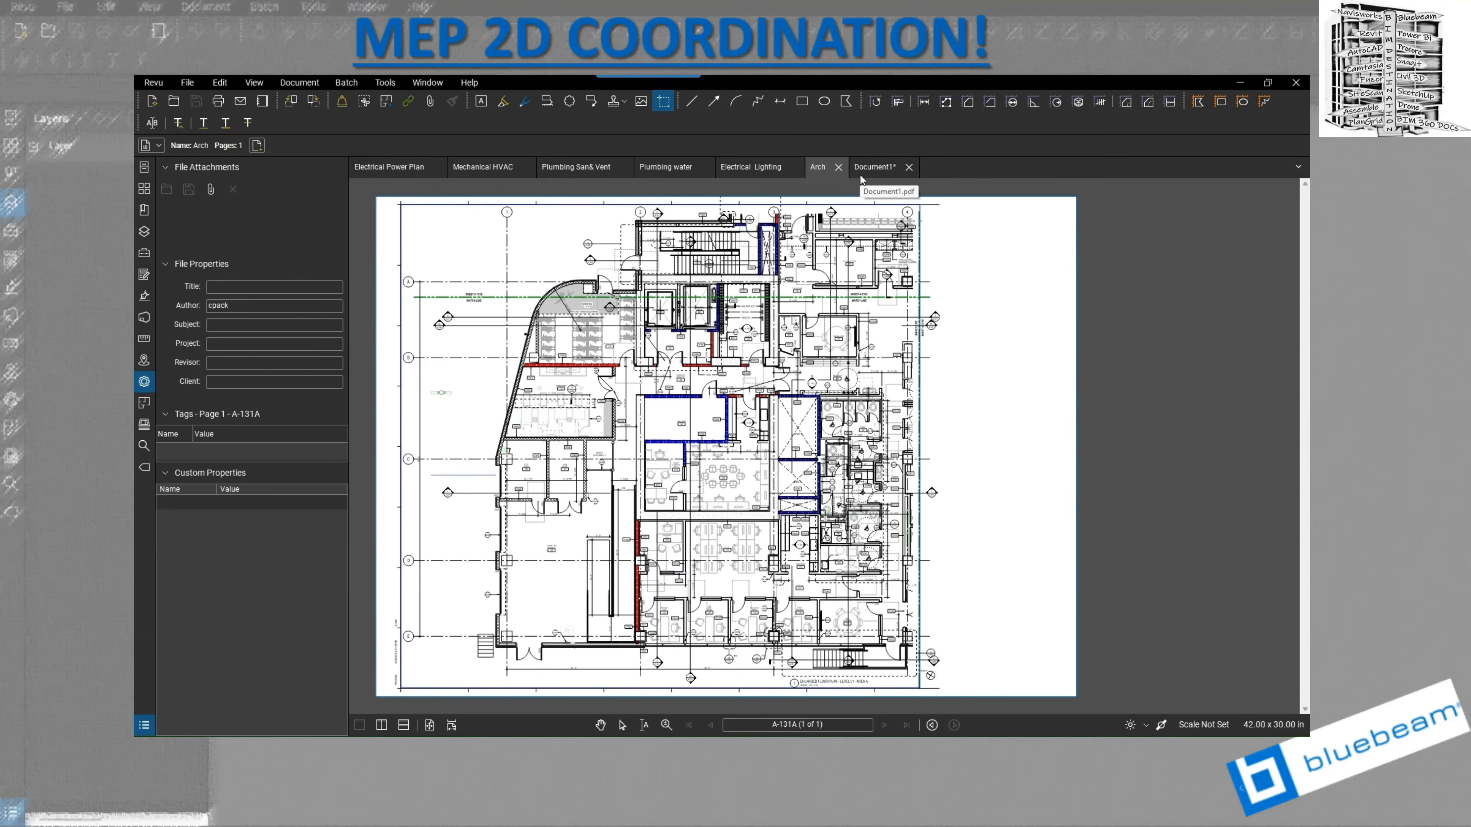
- Paste the architectural snapshot into Document1, position it on the page and set its scale to 120%
left_click(859, 174)
right_click(729, 387)
left_click(734, 395)
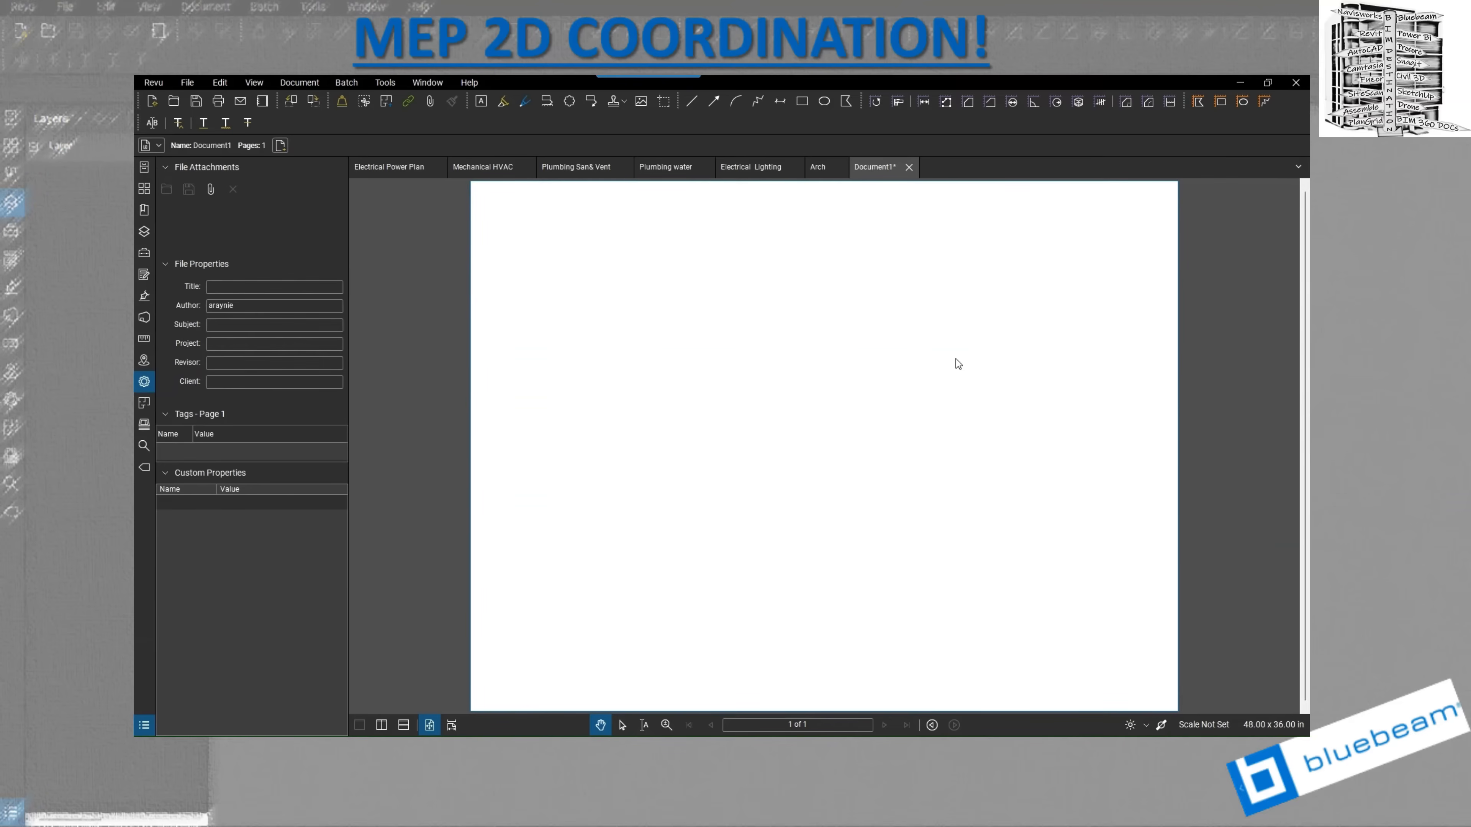
key("ctrl+v")
left_click_drag(968, 322, 850, 626)
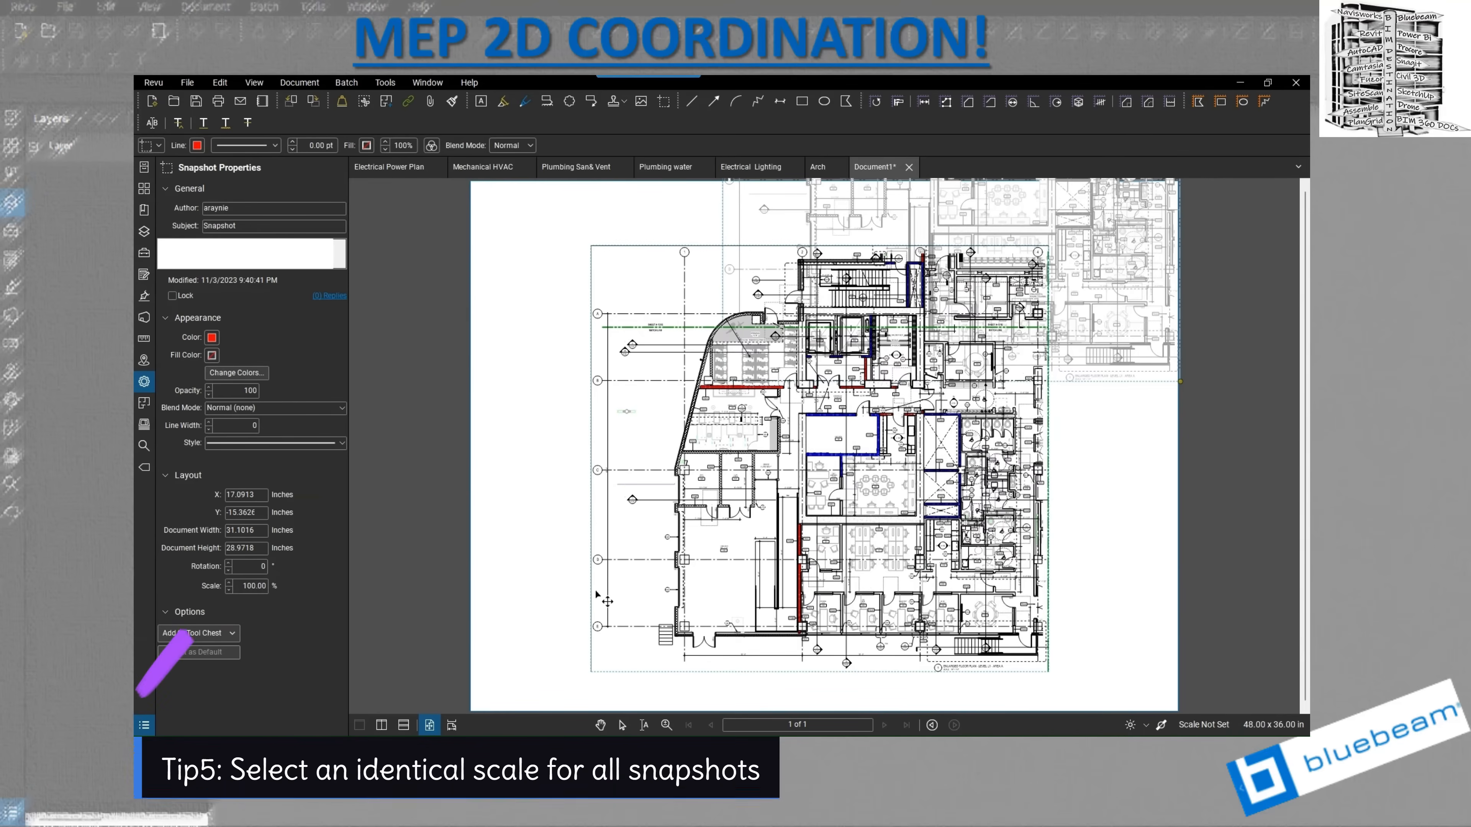
left_click_drag(595, 591, 594, 589)
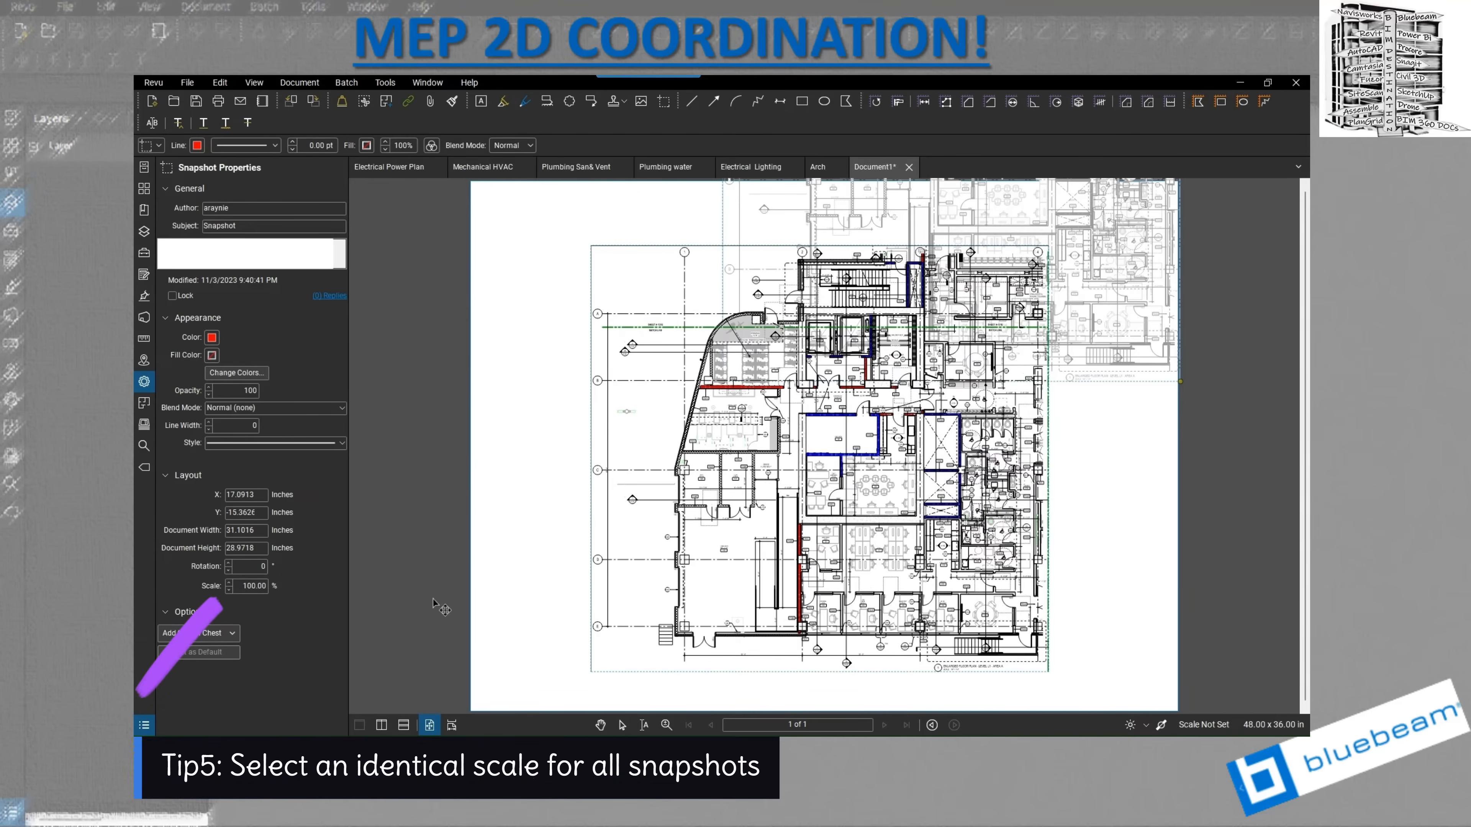
left_click(229, 585)
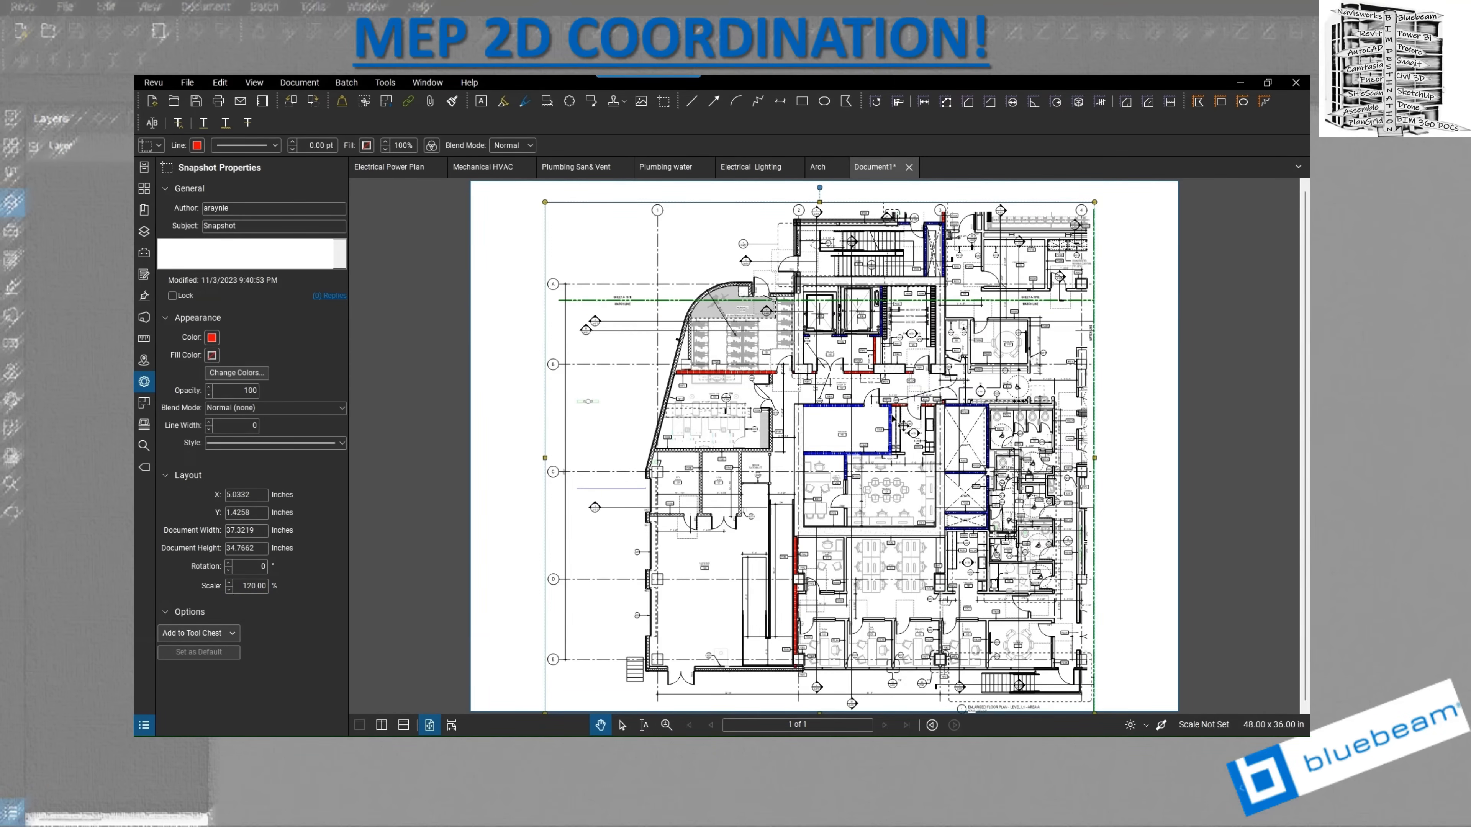
- Assign the pasted snapshot to a new layer named Architectural
right_click(892, 365)
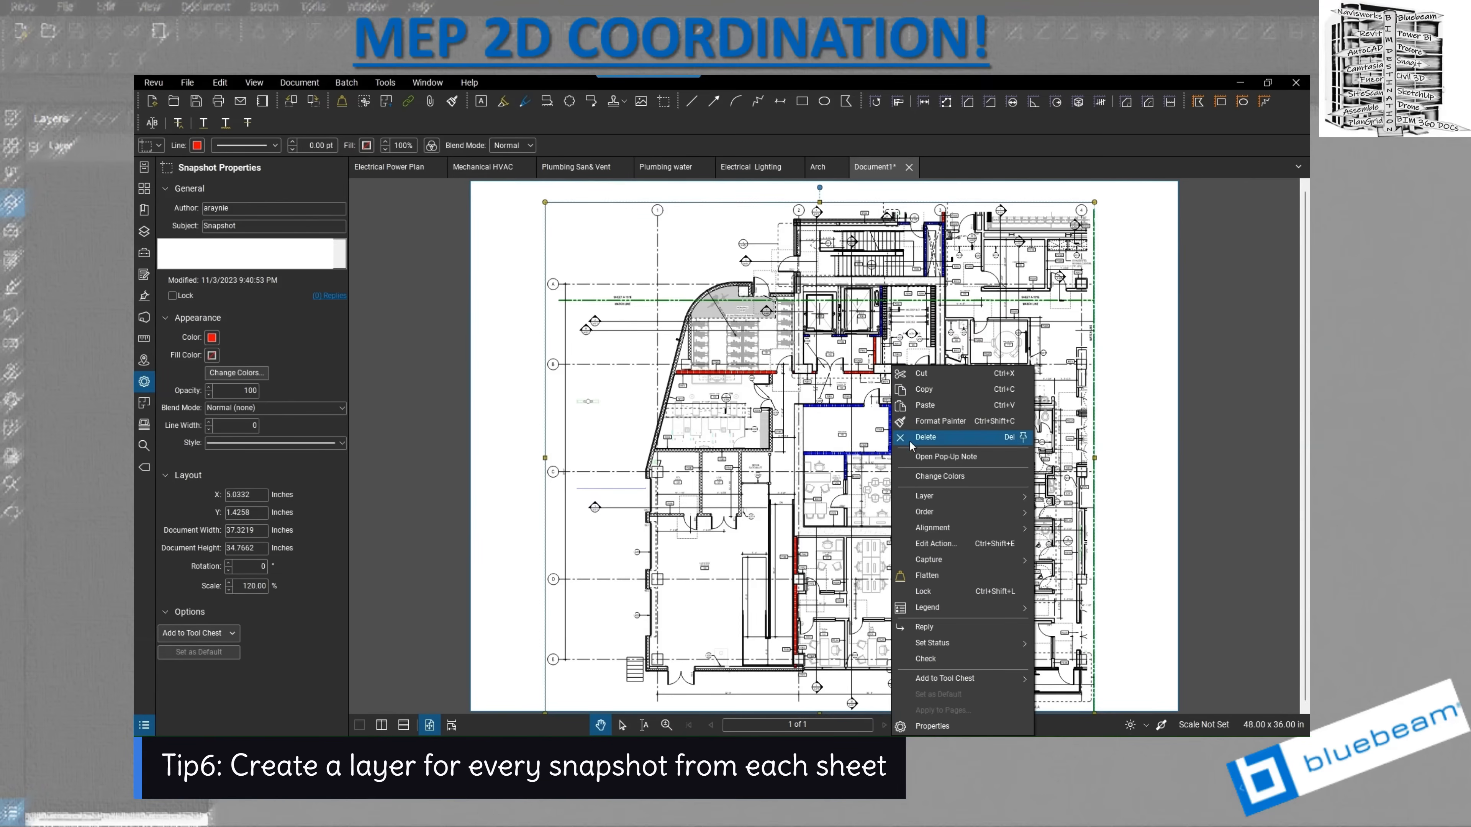
mouse_move(950, 496)
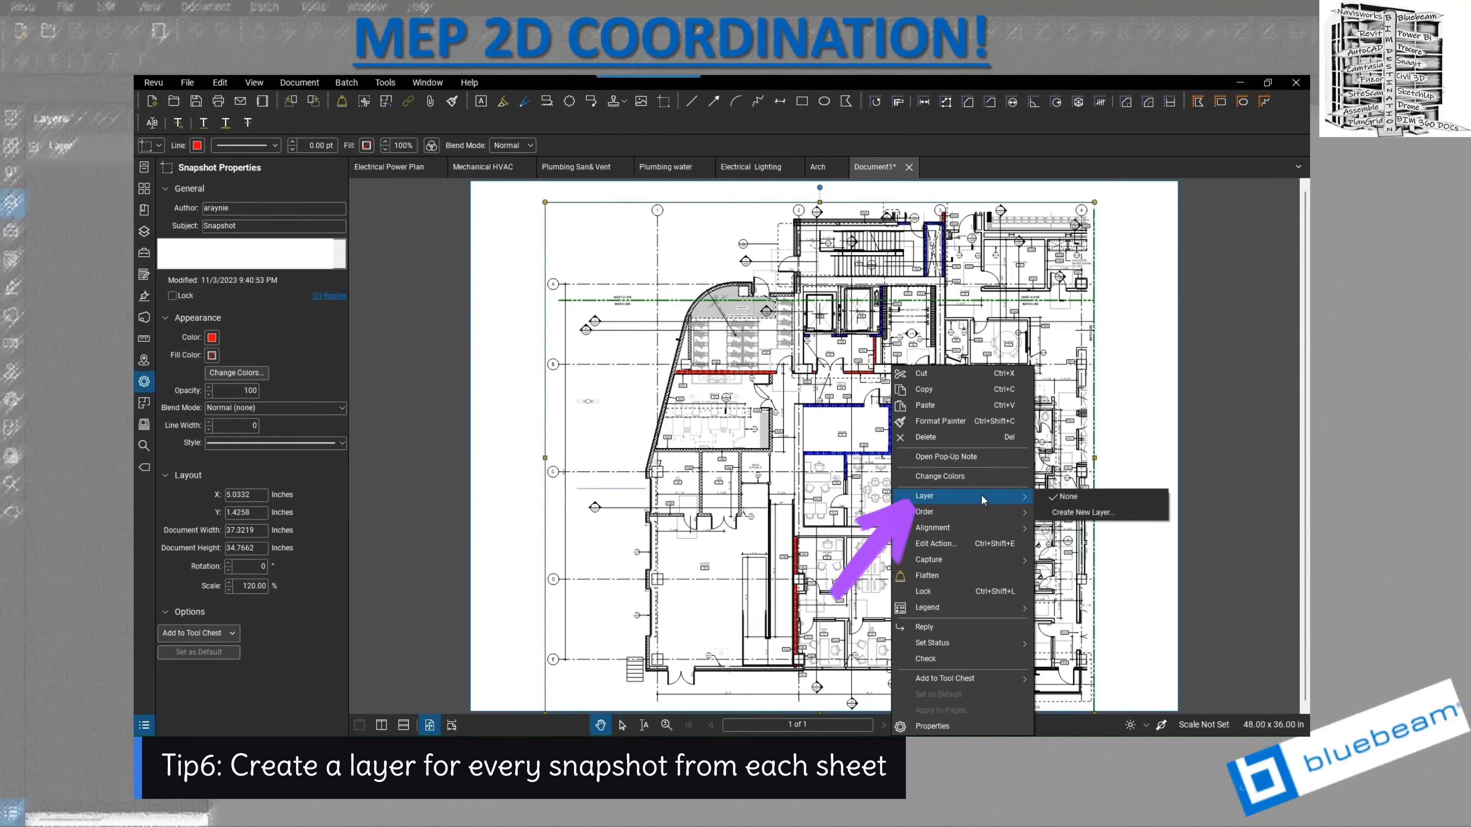
left_click(1079, 512)
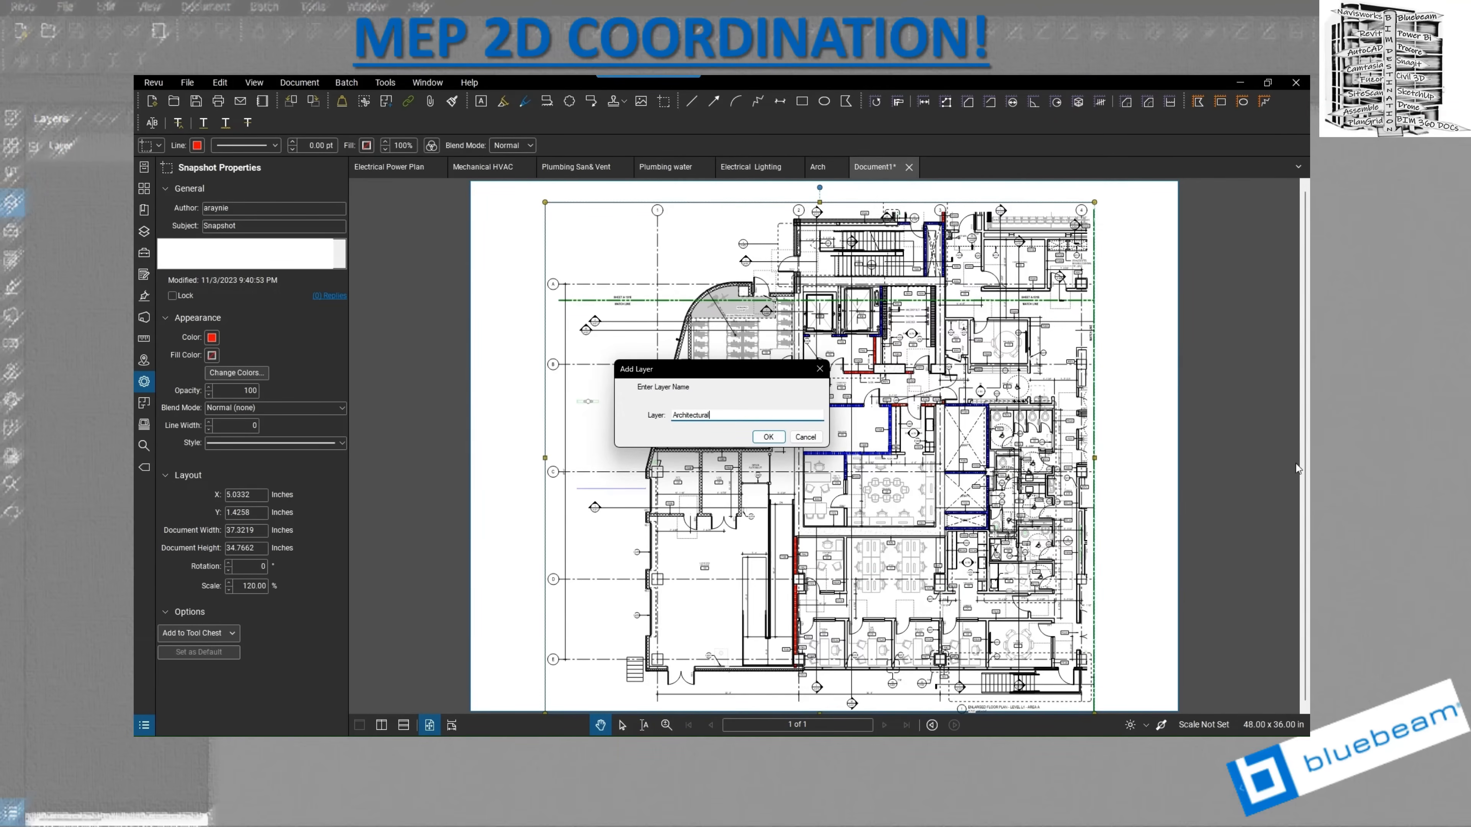
left_click(762, 438)
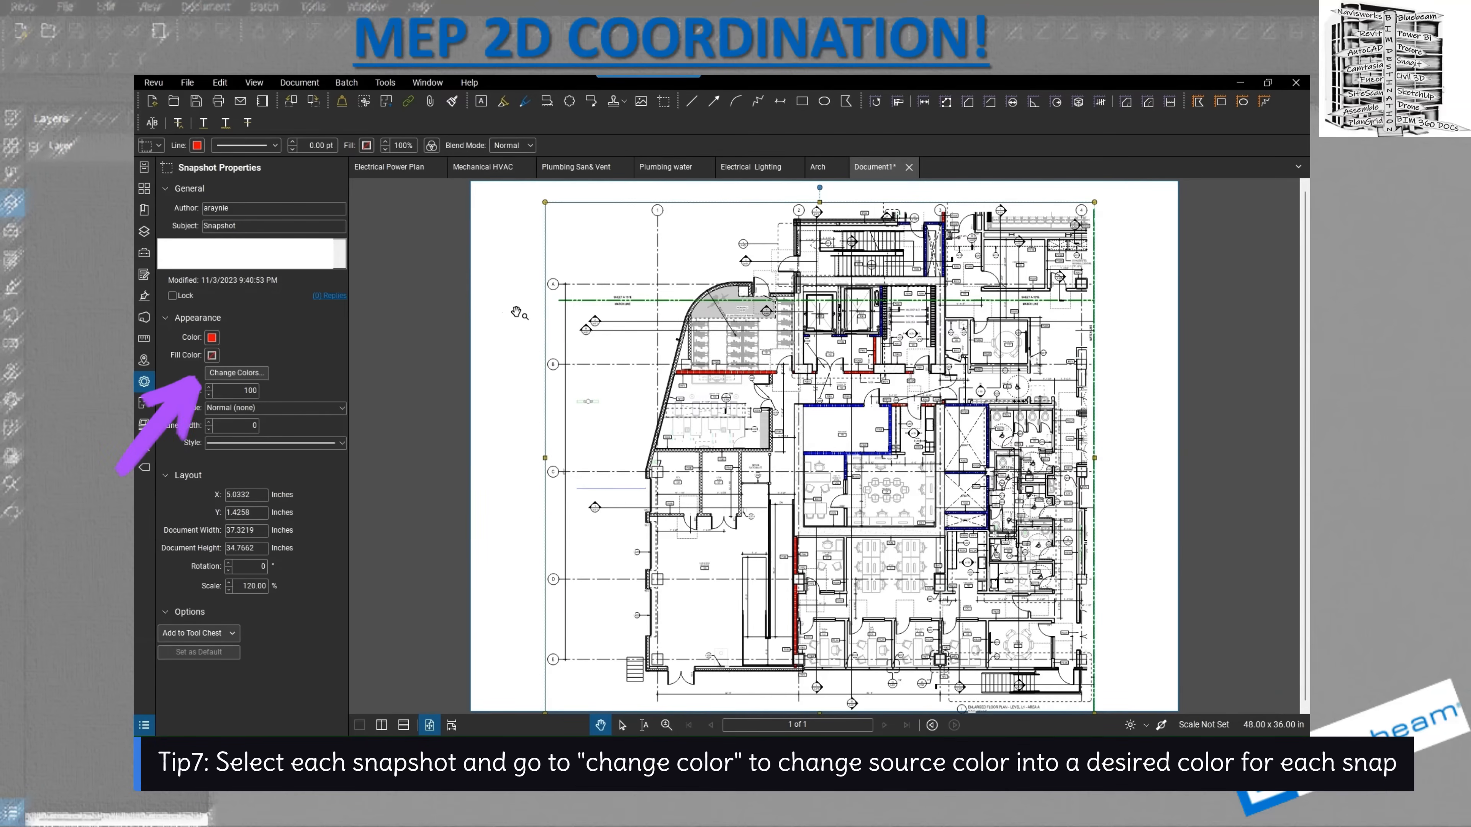
- Start changing the snapshot's colors with Modify Colors, adding pink, red and two light green shades as source colors
left_click(237, 372)
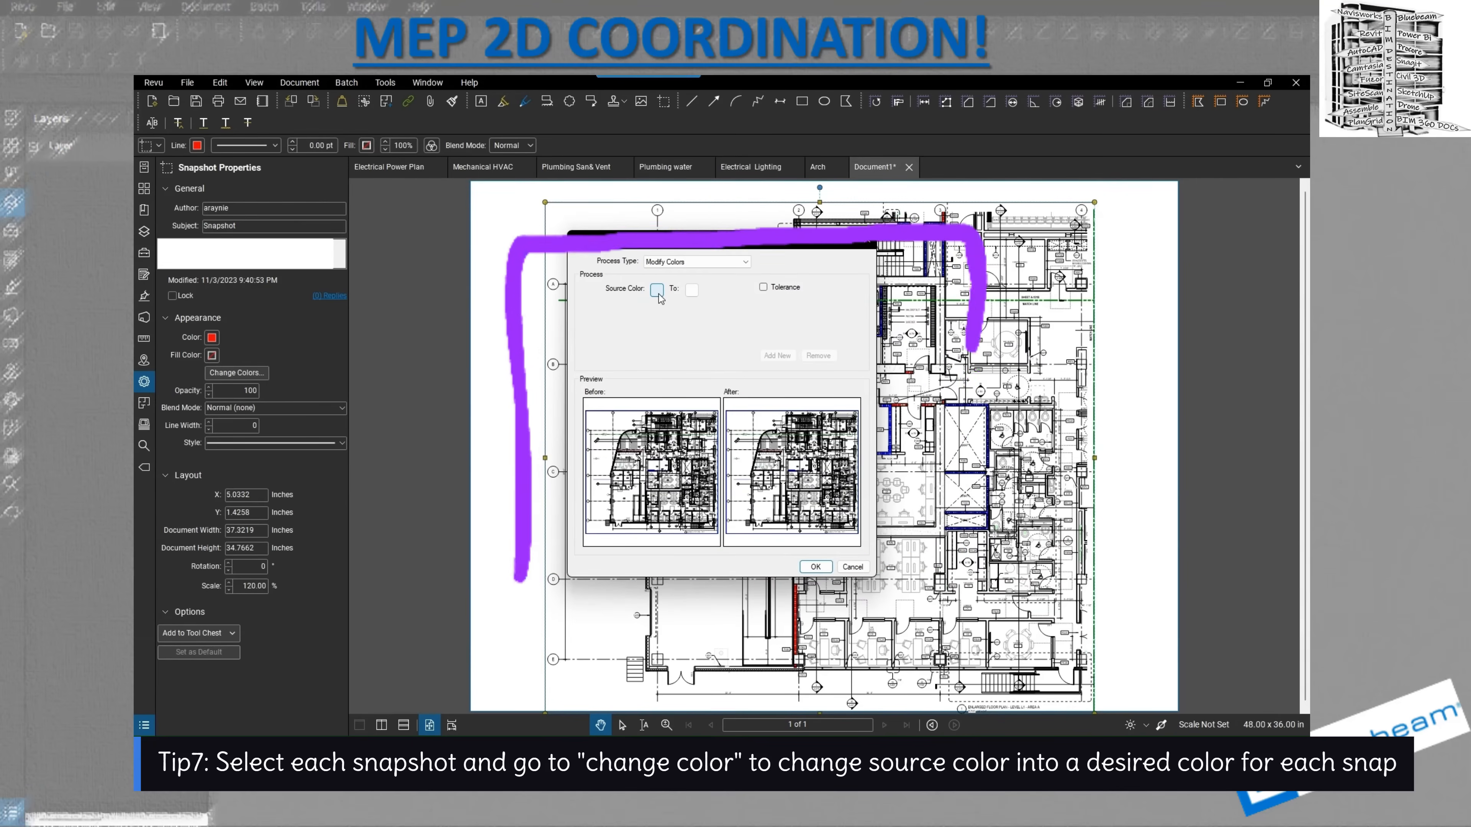
left_click(657, 291)
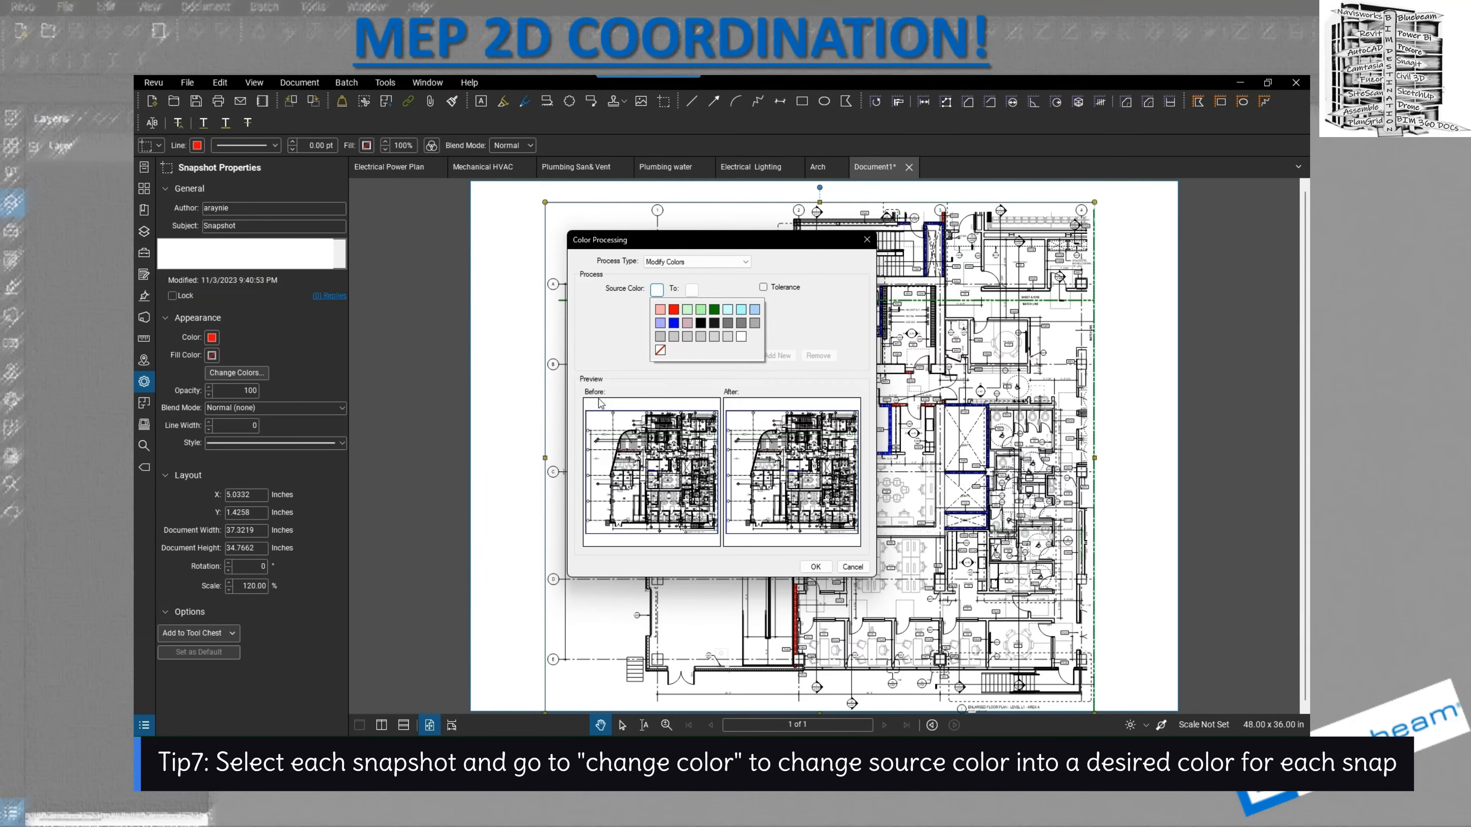
left_click(659, 309)
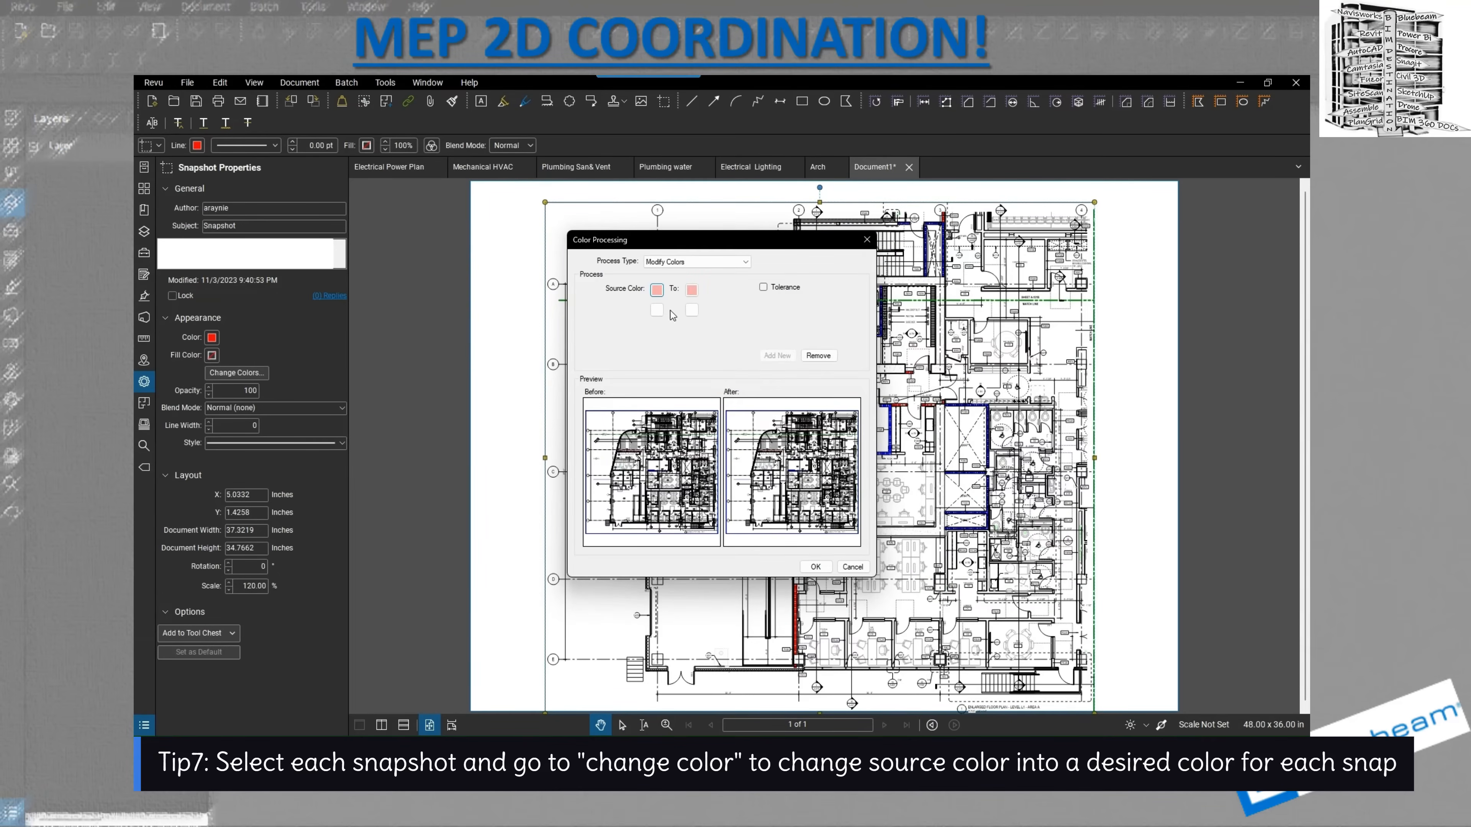
left_click(660, 312)
left_click(659, 328)
left_click(656, 329)
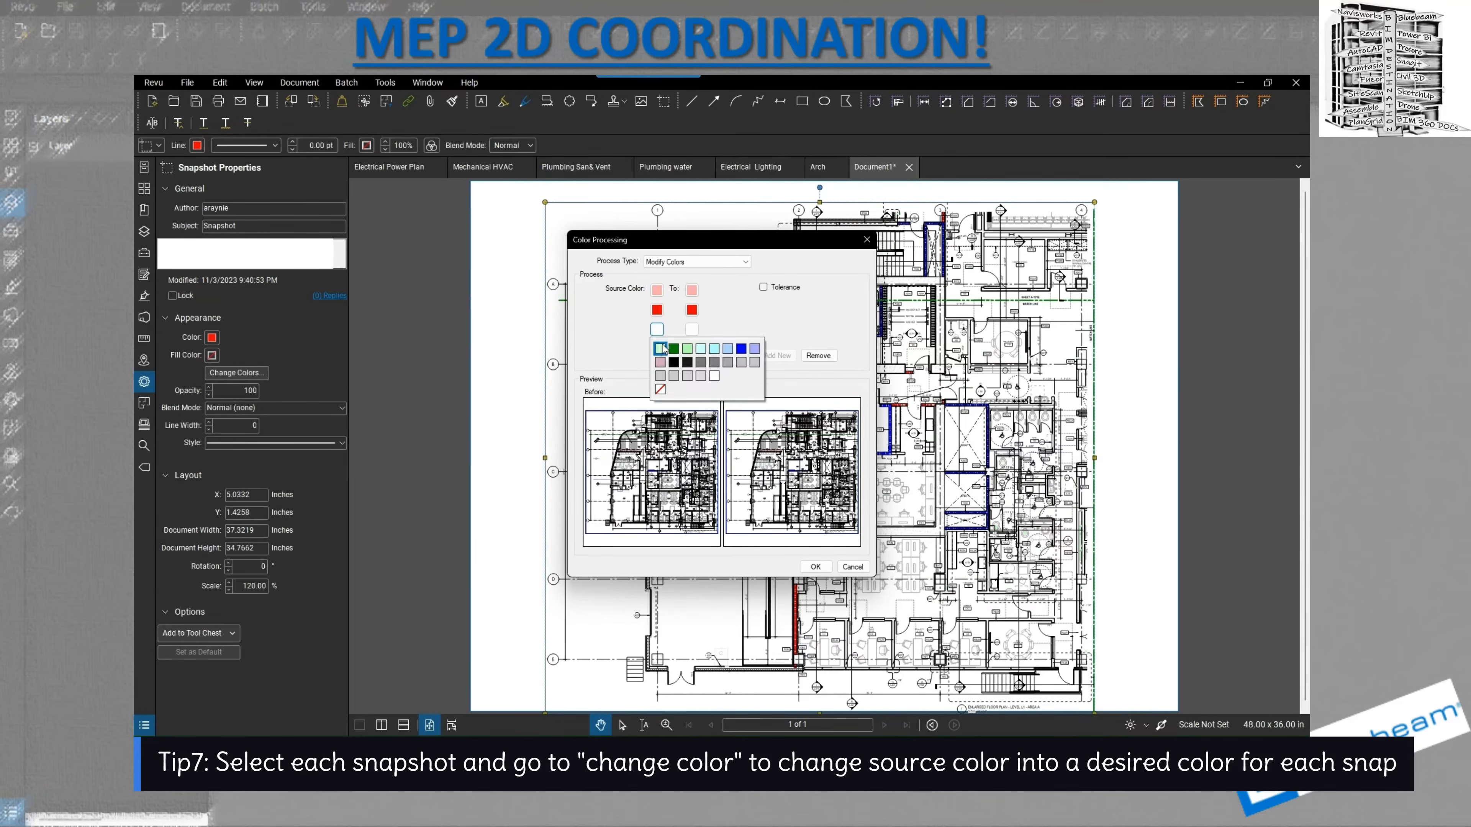
left_click(672, 348)
left_click(663, 352)
left_click(665, 371)
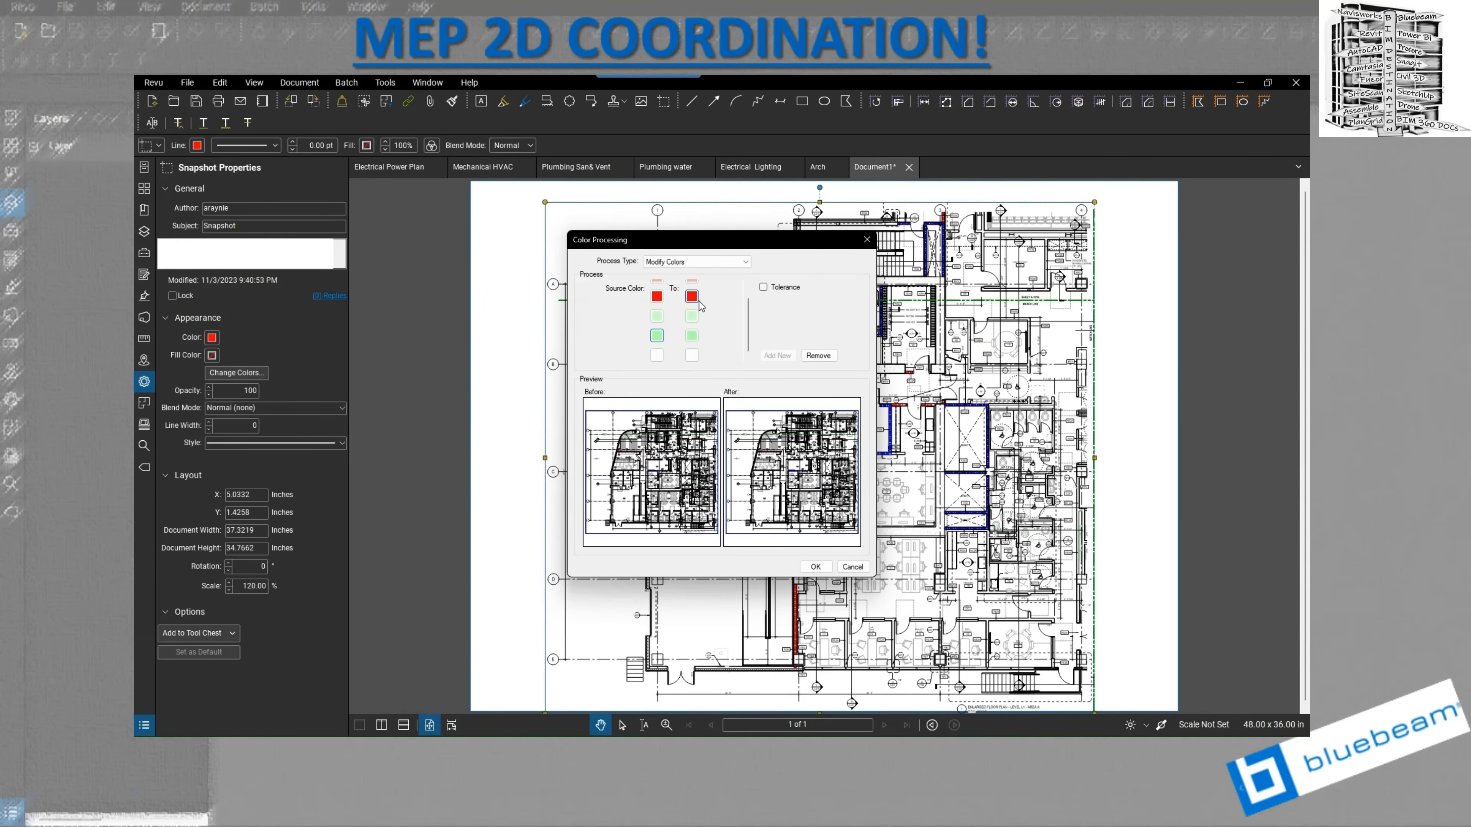
scroll(718, 331, "up", 1)
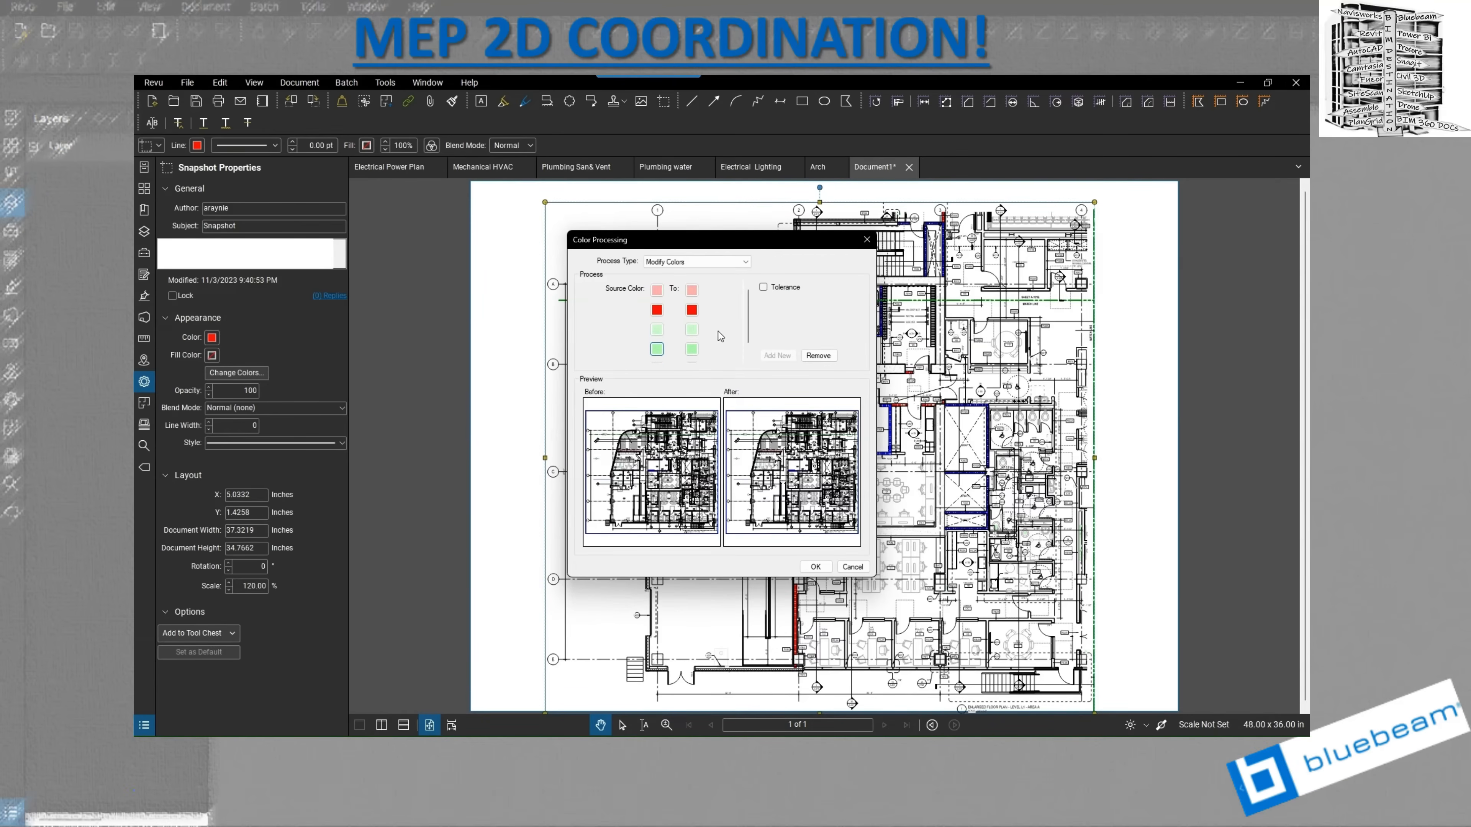
- Set the pink source color's replacement to a custom light grey with RGB 218, 218, 218
left_click(692, 291)
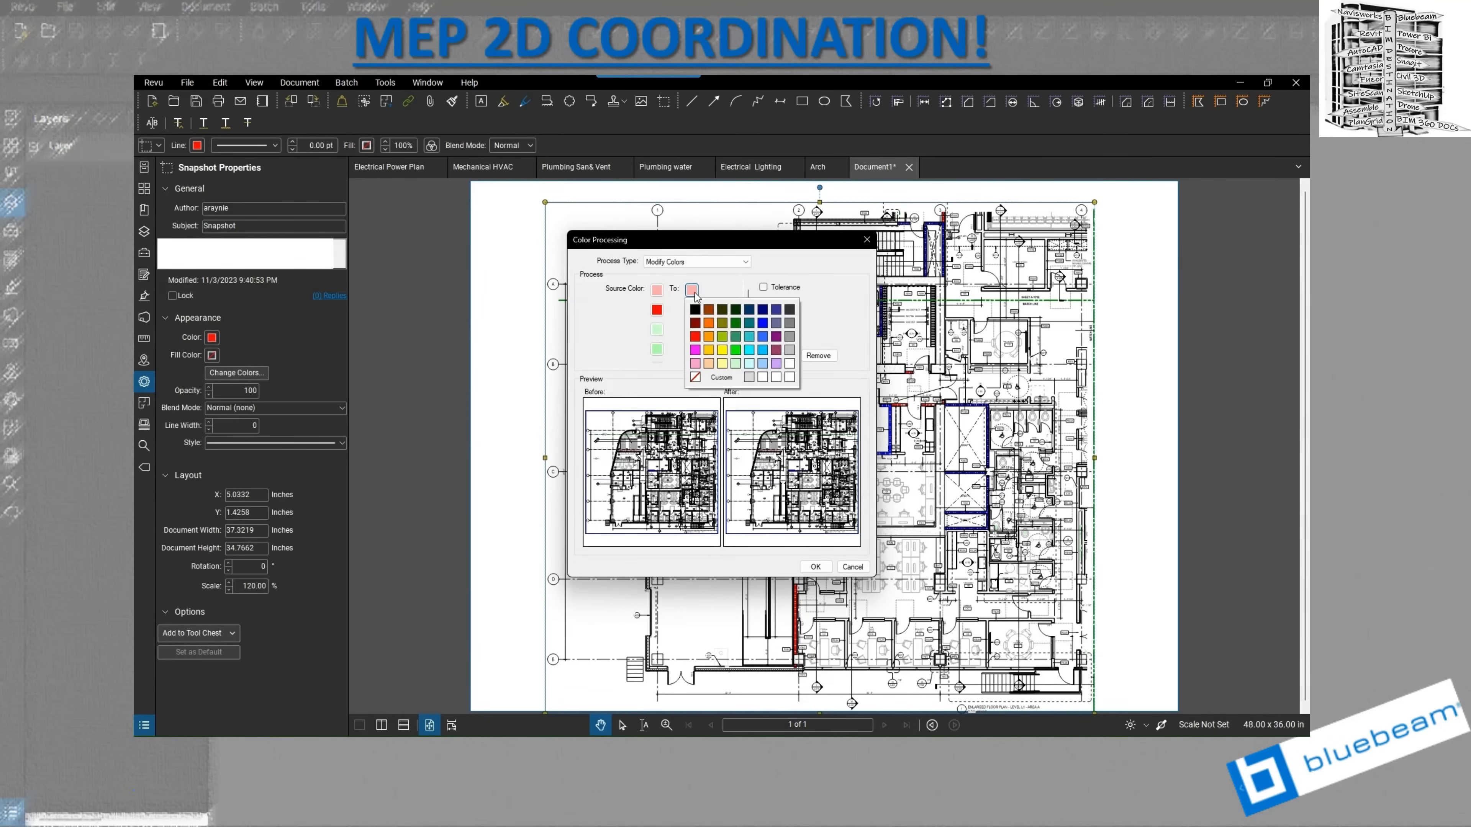
left_click(720, 377)
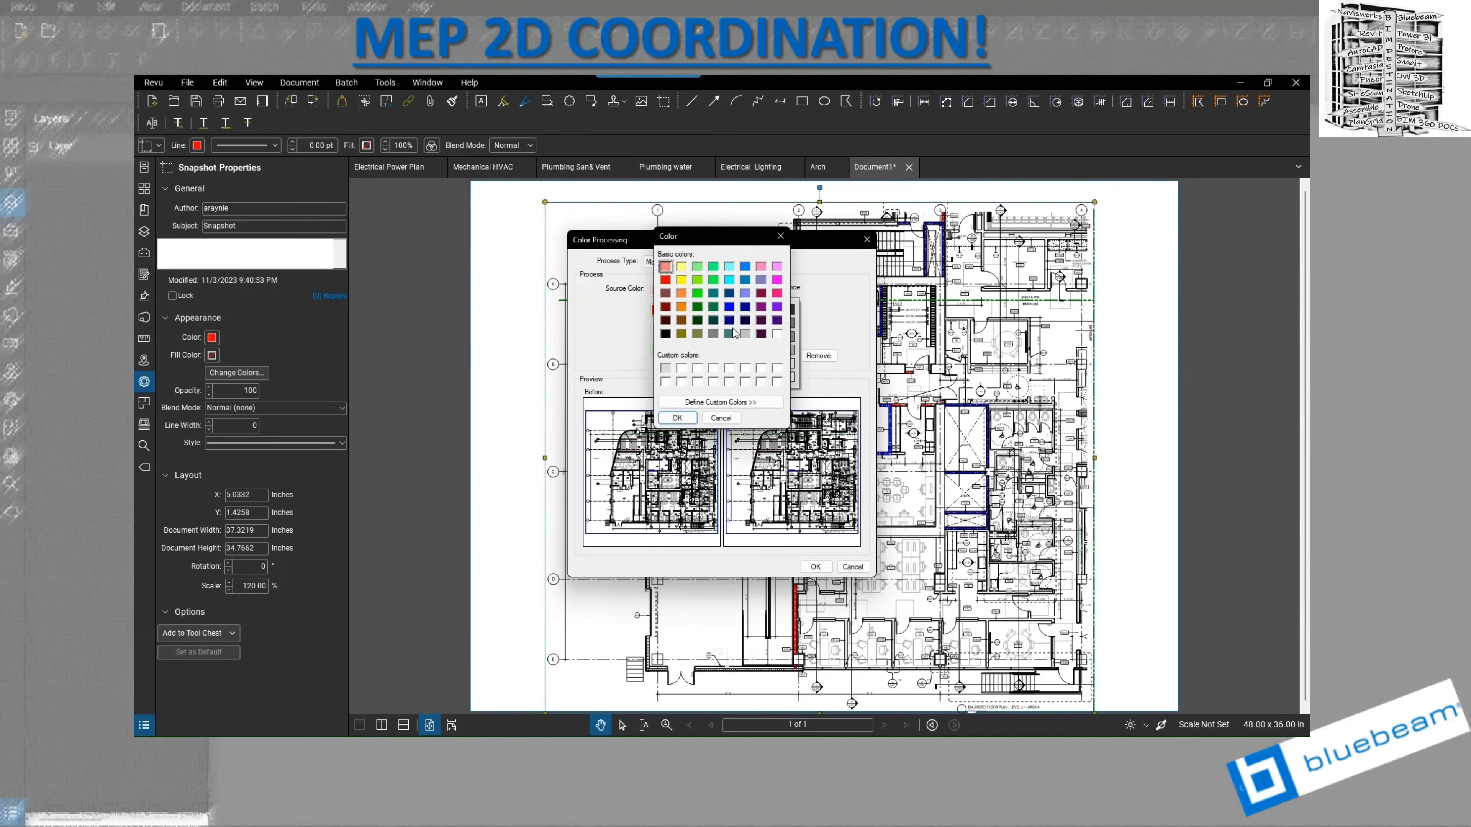
left_click(716, 402)
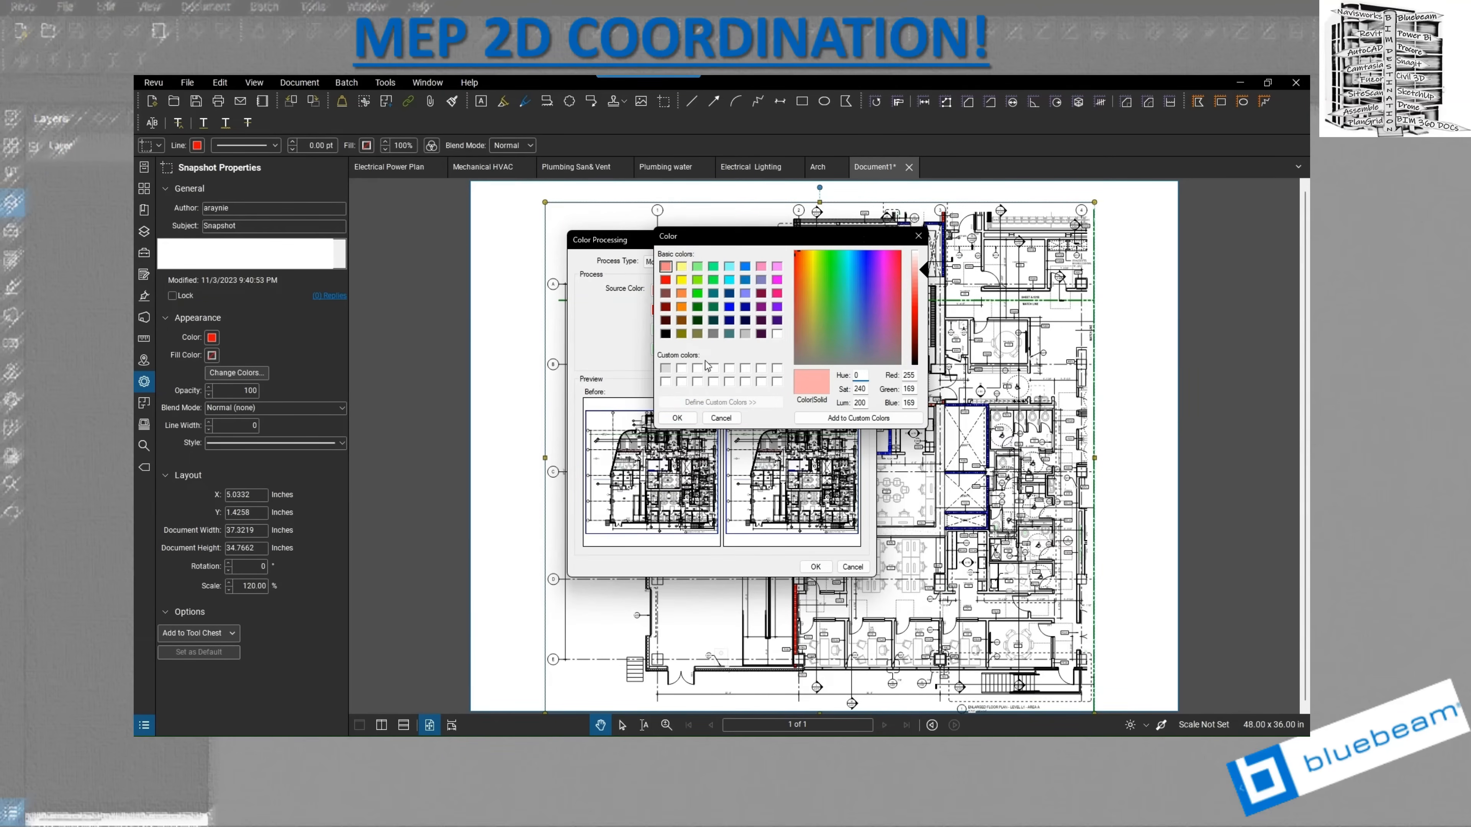
left_click(744, 335)
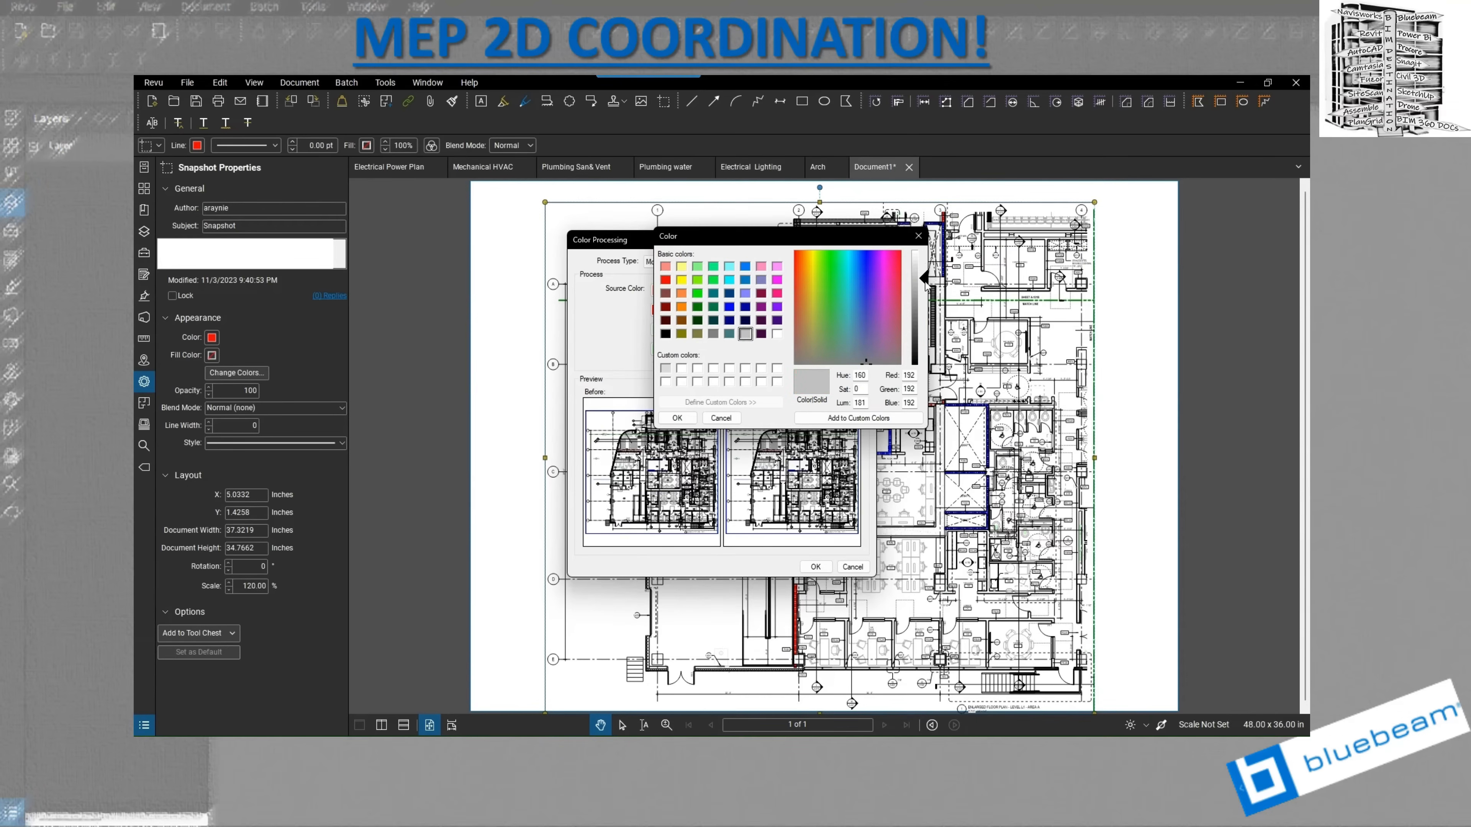
left_click_drag(927, 280, 928, 268)
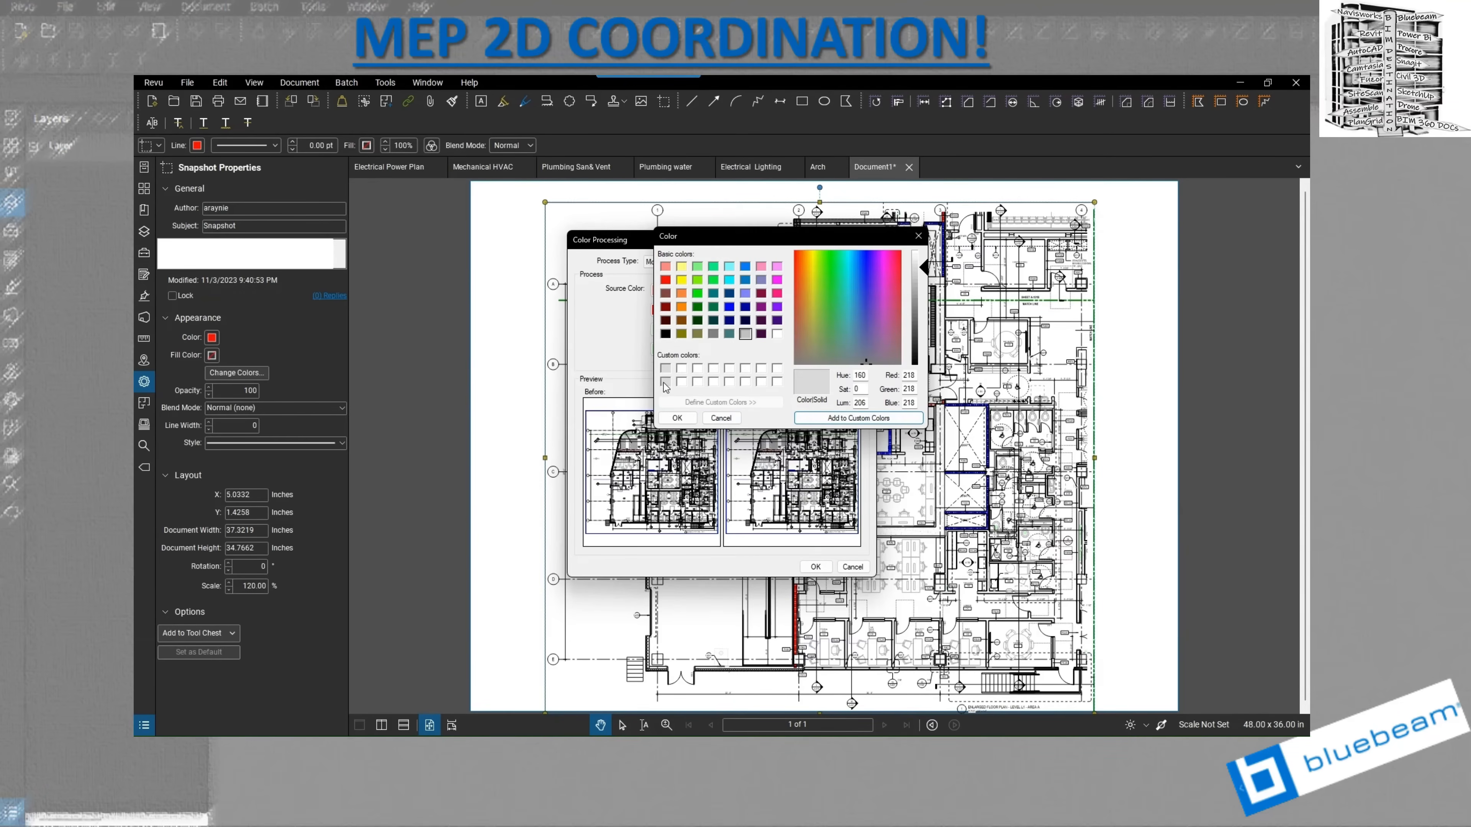
left_click(677, 417)
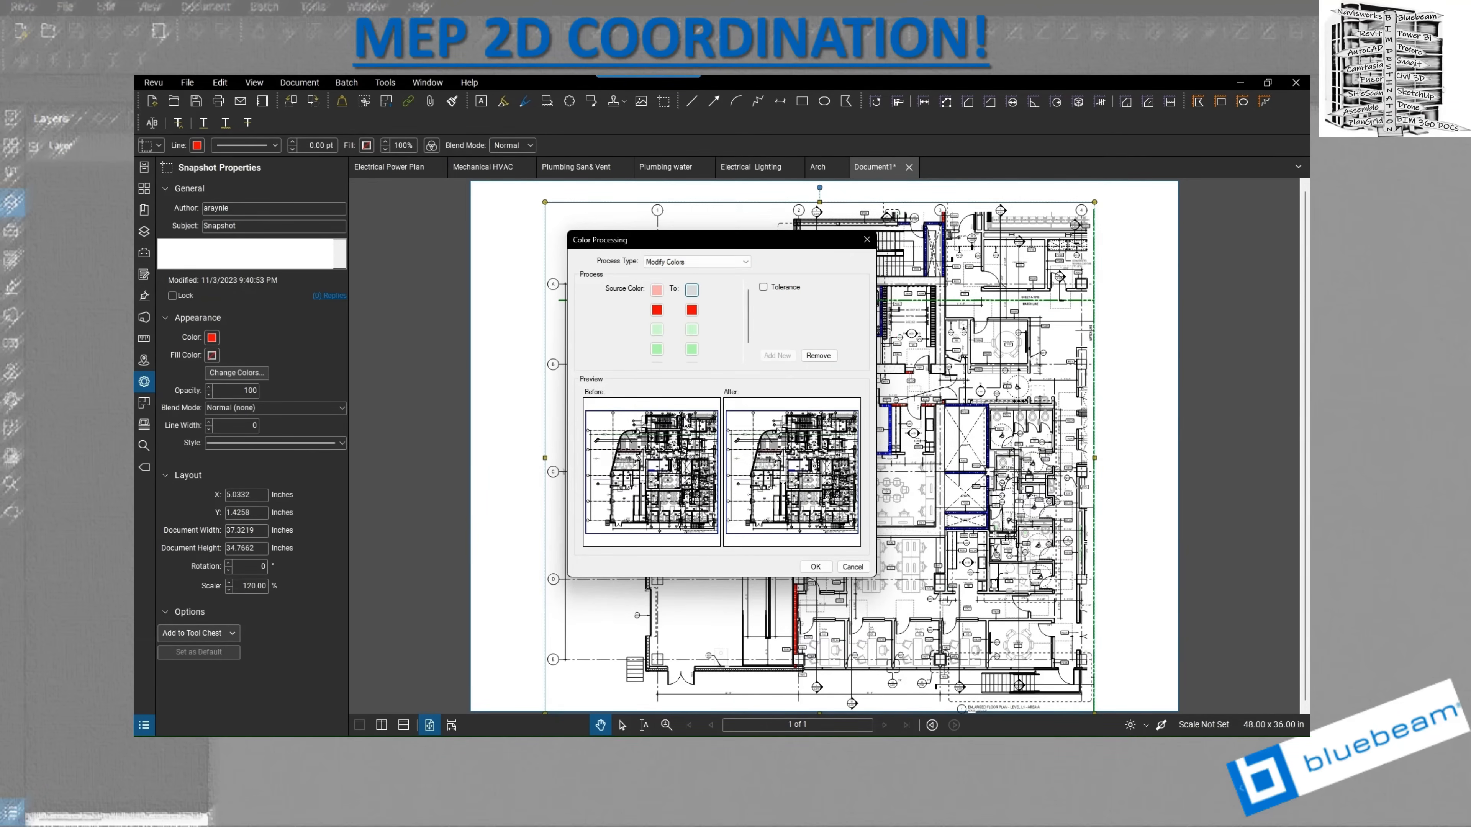
- Assign the custom light grey as the replacement for the pink, red and both light green source colors
left_click(691, 289)
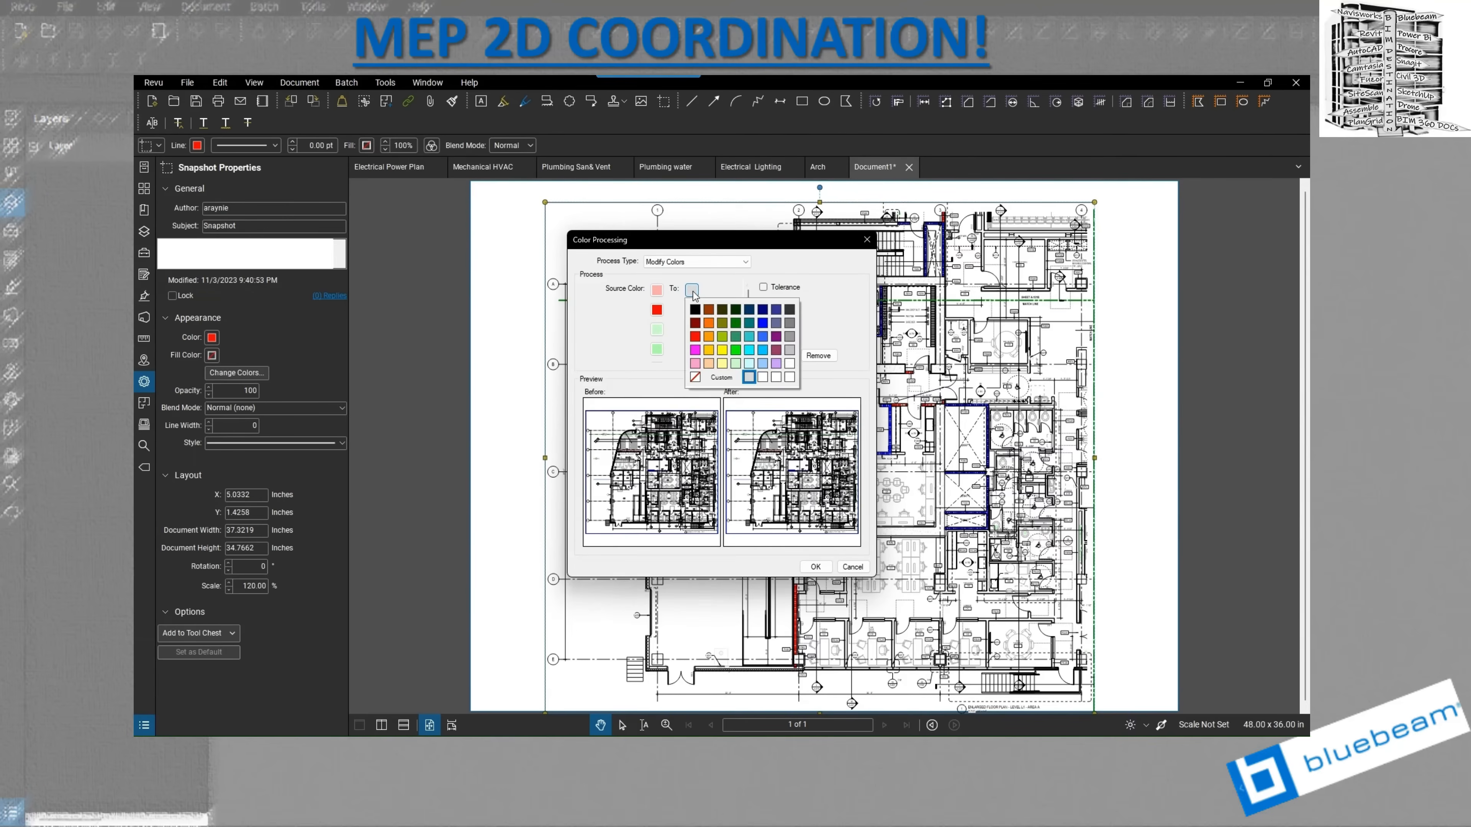
left_click(752, 386)
left_click(691, 310)
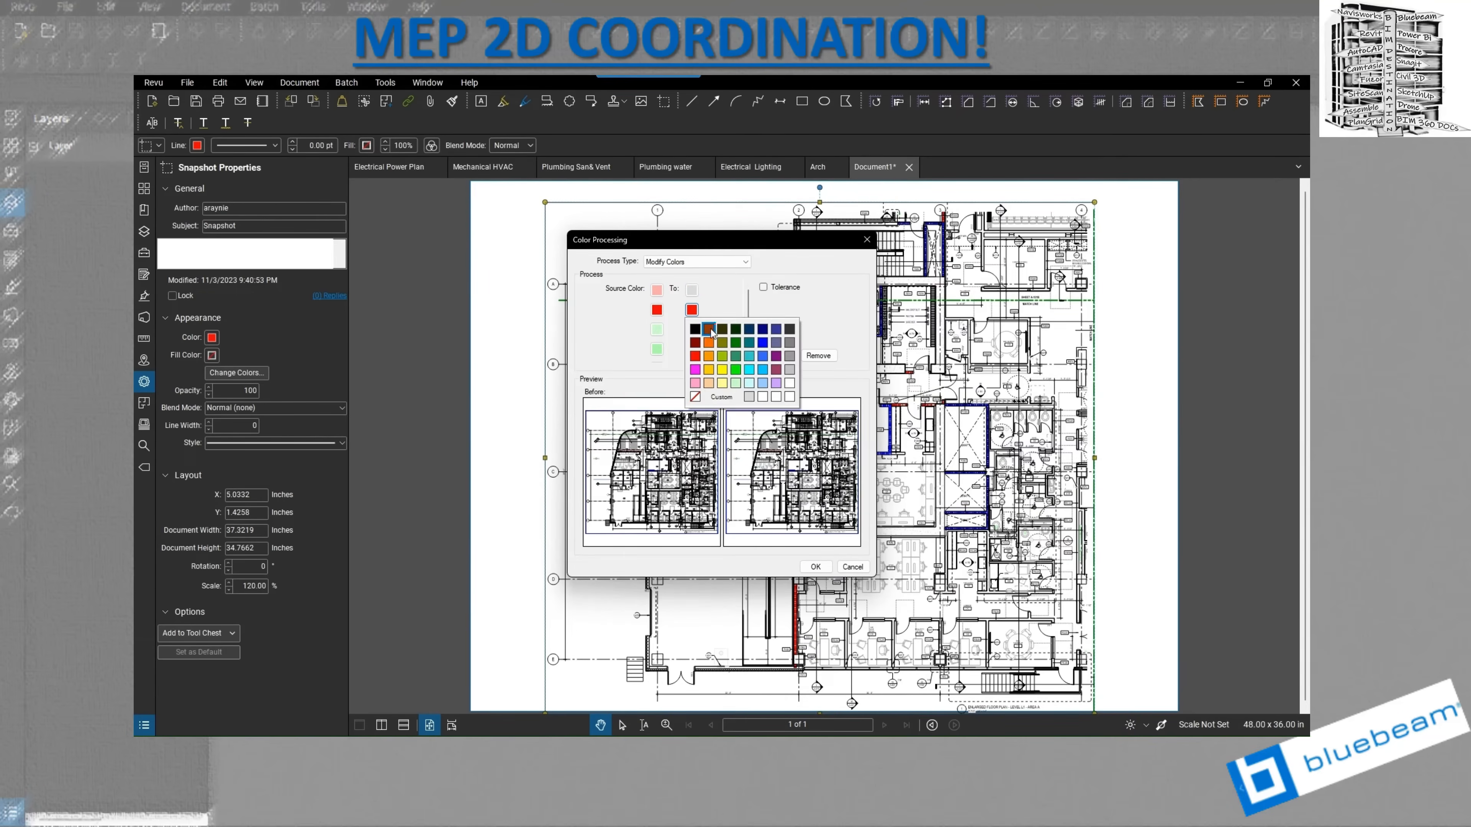
left_click(752, 400)
left_click(691, 329)
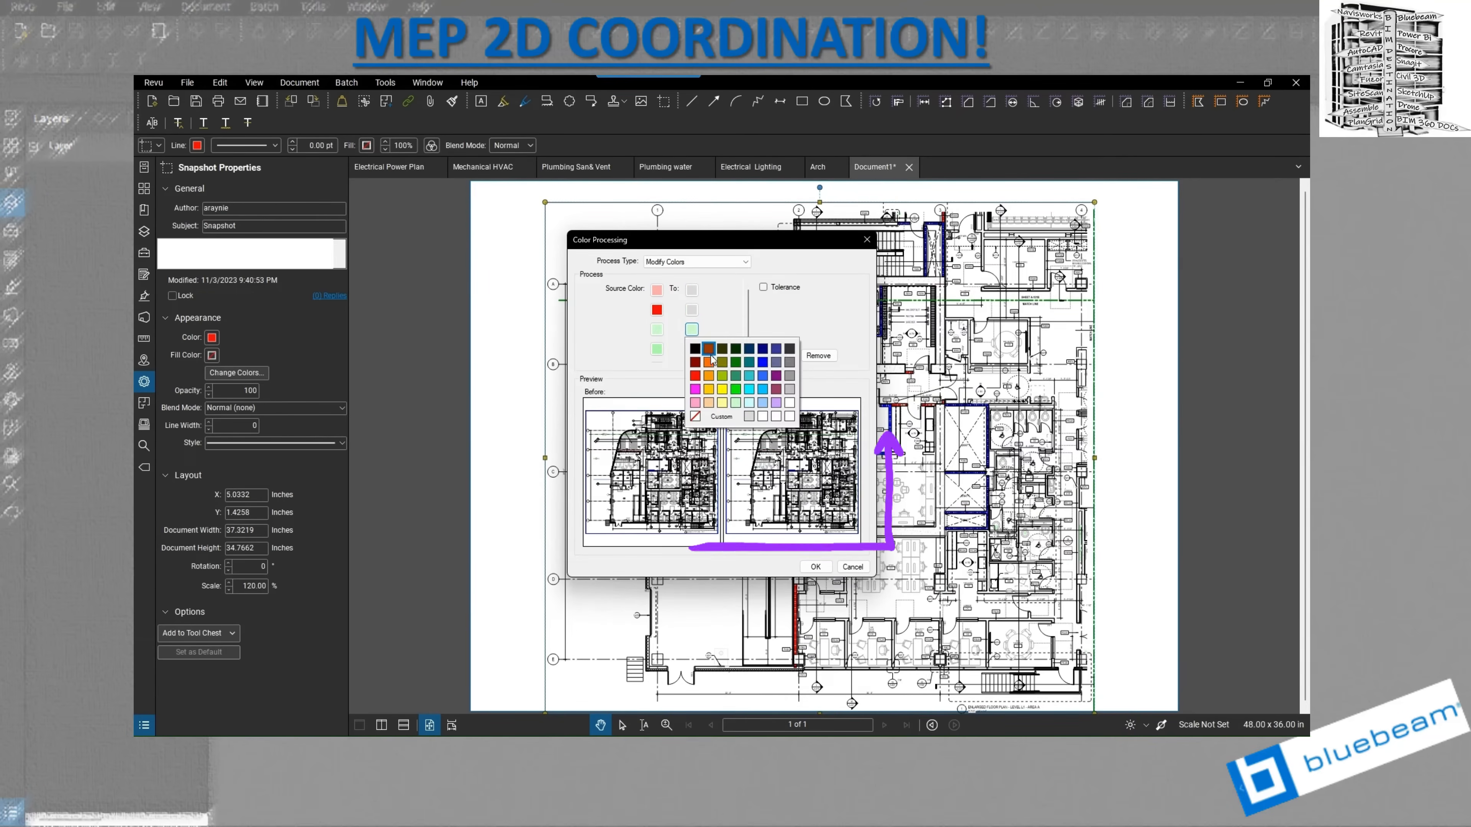
left_click(749, 417)
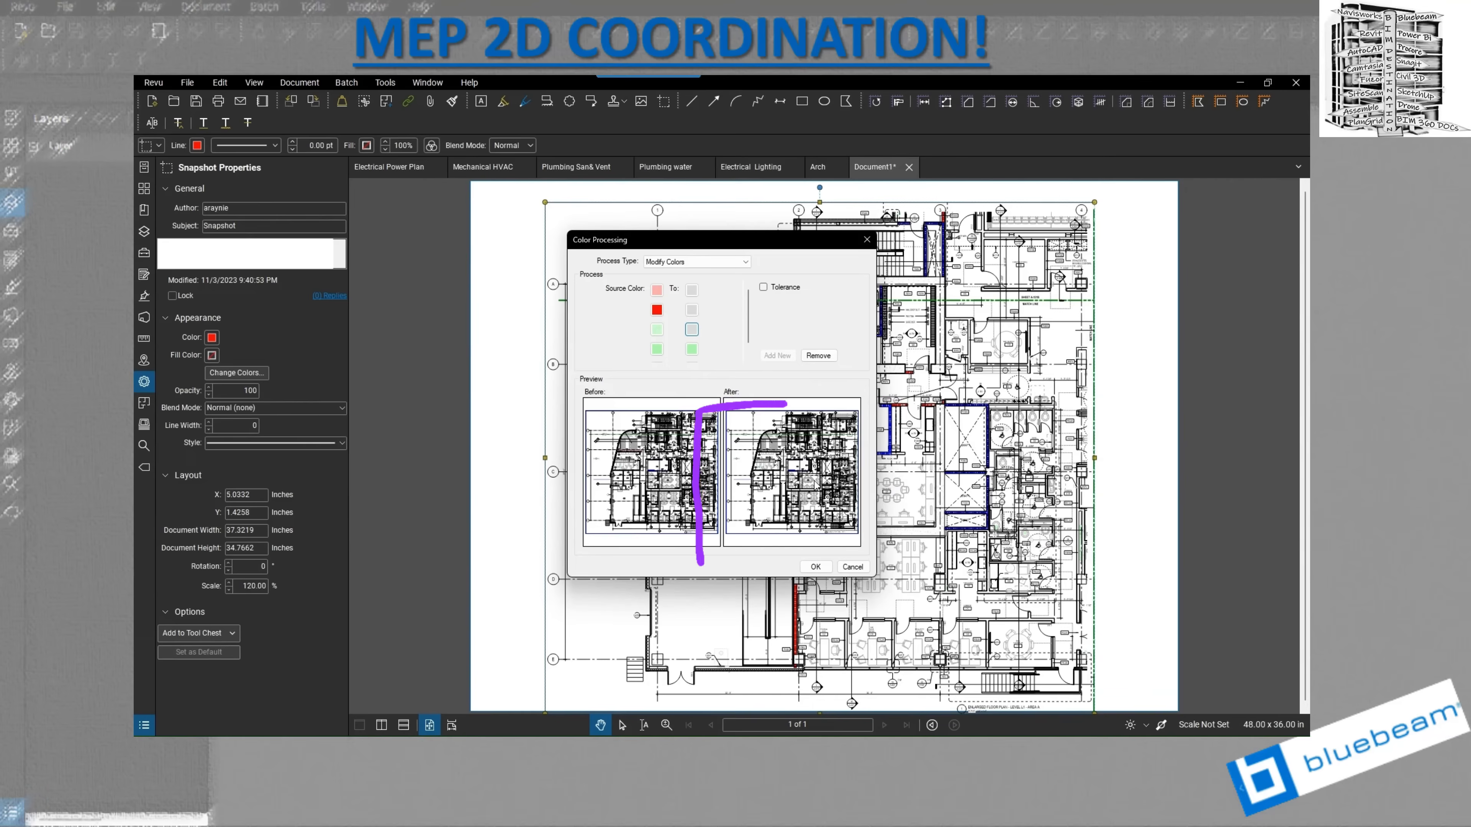
left_click(691, 349)
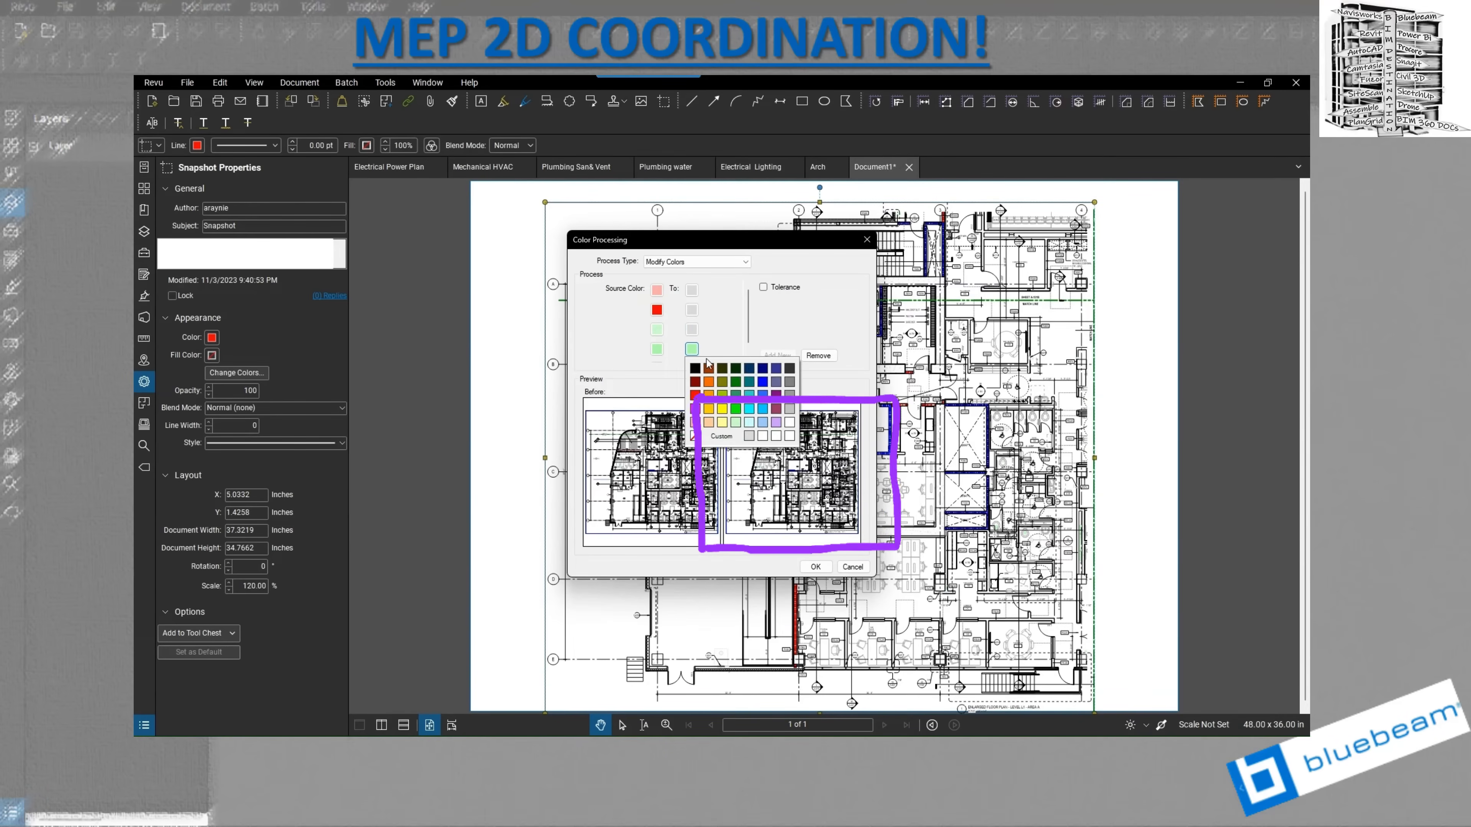
left_click(751, 439)
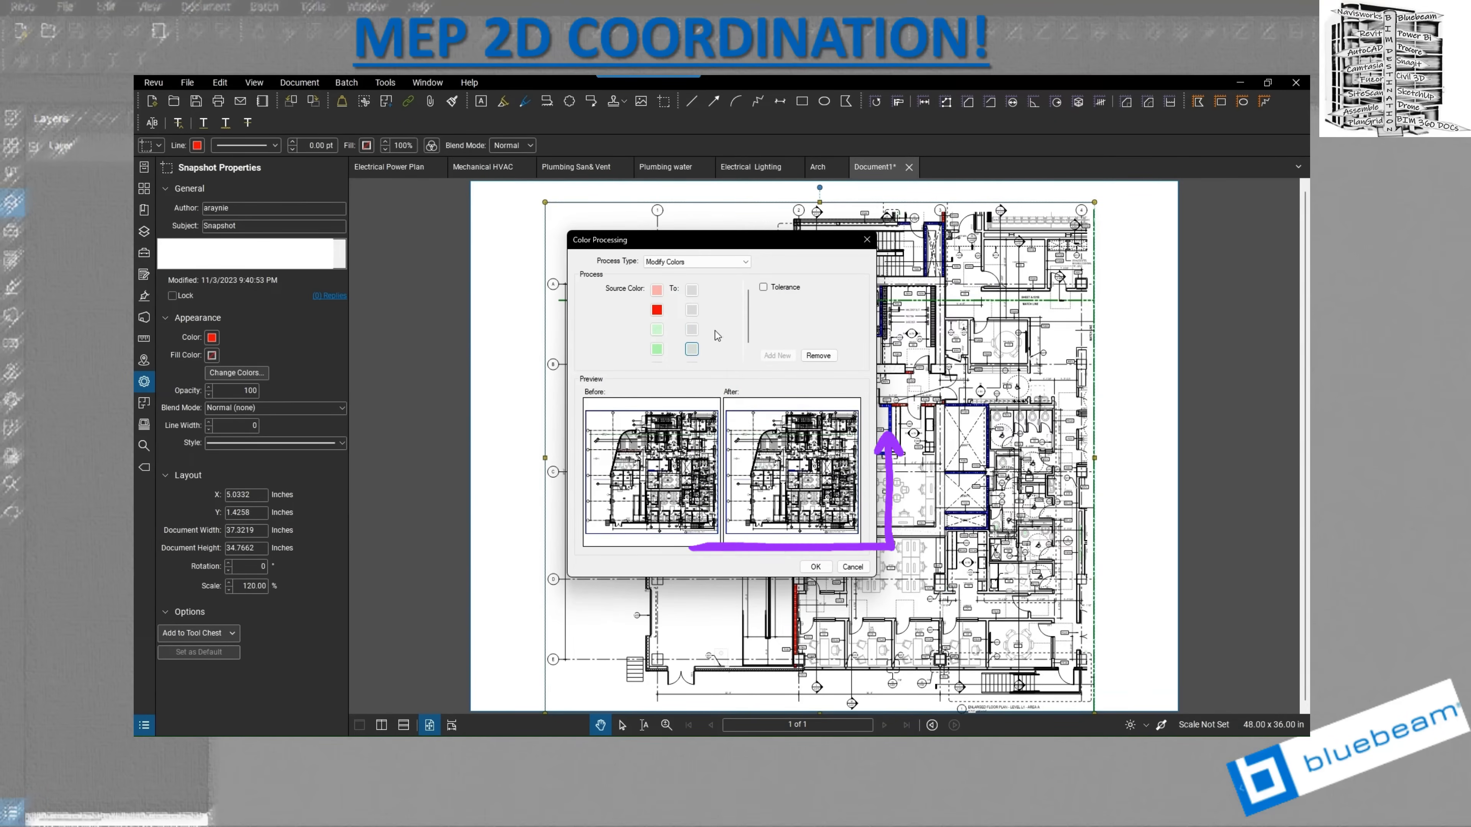
- Map the remaining source colors of the architectural snapshot to light grey with Tolerance off, and apply the color changes
left_click(764, 291)
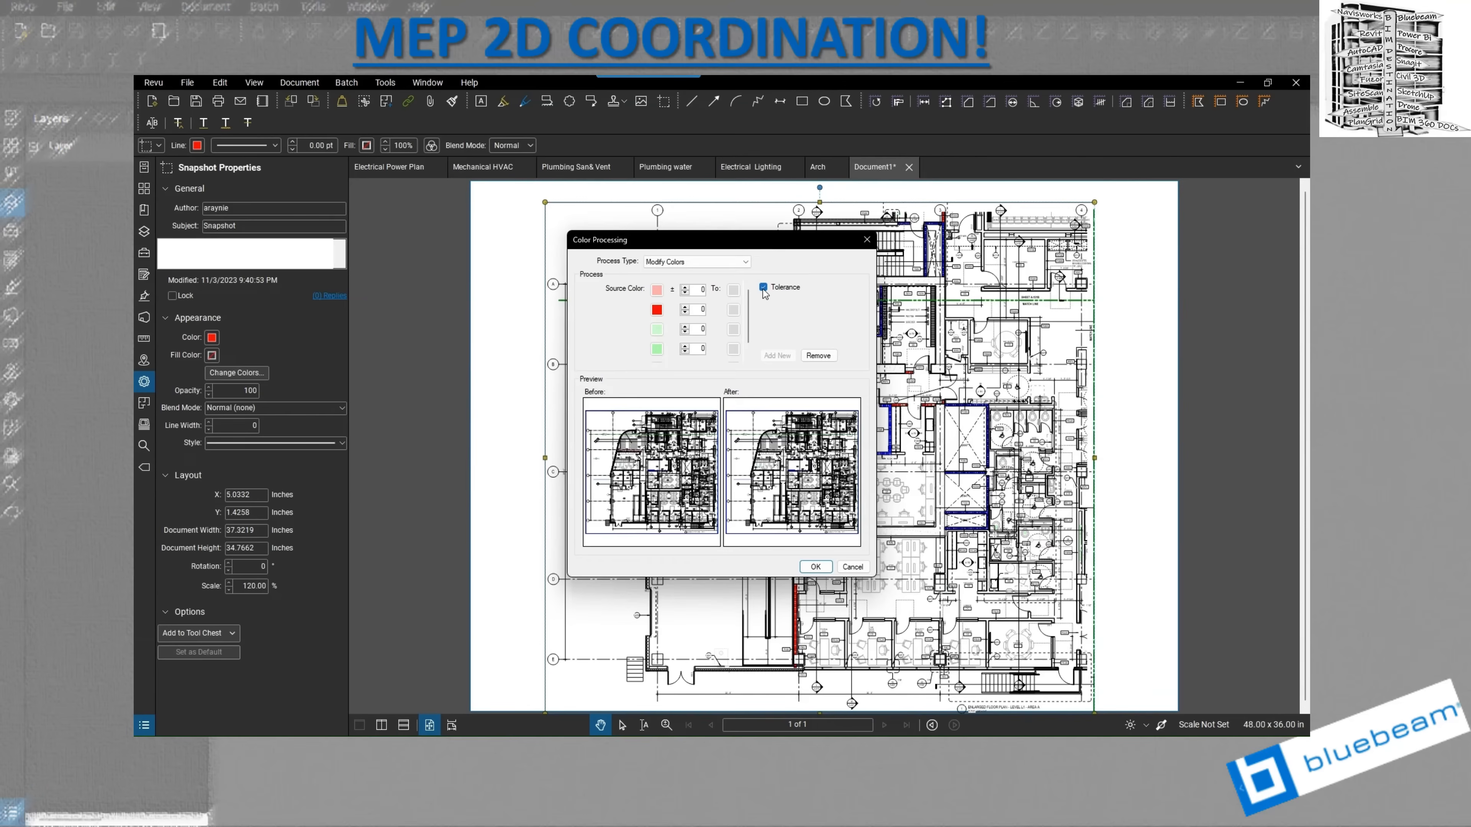
left_click(763, 288)
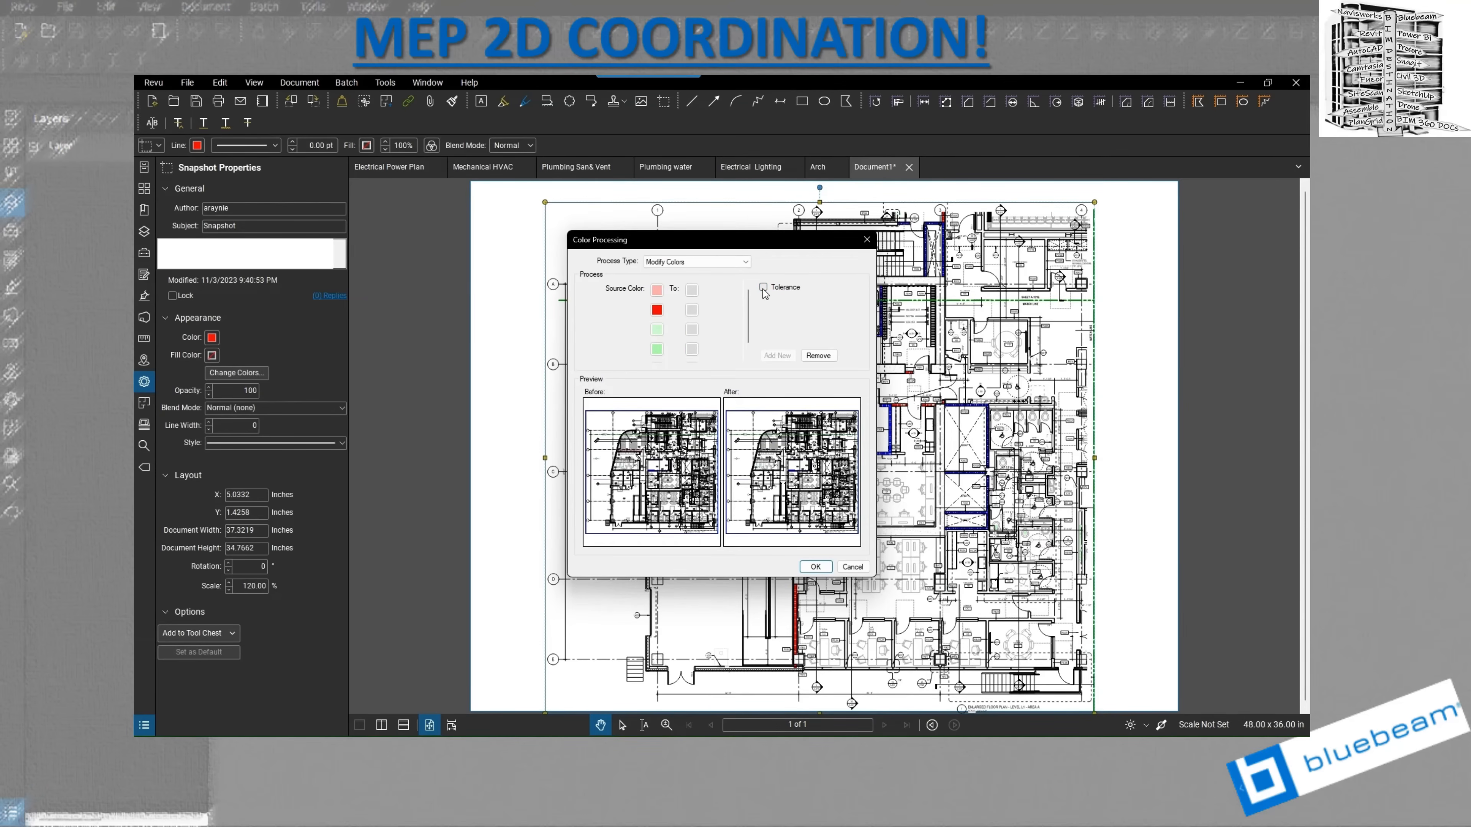
scroll(751, 309, "down", 1)
left_click(656, 334)
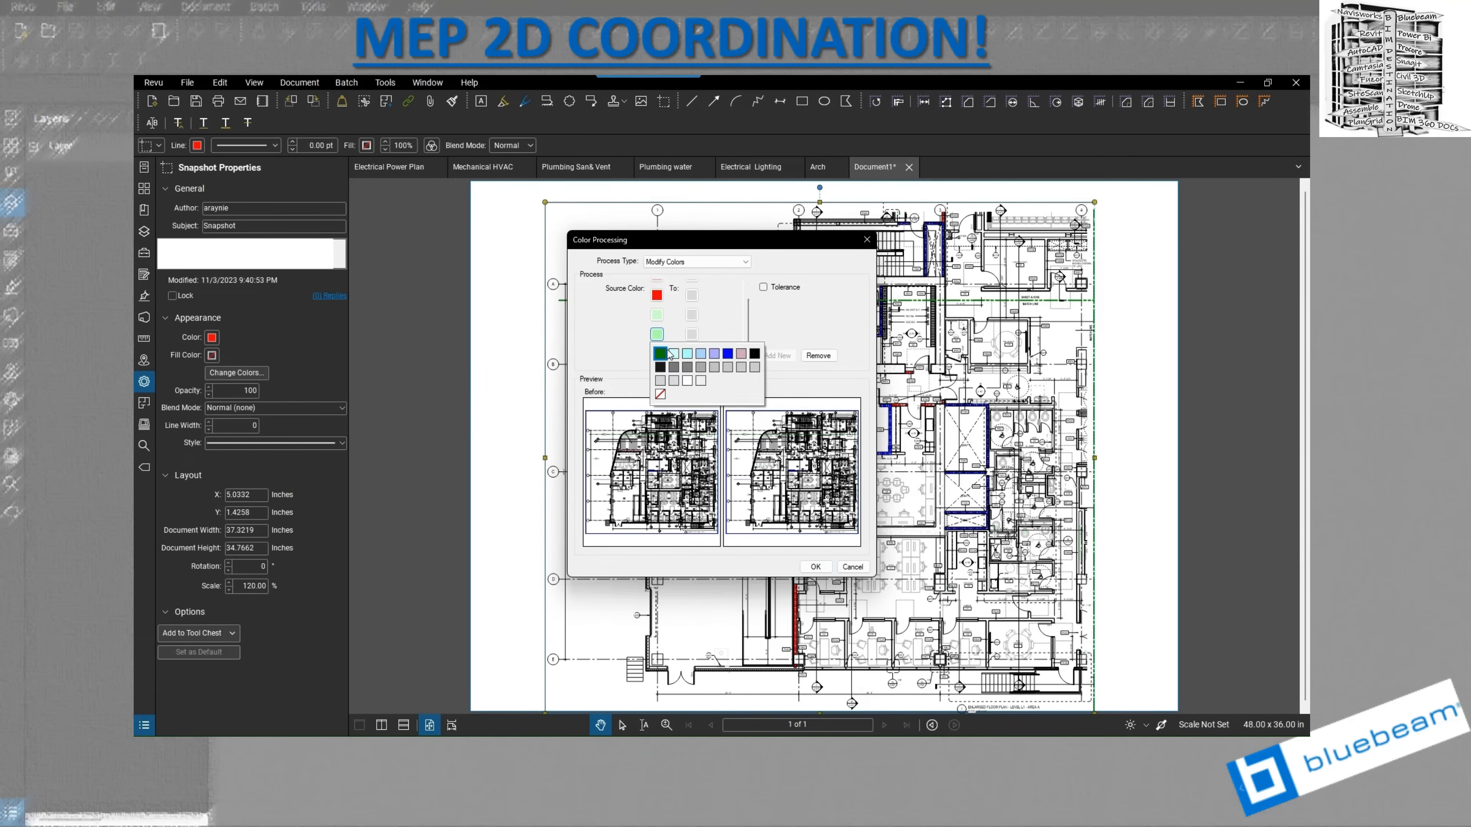
left_click(666, 356)
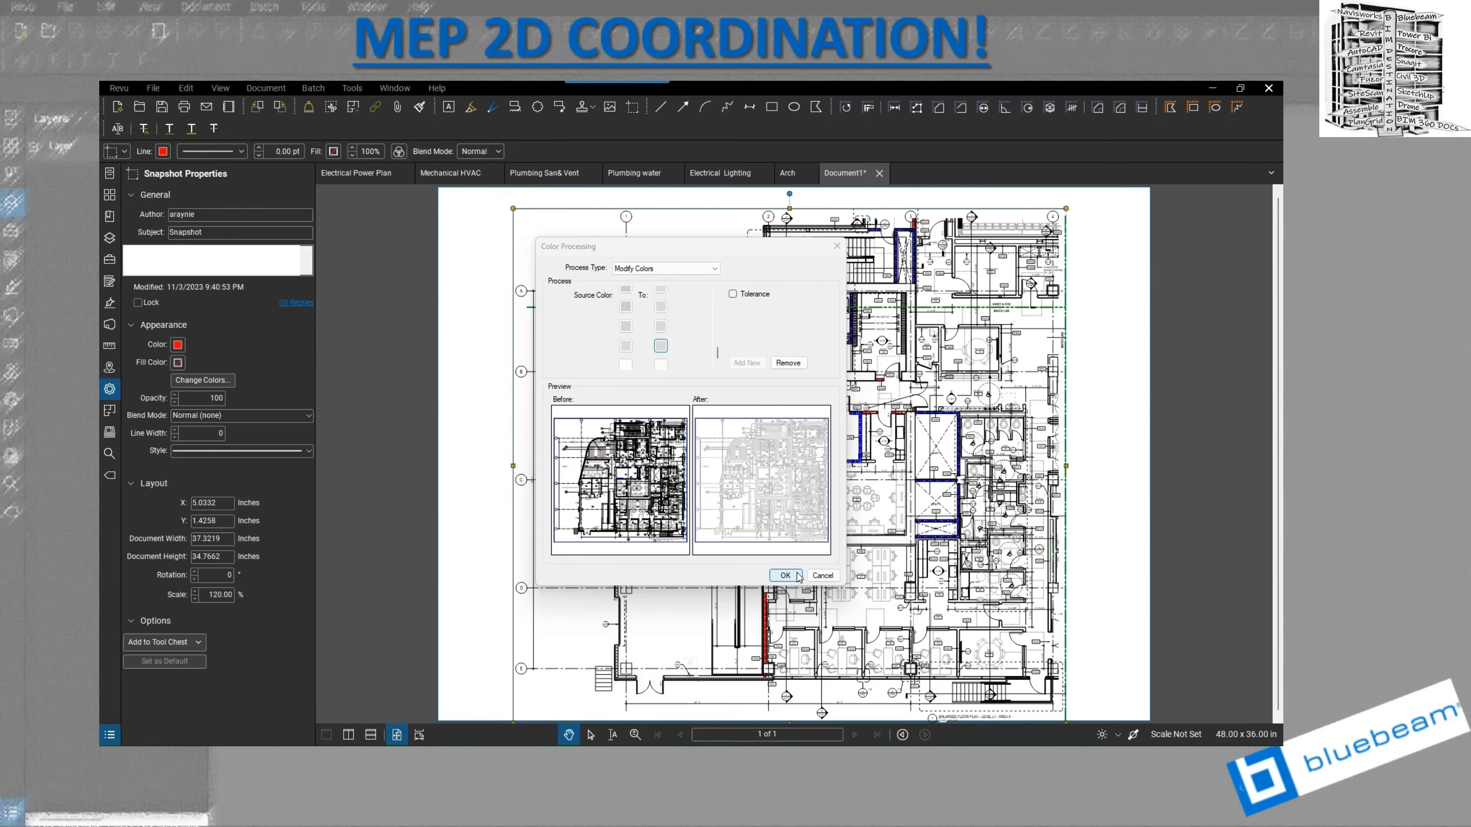
left_click(785, 576)
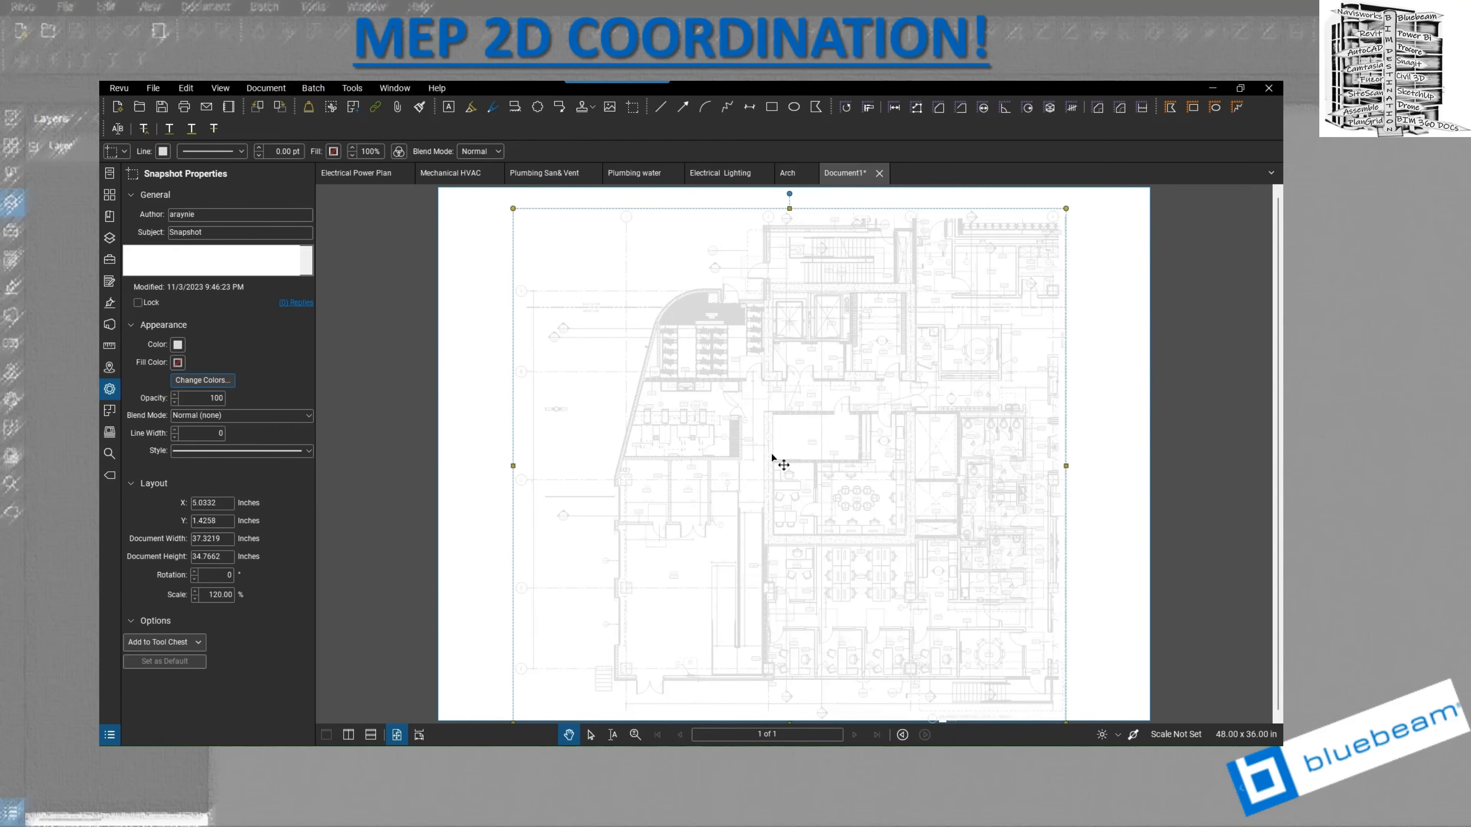
- Lock the recolored architectural snapshot in place on the Document1 page
scroll(773, 457, "up", 10)
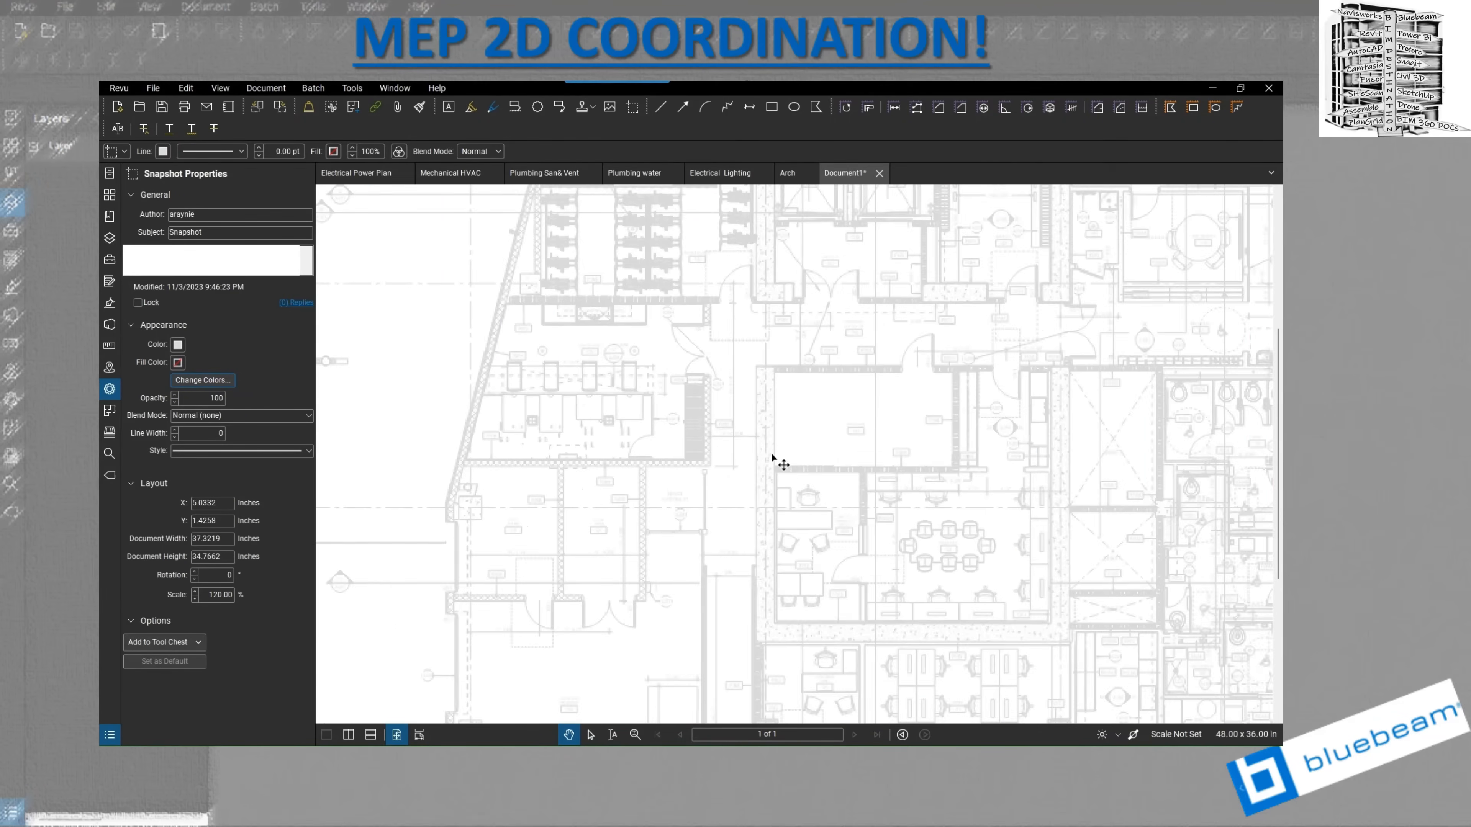
scroll(876, 435, "down", 10)
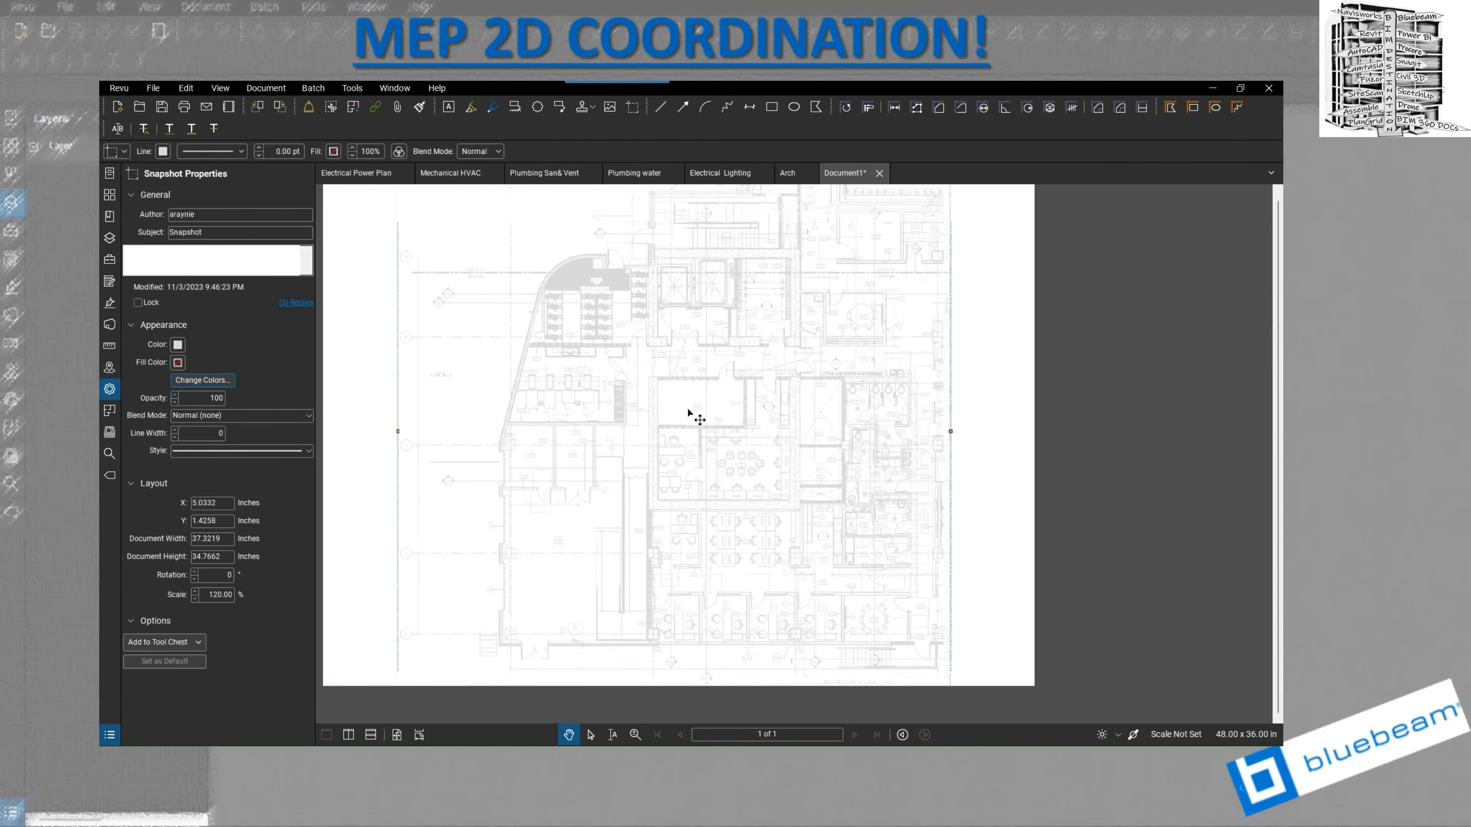
key("Escape")
scroll(1012, 437, "down", 2)
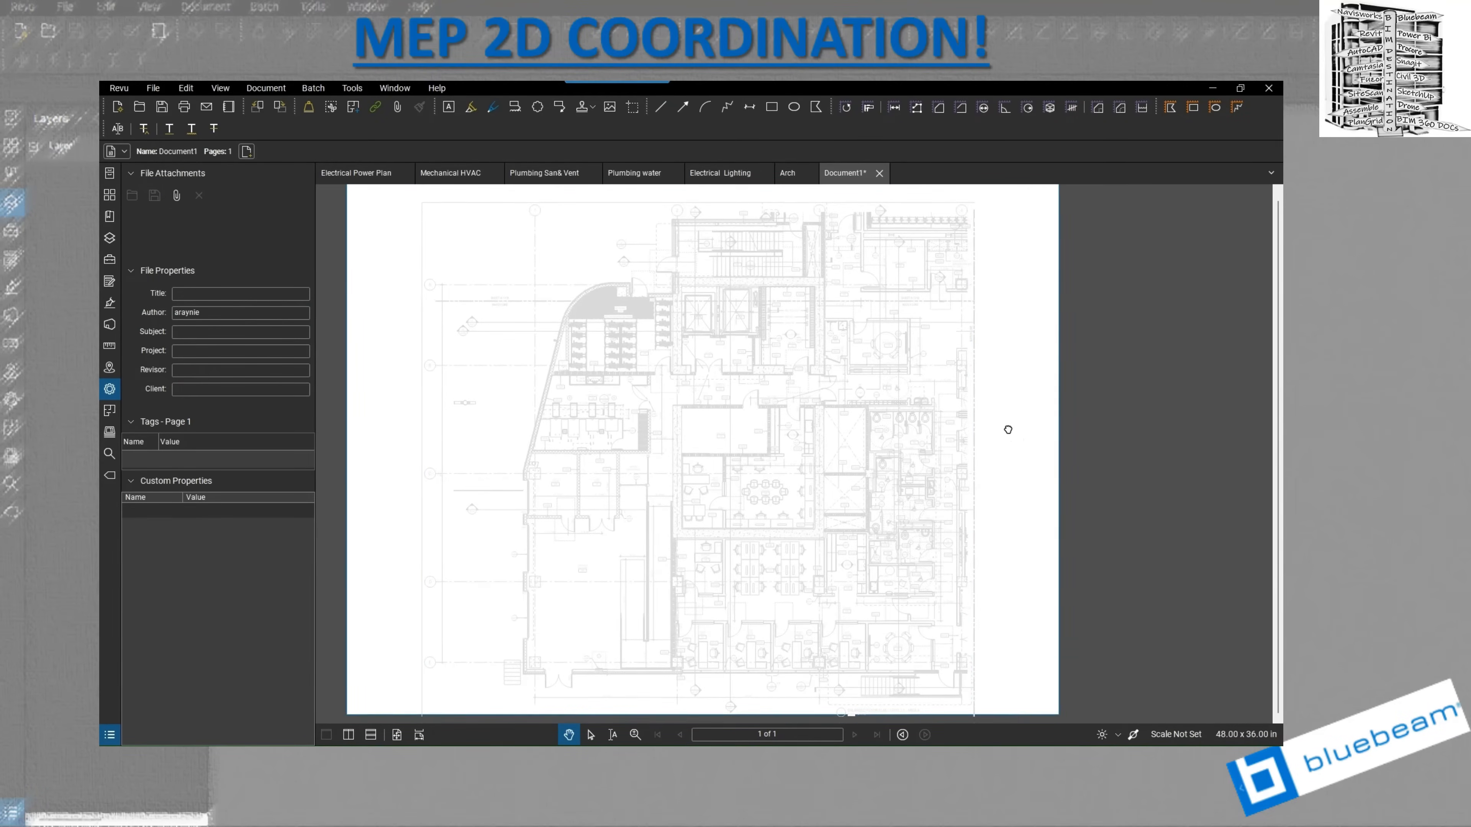
right_click(906, 426)
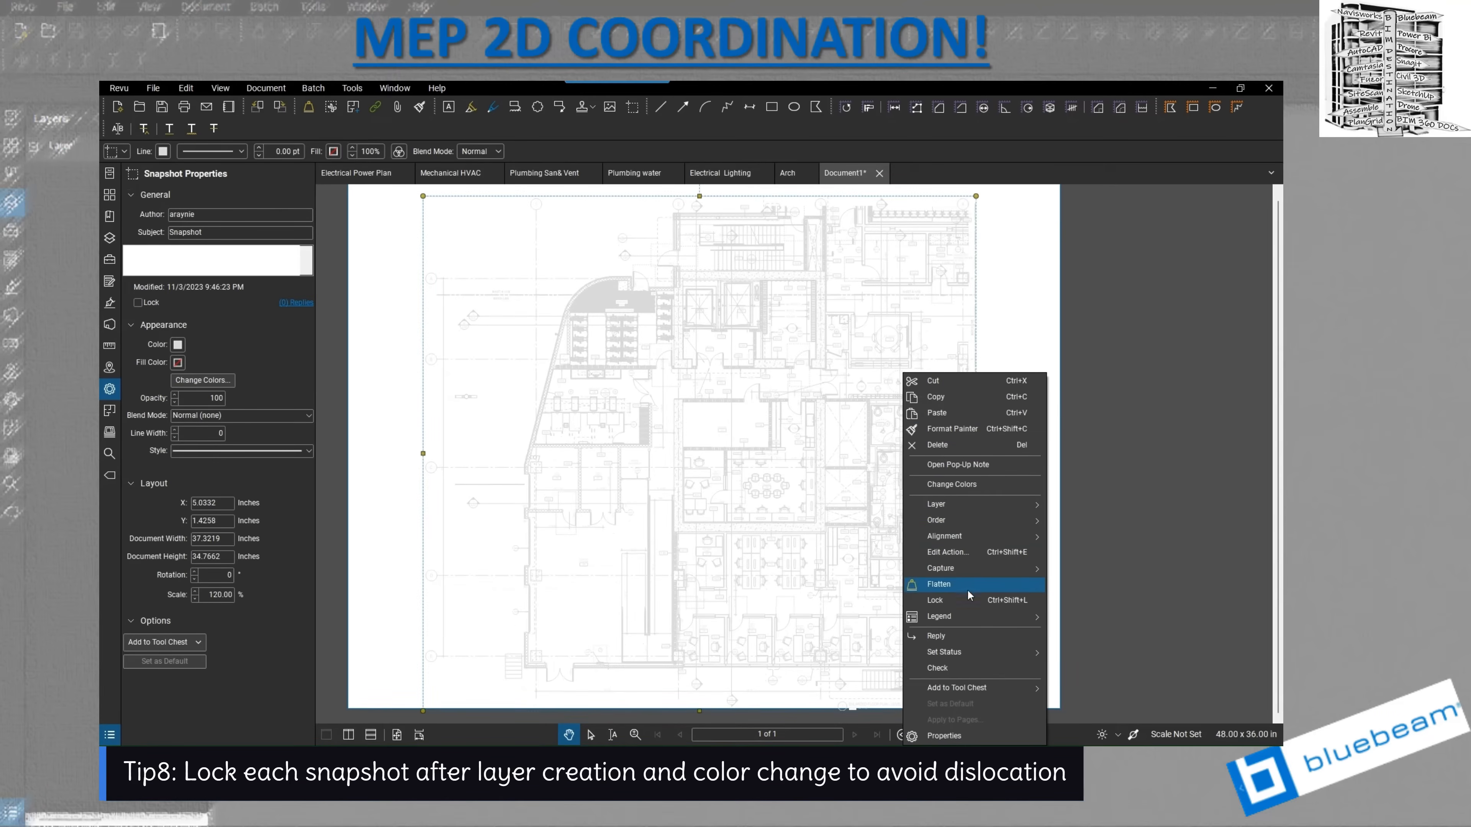
left_click(967, 601)
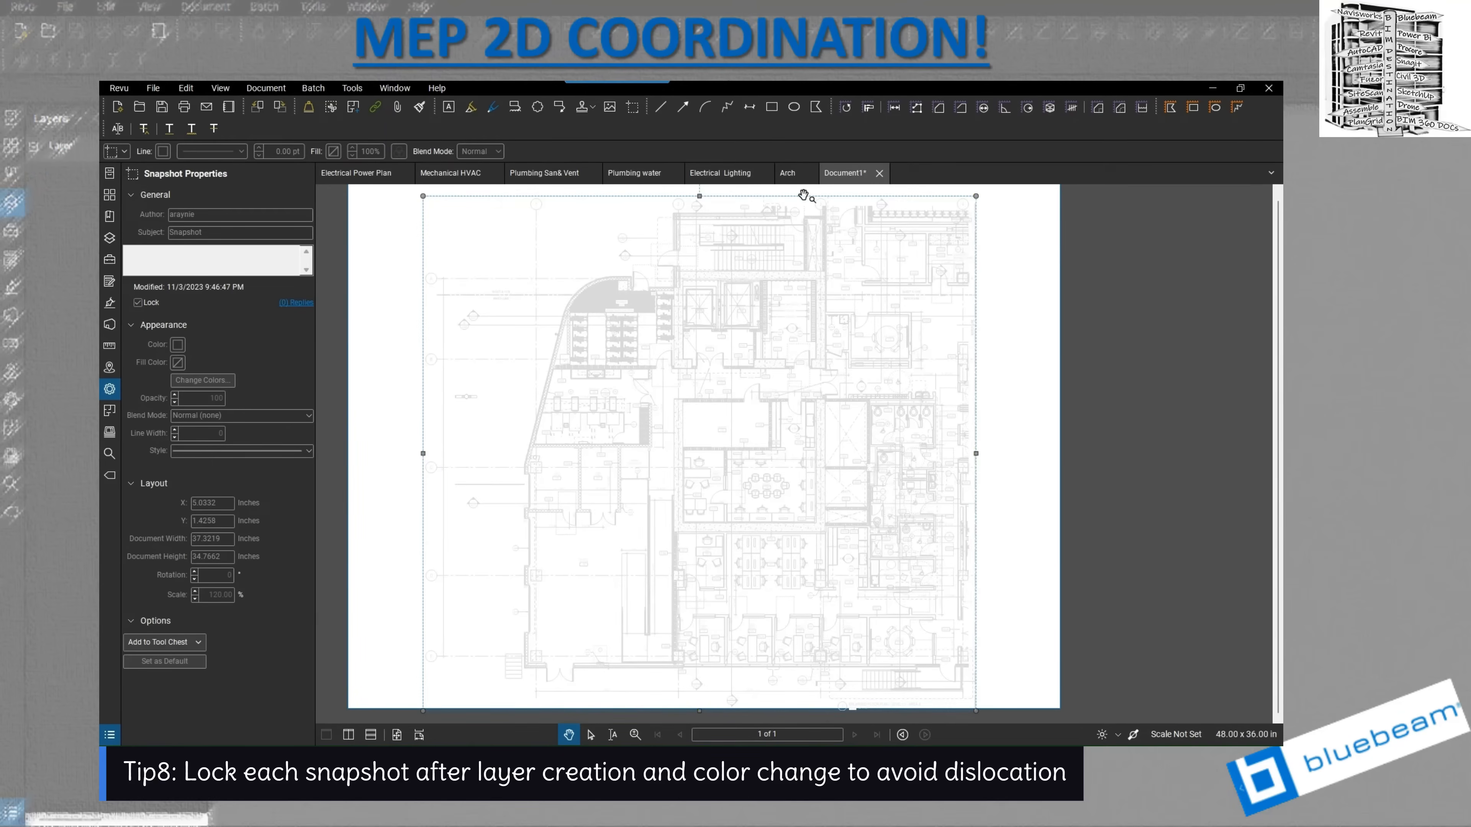
- Take a snapshot of the entire lighting plan on the Electrical Lighting sheet, following its drawing border
left_click(724, 178)
scroll(838, 474, "down", 3)
scroll(838, 474, "down", 4)
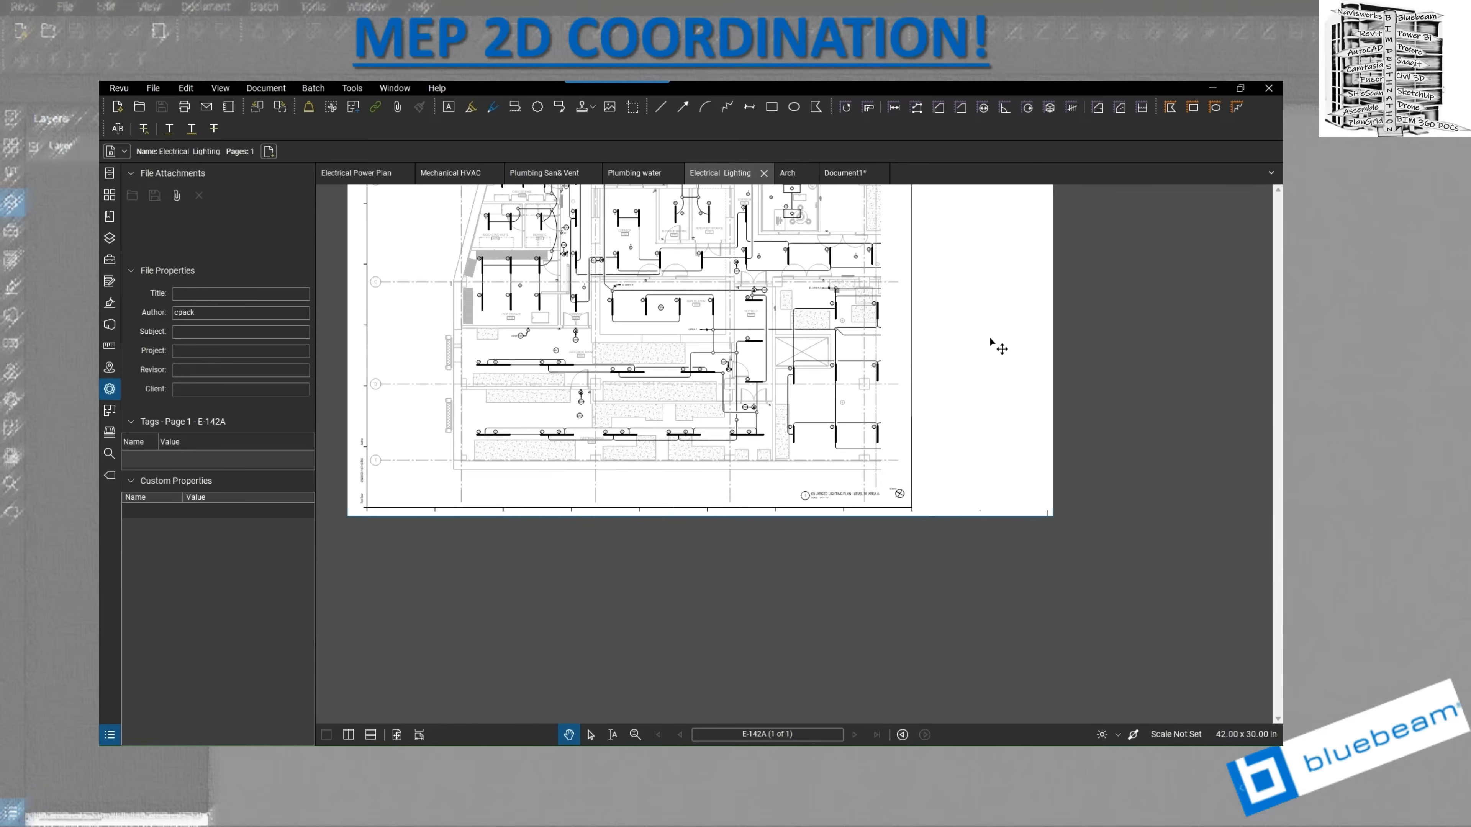
left_click(984, 335)
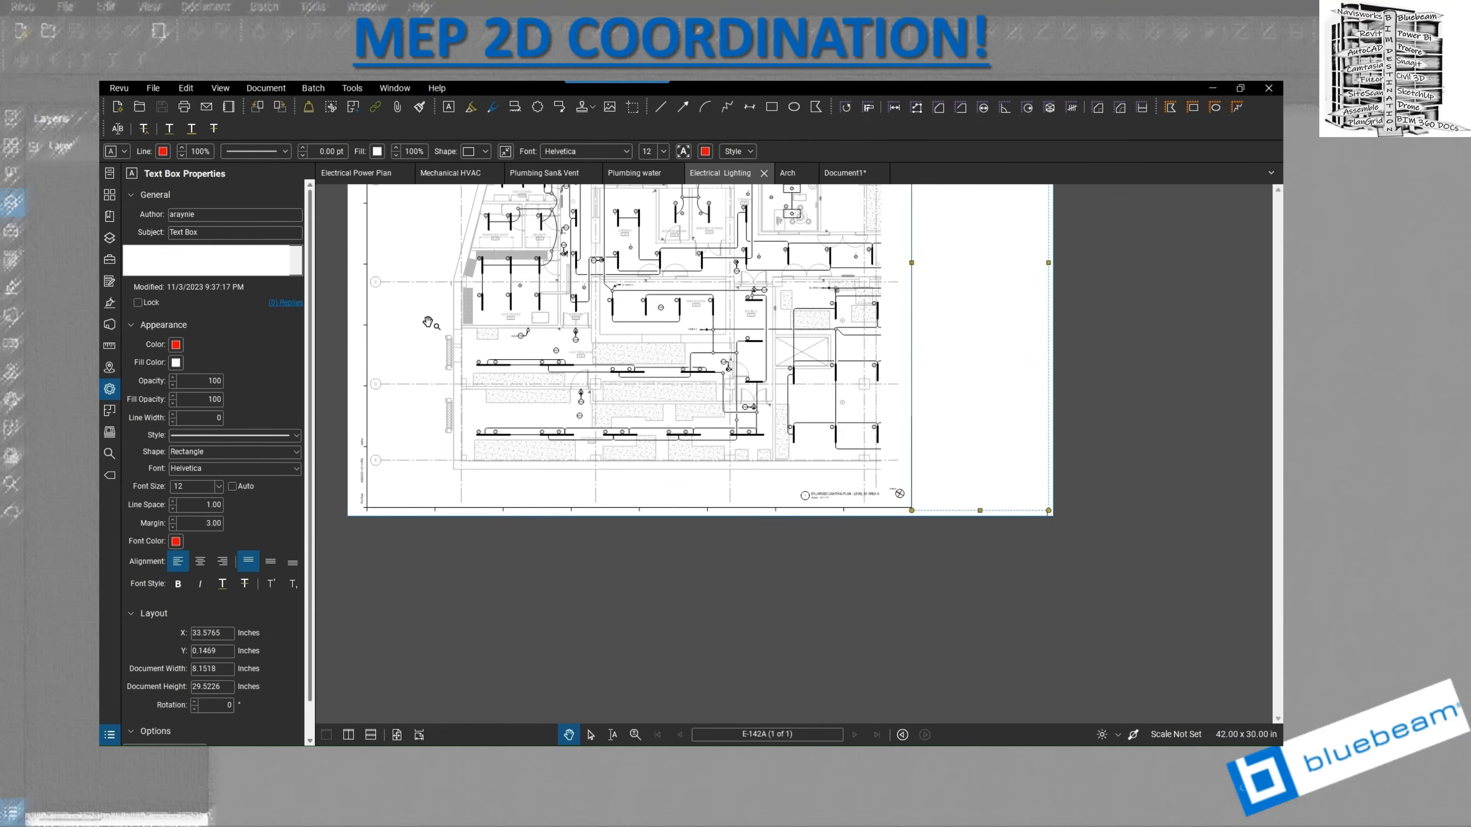
left_click_drag(429, 321, 457, 499)
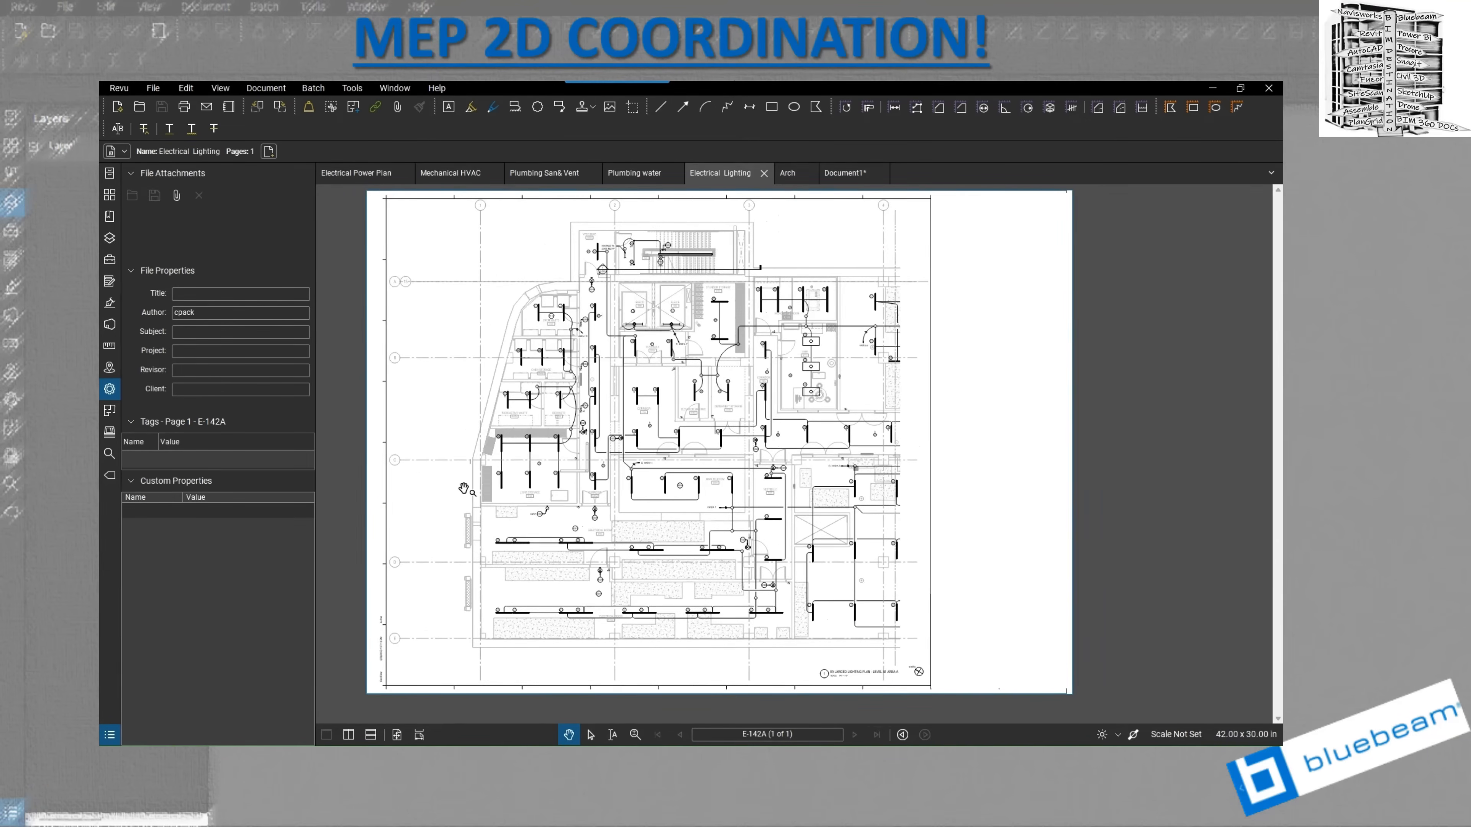
left_click(631, 108)
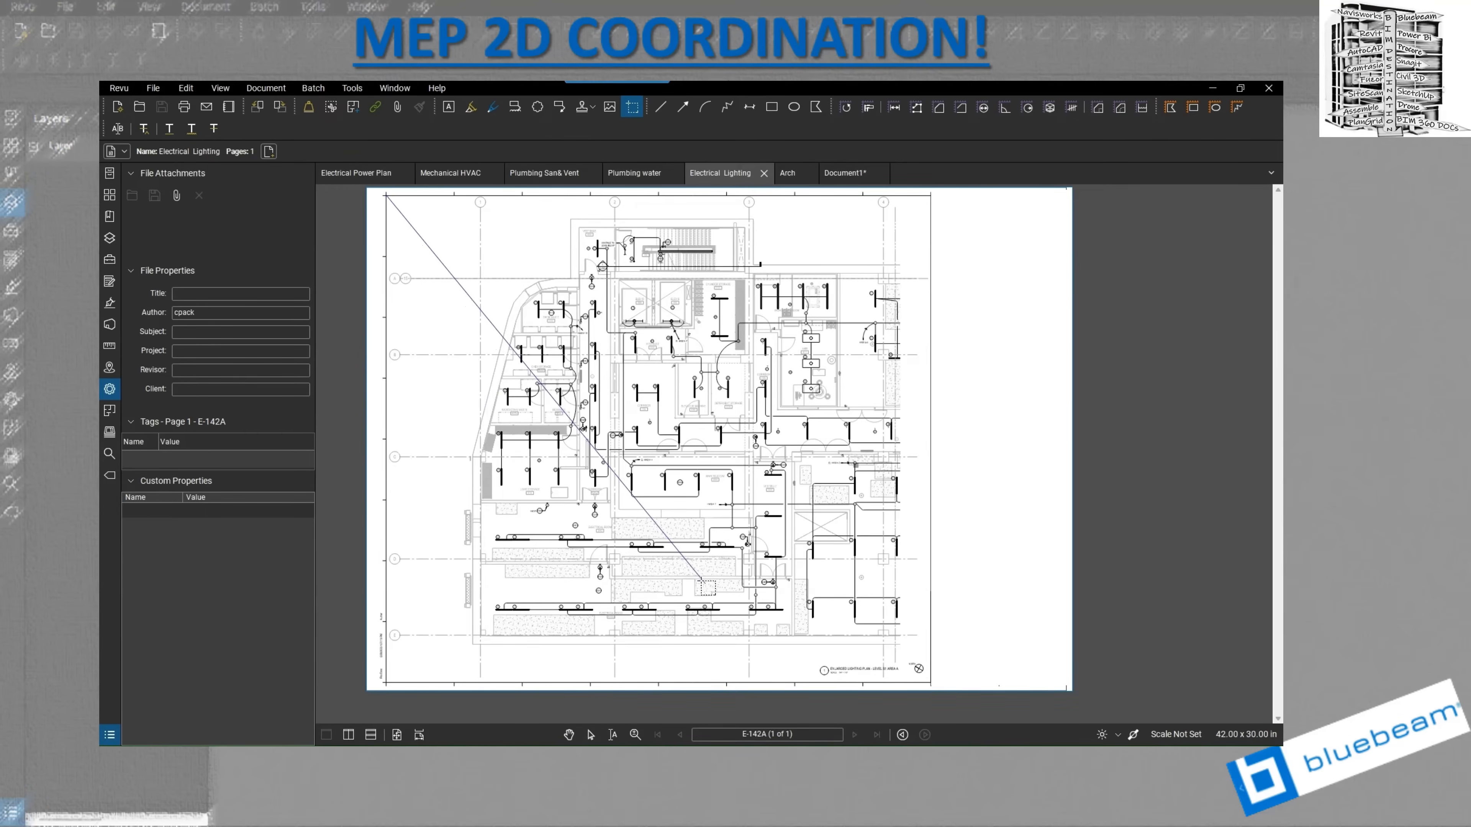
mouse_move(409, 195)
left_mouse_down()
mouse_move(931, 196)
mouse_move(931, 691)
mouse_move(347, 571)
mouse_move(385, 684)
mouse_move(385, 196)
left_mouse_up()
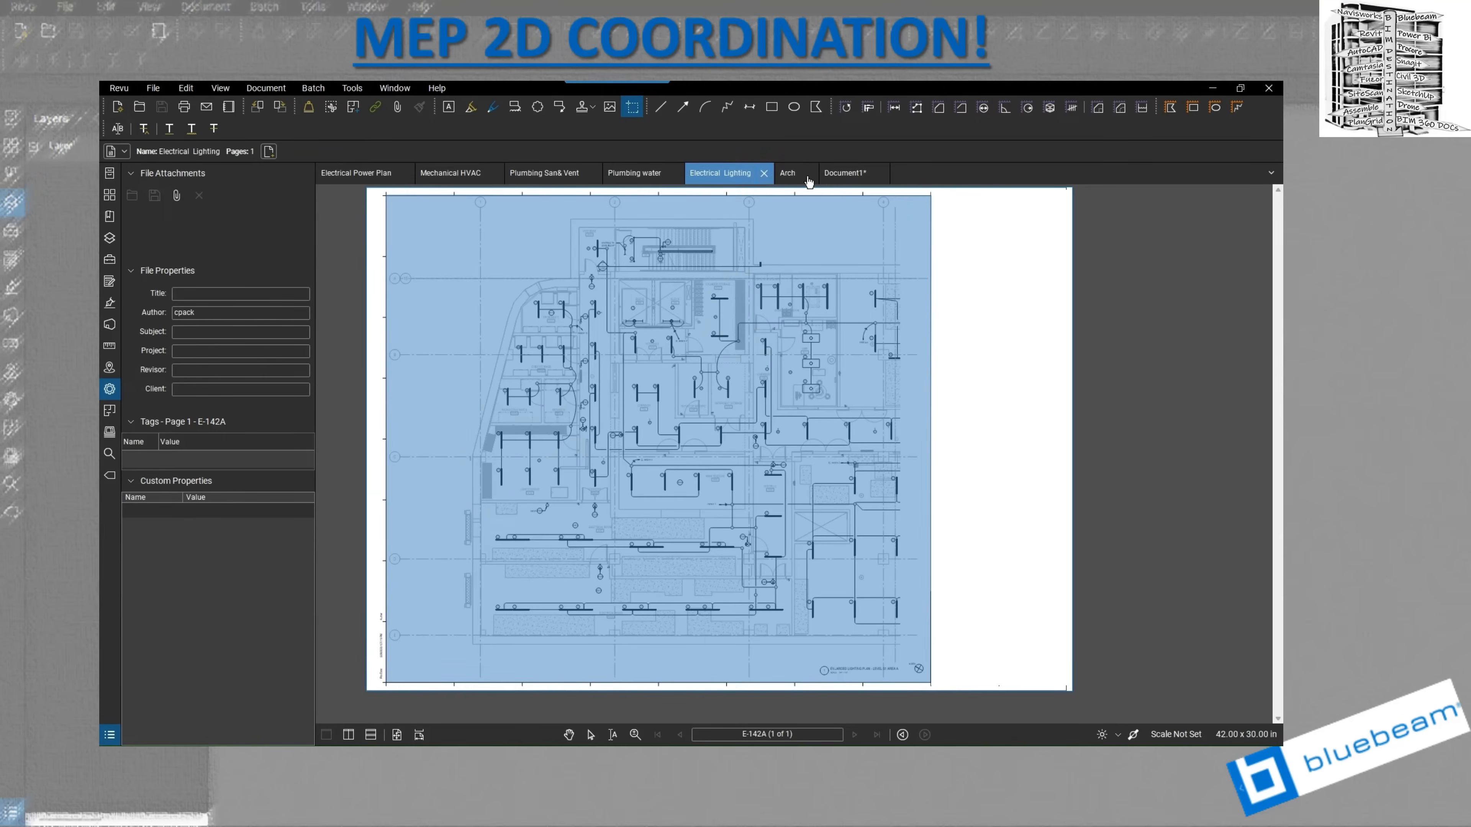
- Paste the electrical lighting snapshot into Document1 and set its scale to 120%
left_click(838, 171)
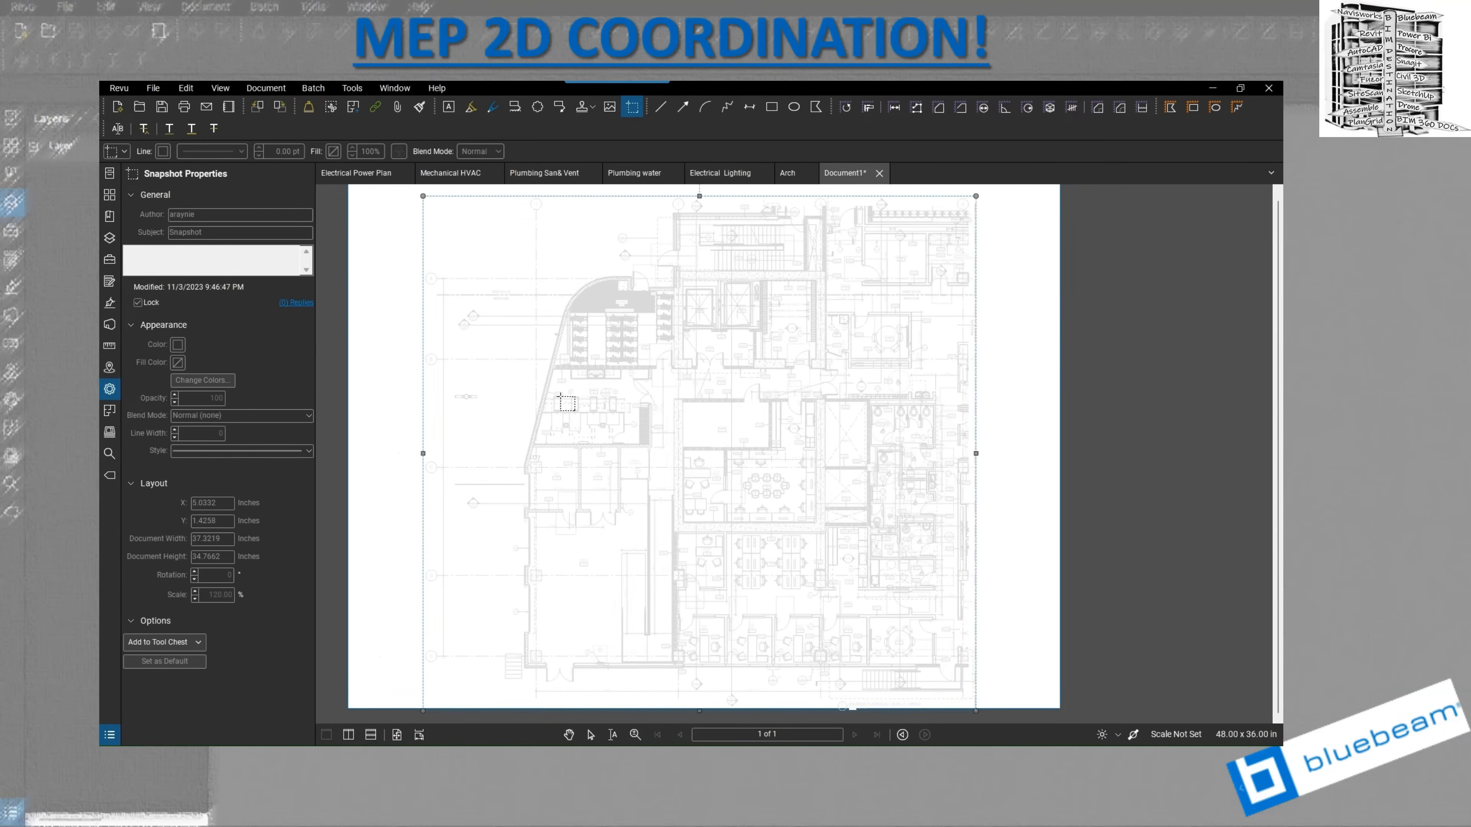
key("ctrl+v")
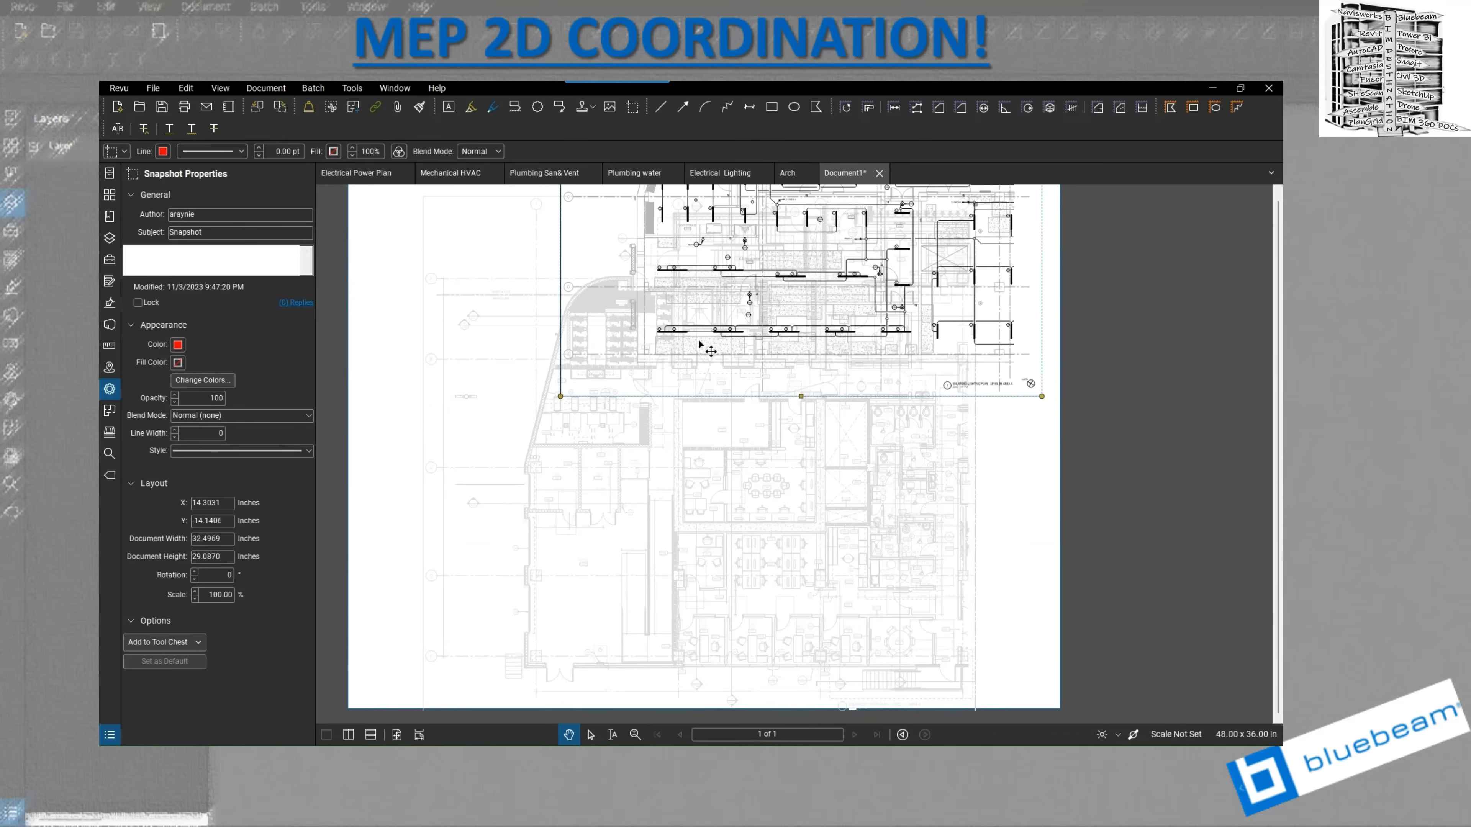
left_click(209, 594)
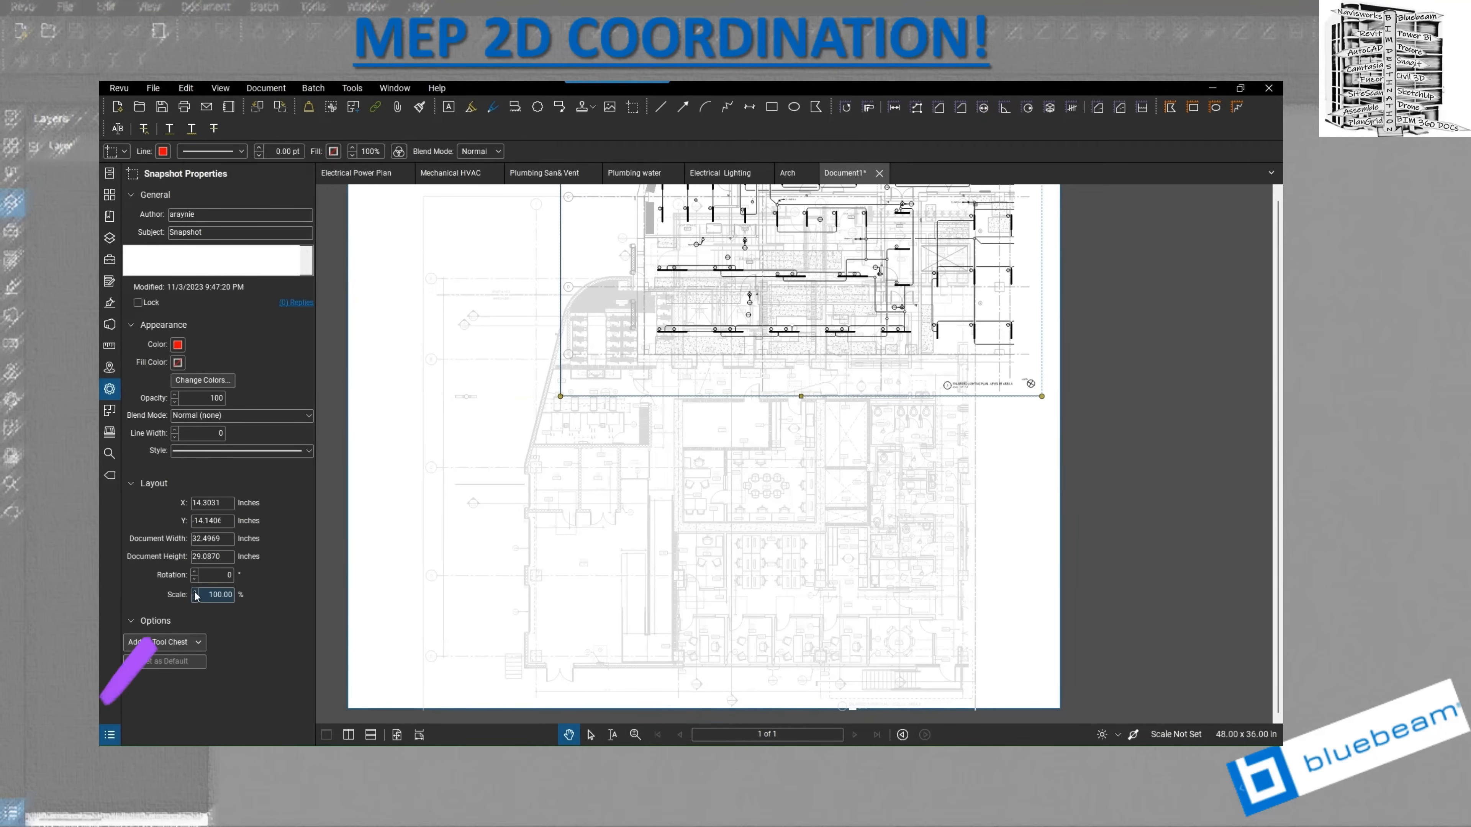
left_click(195, 592)
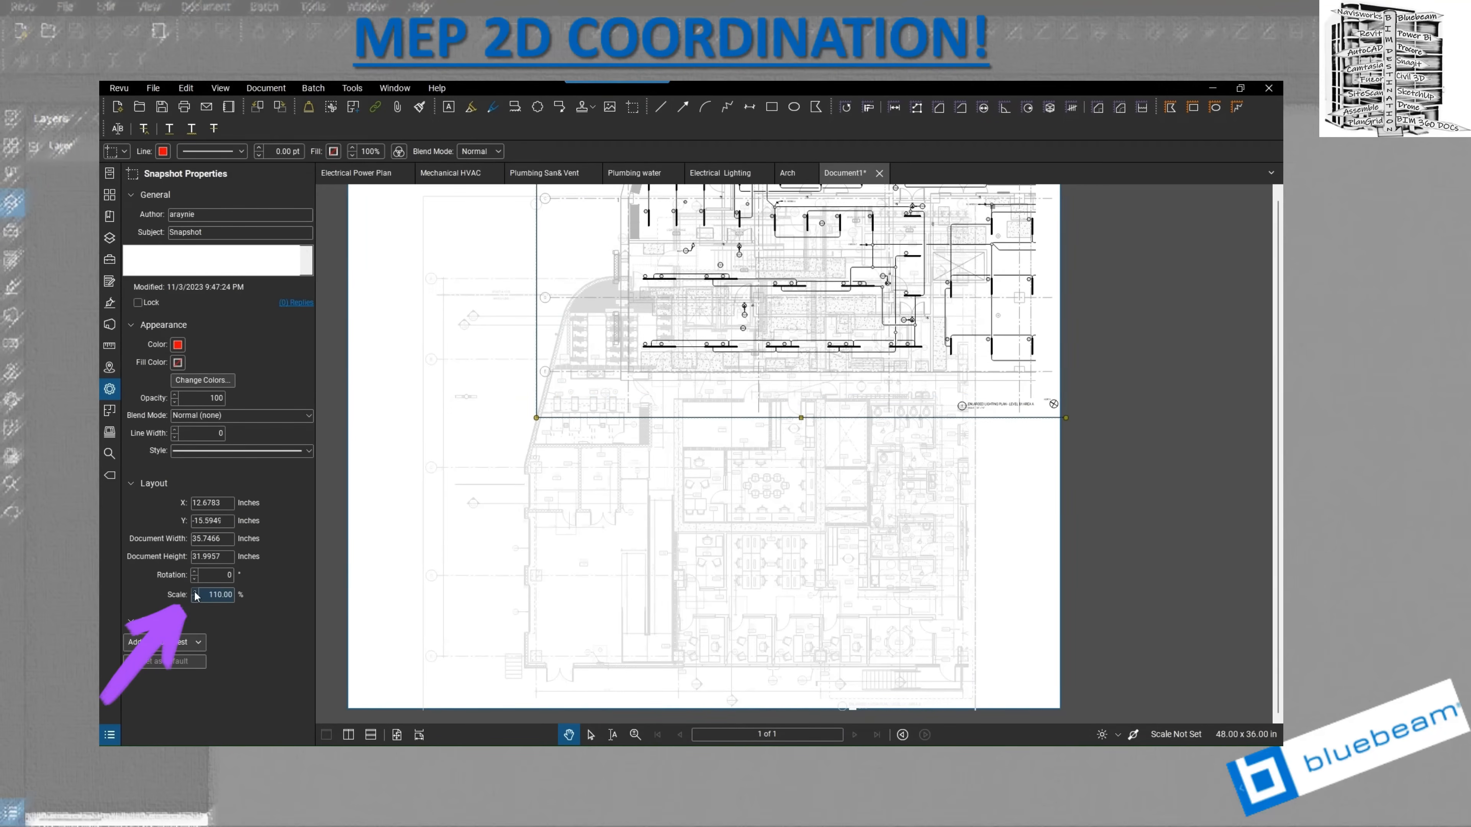
left_click(195, 591)
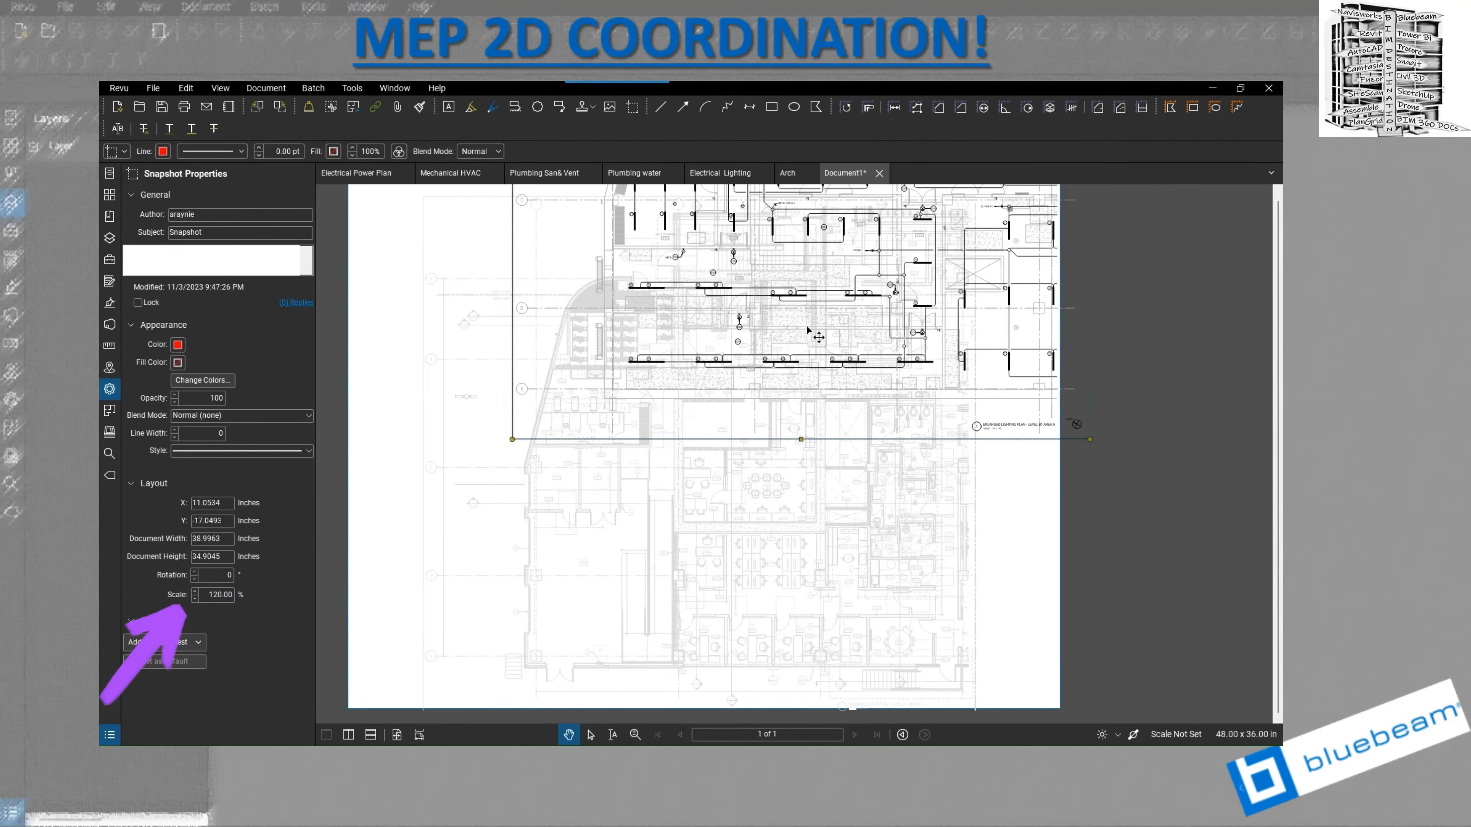
- Move the lighting snapshot over the architectural plan, roughly matching its grid A intersection with the one on the architectural background
mouse_move(880, 302)
left_mouse_down()
mouse_move(796, 526)
mouse_move(768, 558)
left_mouse_up()
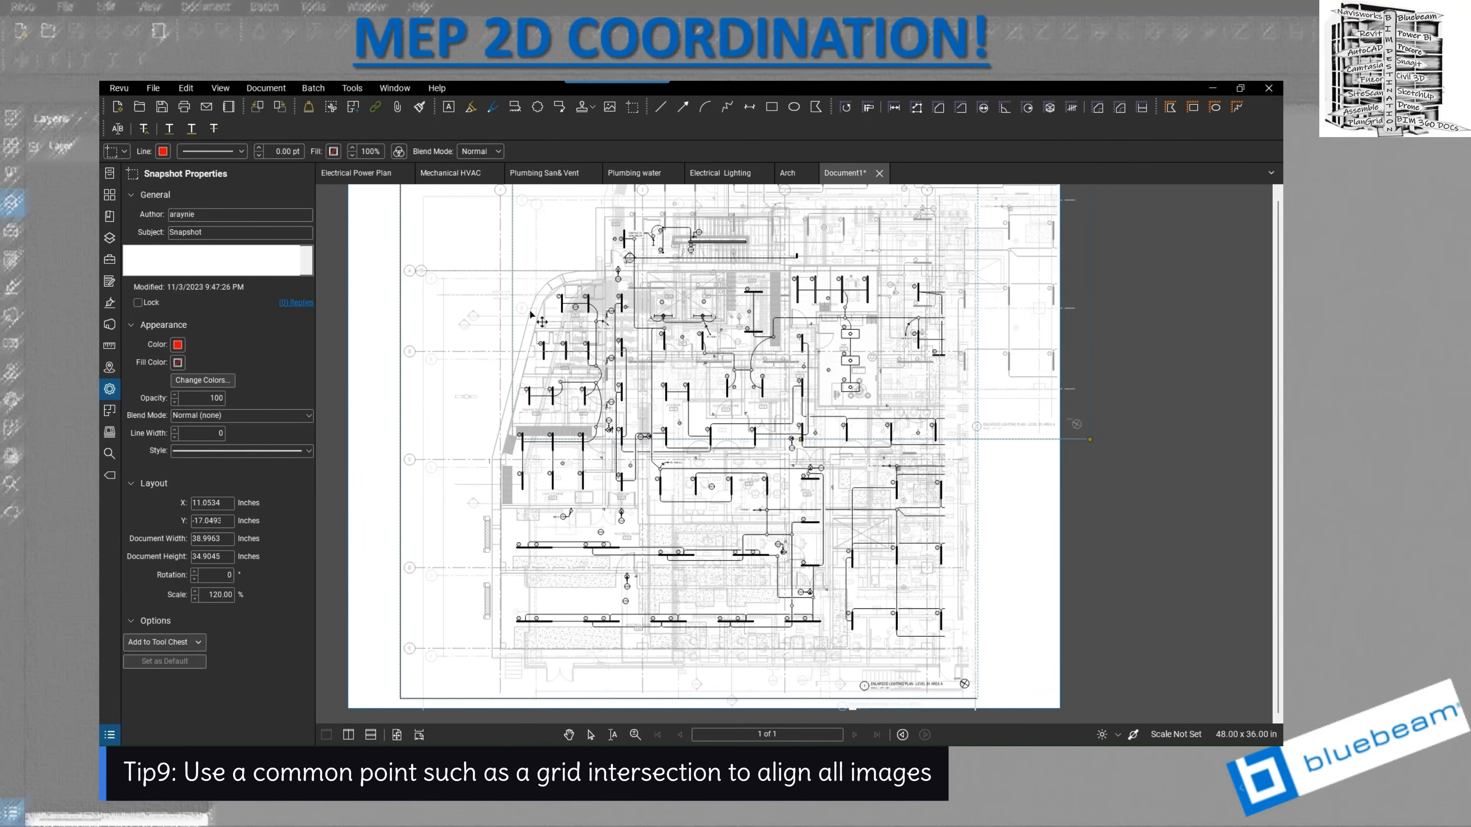
scroll(537, 399, "down", 1)
scroll(511, 302, "up", 3)
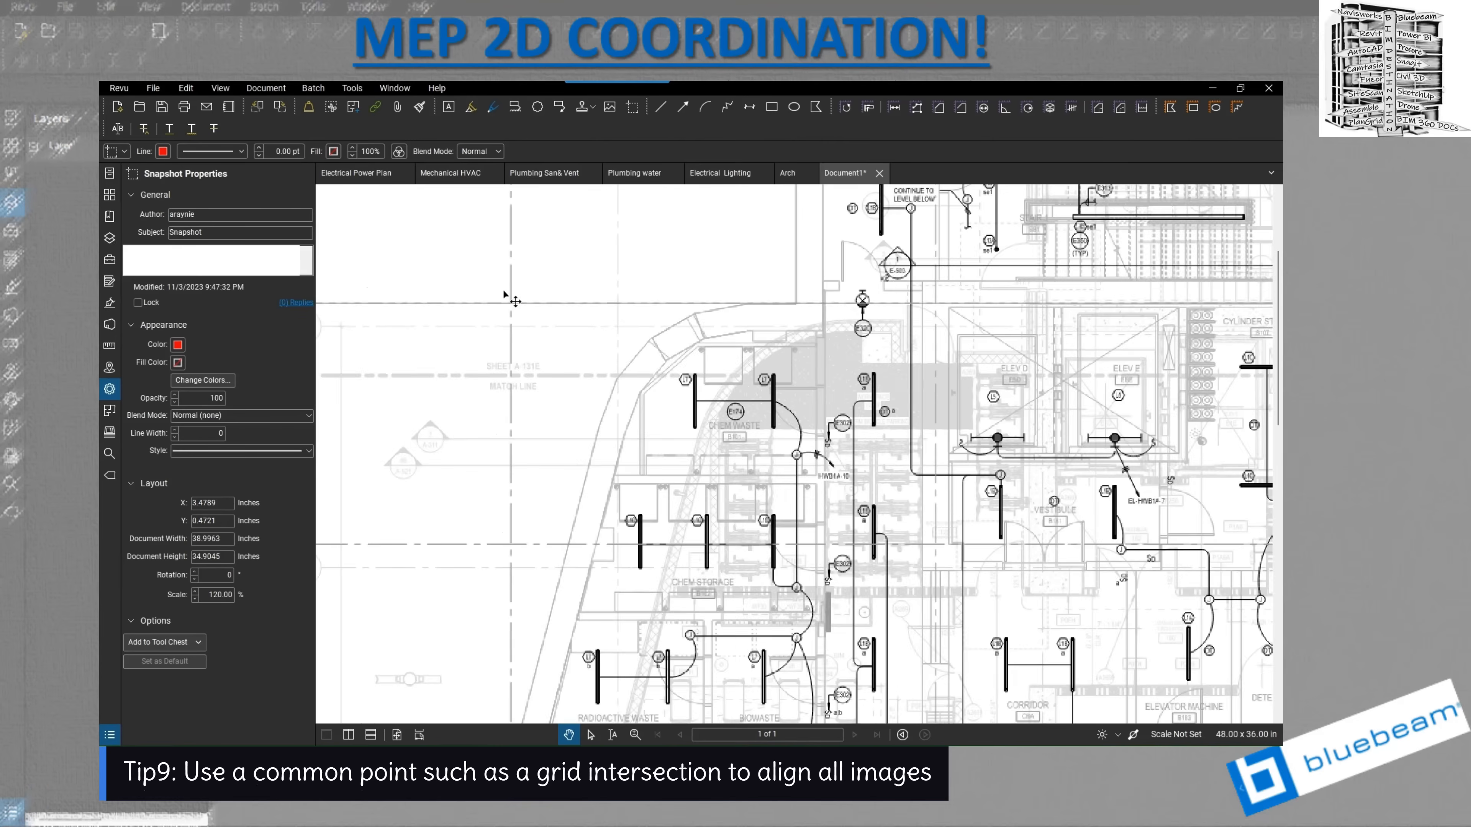
mouse_move(509, 308)
left_mouse_down()
mouse_move(588, 352)
mouse_move(640, 338)
mouse_move(617, 330)
left_mouse_up()
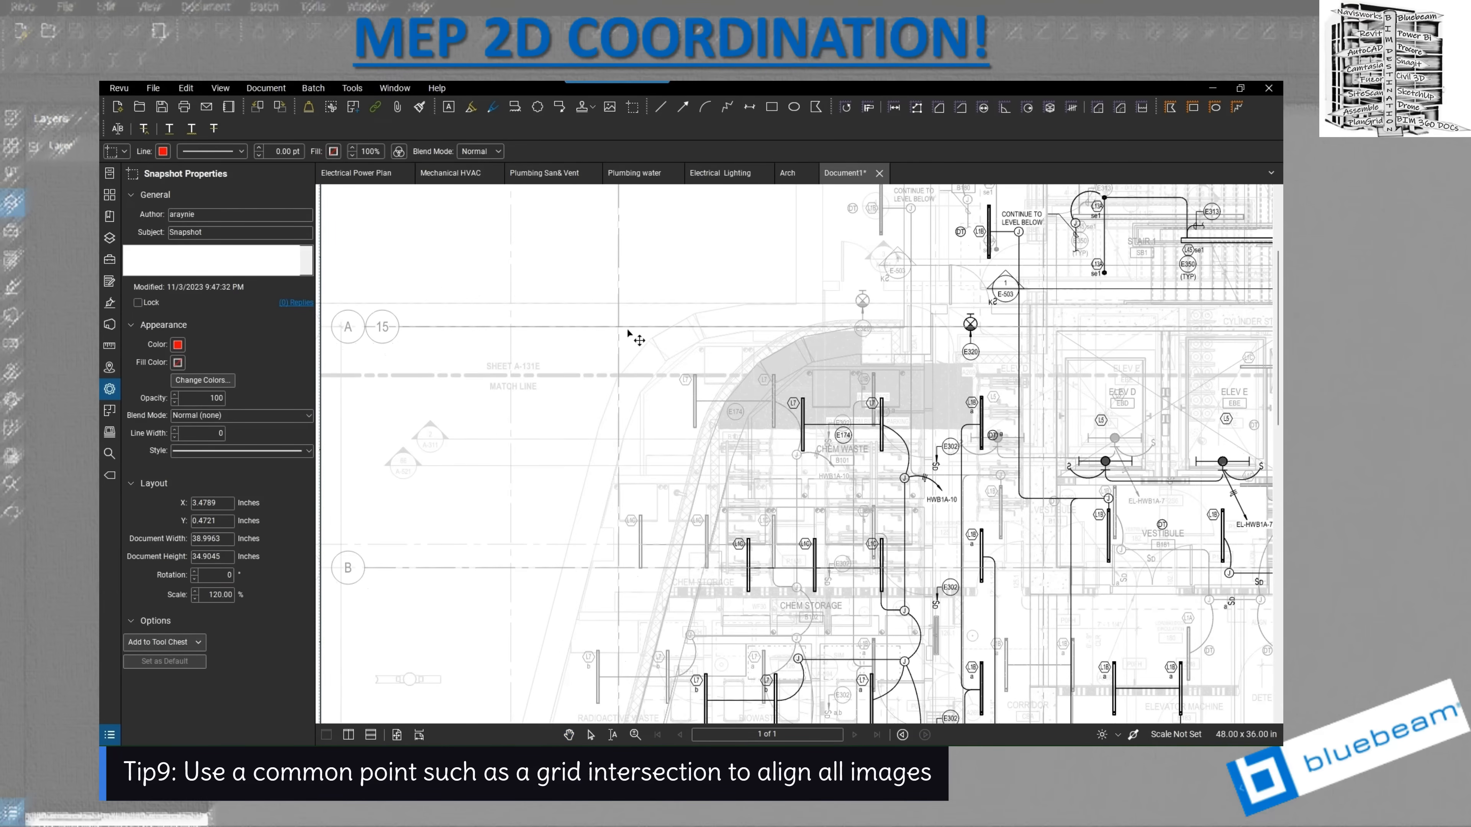
left_click_drag(701, 315, 709, 321)
- Fine-tune the lighting snapshot's position so its grid lines coincide with the architectural grid lines at the grid A intersection
scroll(666, 350, "down", 2)
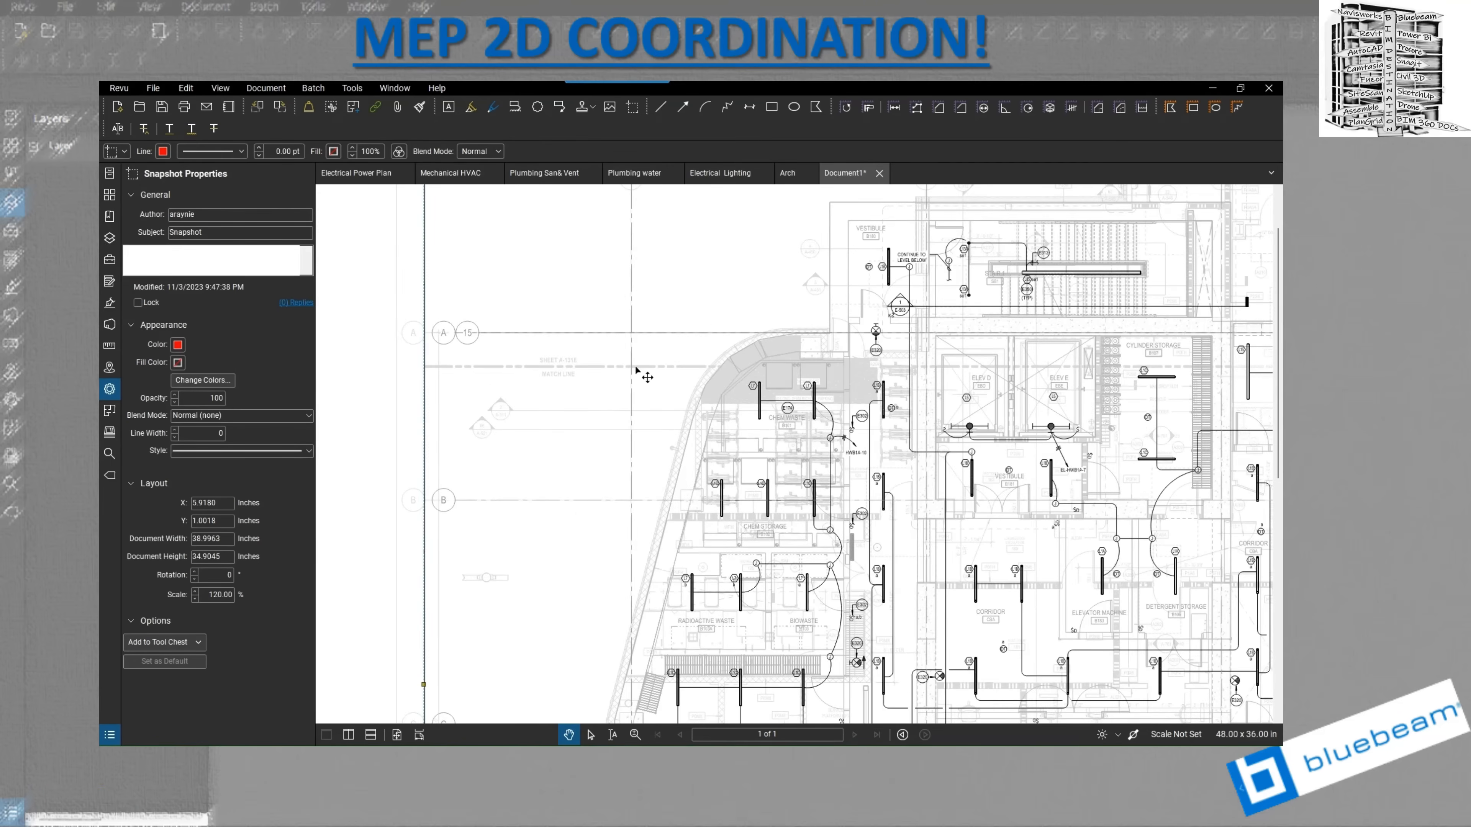
scroll(630, 377, "down", 1)
scroll(630, 376, "up", 5)
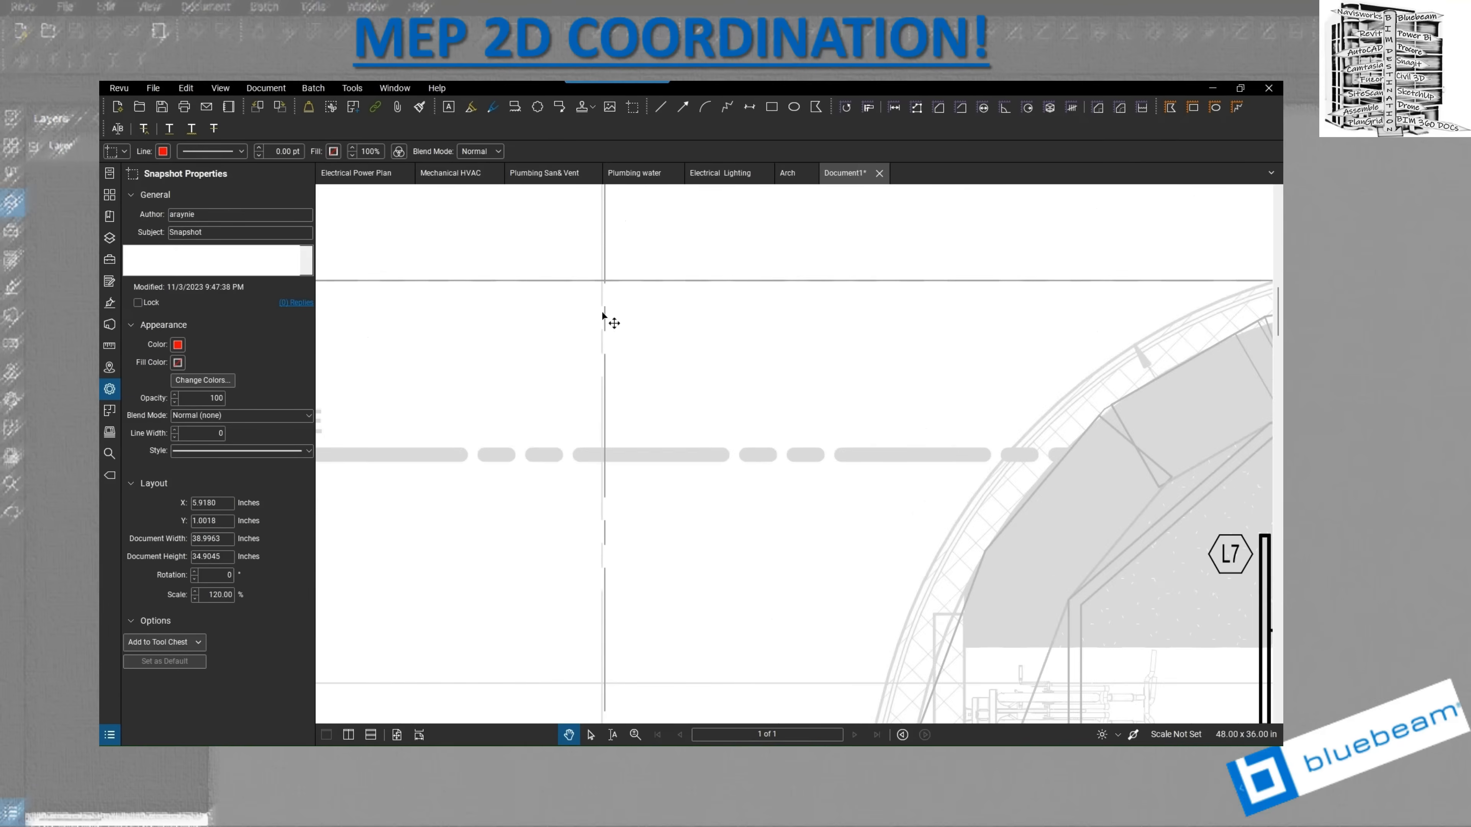
left_click_drag(607, 274, 604, 274)
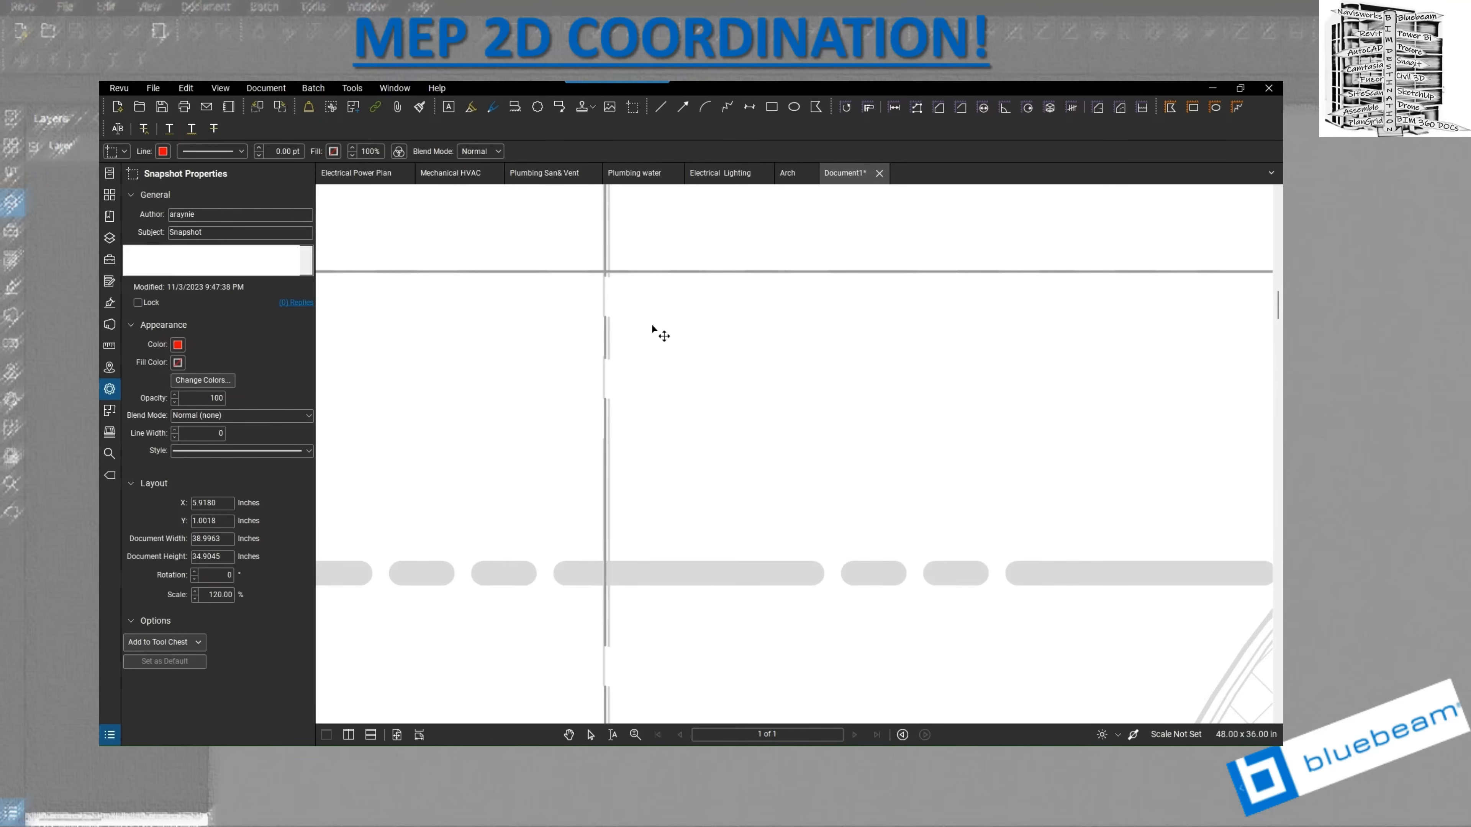
left_click_drag(653, 329, 656, 338)
scroll(558, 371, "down", 5)
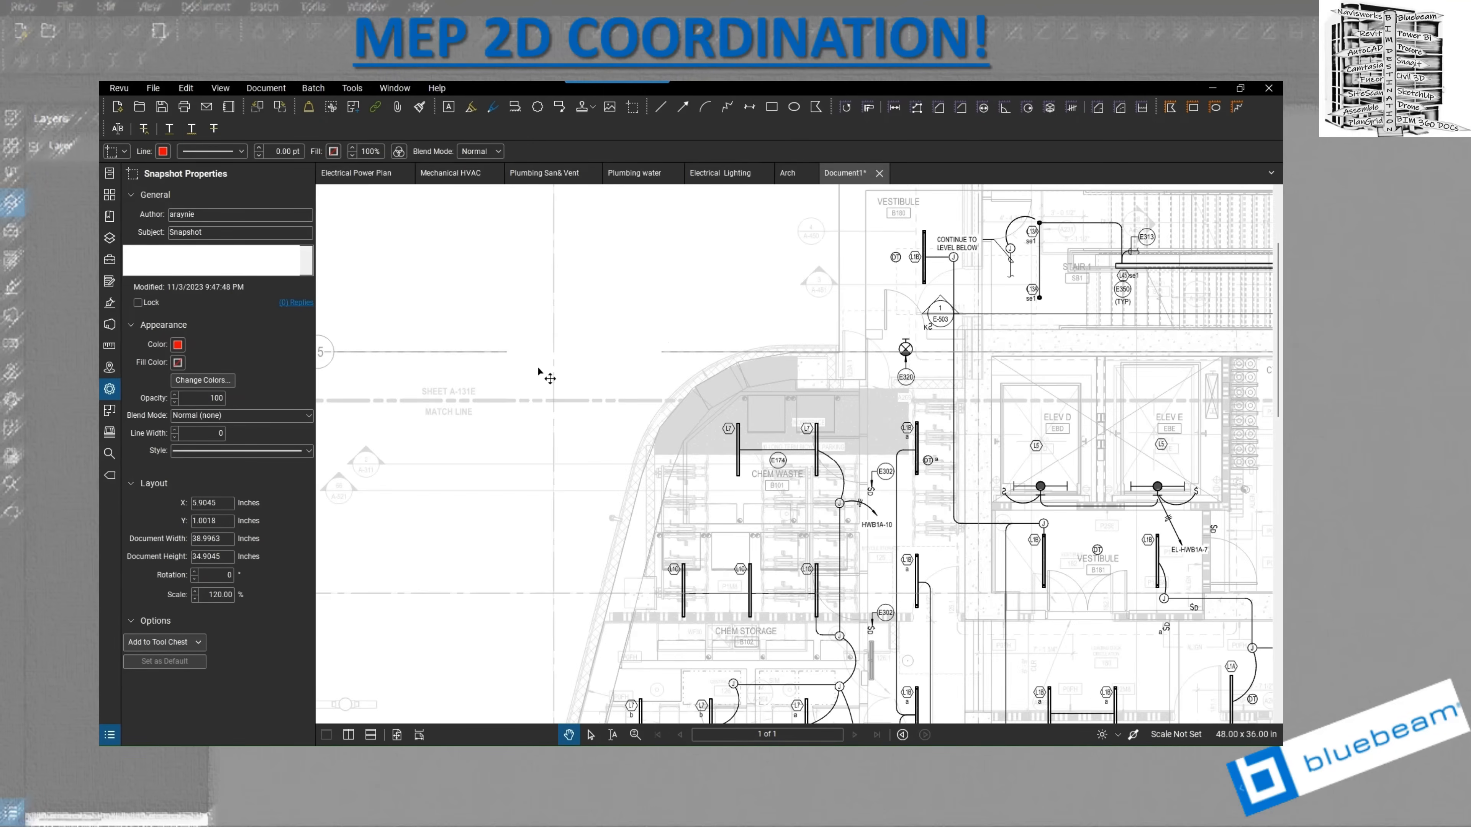
scroll(538, 369, "down", 6)
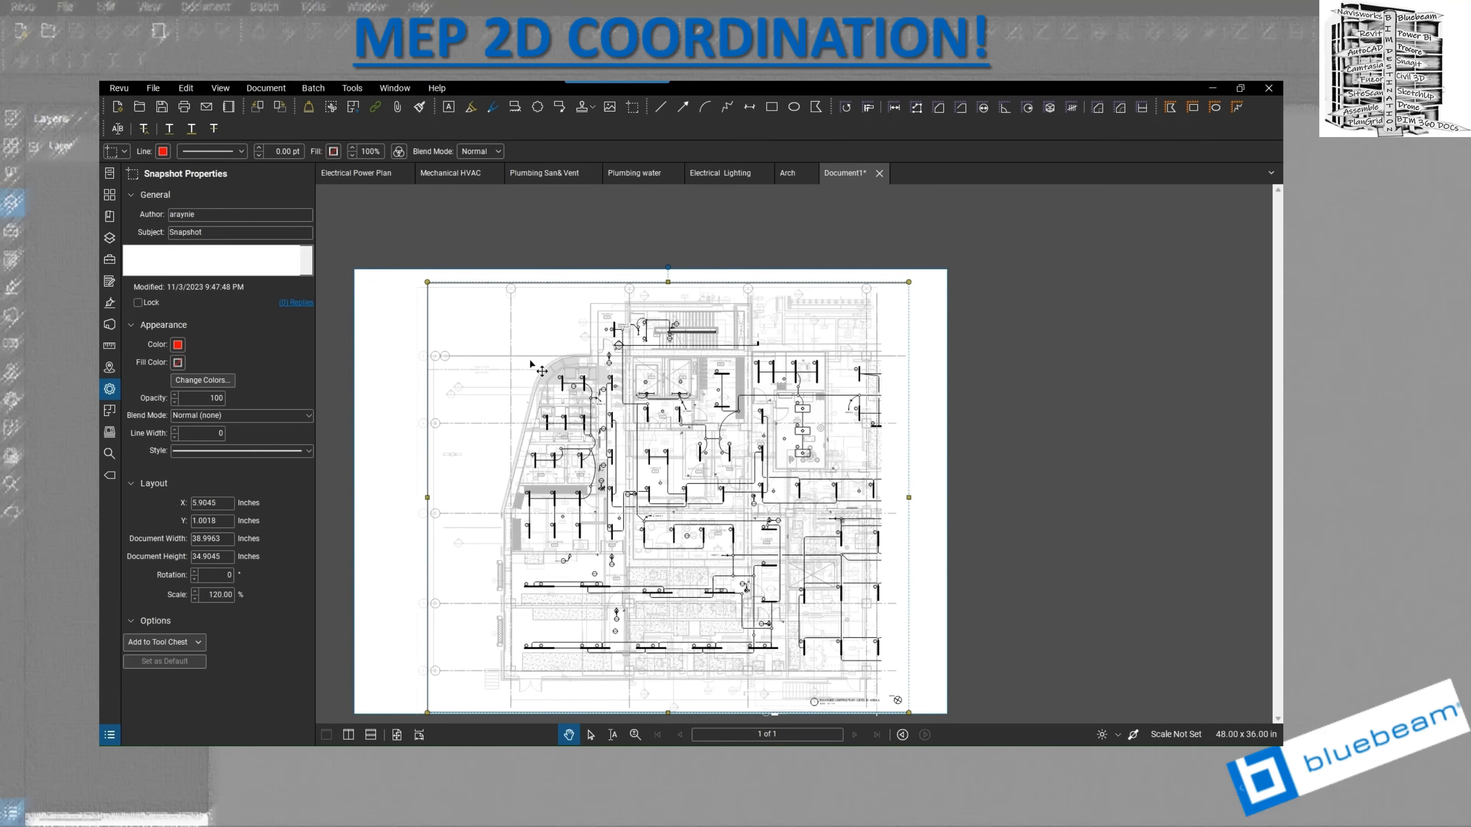
- Assign the lighting snapshot to a new layer named Electrical Lighting
left_click(990, 307)
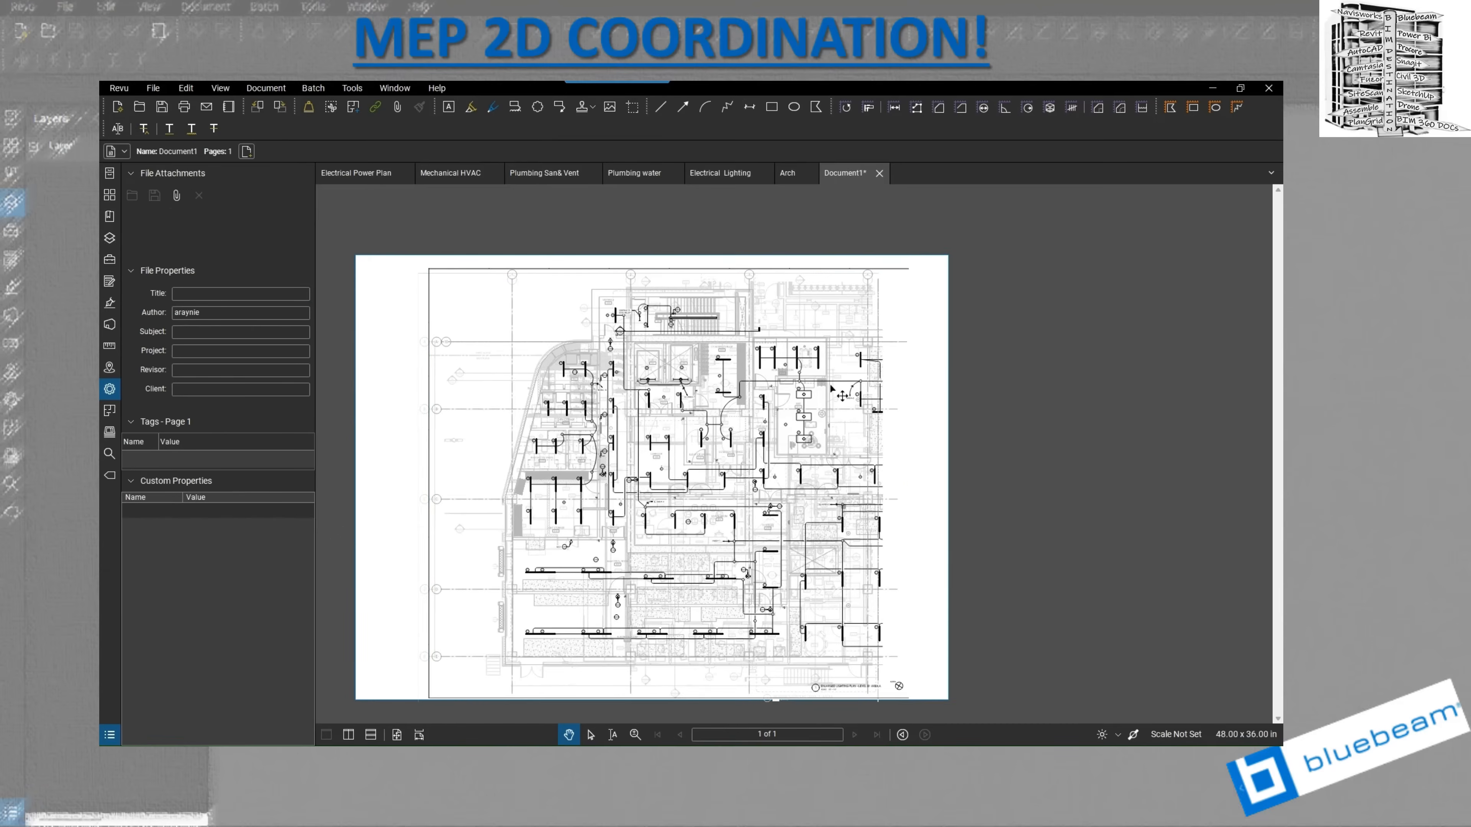
left_click(754, 408)
right_click(755, 409)
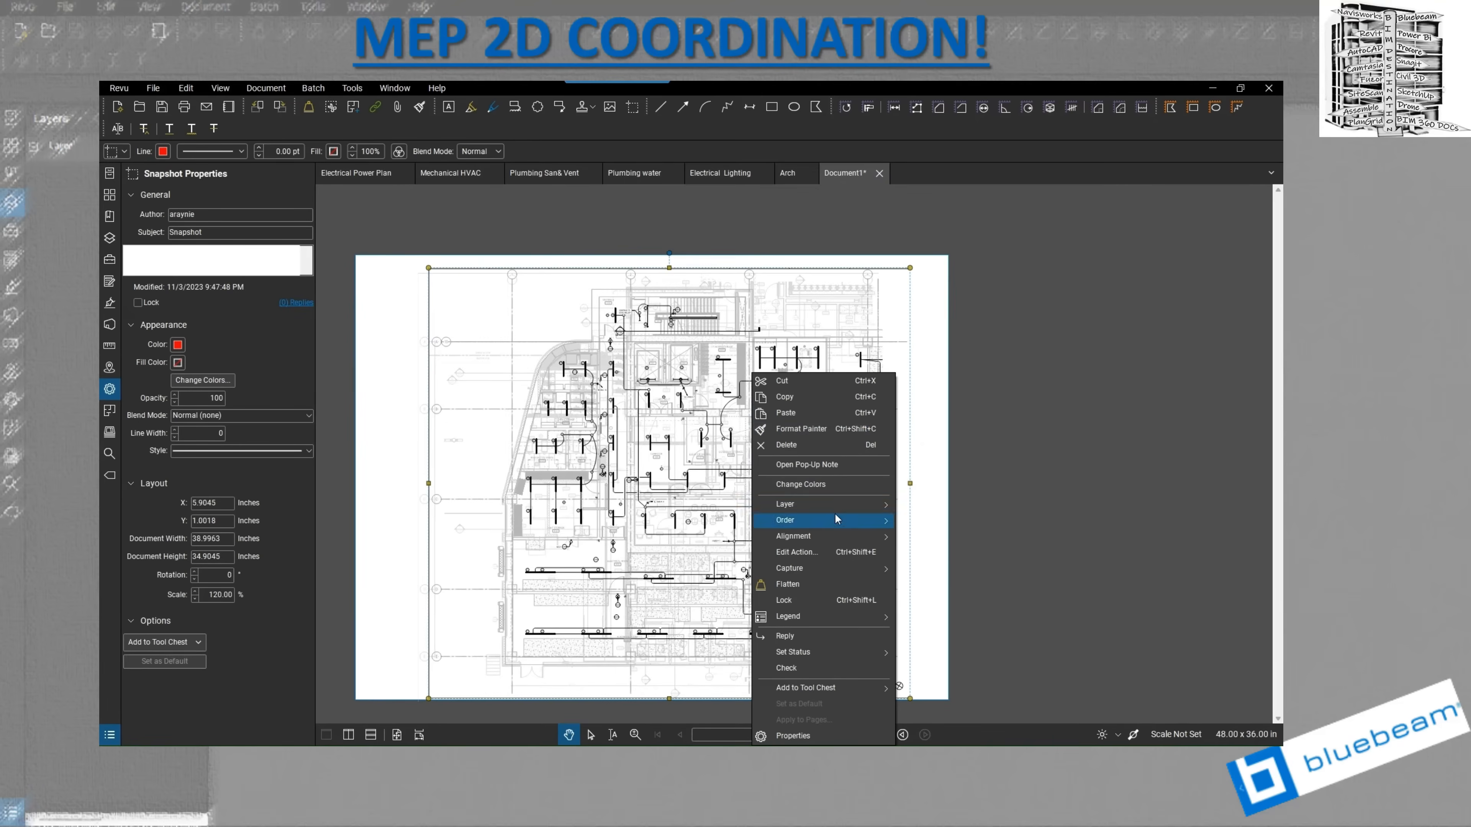
mouse_move(842, 509)
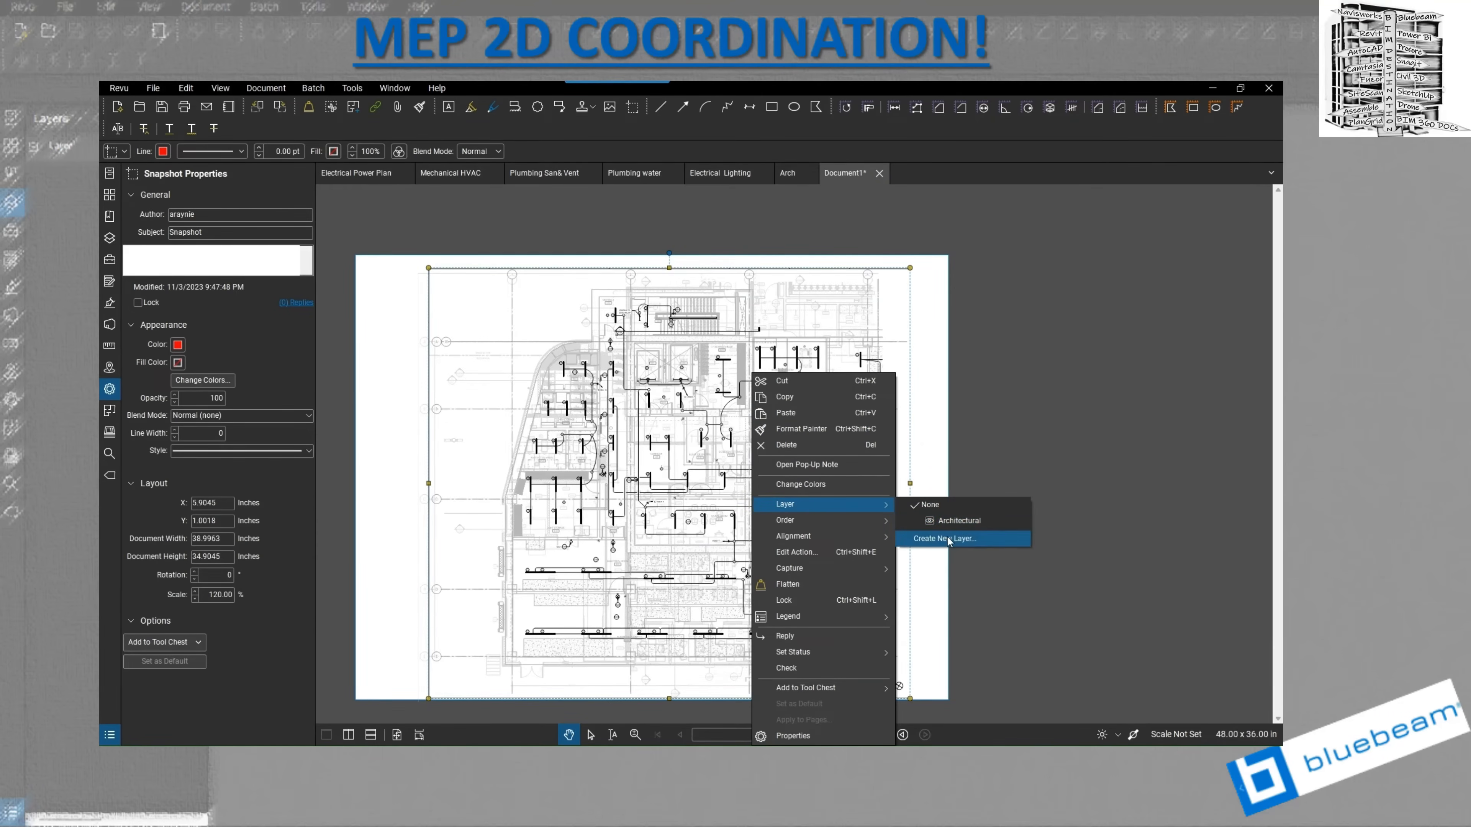
left_click(949, 538)
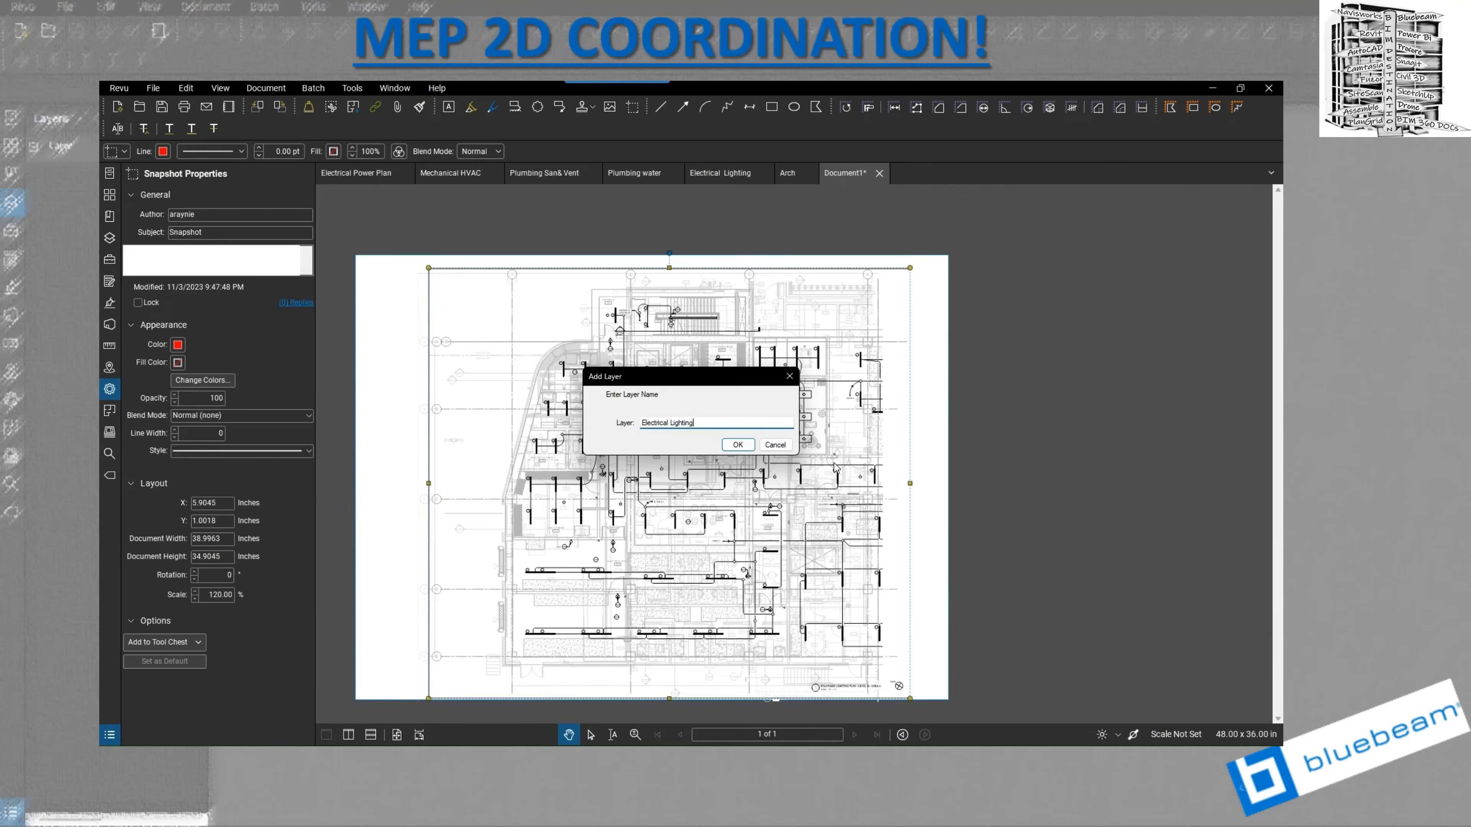
left_click(731, 446)
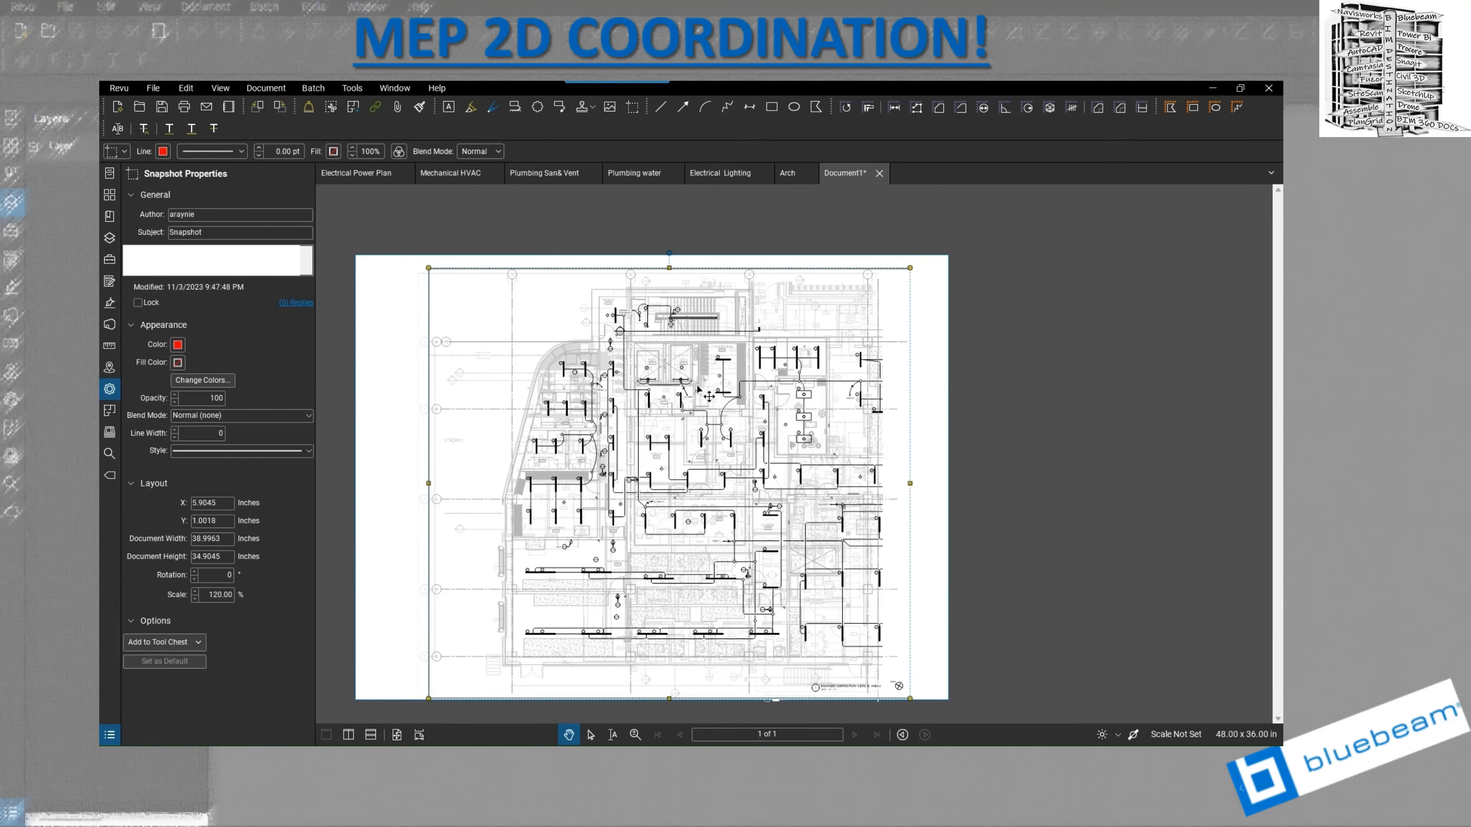
- Start changing the lighting snapshot's colors and add its red, black and first grey shades as source colors
left_click(198, 382)
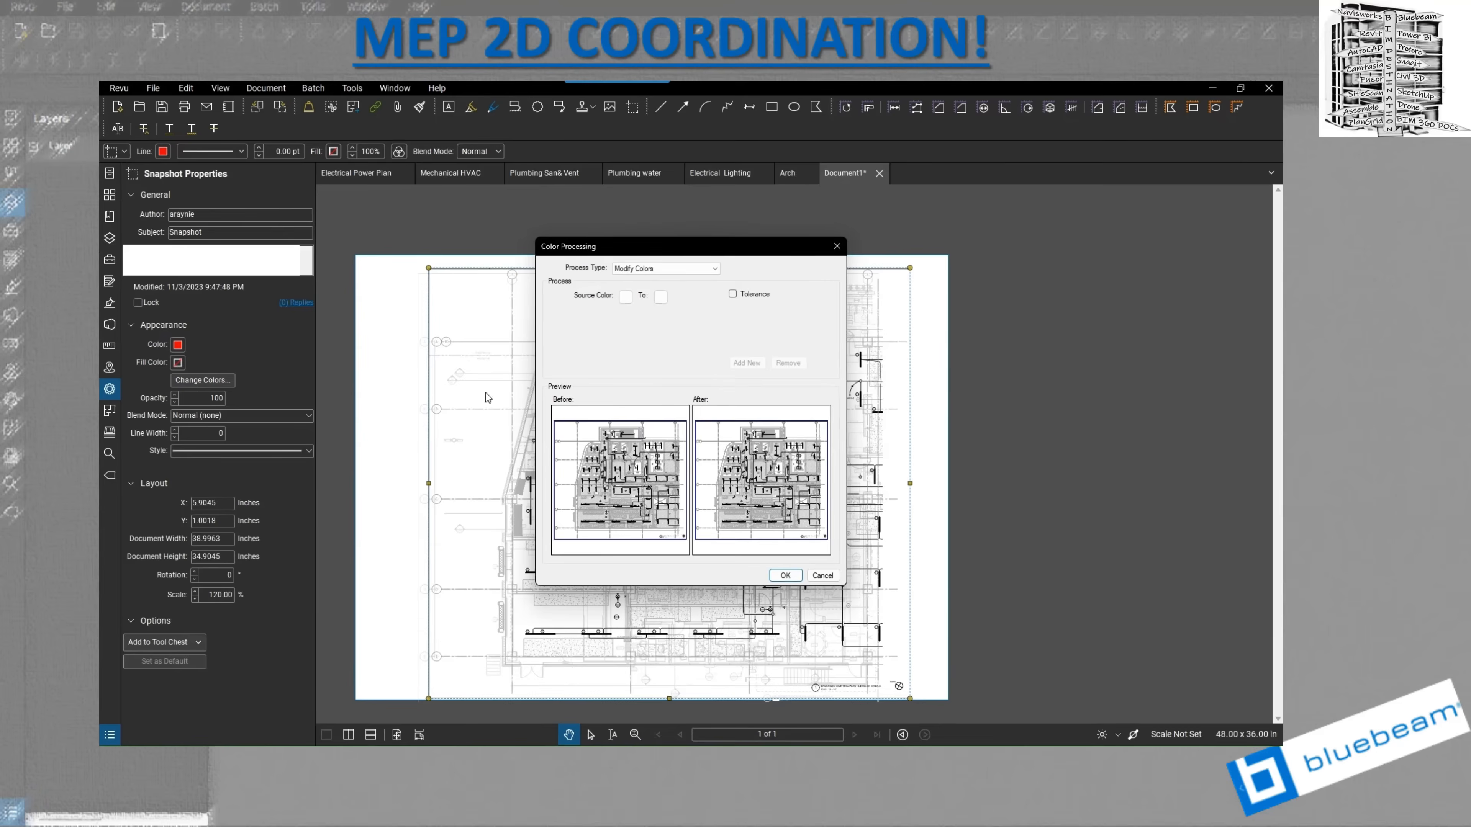
left_click(625, 297)
left_click(628, 314)
left_click(626, 318)
left_click(631, 341)
left_click(625, 337)
left_click(631, 359)
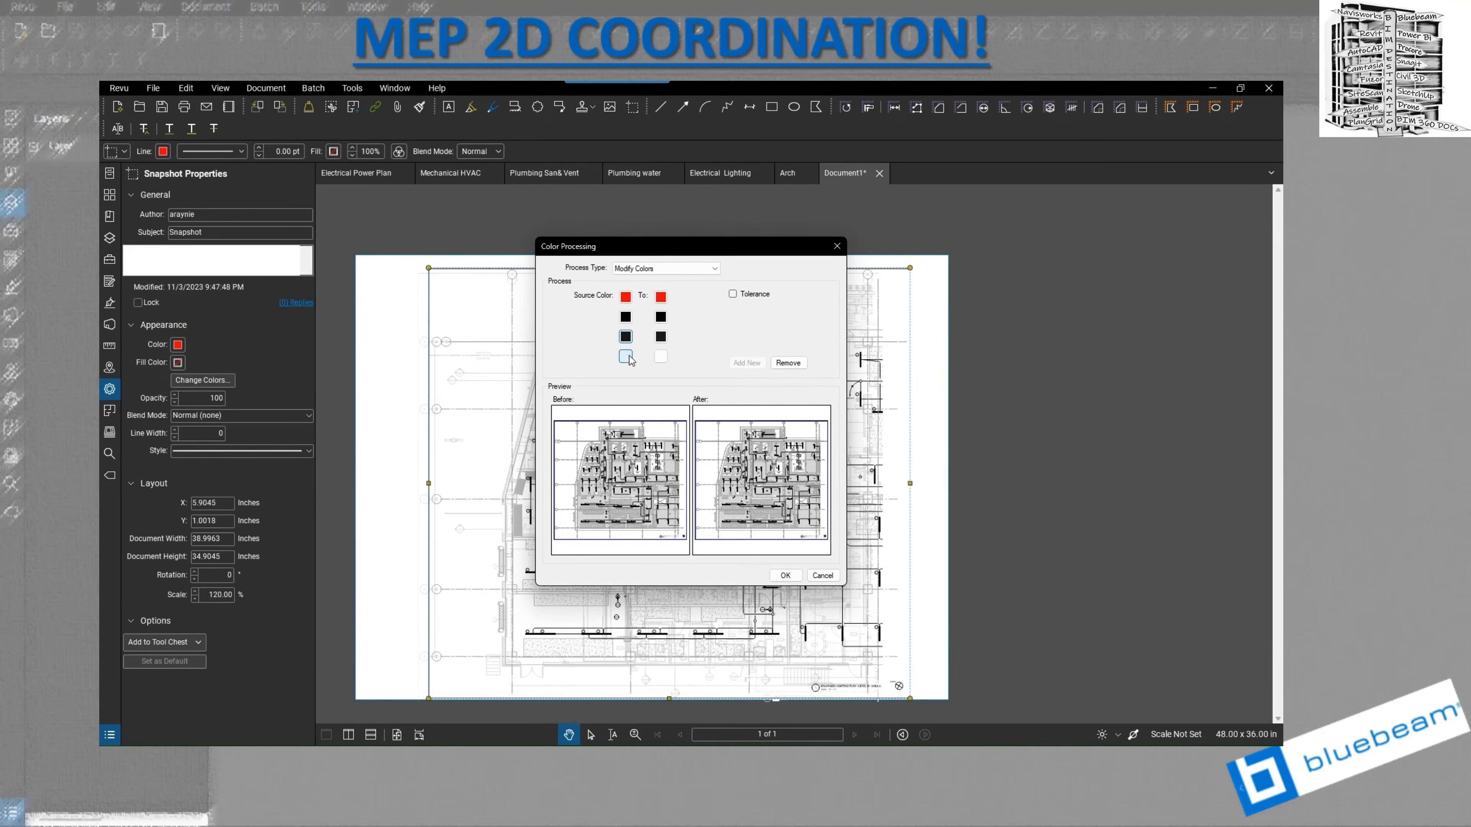
left_click(628, 357)
left_click(631, 378)
left_click(627, 361)
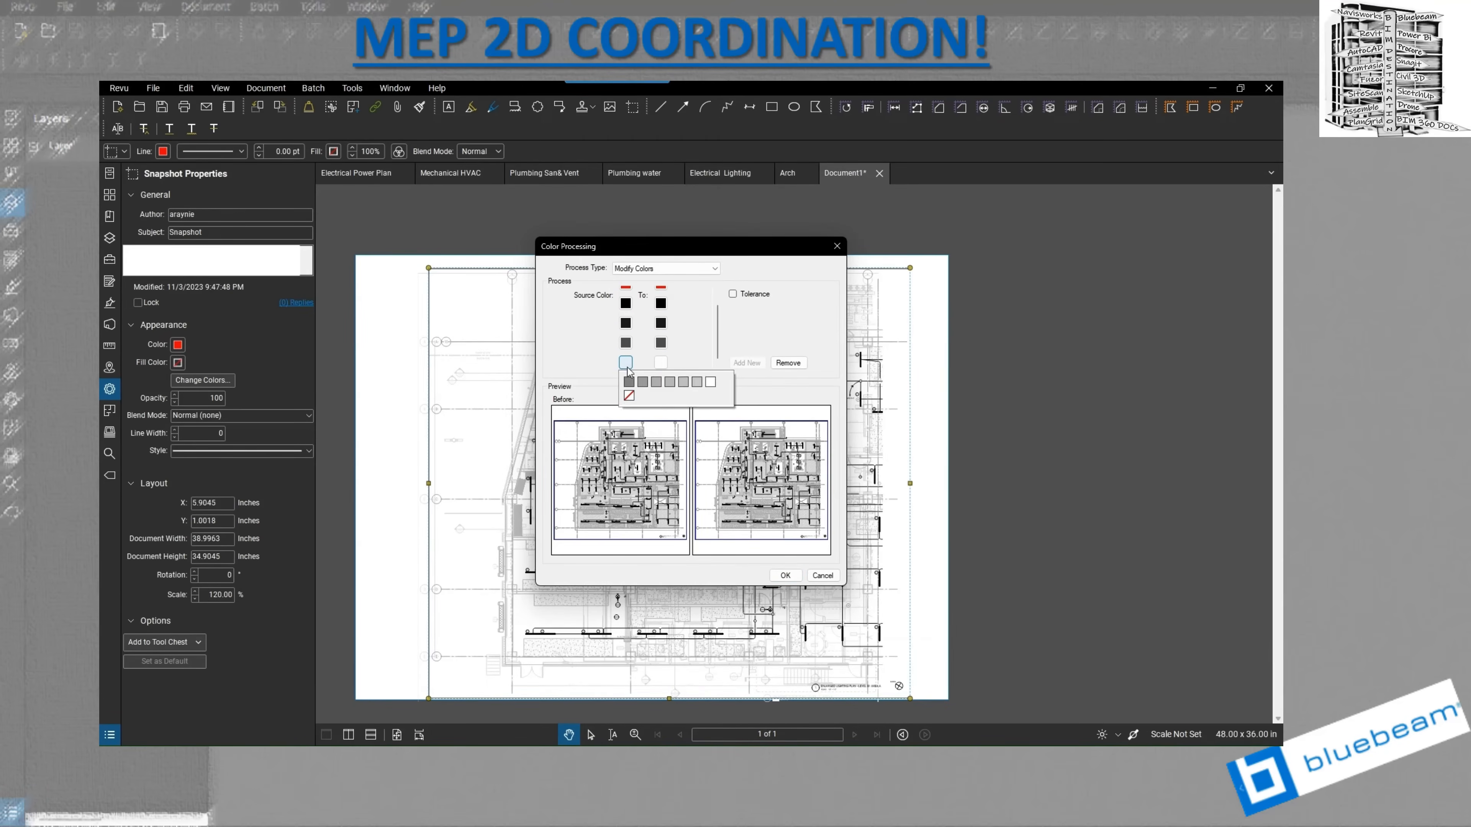
left_click(632, 382)
left_click(625, 362)
left_click(630, 383)
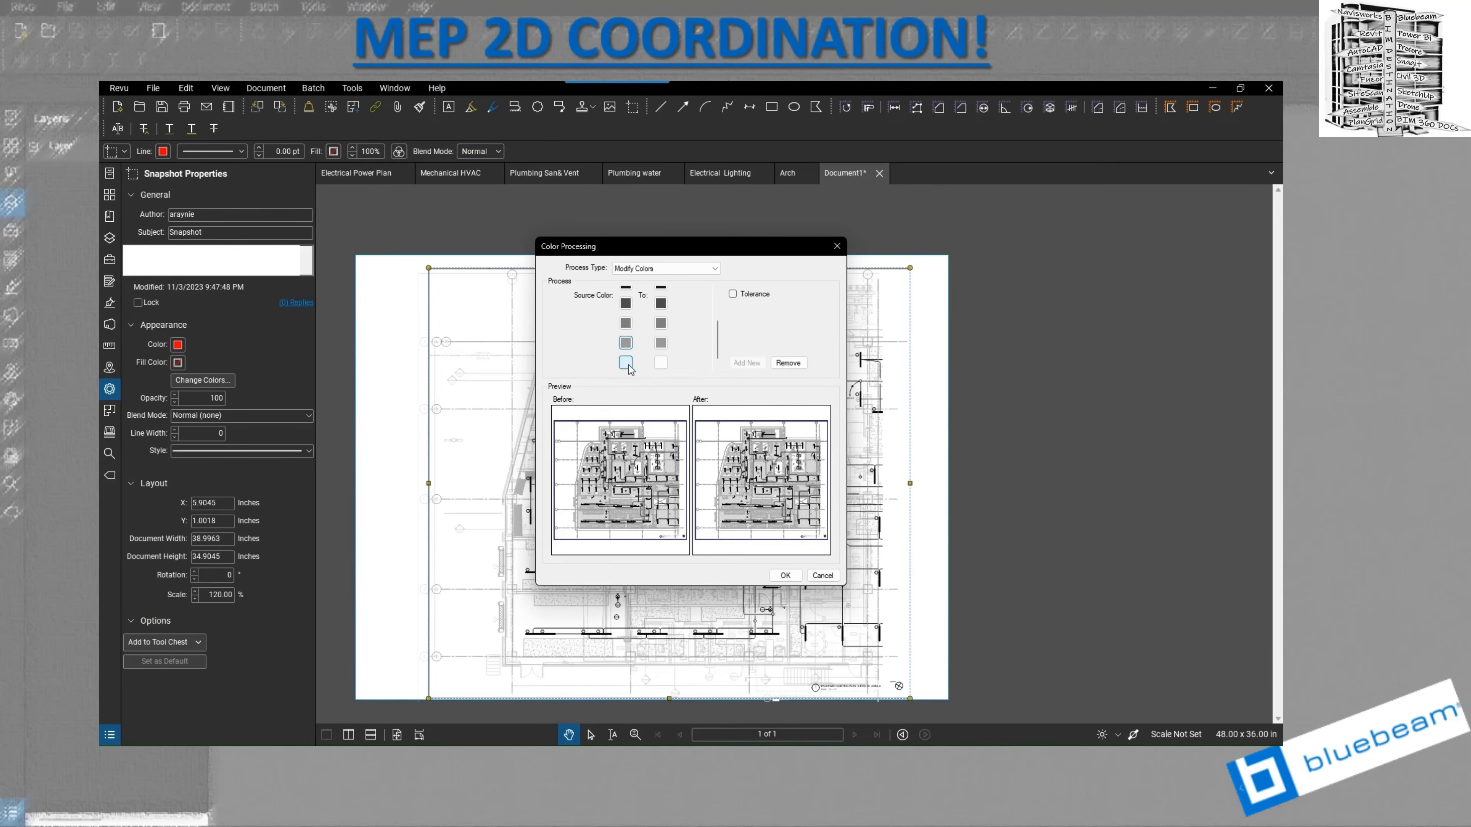
left_click(625, 361)
left_click(630, 383)
- Map the red source color of the lighting snapshot to transparent and the first black one to yellow
scroll(658, 330, "up", 3)
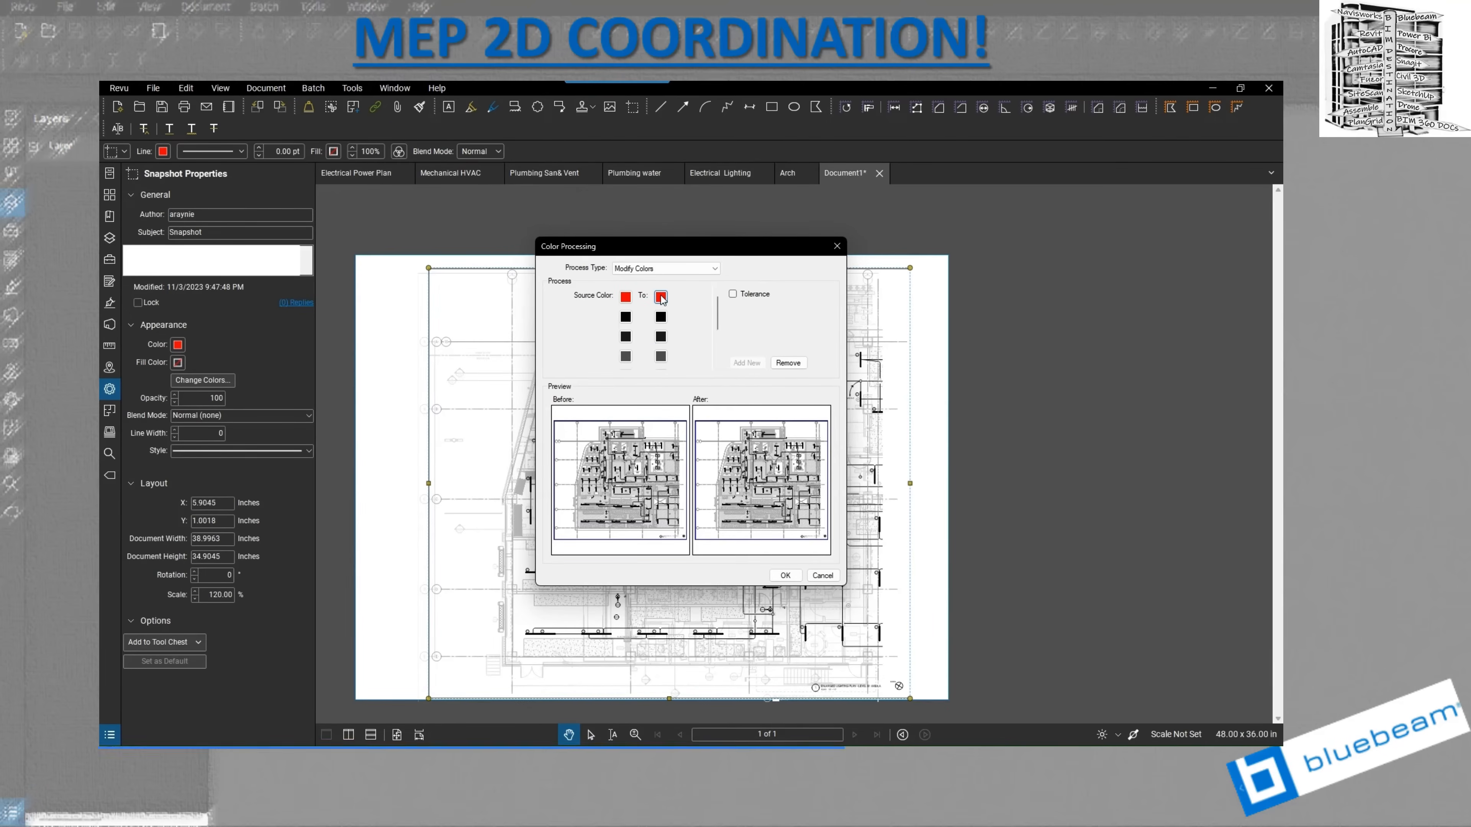
left_click(661, 297)
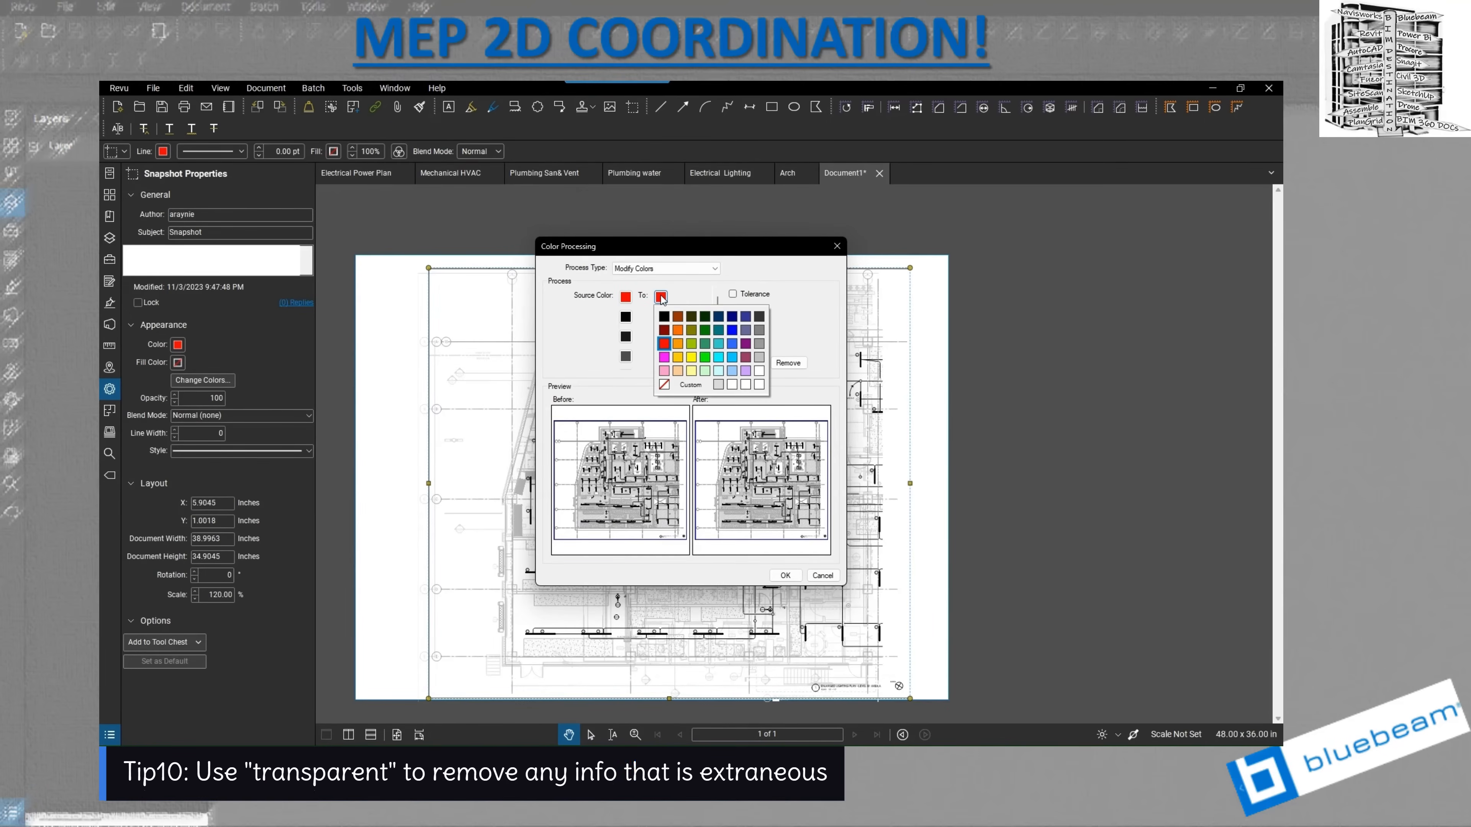
left_click(692, 360)
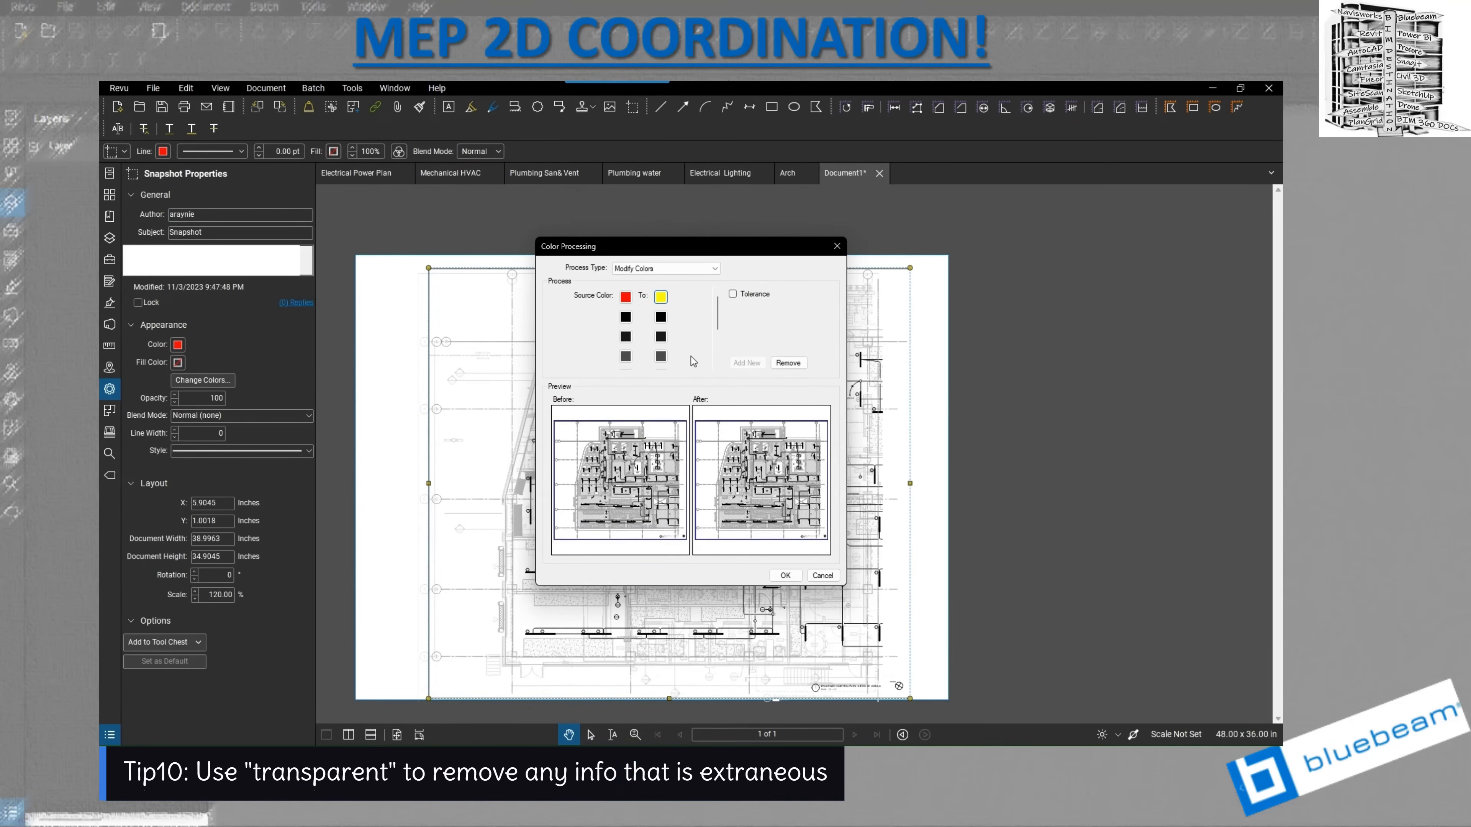
left_click(660, 297)
left_click(666, 387)
left_click(661, 317)
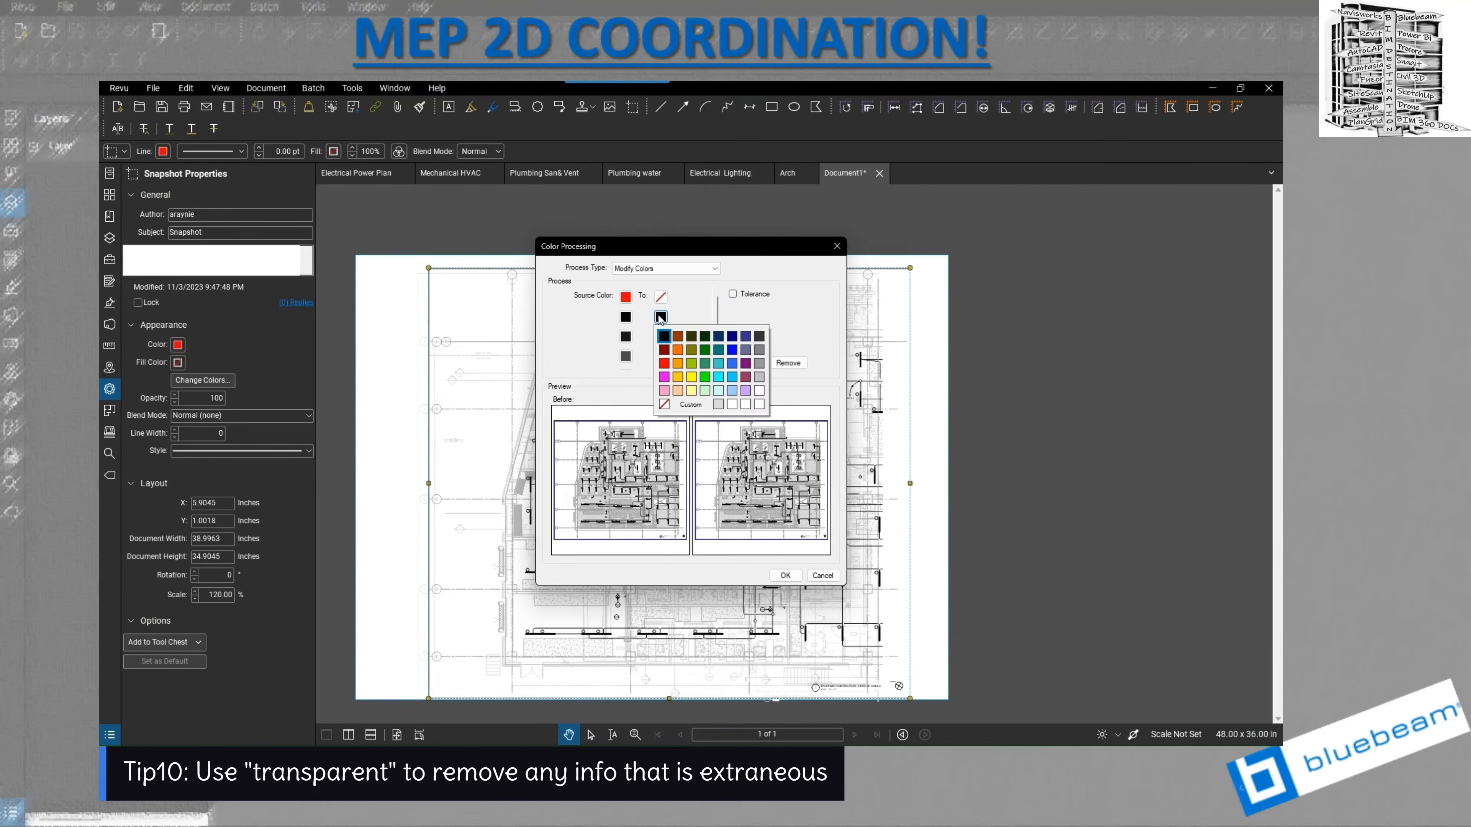
left_click(689, 380)
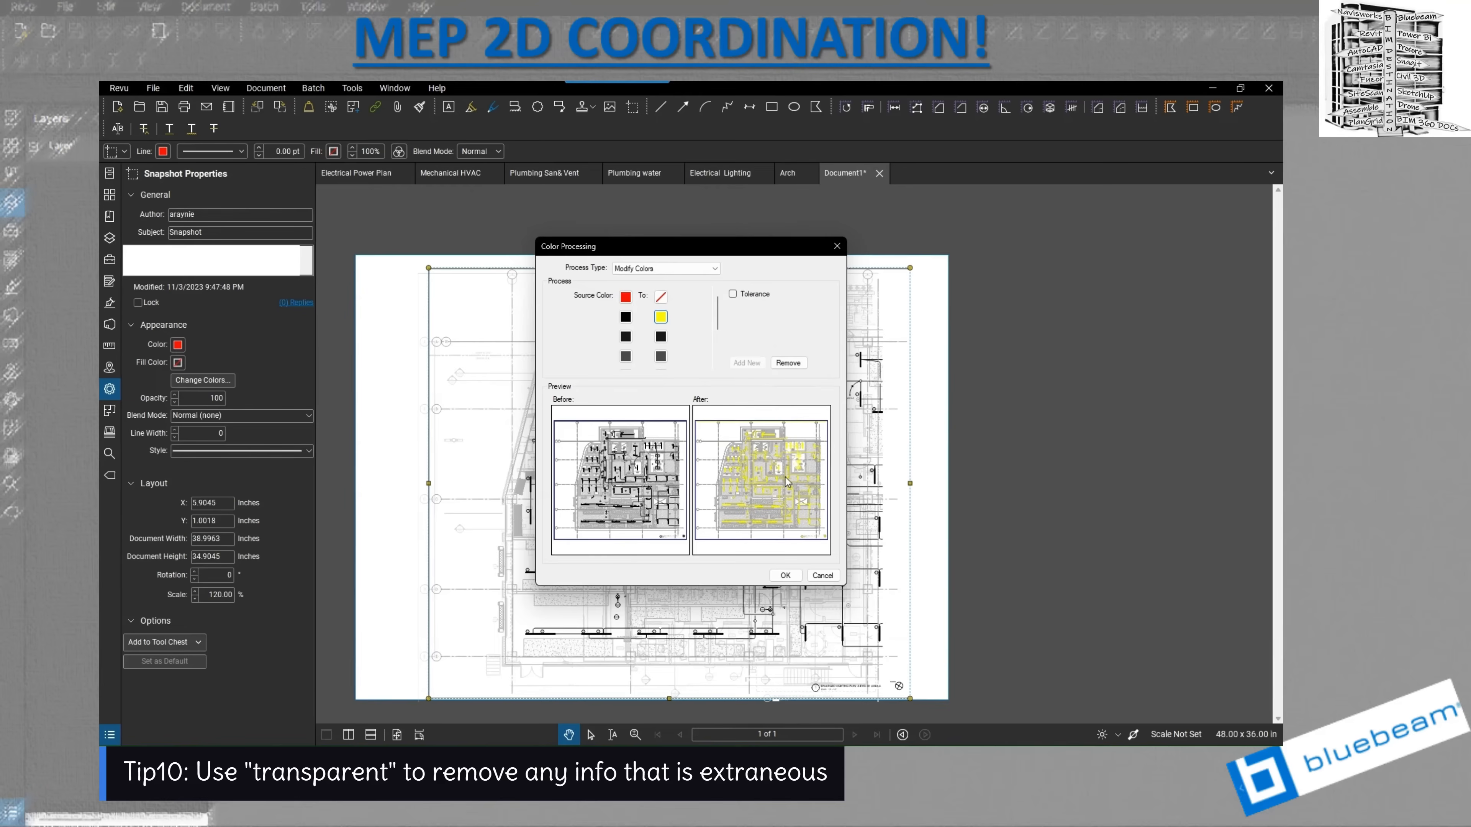
- Map the second black and all grey source colors of the lighting snapshot to transparent
left_click(660, 337)
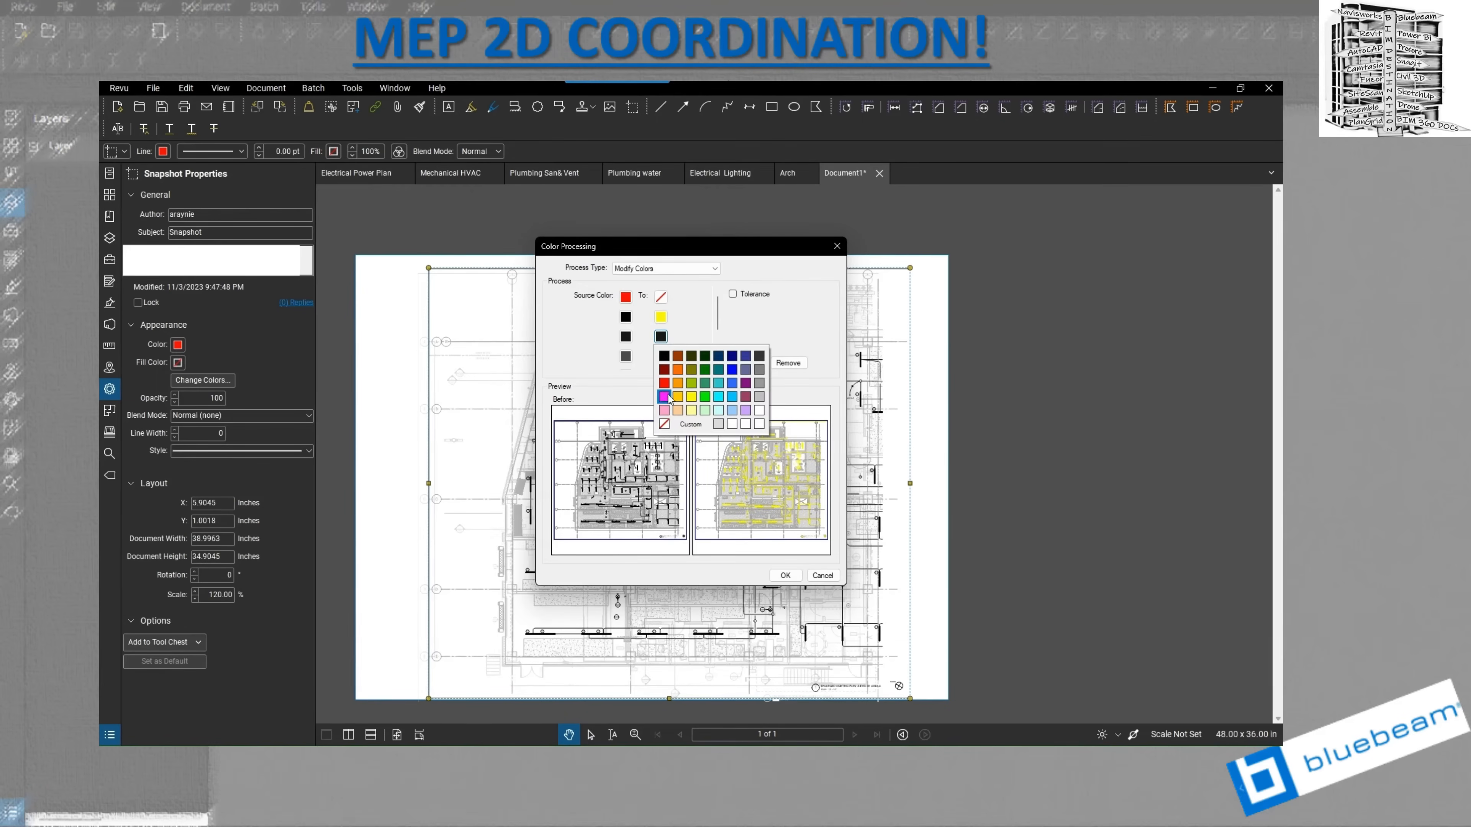
left_click(666, 429)
left_click(661, 356)
left_click(666, 448)
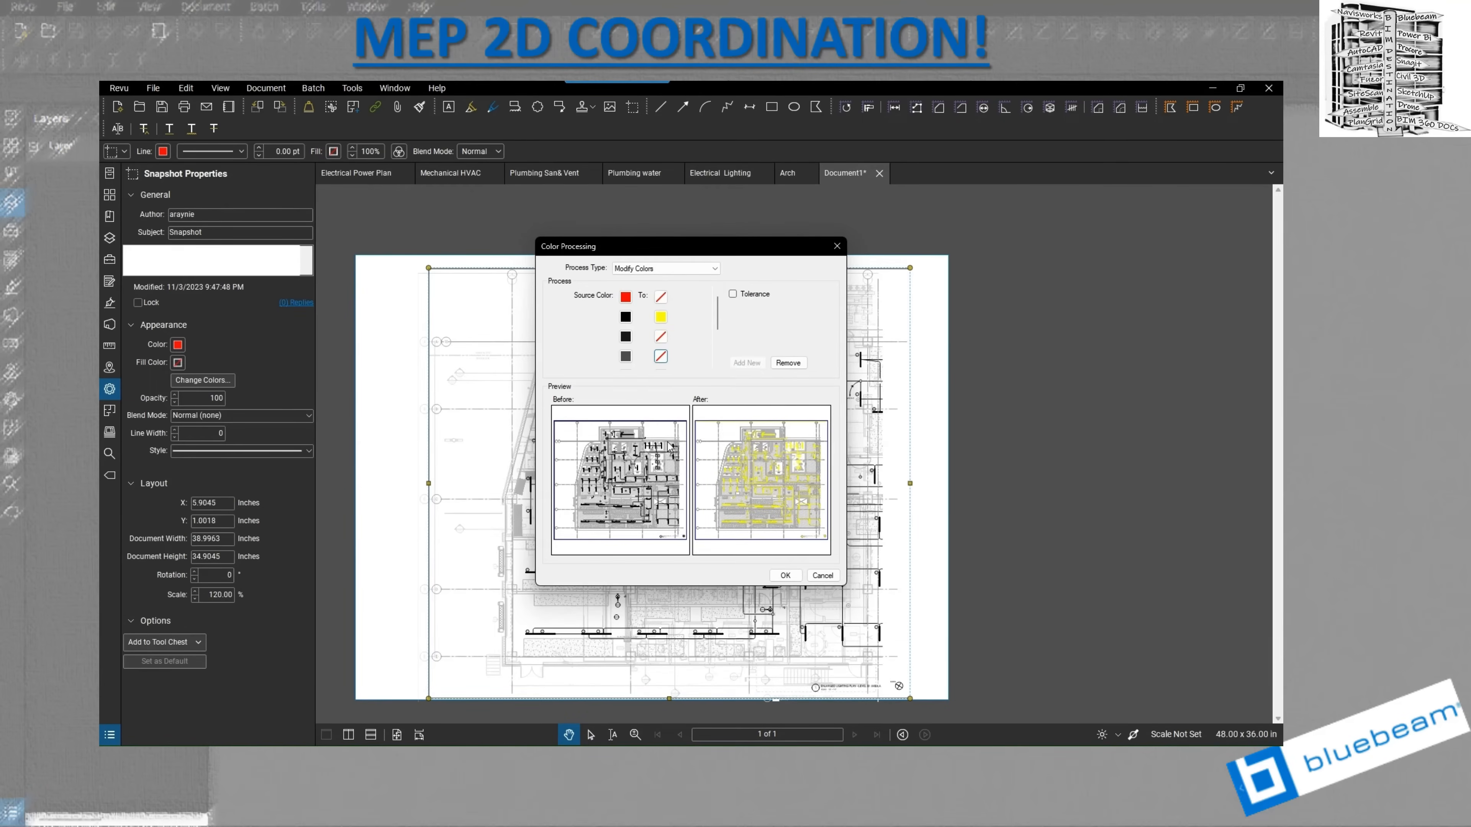
left_click_drag(719, 328, 720, 341)
left_click(661, 348)
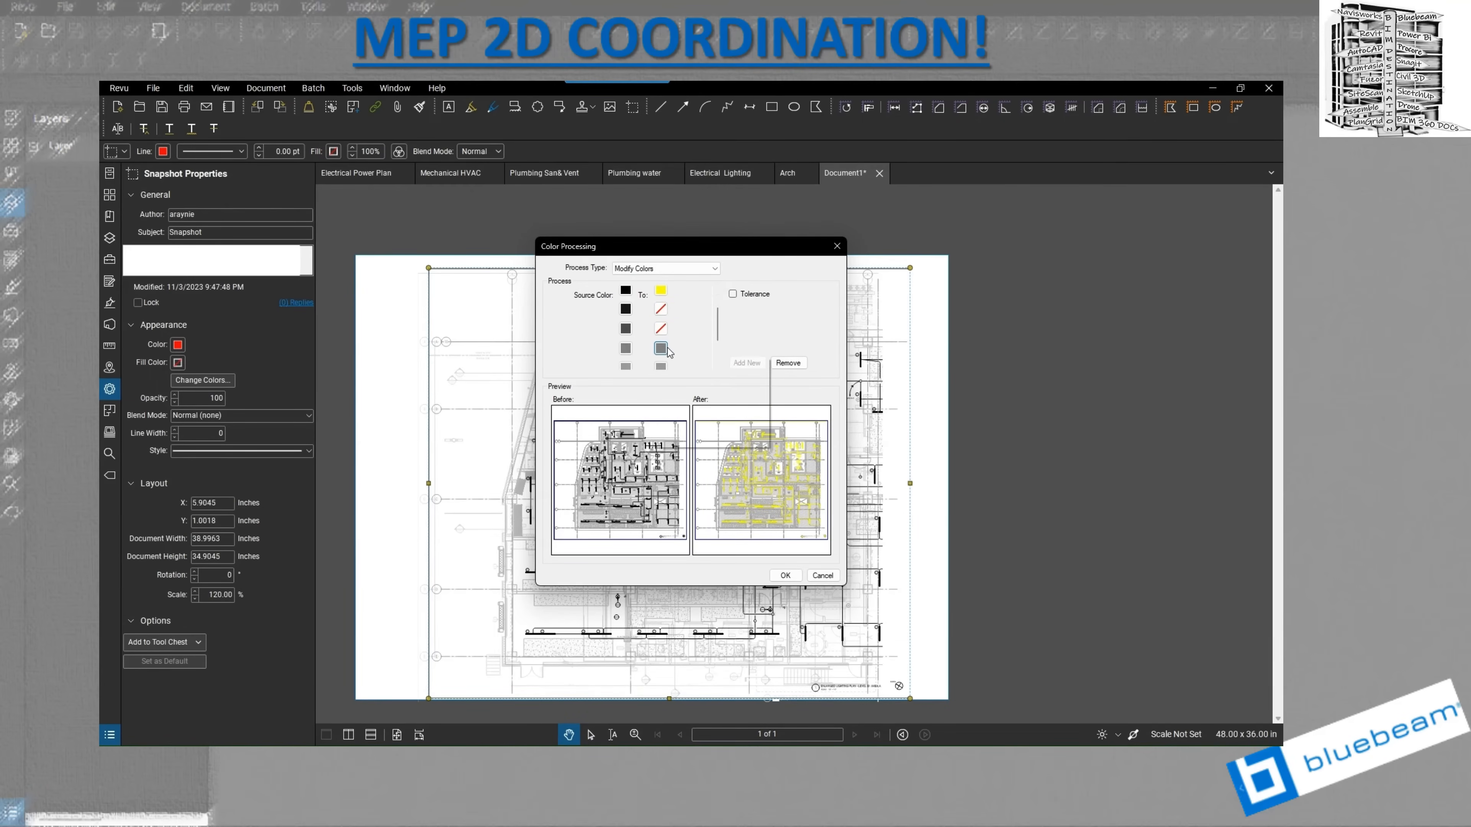
left_click(664, 435)
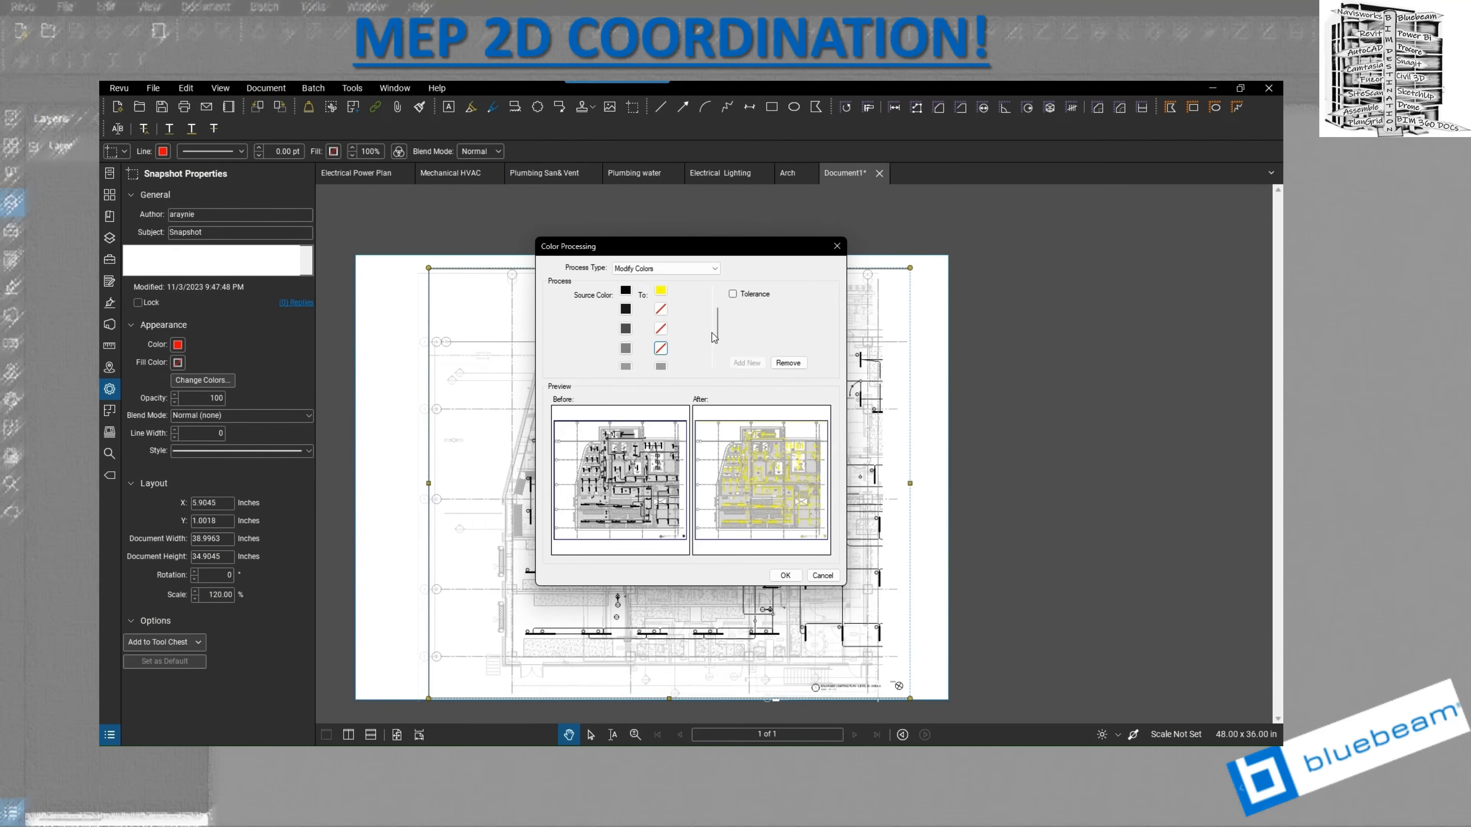
left_click_drag(715, 335, 719, 351)
left_click(661, 341)
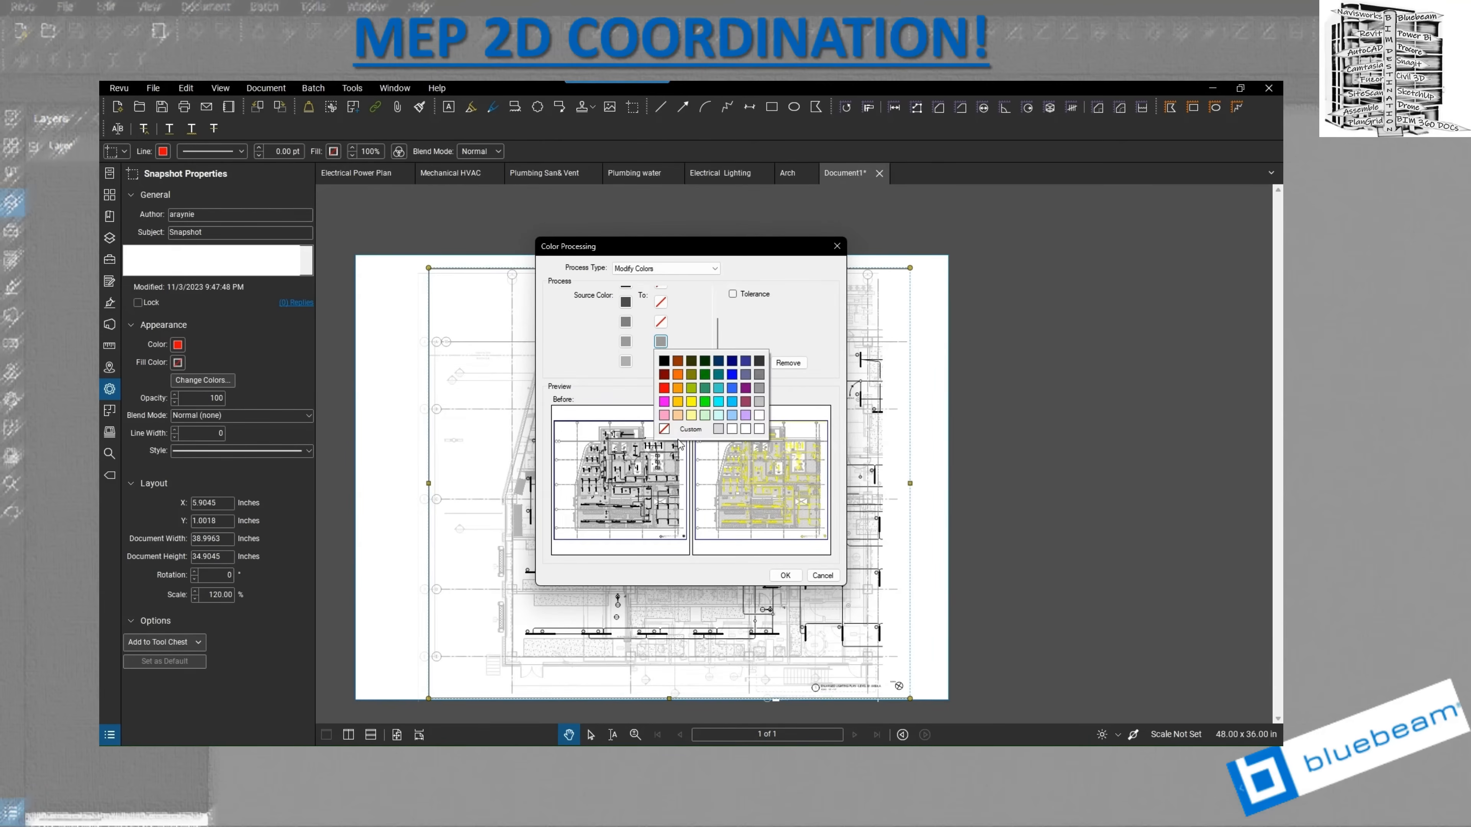
left_click(664, 430)
left_click(660, 360)
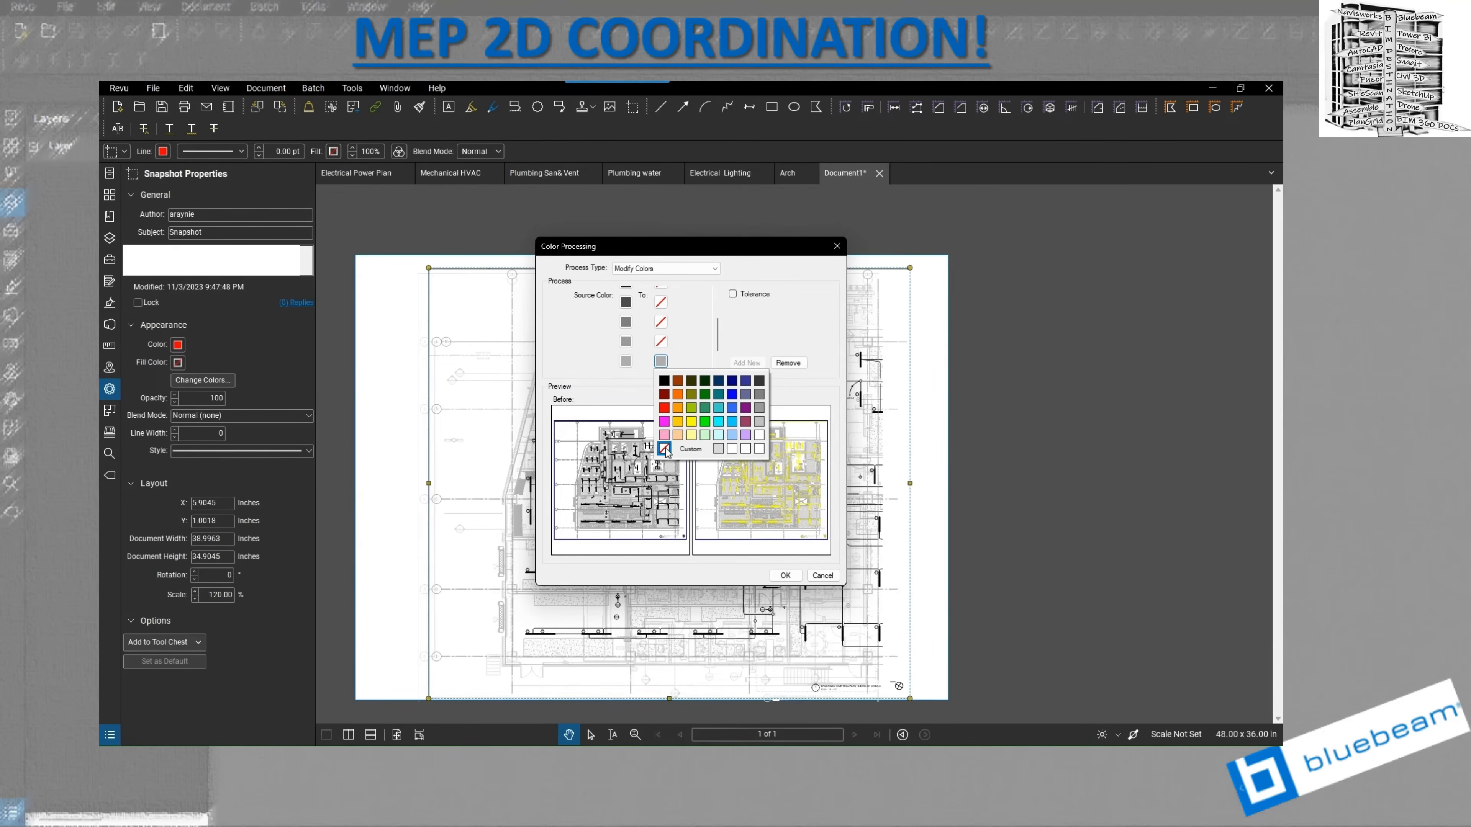
left_click(664, 449)
left_click_drag(717, 347, 719, 355)
left_click(662, 362)
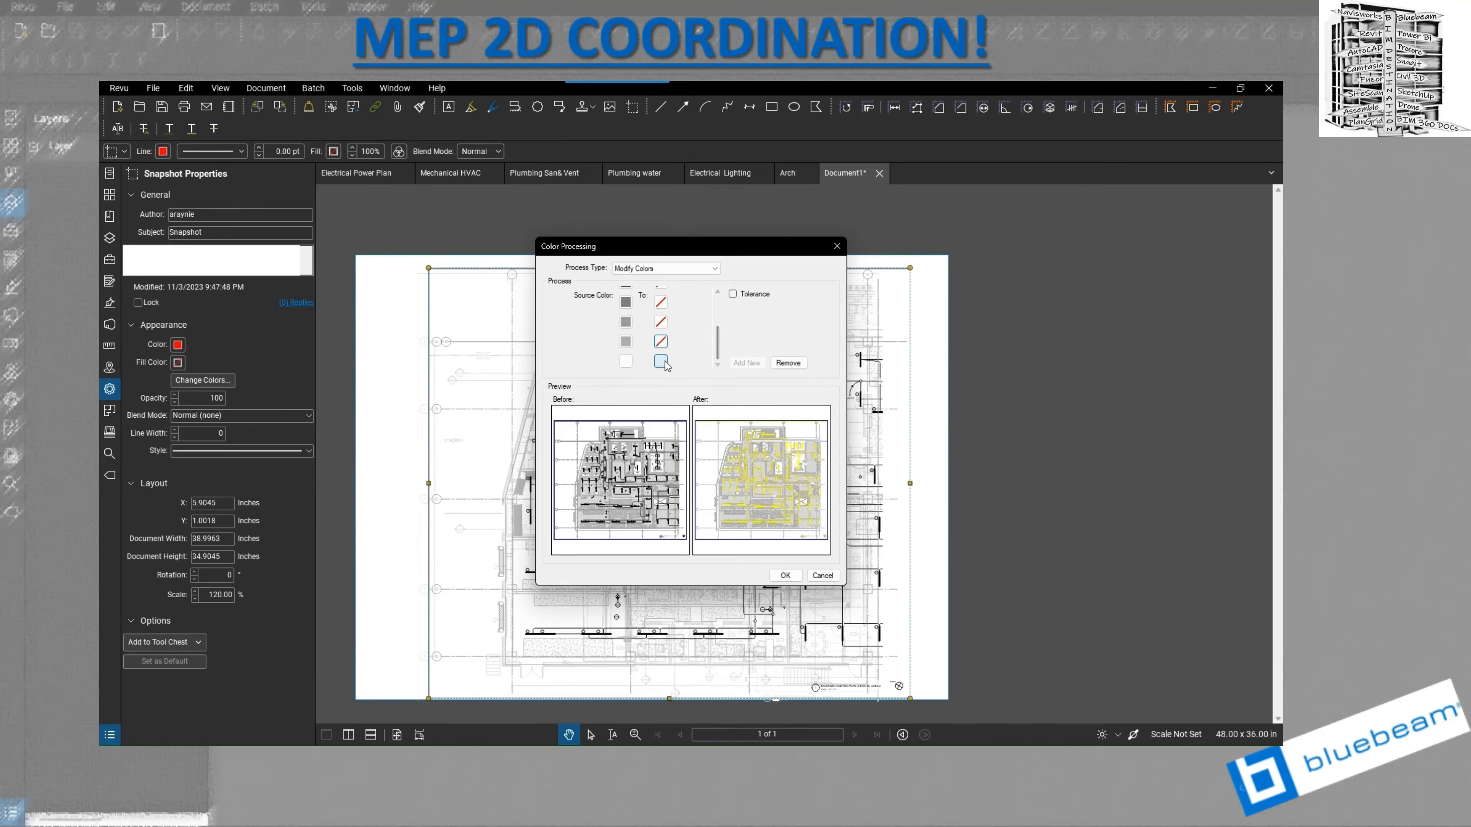
left_click(672, 453)
- Apply the color changes to the lighting snapshot and lock it in place
left_click(785, 575)
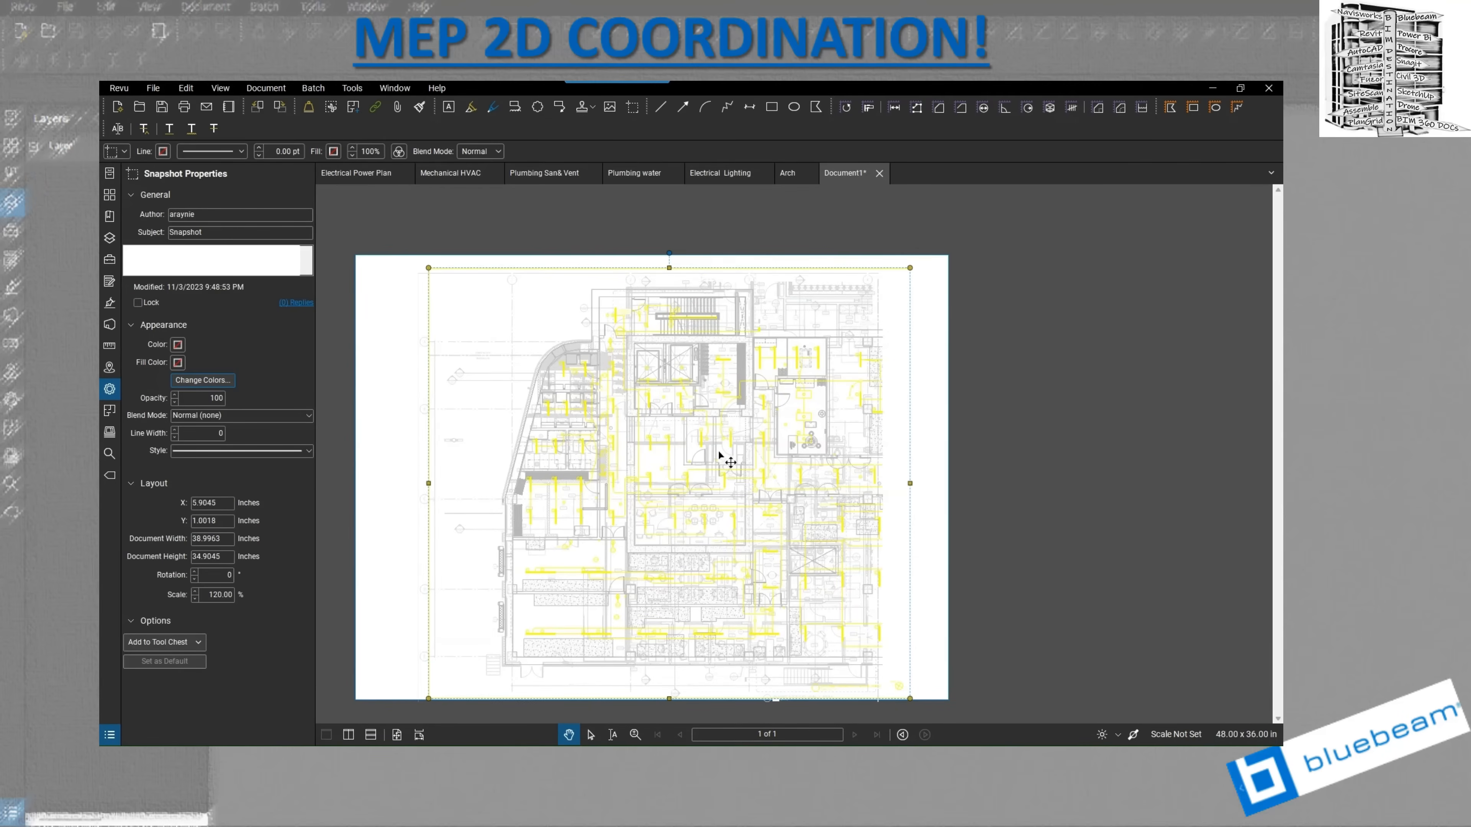
right_click(675, 394)
left_click(752, 586)
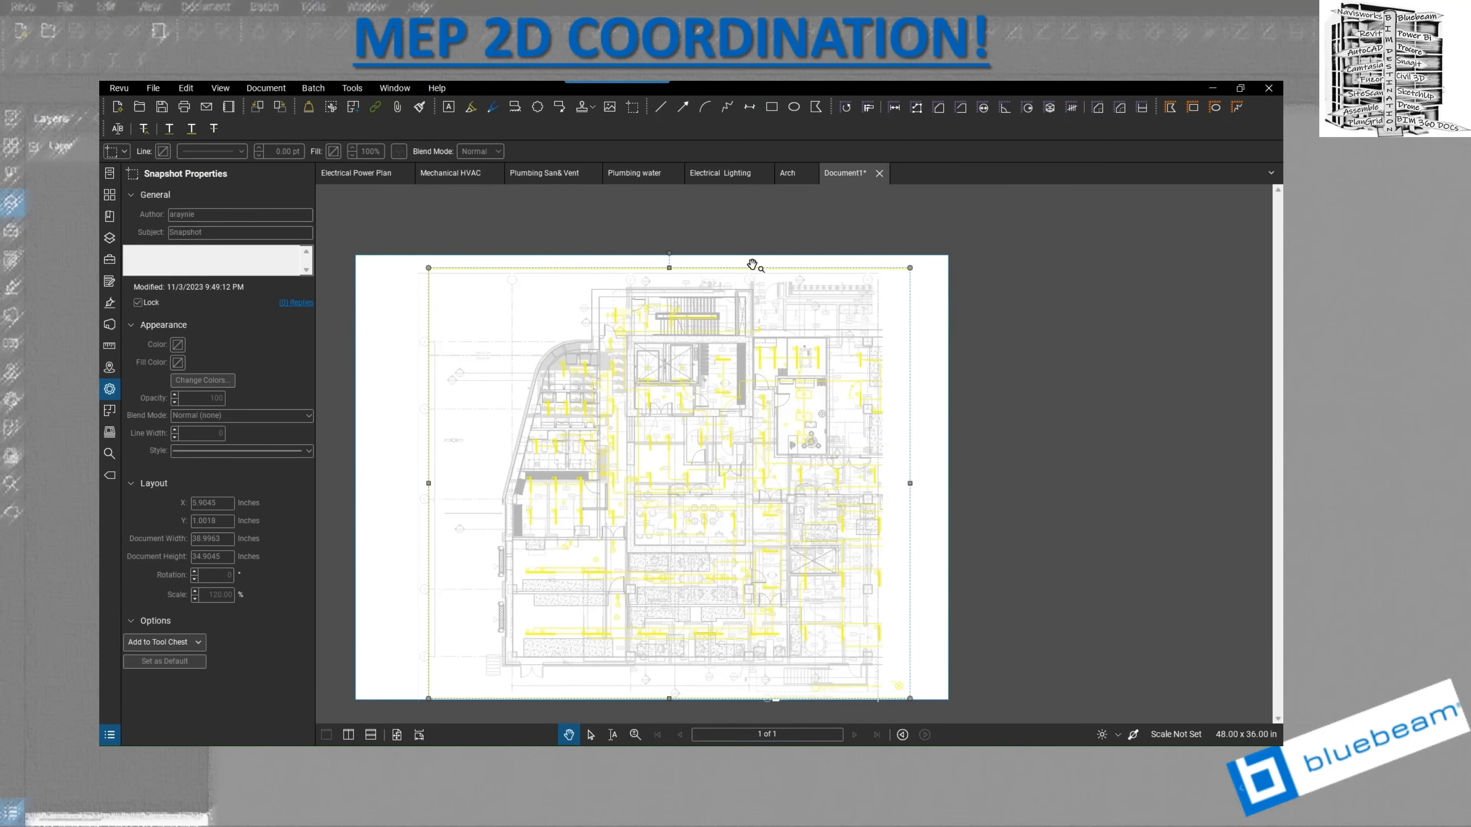
- Capture a polygonal snapshot of the Plumbing water plan, following its drawing border and leaving out the blank strip beside it
left_click(645, 173)
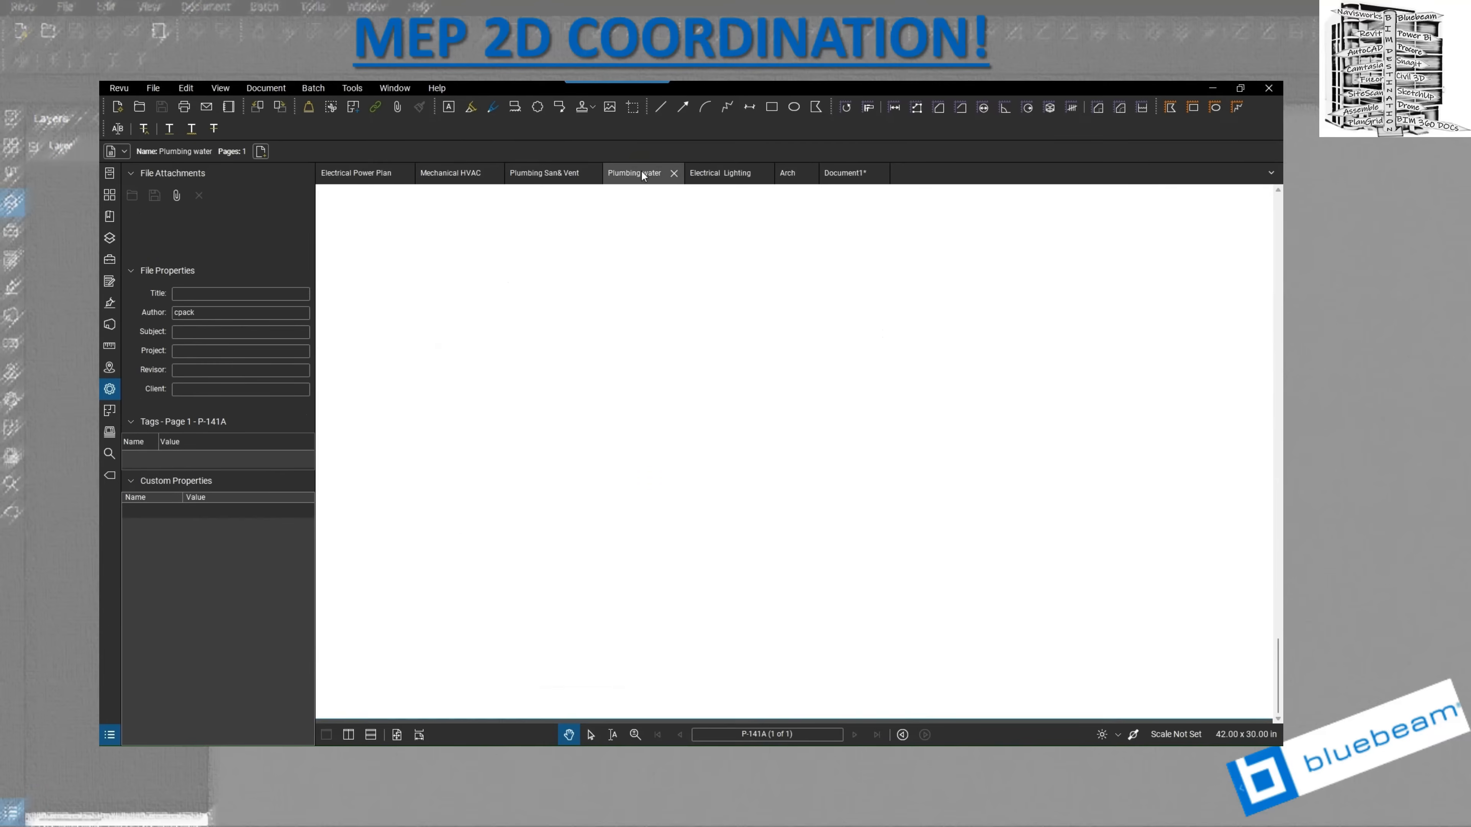
scroll(676, 488, "down", 5)
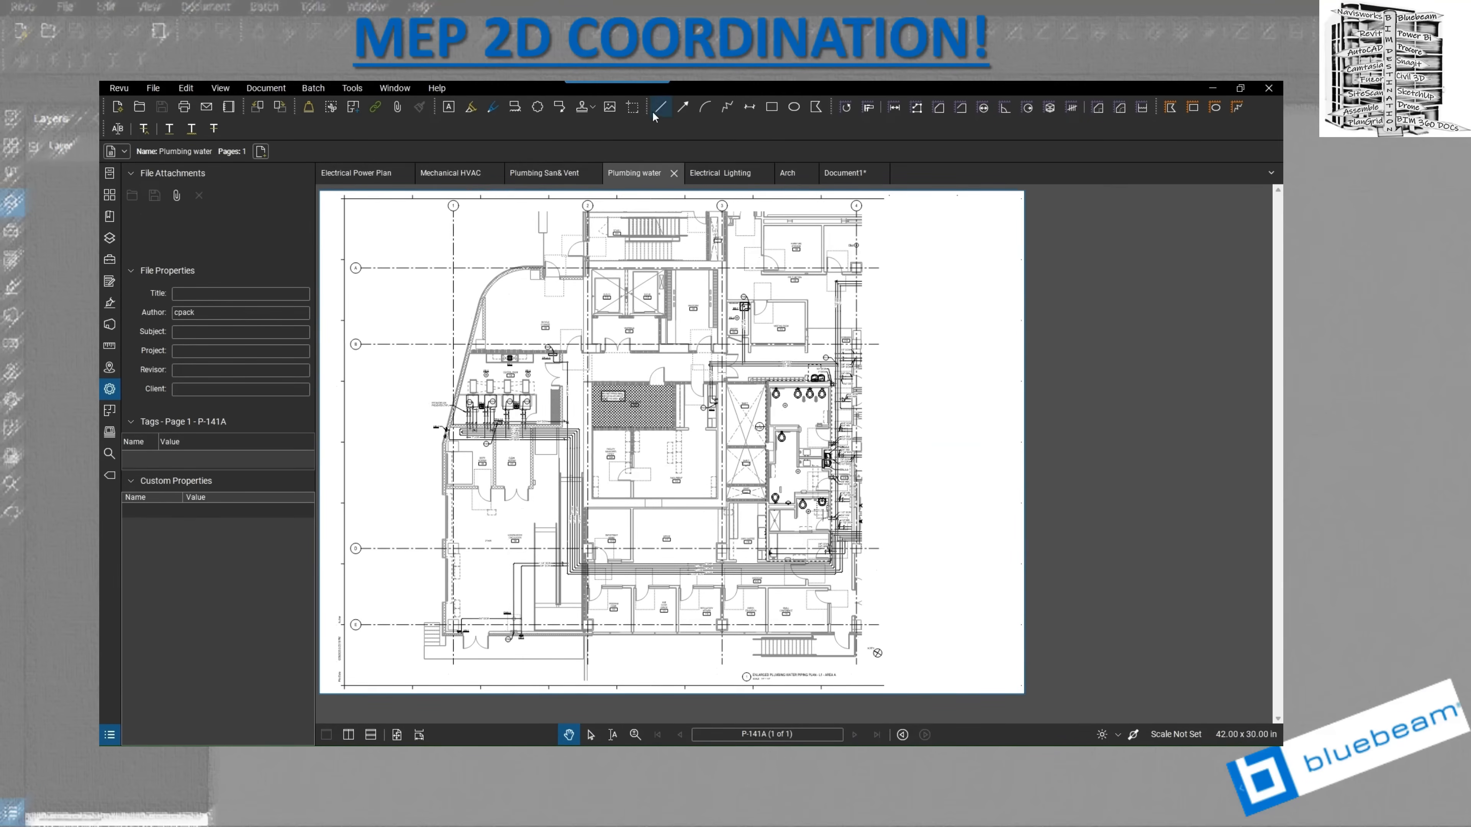
left_click(633, 108)
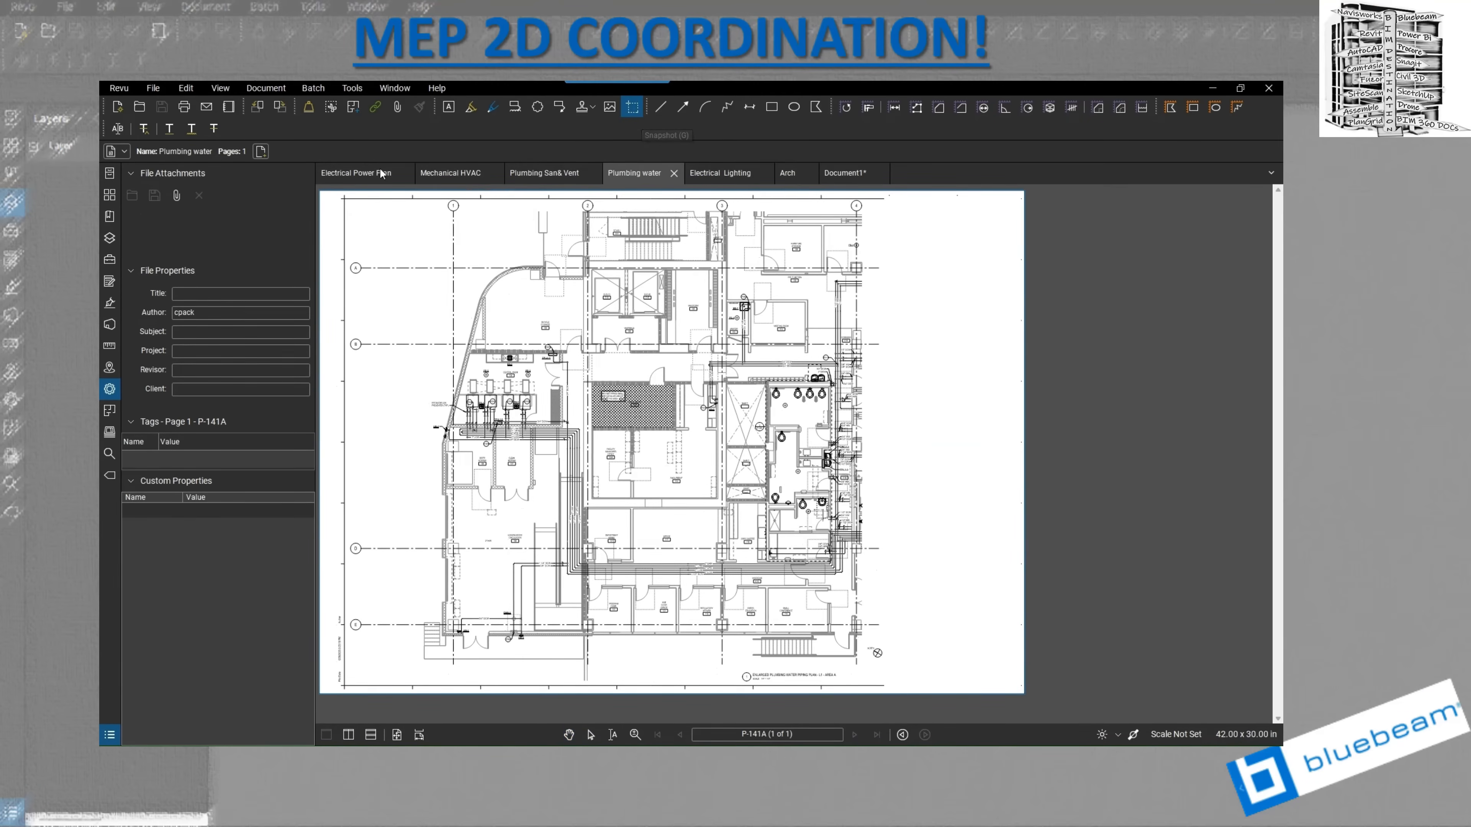
left_click(344, 199)
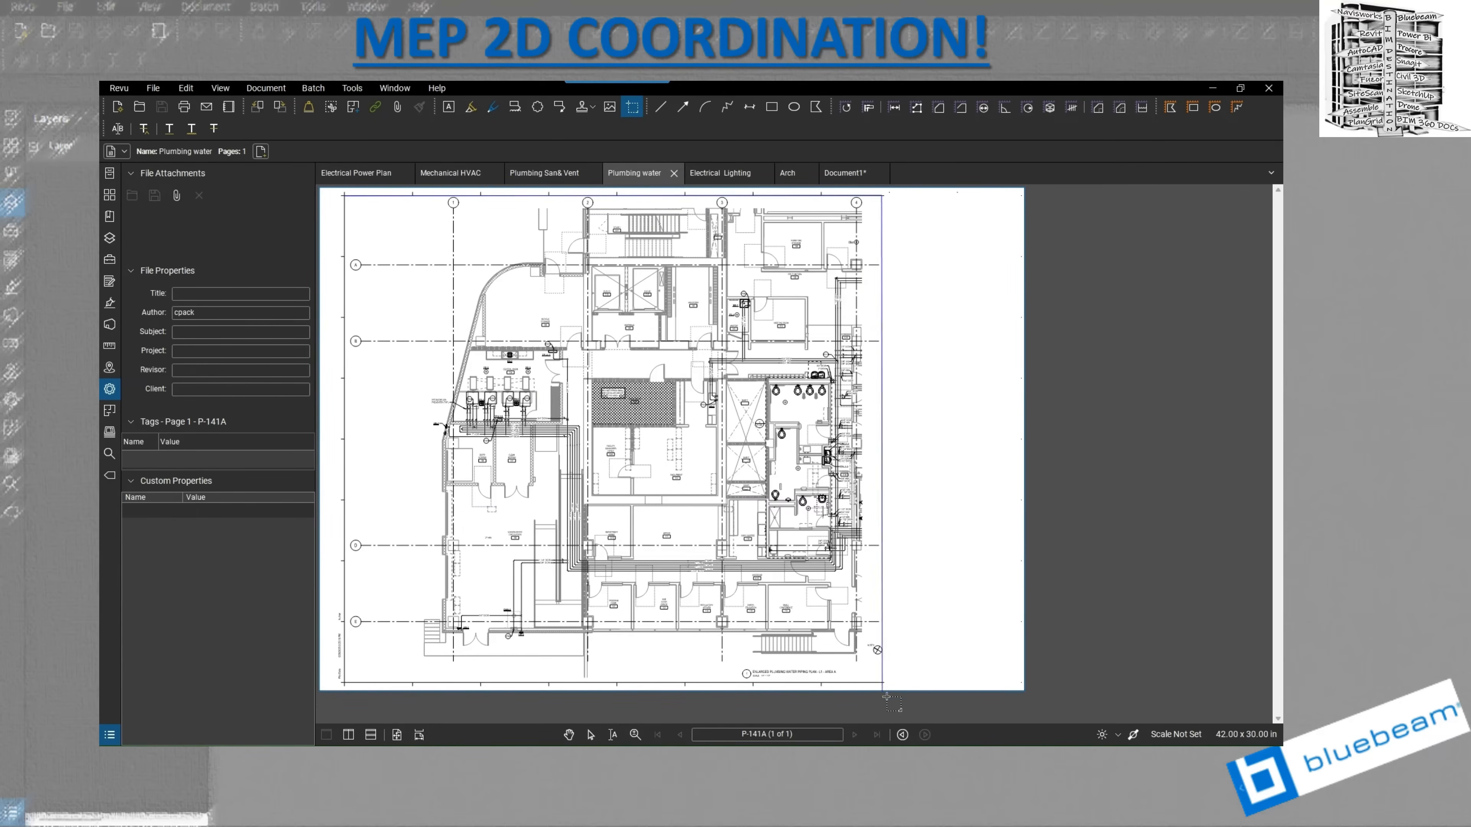
left_click(887, 683)
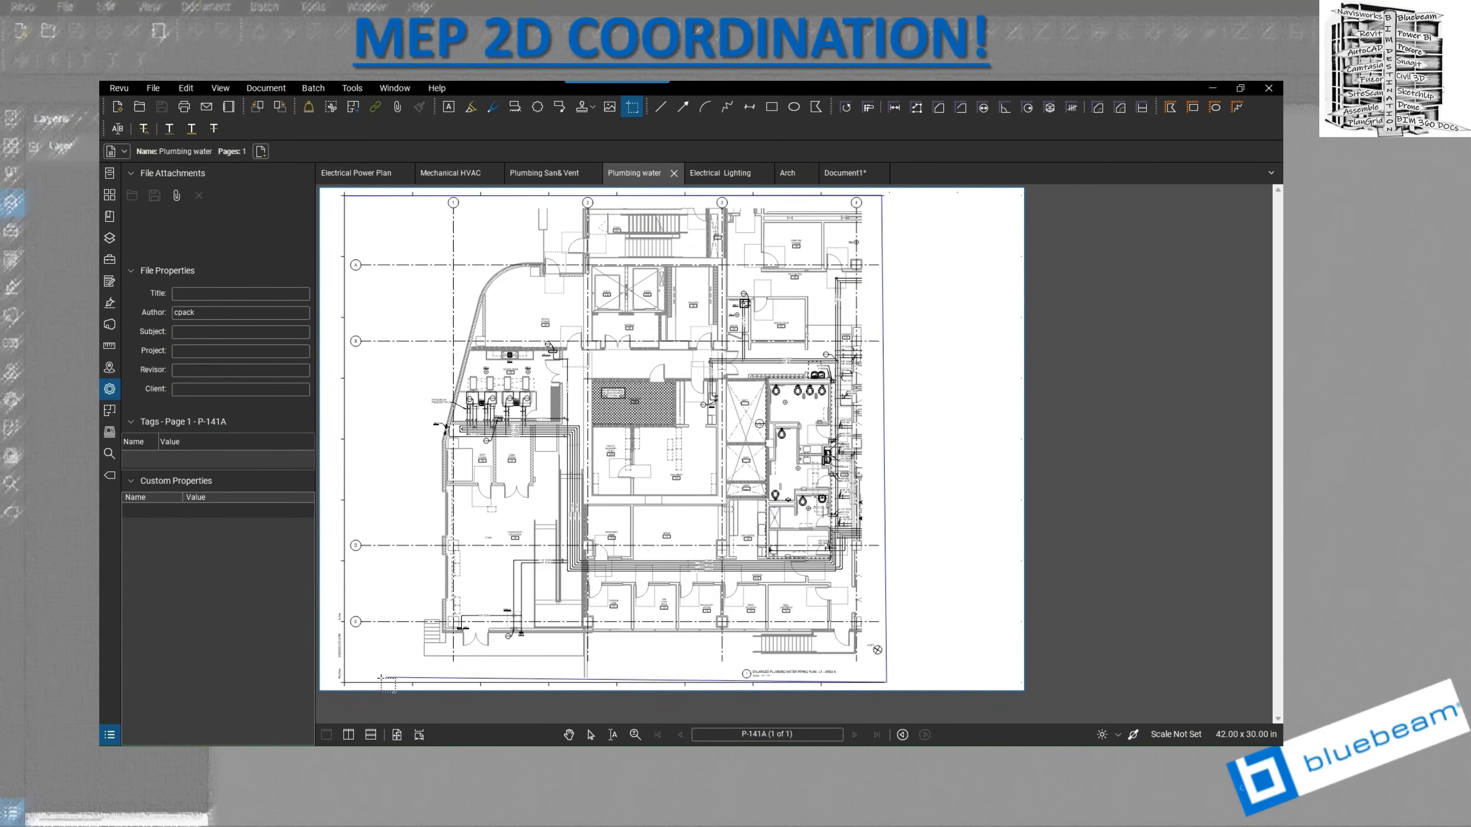
left_click(343, 682)
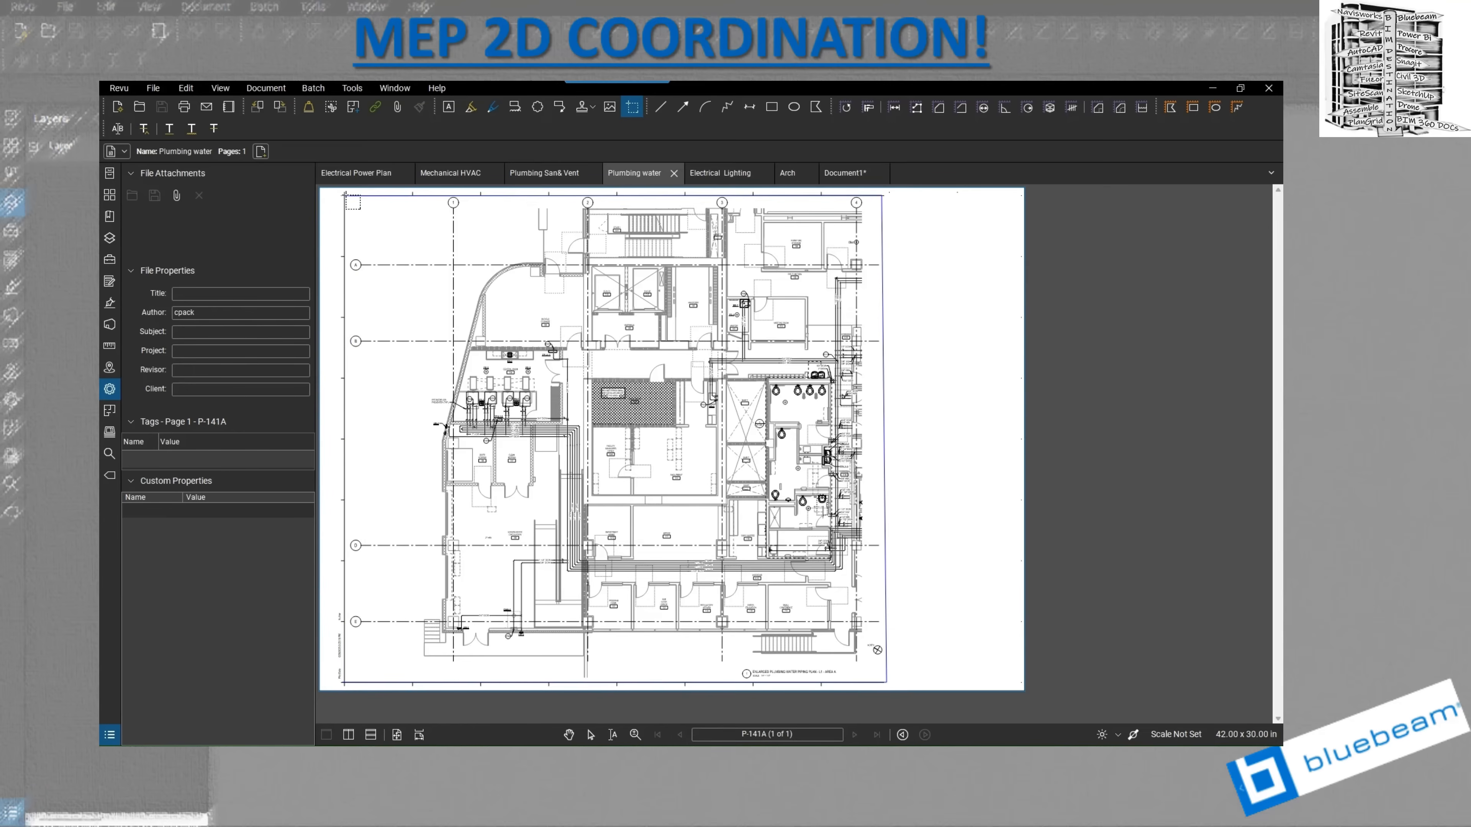
left_click(344, 196)
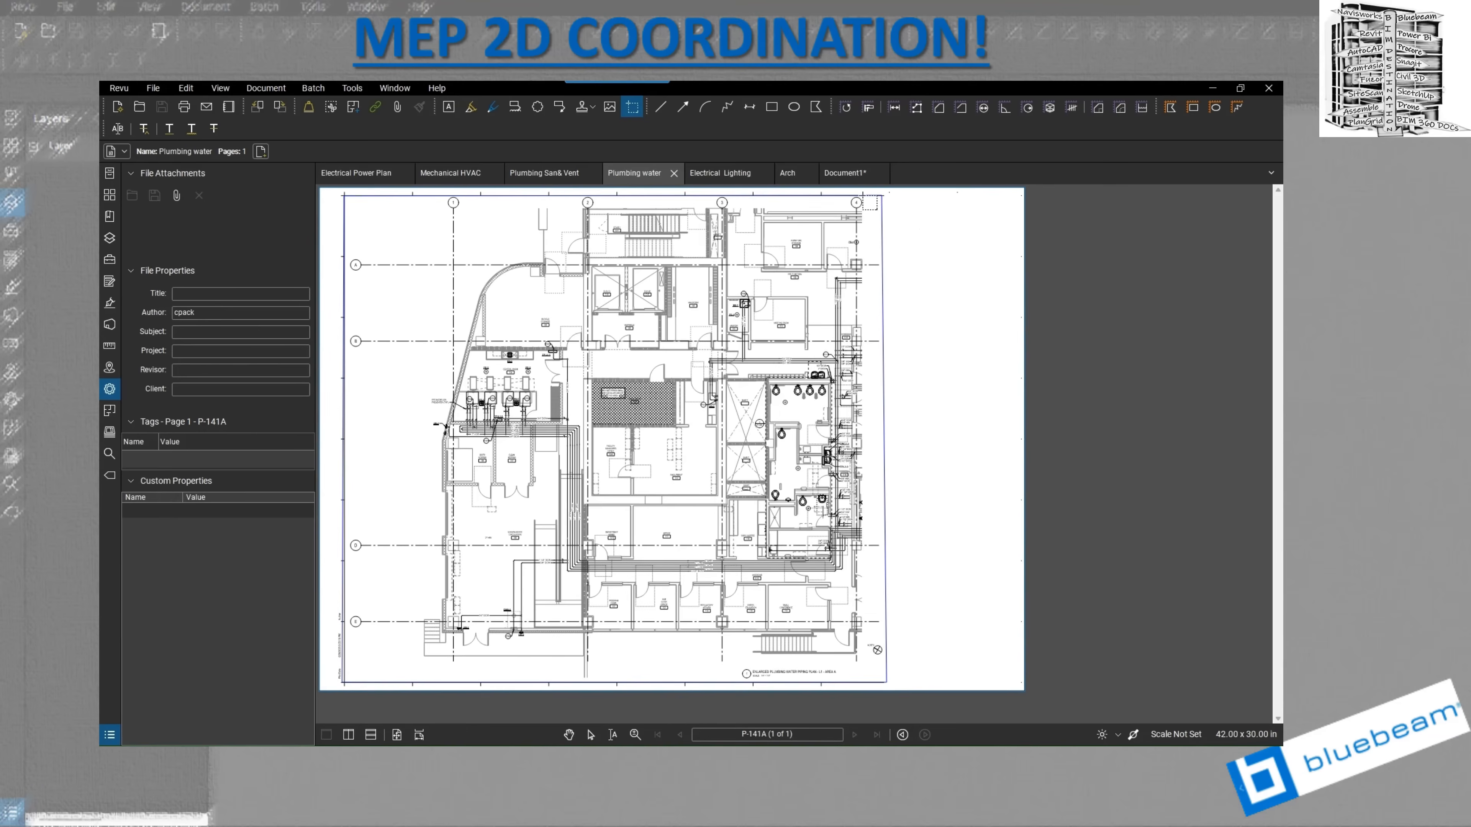
- Paste the plumbing water snapshot into Document1 and set its scale to 120%
left_click(833, 173)
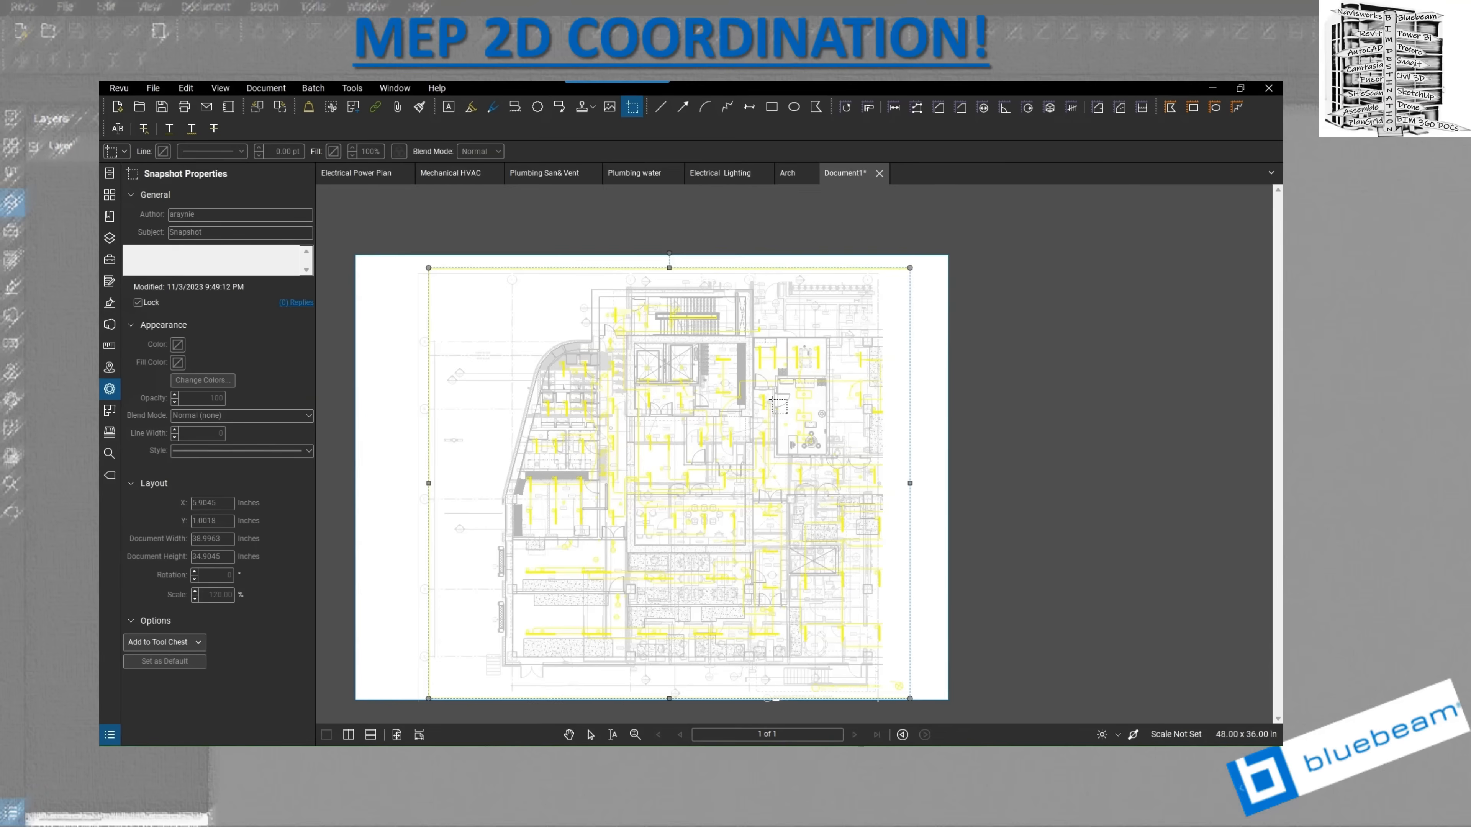
key("ctrl+v")
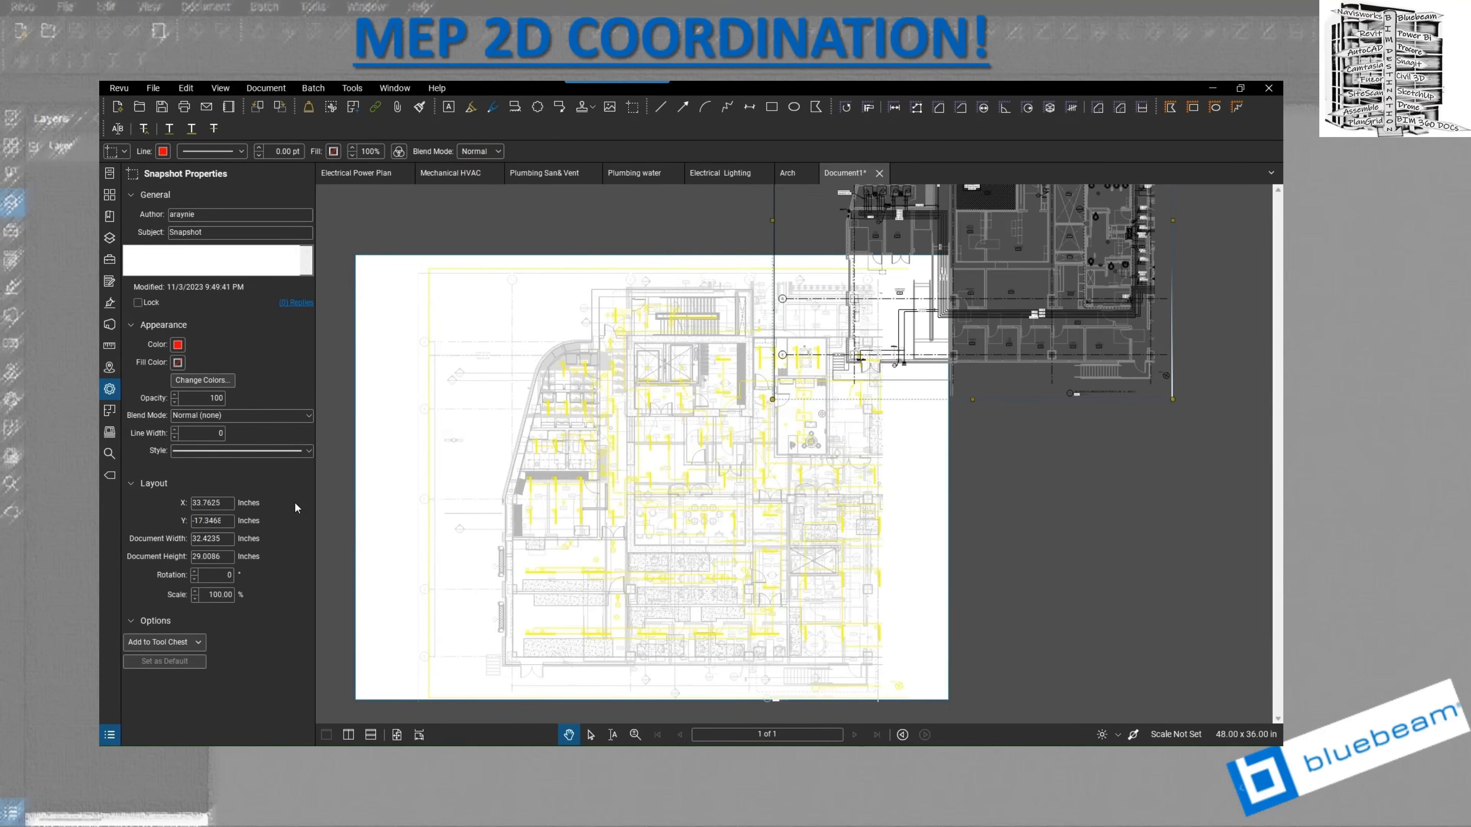
left_click(195, 591)
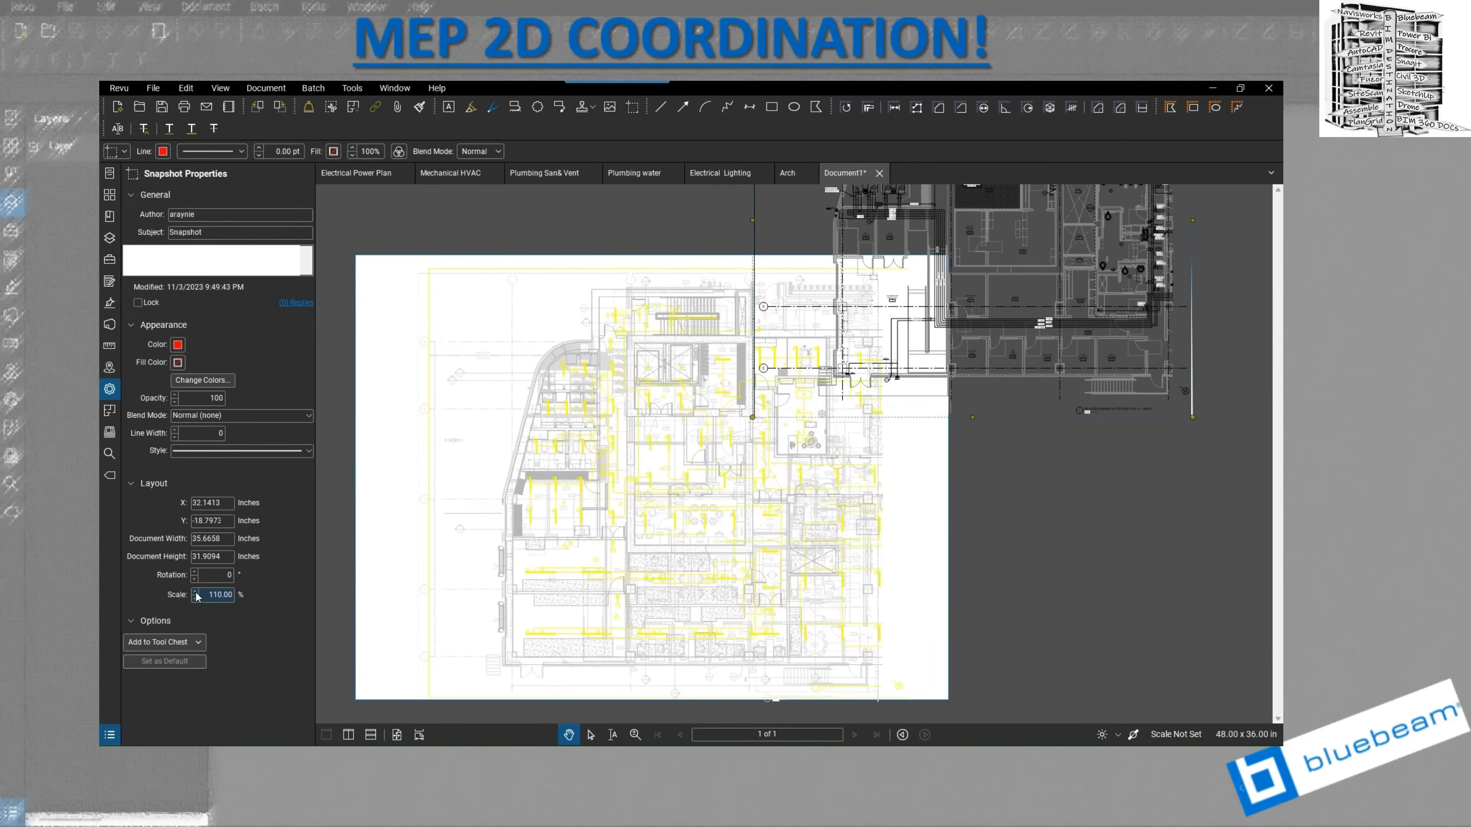
left_click(195, 591)
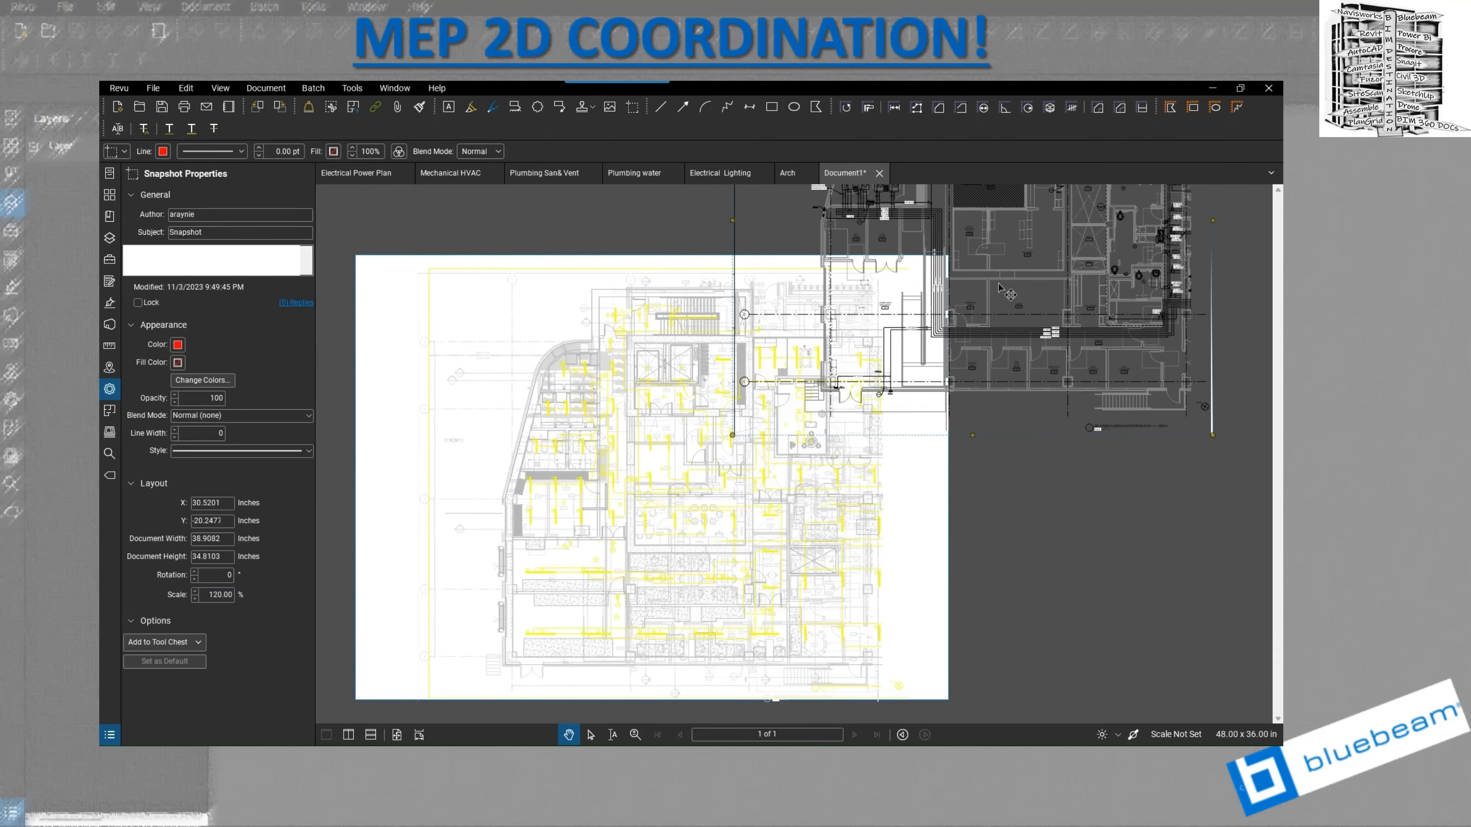
- Move the plumbing water snapshot over the plan and align its gridline intersection at the curved wall with the underlying grid
left_click_drag(984, 327, 712, 545)
scroll(595, 371, "up", 8)
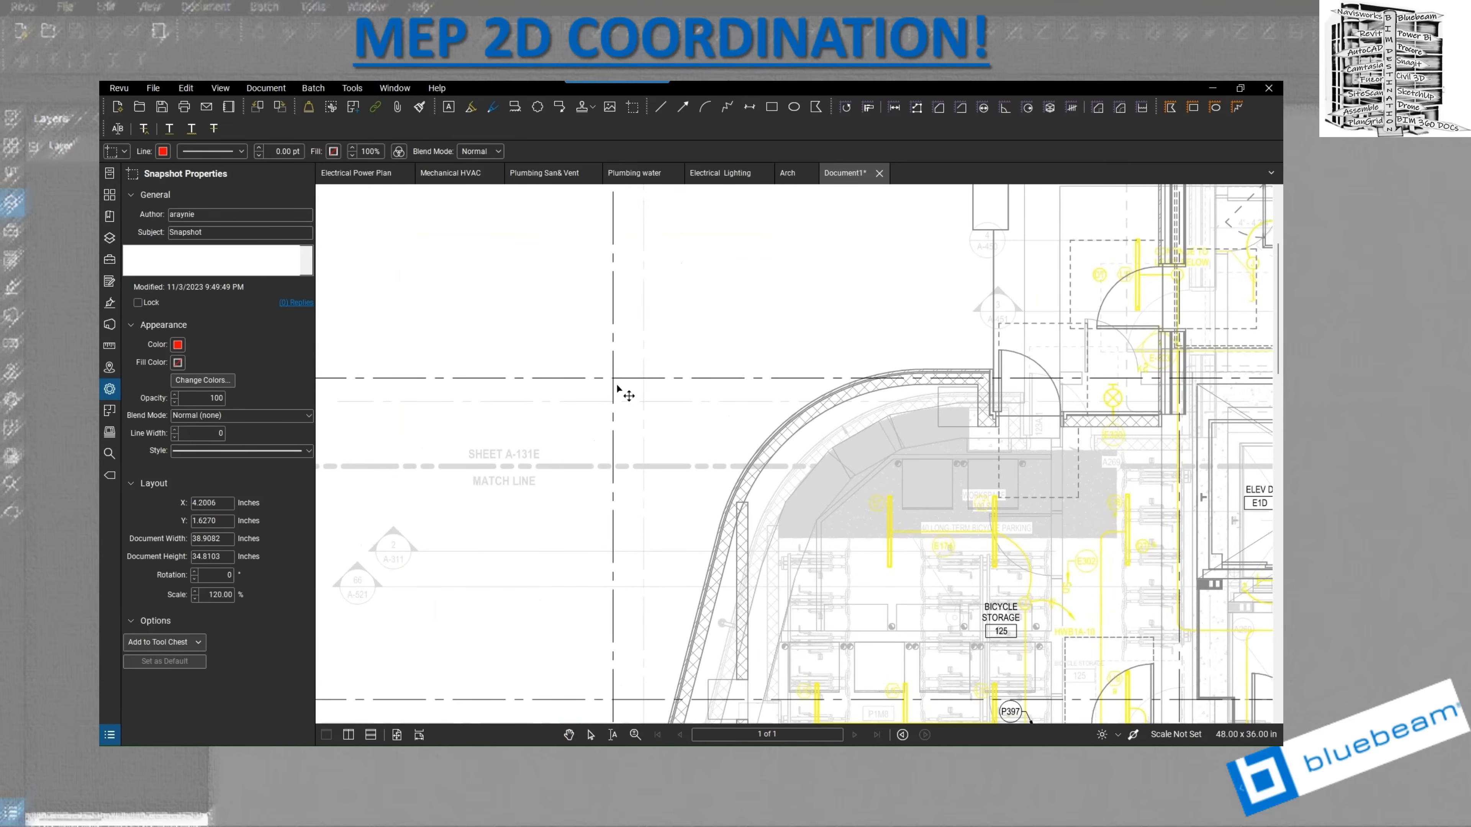
left_click_drag(615, 382, 644, 405)
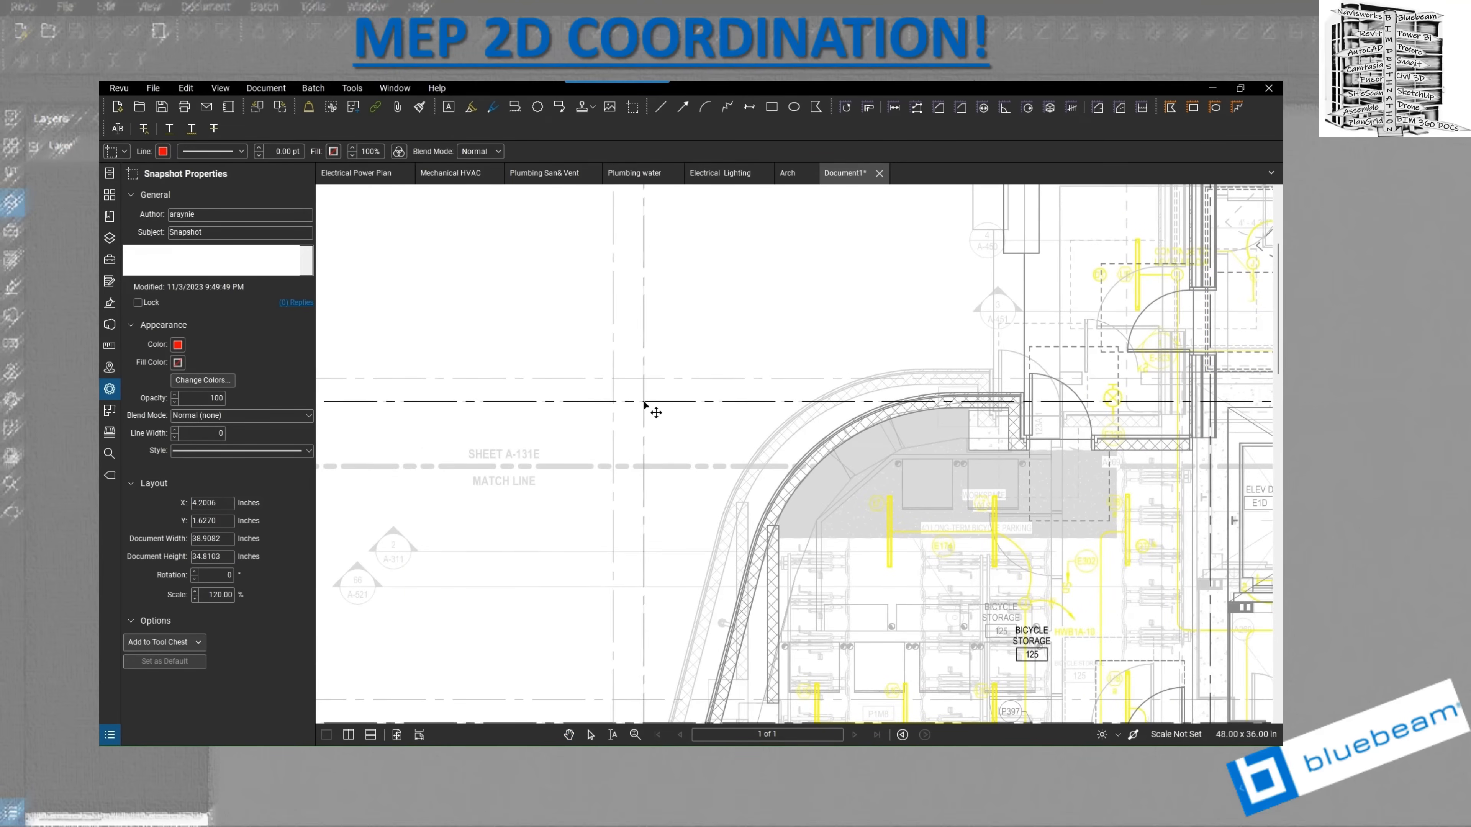
left_click_drag(736, 352, 749, 343)
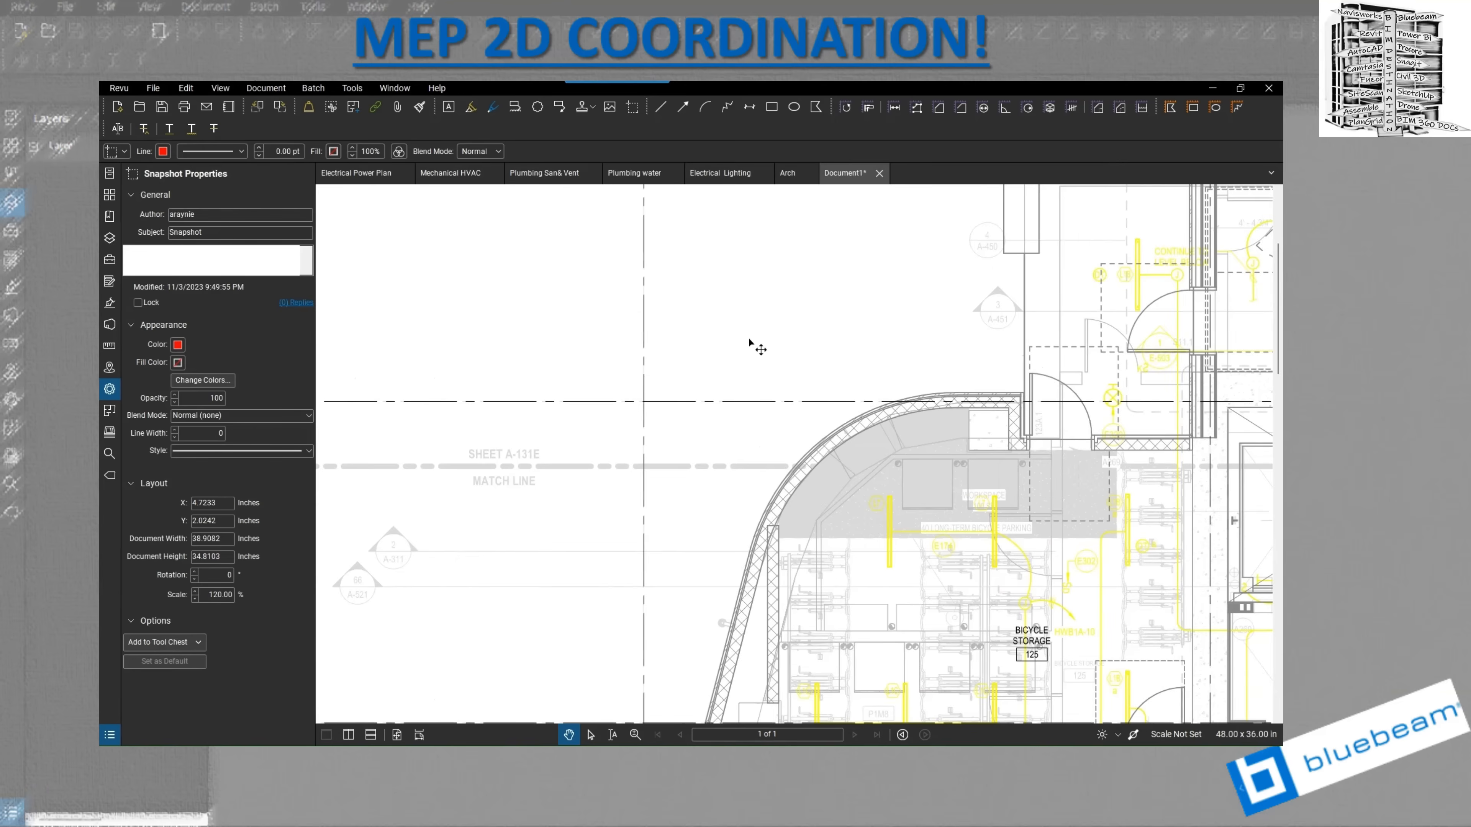
scroll(570, 309, "down", 2)
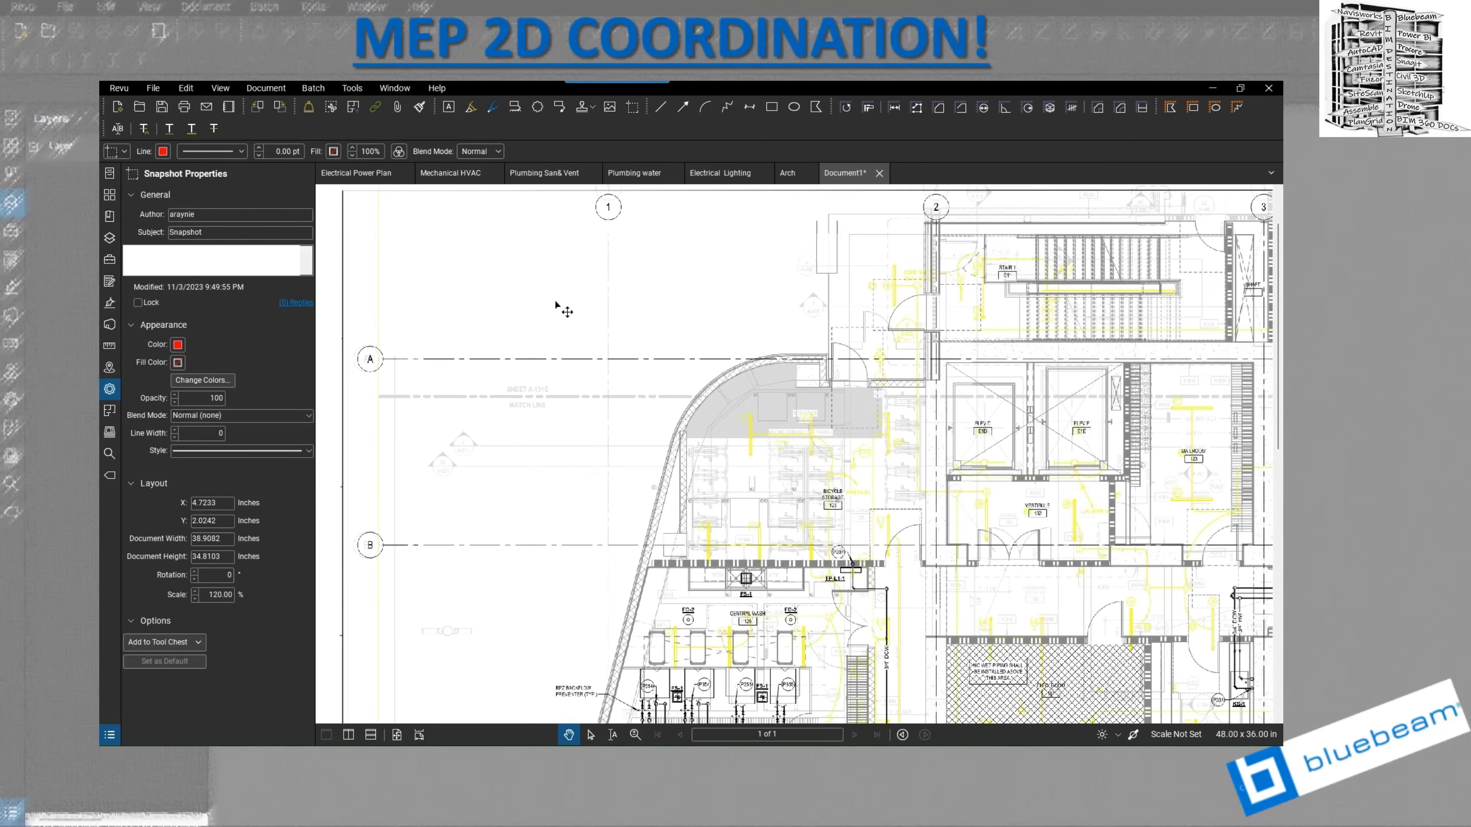
scroll(561, 311, "down", 2)
scroll(561, 311, "down", 2)
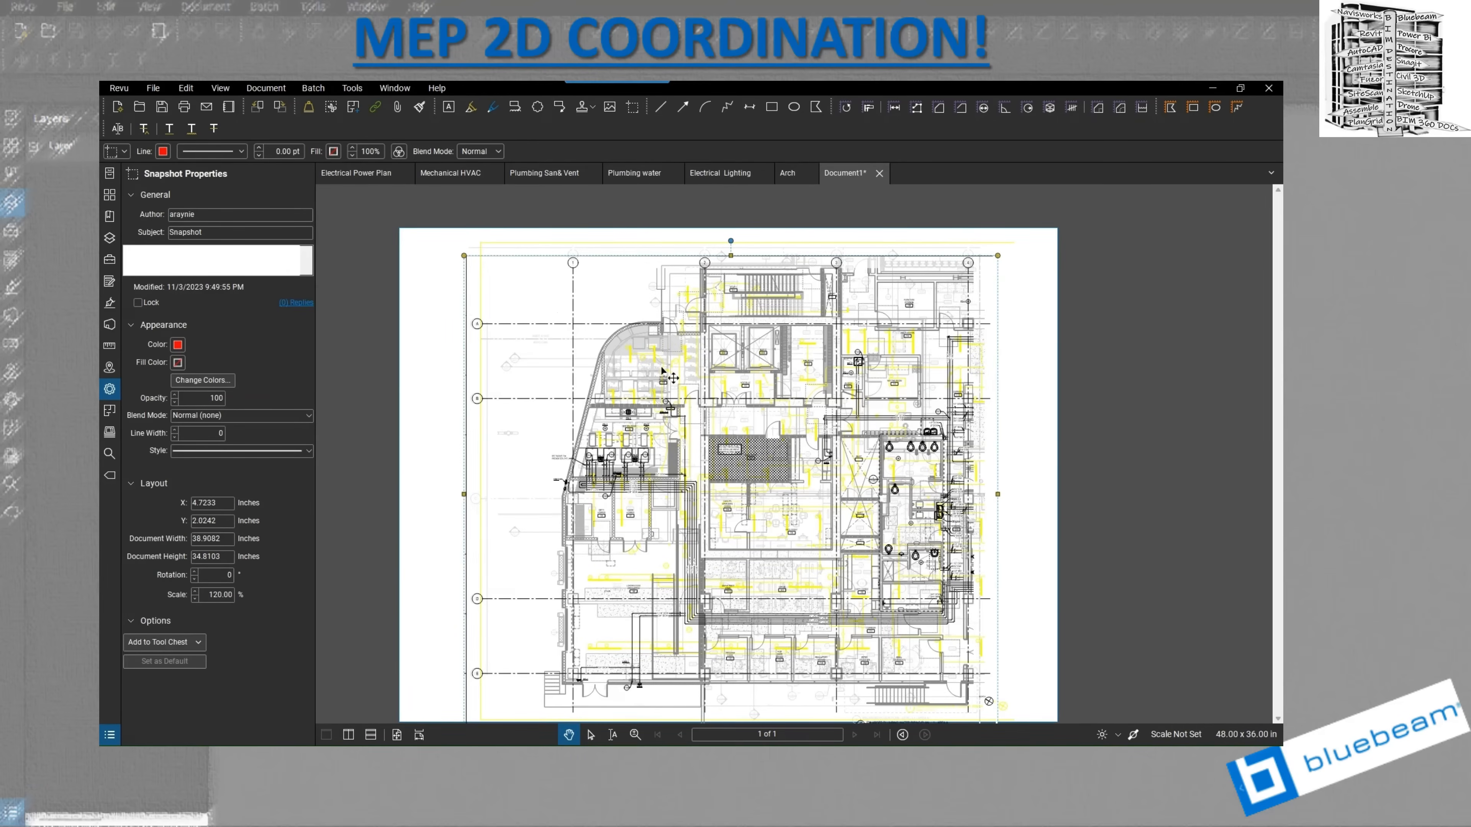
- Start changing the plumbing water snapshot's colors and add its red and three black shades as source colors
left_click(202, 381)
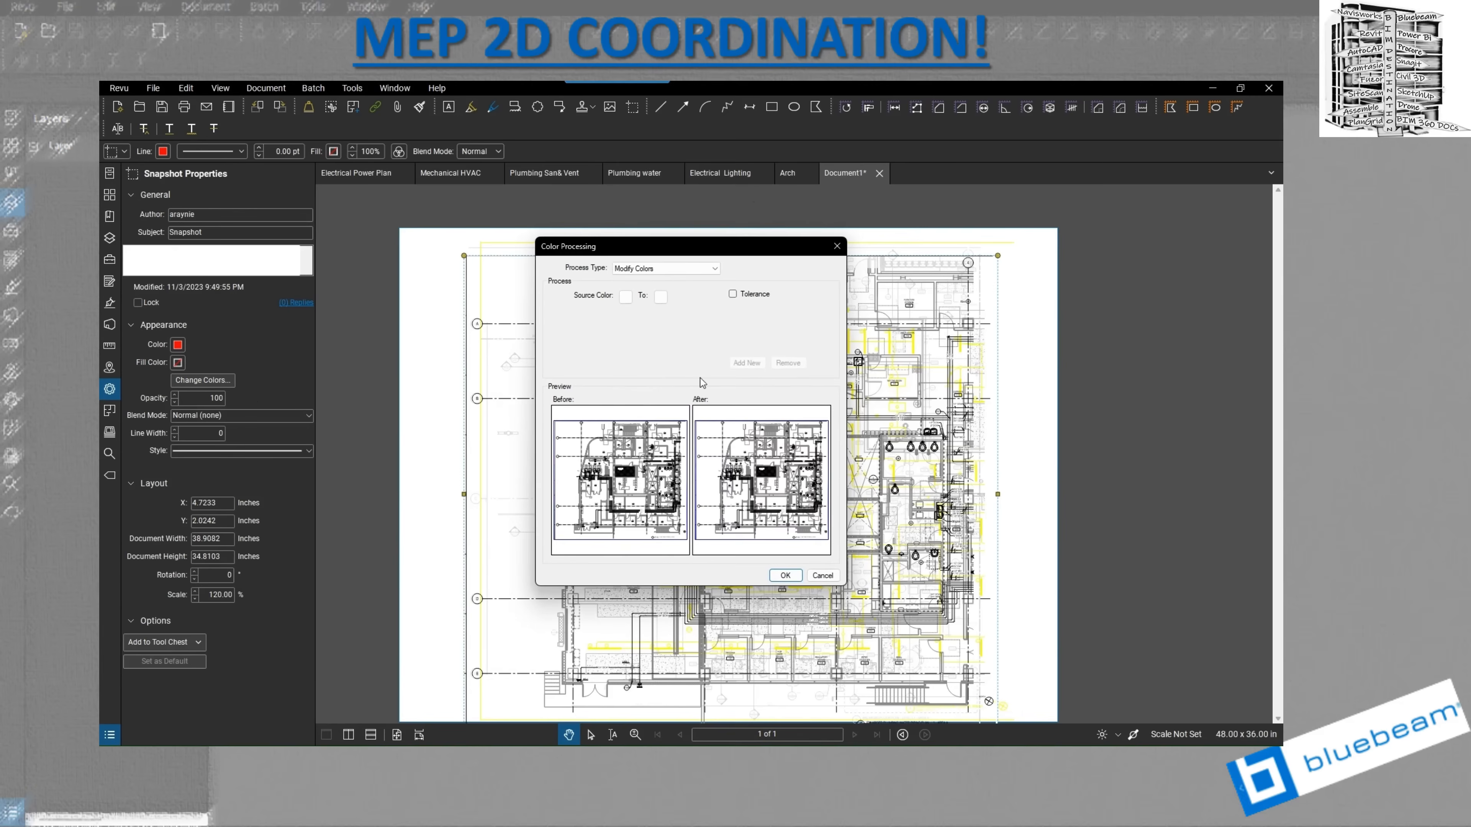
left_click(626, 296)
left_click(629, 316)
left_click(627, 317)
left_click(628, 335)
left_click(626, 337)
left_click(628, 356)
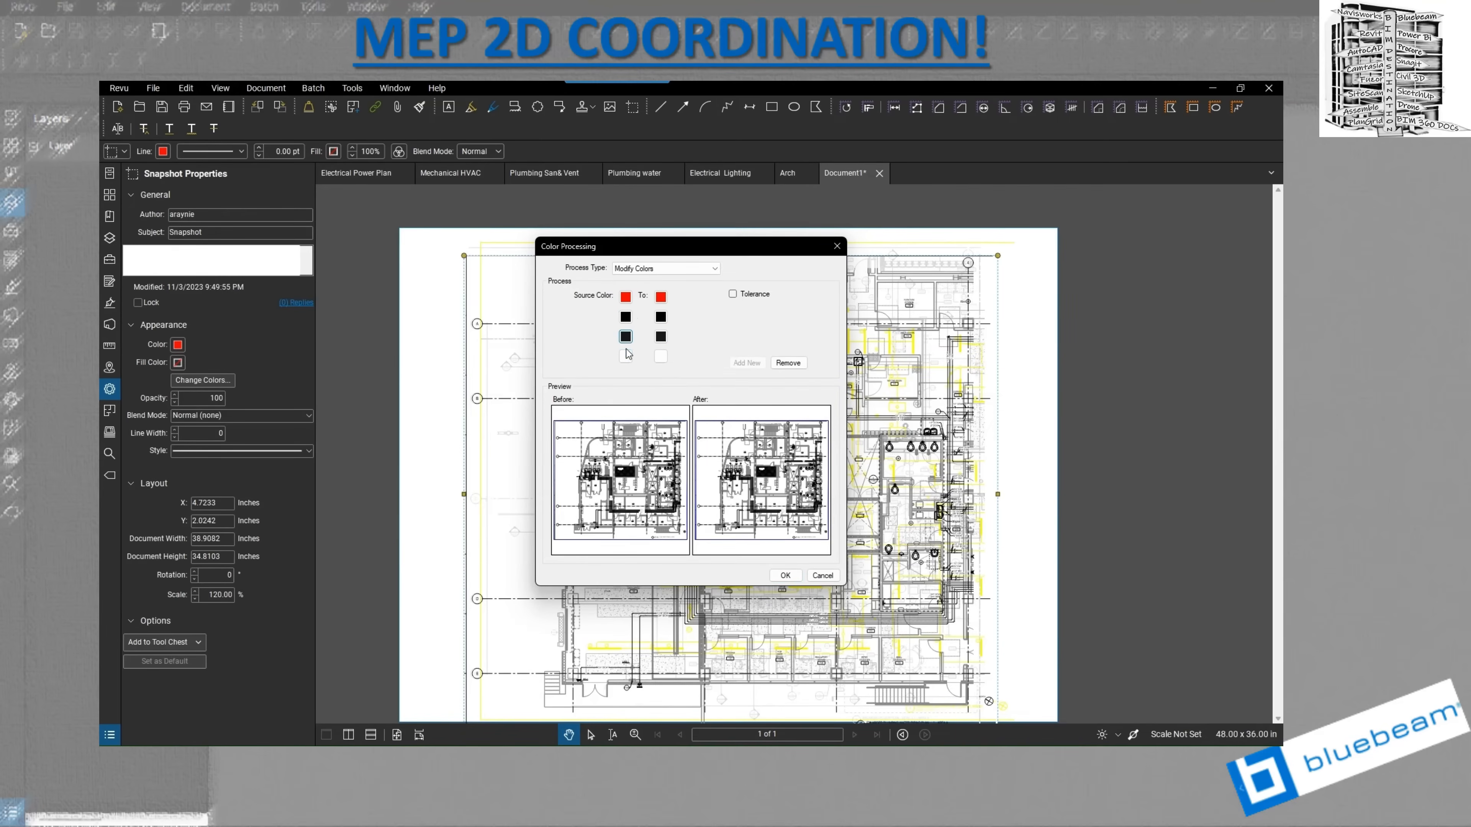
left_click(627, 357)
left_click(642, 375)
- Add the two grey shades and white of the plumbing water snapshot as further source colors
left_click(627, 362)
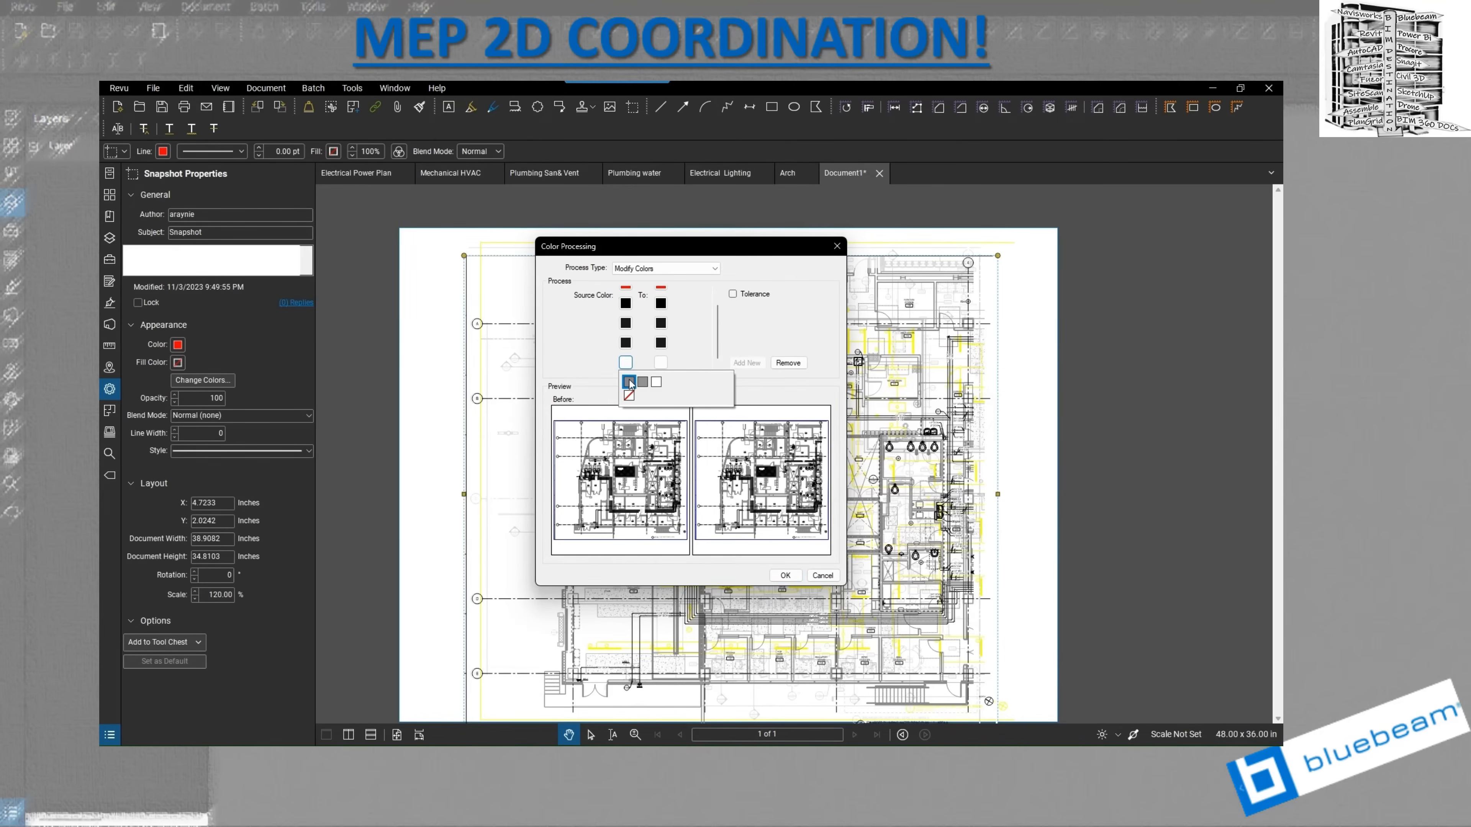
left_click(626, 362)
left_click(627, 365)
left_click(627, 379)
left_click(627, 364)
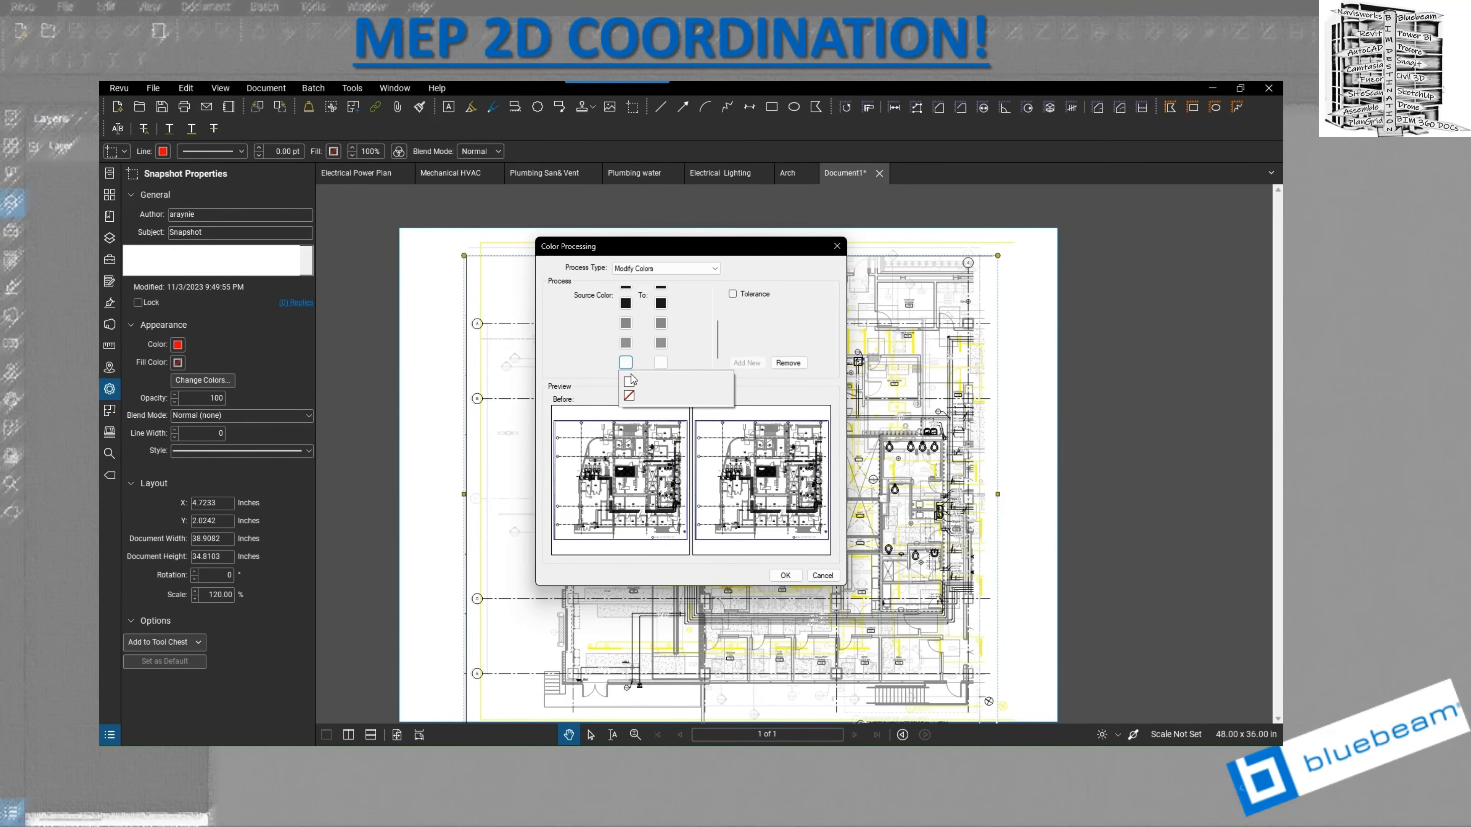
left_click(627, 379)
- Map the red source color of the plumbing water snapshot to transparent and the first black one to green
scroll(660, 348, "up", 3)
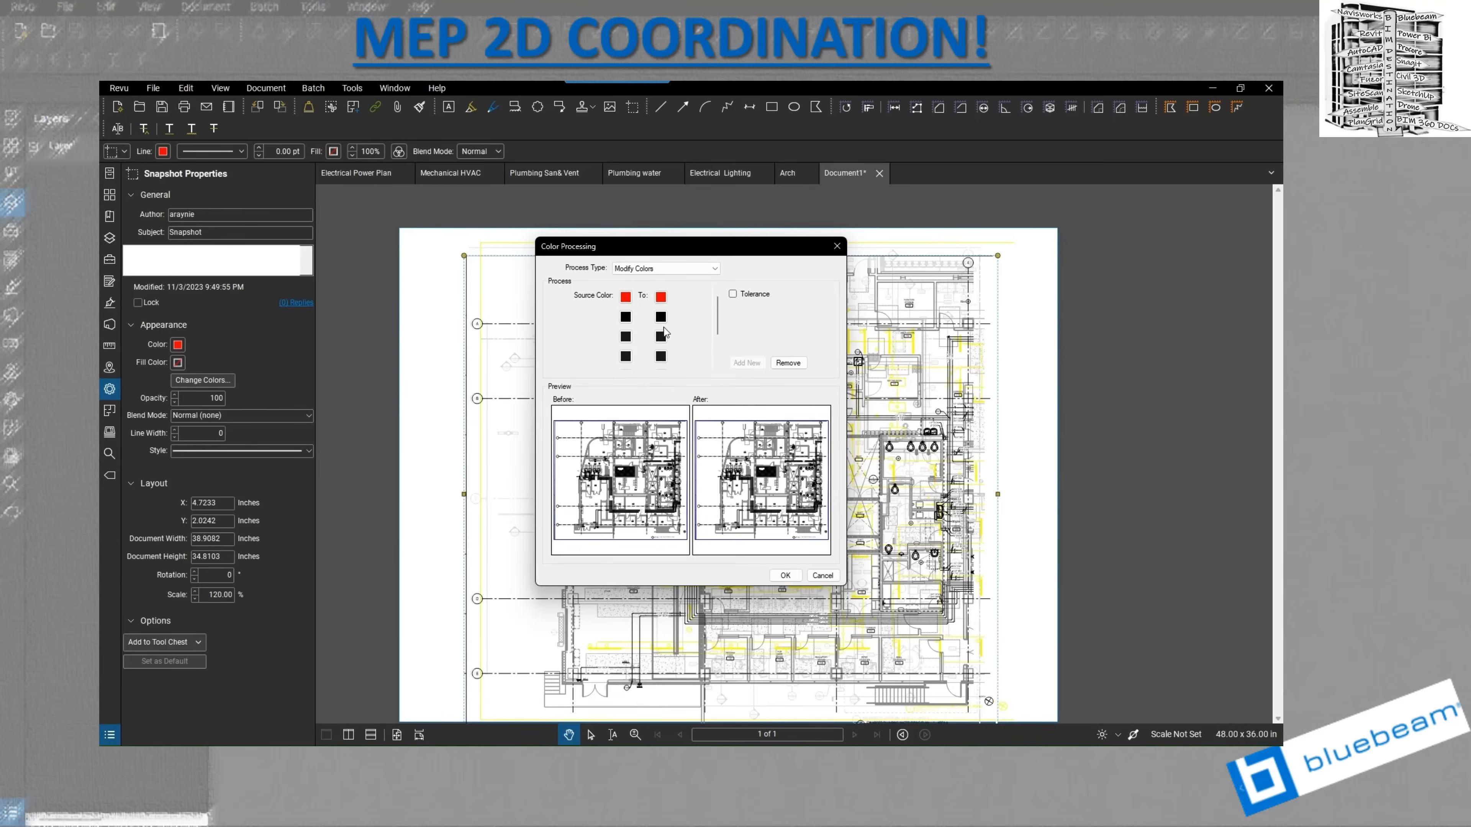
left_click(661, 297)
left_click(664, 385)
left_click(660, 317)
left_click(704, 377)
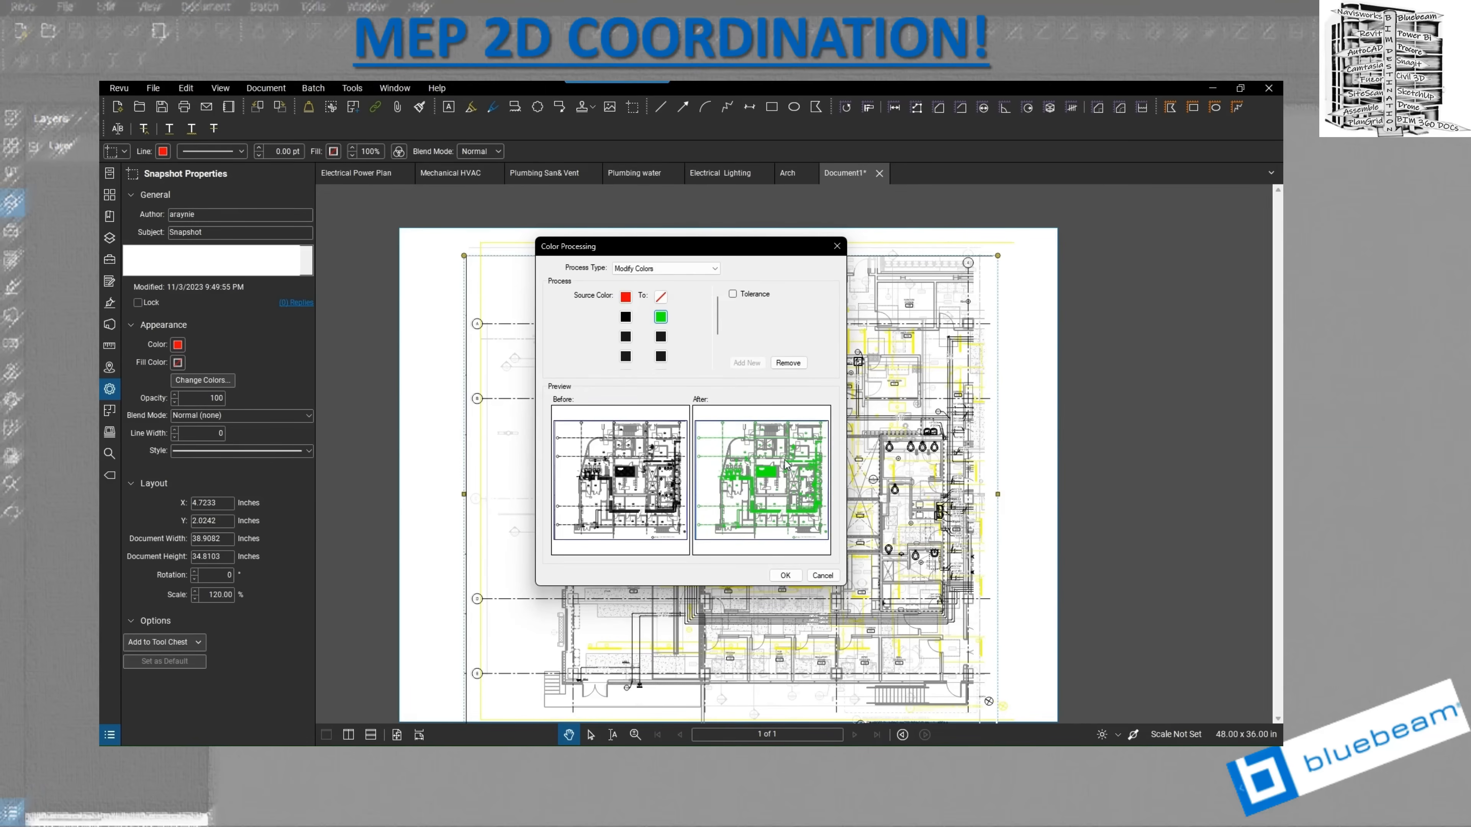
- Map the second and third black source colors of the plumbing water snapshot to transparent
left_click(660, 337)
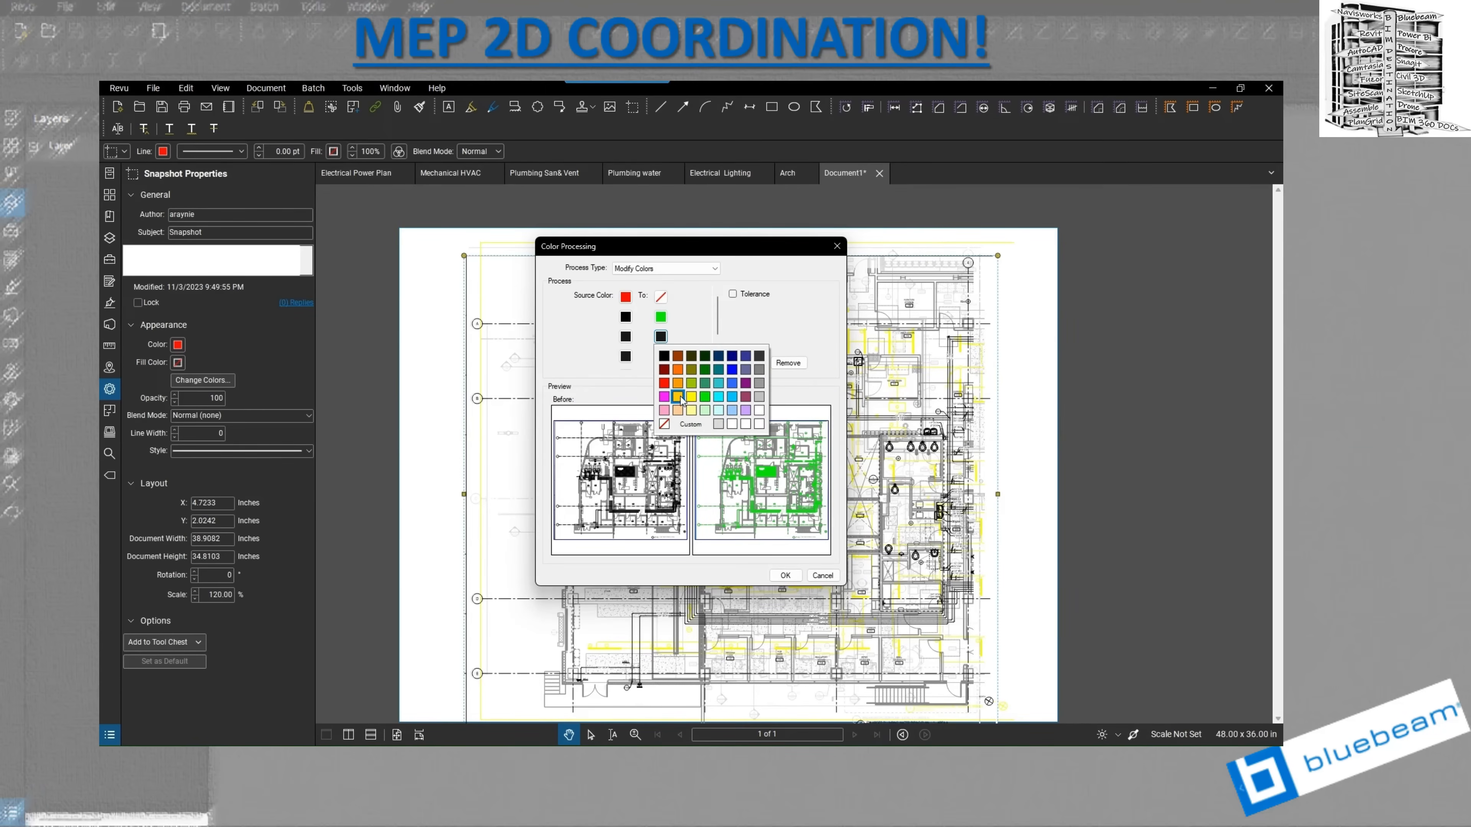
left_click(693, 397)
left_click(663, 342)
left_click(666, 426)
left_click(662, 358)
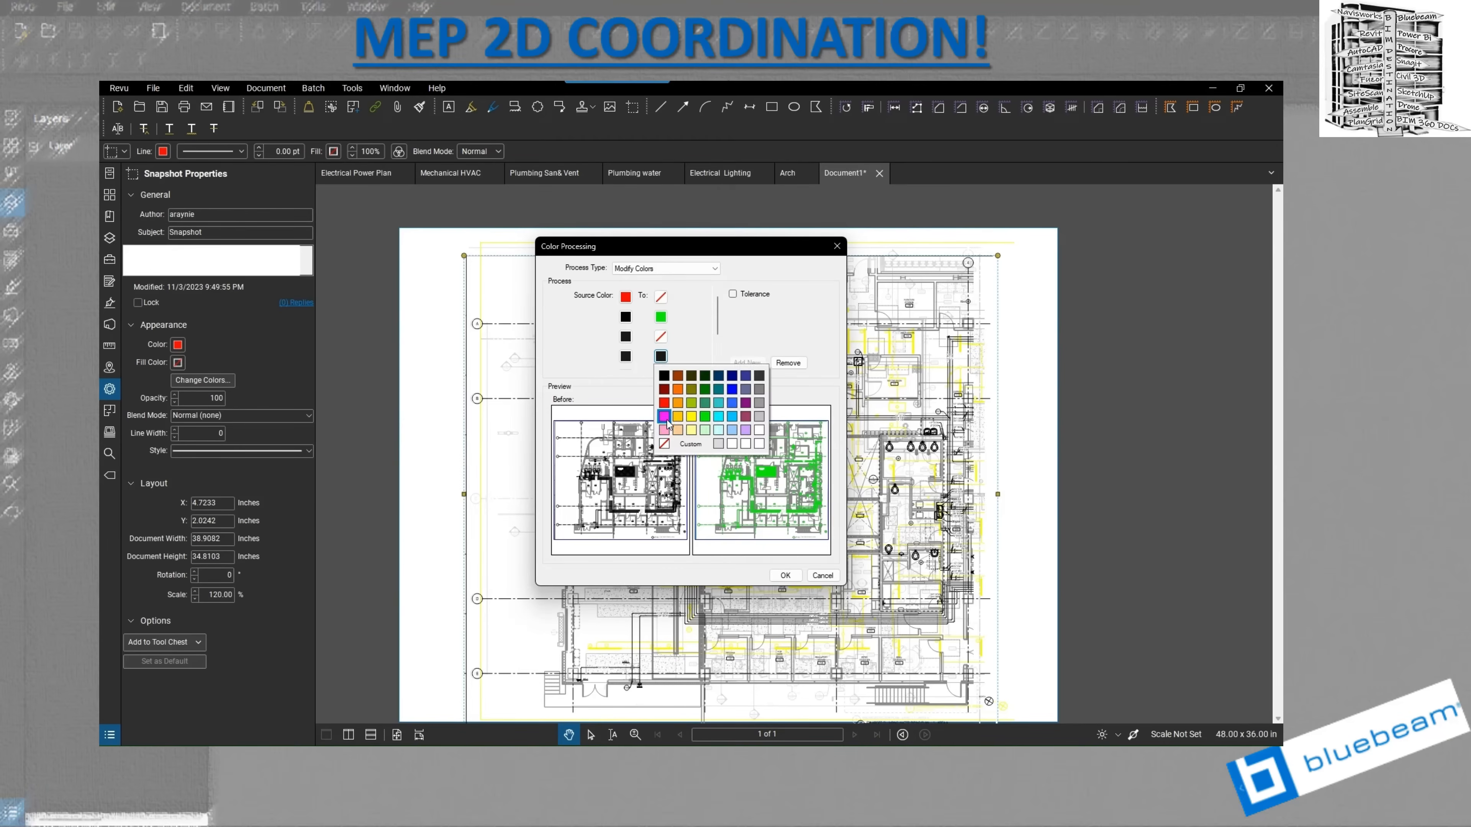
left_click(666, 443)
- Map both grey source colors and the white one of the plumbing water snapshot to transparent
scroll(693, 365, "down", 1)
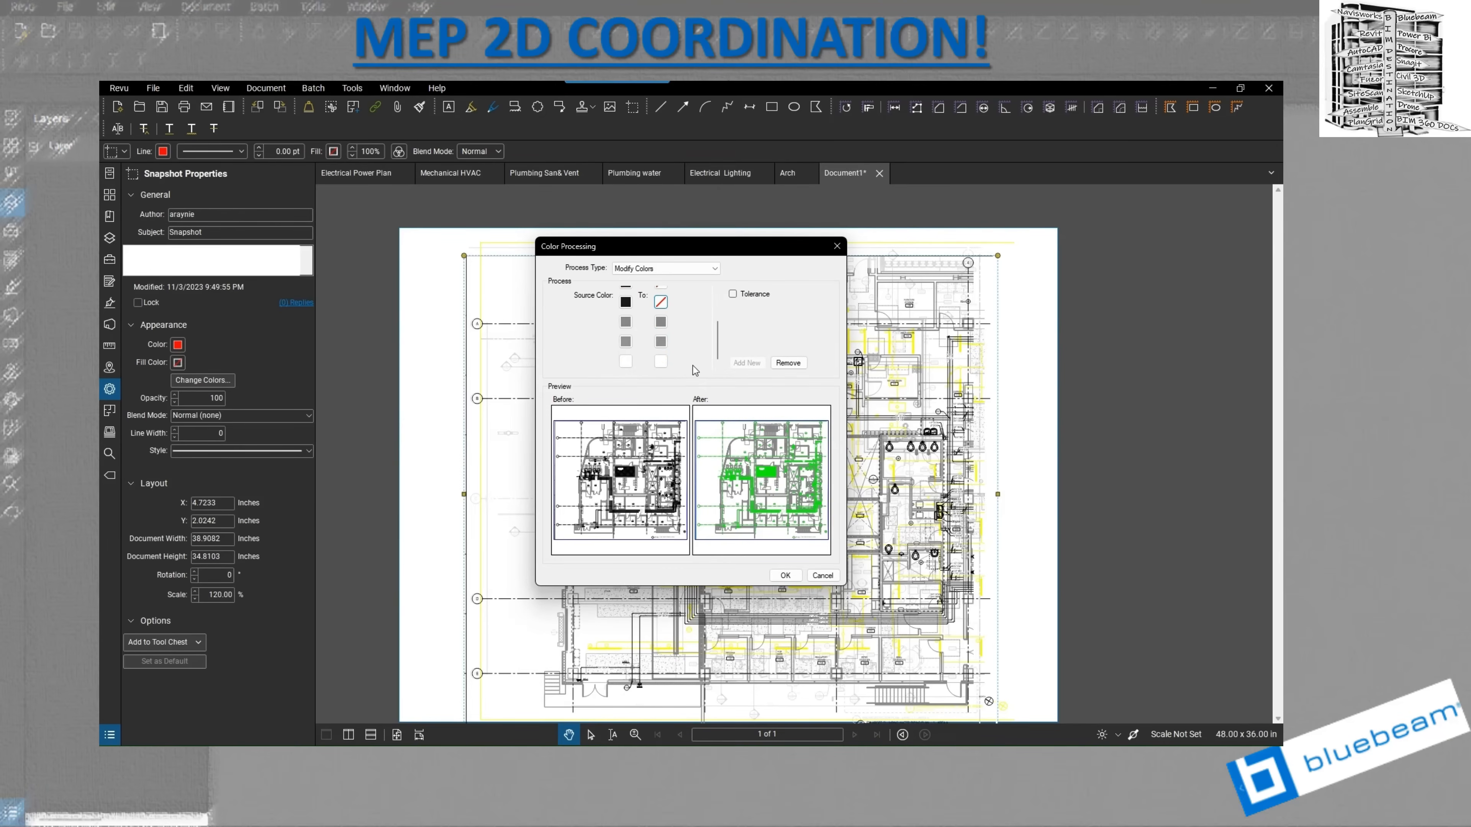
left_click(662, 323)
left_click(668, 407)
left_click(661, 341)
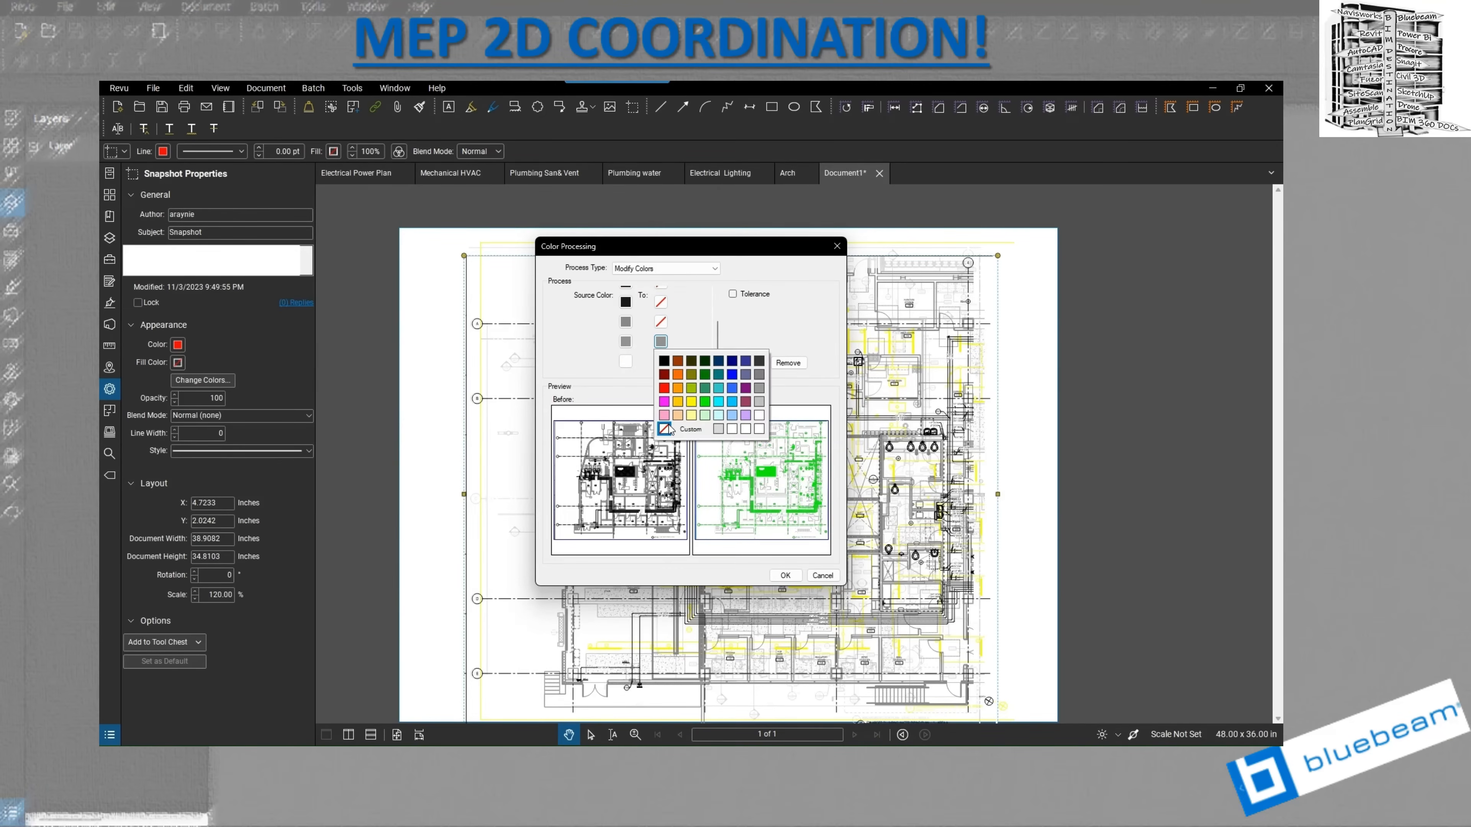
left_click(664, 429)
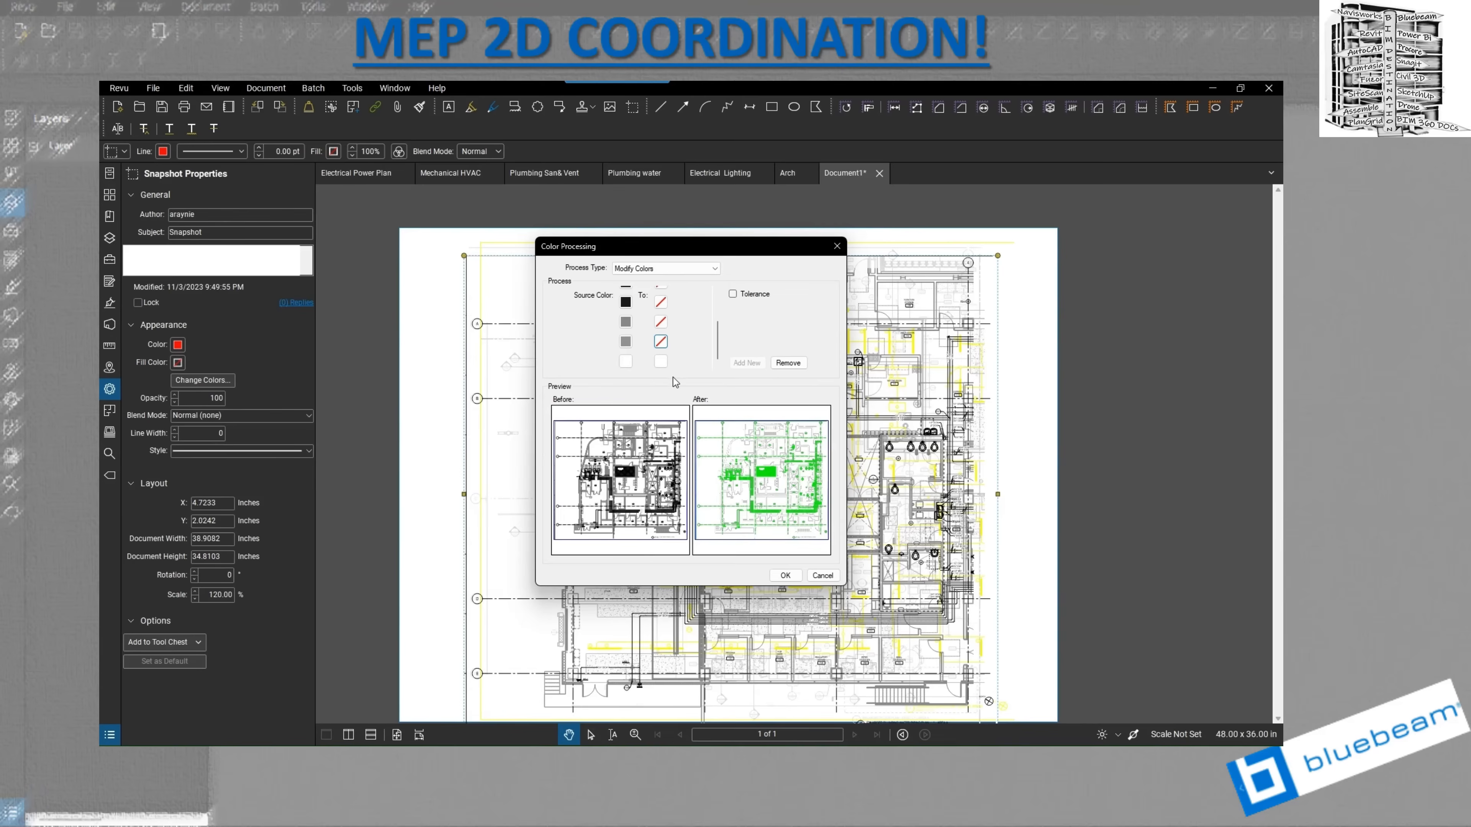
left_click(660, 361)
left_click(664, 452)
- Apply the color changes to the plumbing water snapshot and lock it in place
left_click(785, 575)
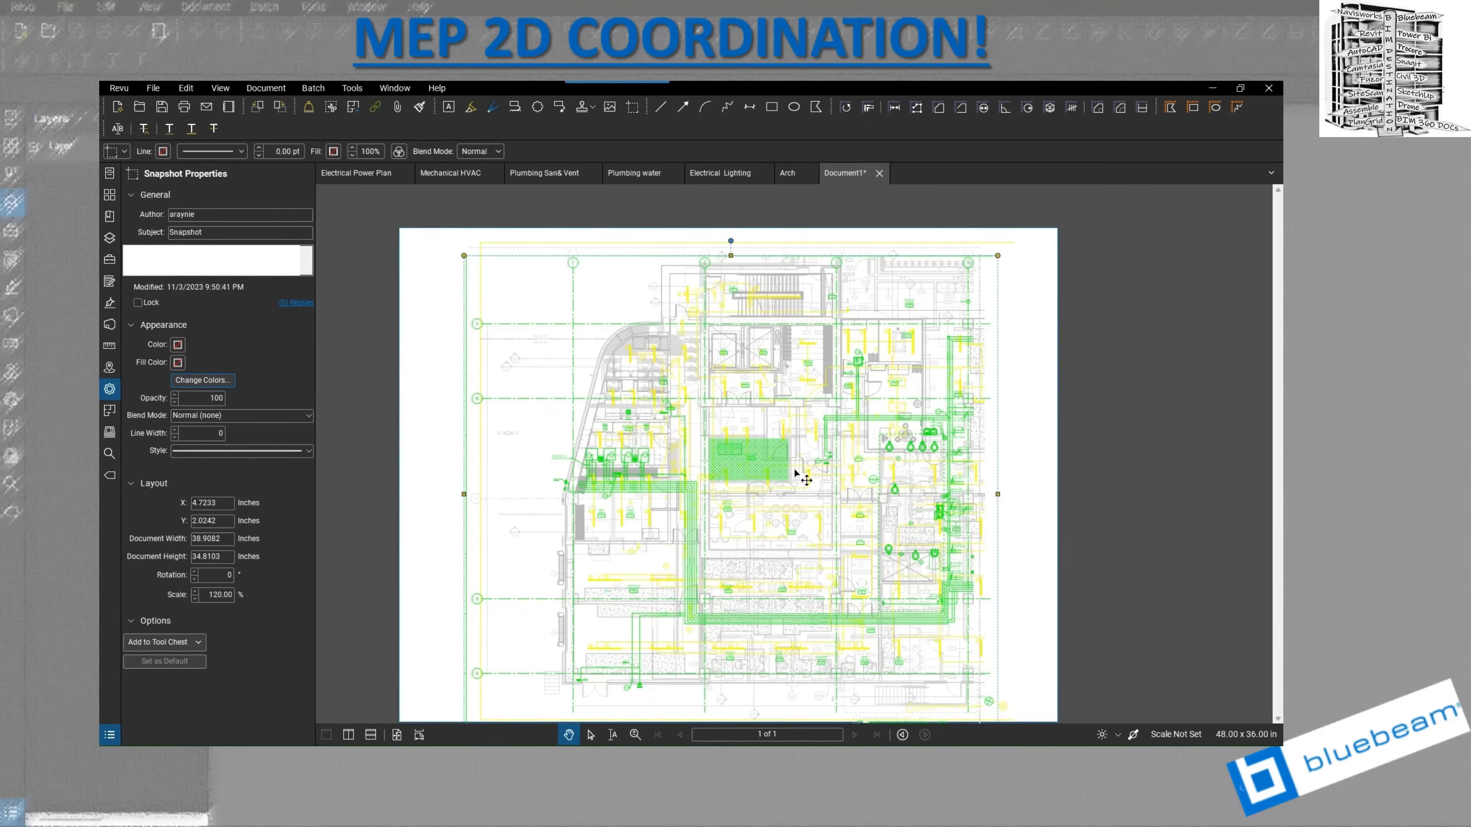
right_click(783, 465)
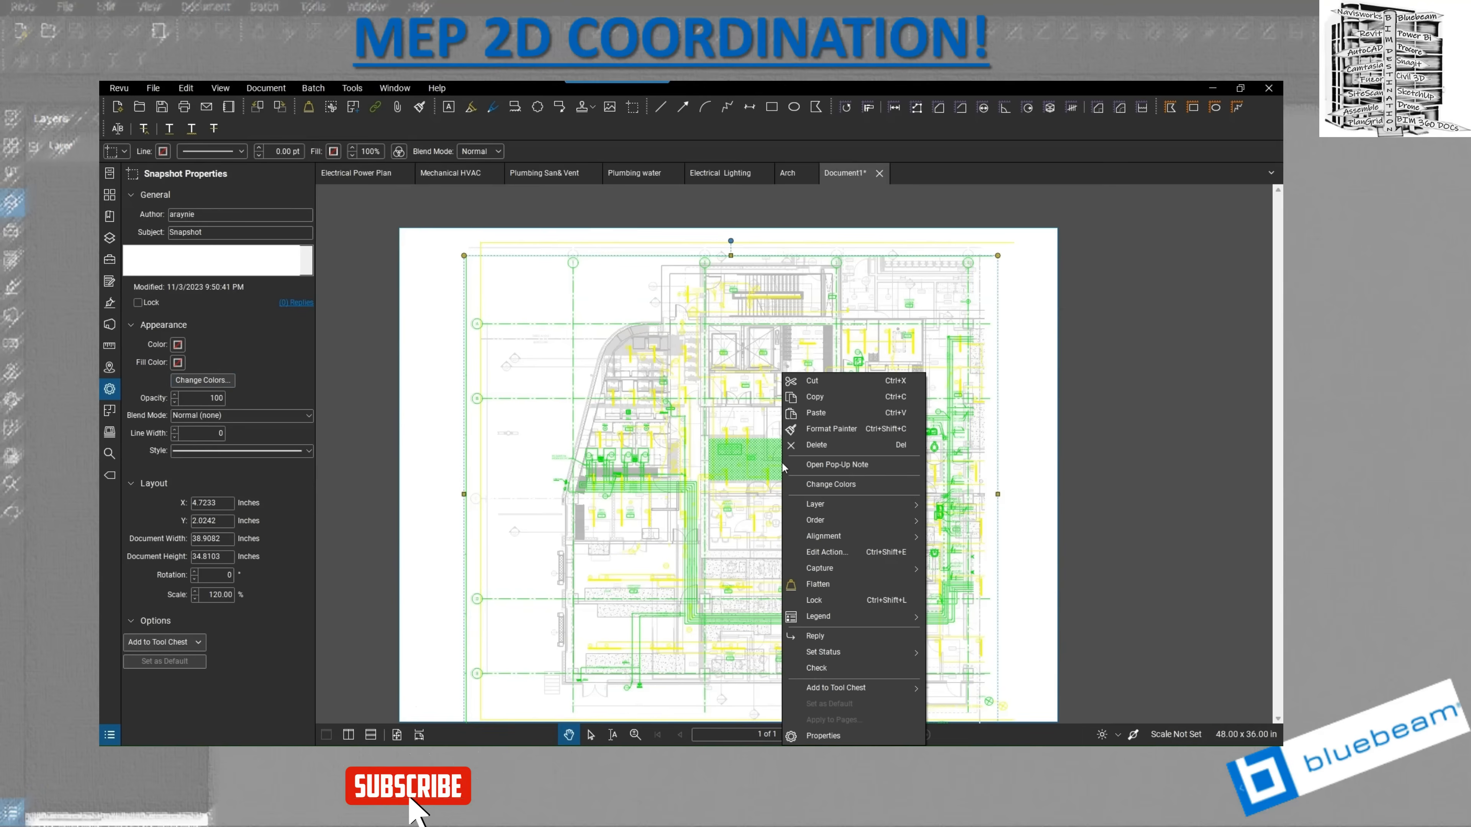
left_click(841, 601)
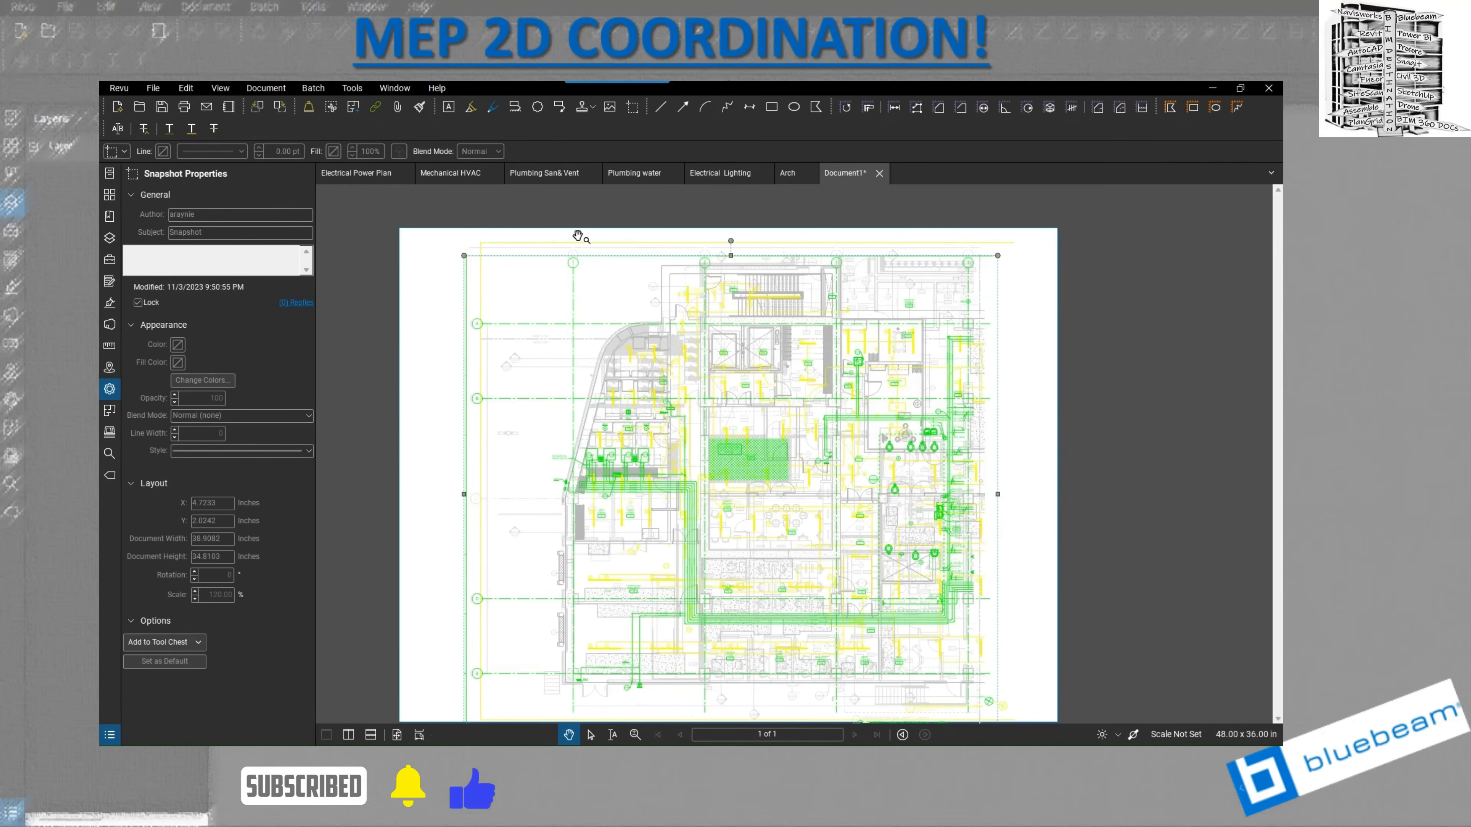
- Capture a snapshot of the Plumbing San&Vent plan within its drawing border and return to Document1
left_click(546, 176)
scroll(685, 470, "down", 5)
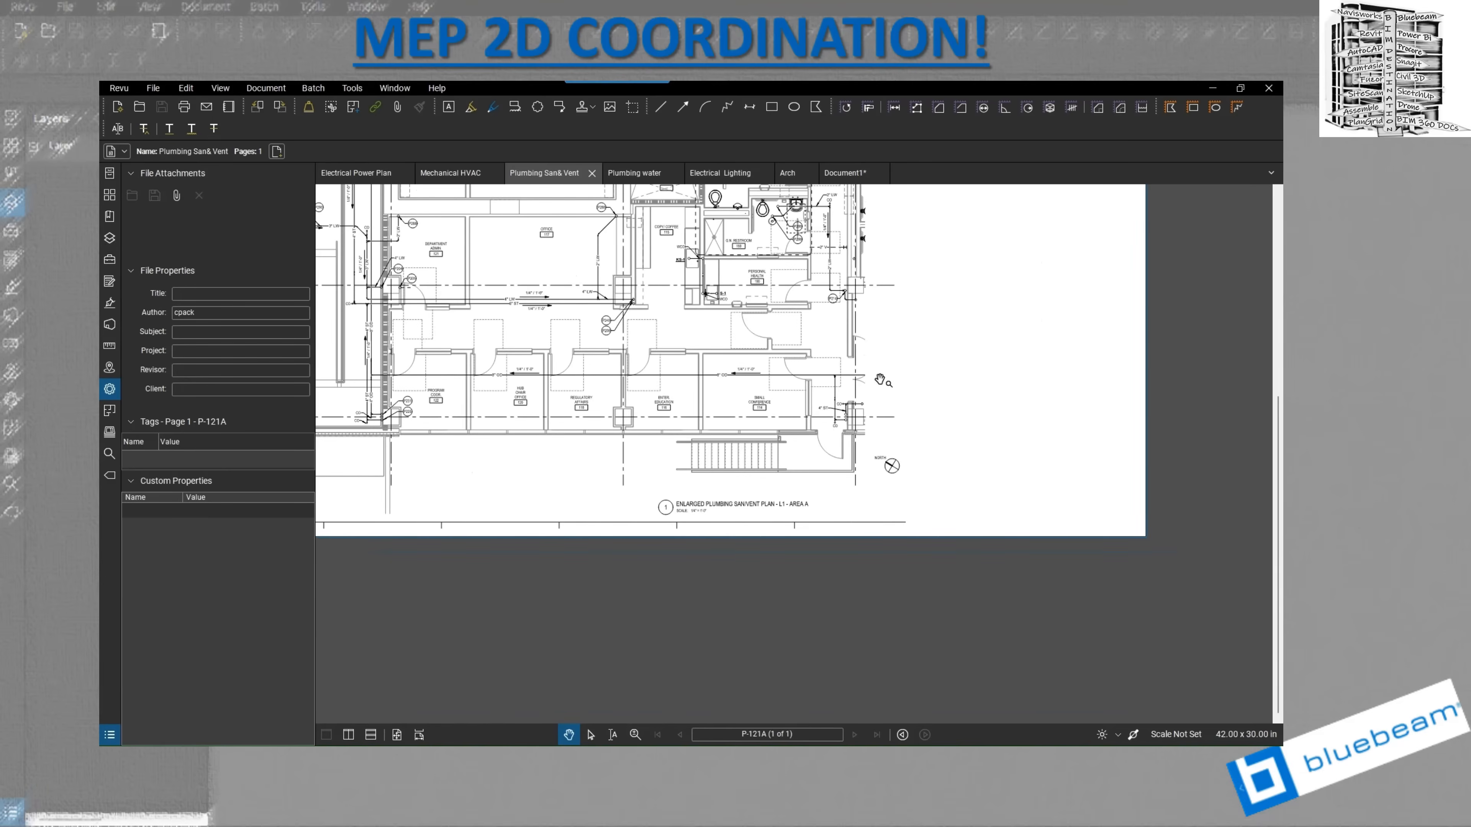
left_click_drag(547, 492, 638, 687)
scroll(637, 687, "down", 3)
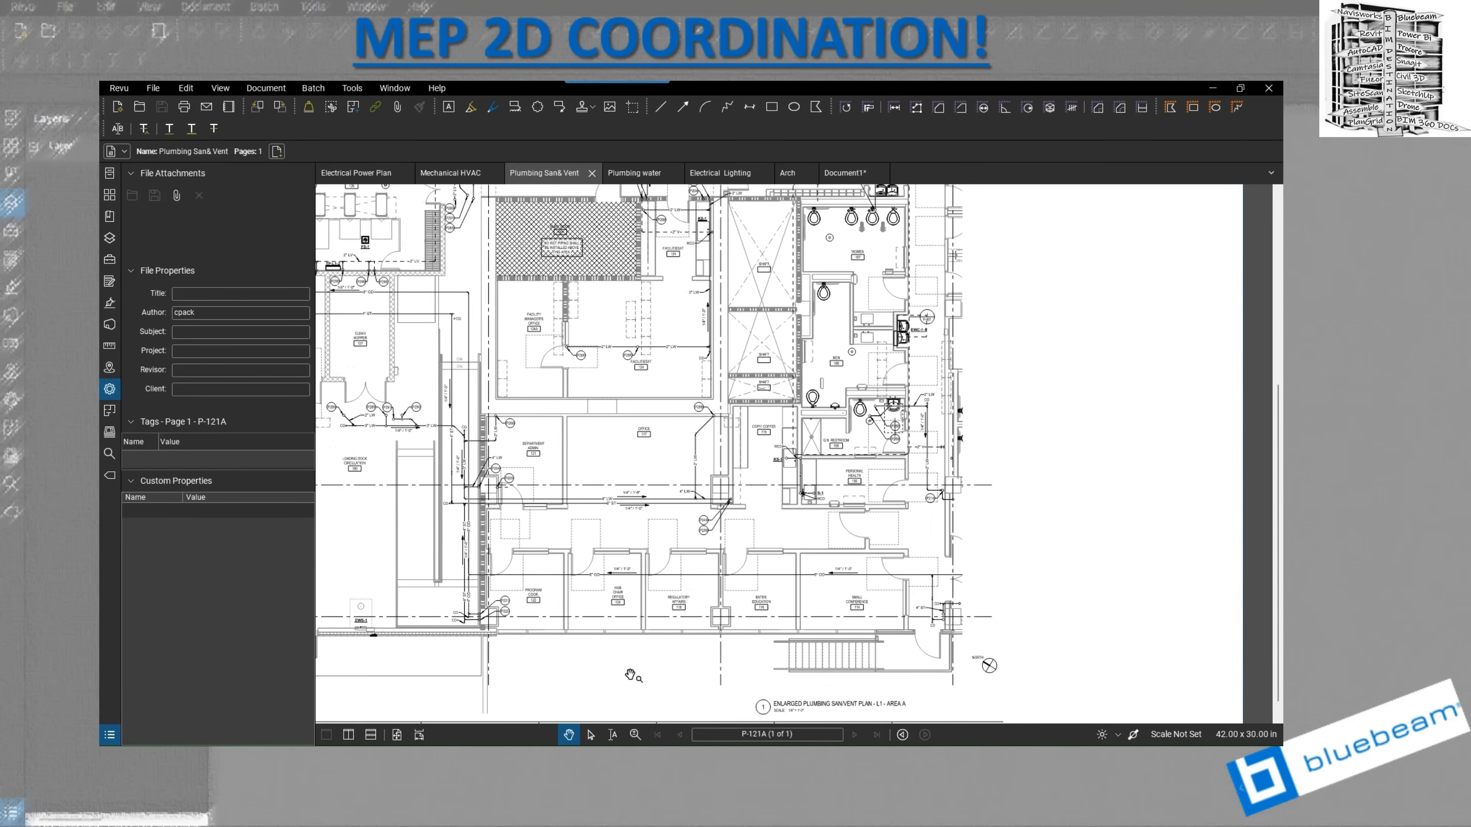
left_click_drag(389, 423, 423, 419)
left_click(631, 107)
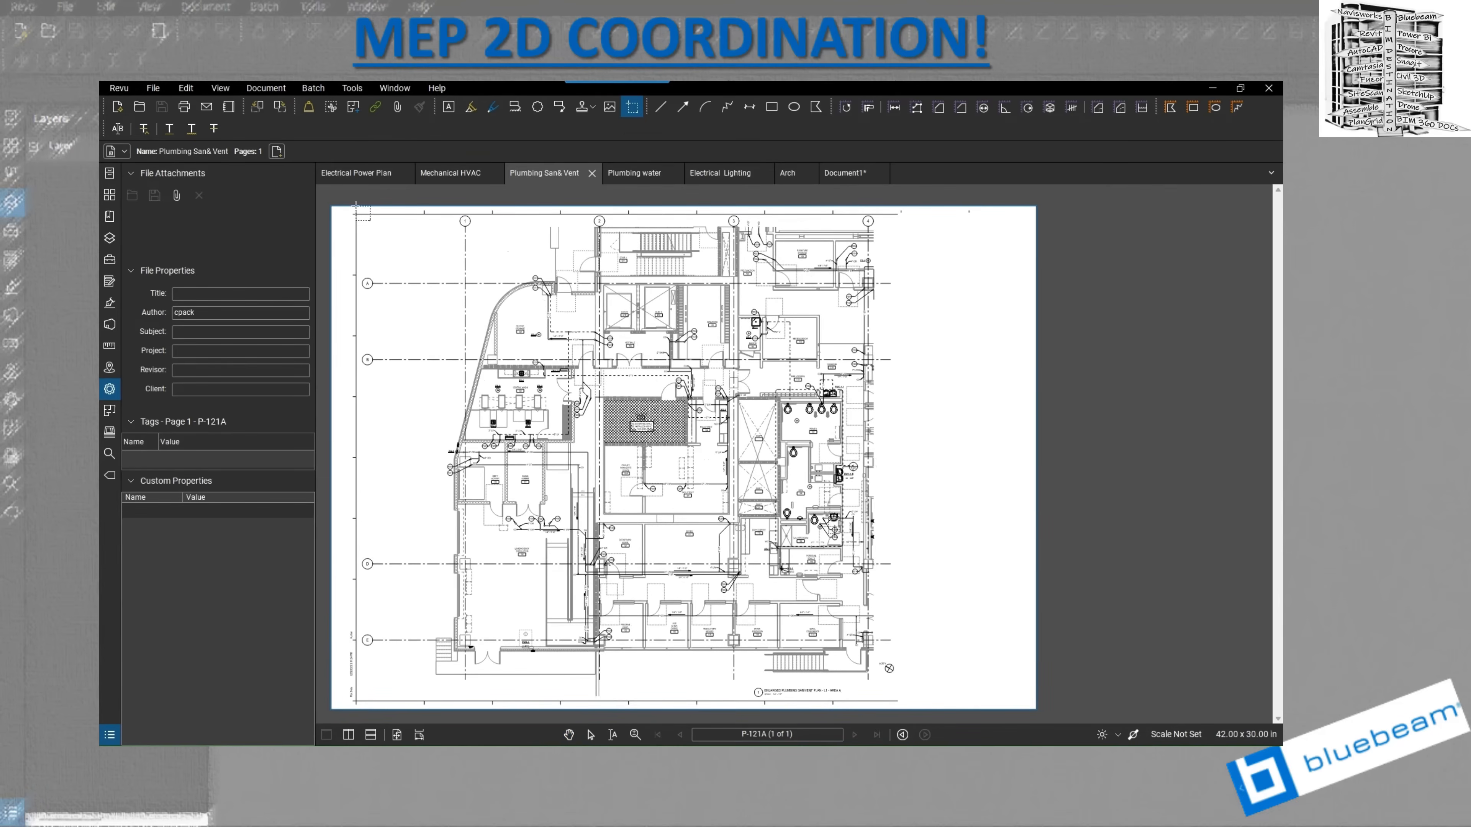
mouse_move(355, 214)
left_mouse_down()
mouse_move(471, 363)
mouse_move(874, 268)
mouse_move(909, 226)
mouse_move(881, 519)
mouse_move(899, 687)
mouse_move(355, 682)
mouse_move(363, 202)
left_mouse_up()
left_click(363, 202)
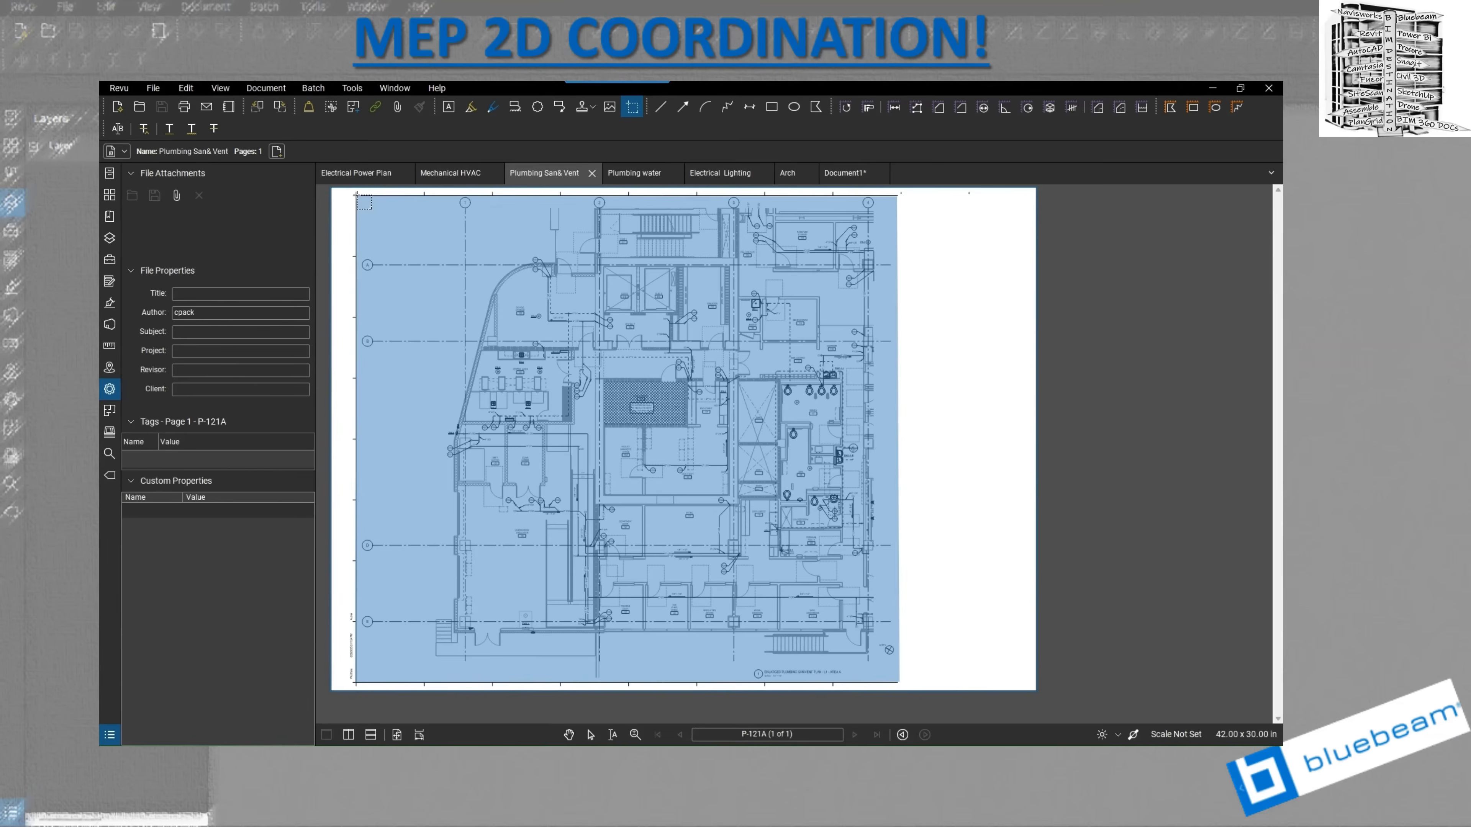
left_click(845, 172)
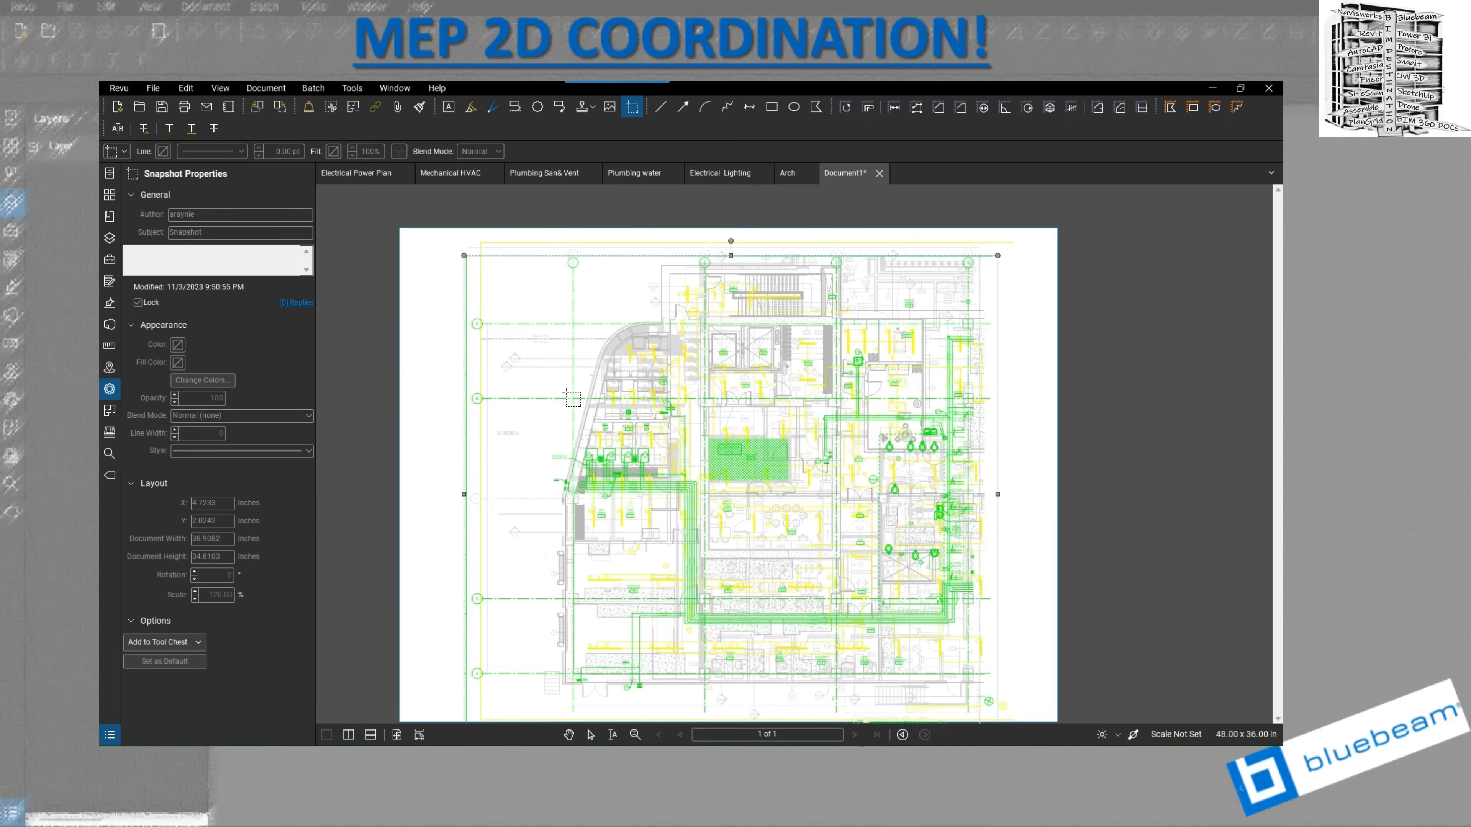
- Paste the Plumbing San&Vent snapshot into Document1 and move it roughly over the existing plan overlay
key("ctrl+v")
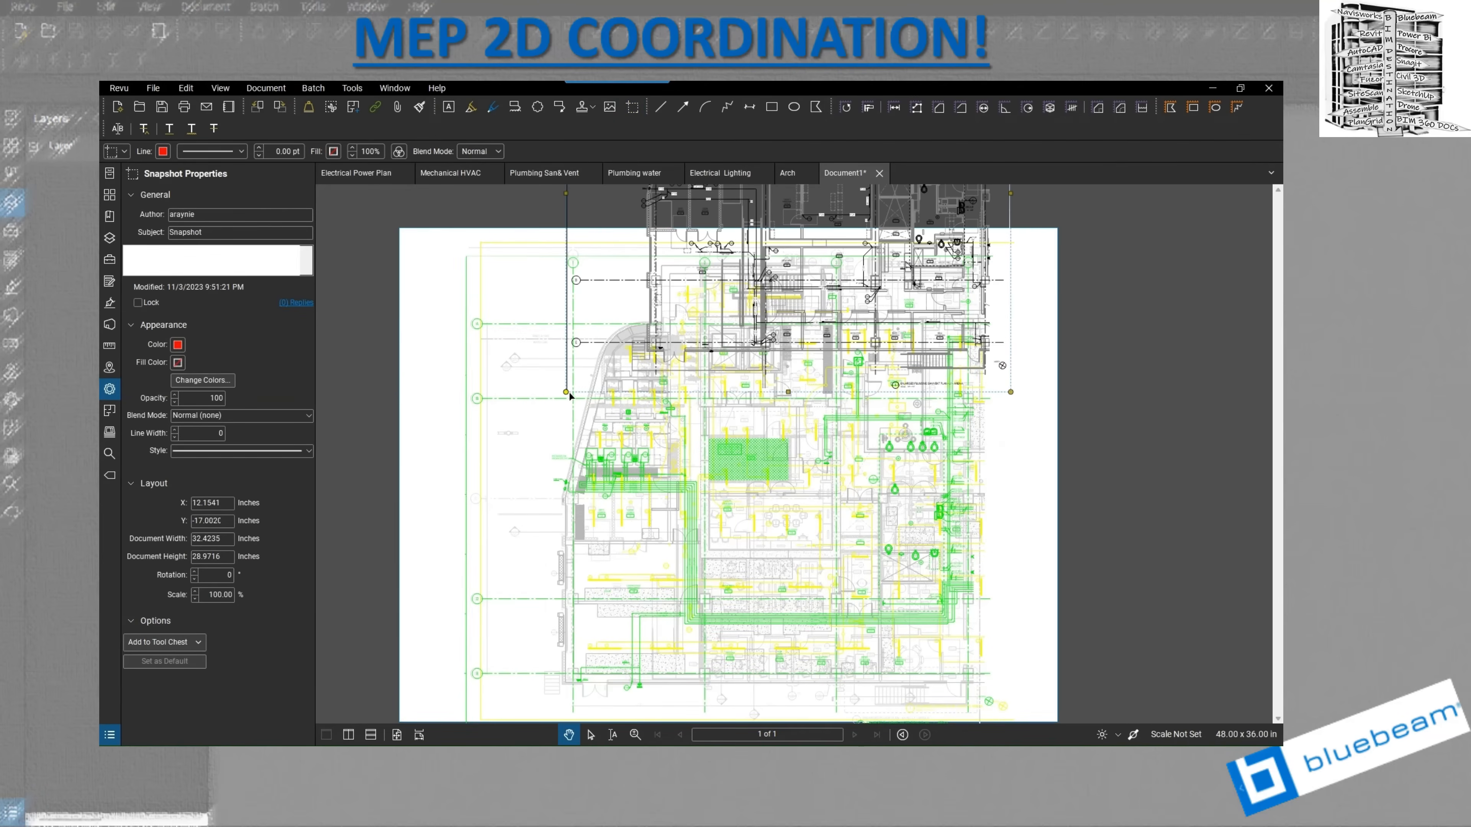
left_click_drag(712, 249, 644, 507)
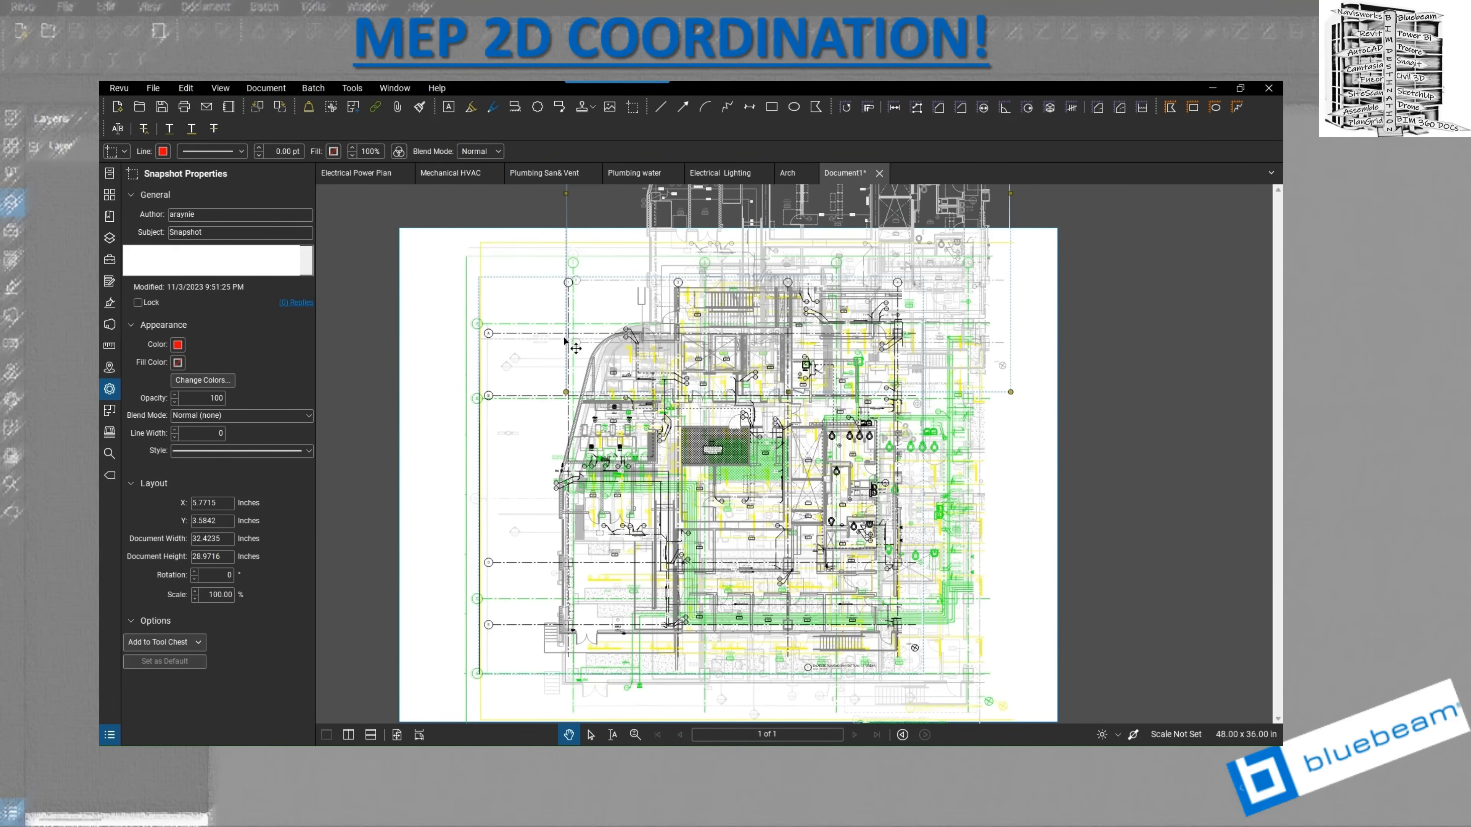
mouse_move(570, 337)
left_mouse_down()
mouse_move(563, 328)
mouse_move(638, 342)
mouse_move(632, 331)
left_mouse_up()
scroll(564, 329, "up", 5)
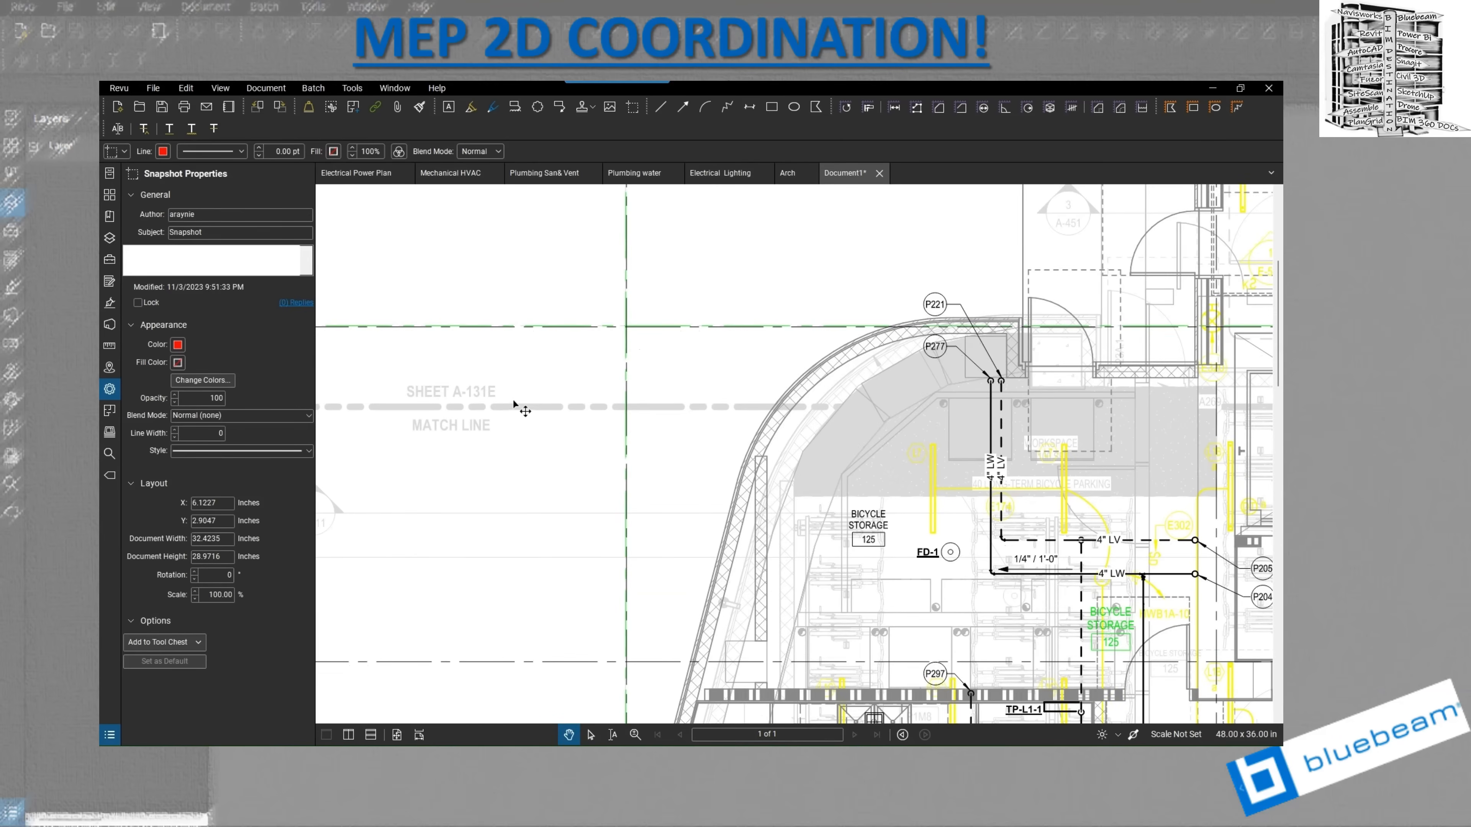
scroll(514, 402, "down", 4)
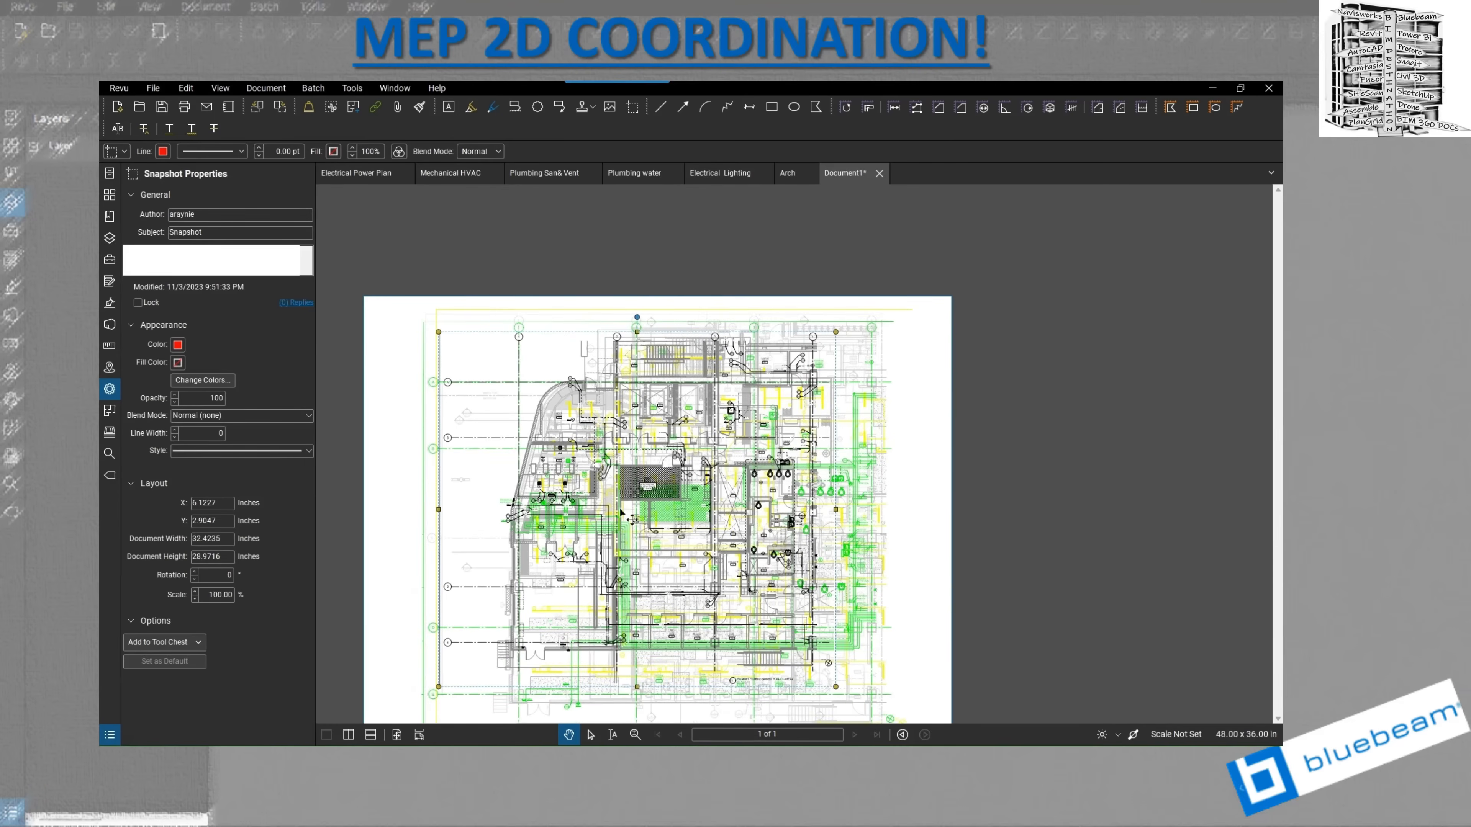
- Set the scale of the Plumbing San&Vent snapshot to 120%
right_click(678, 496)
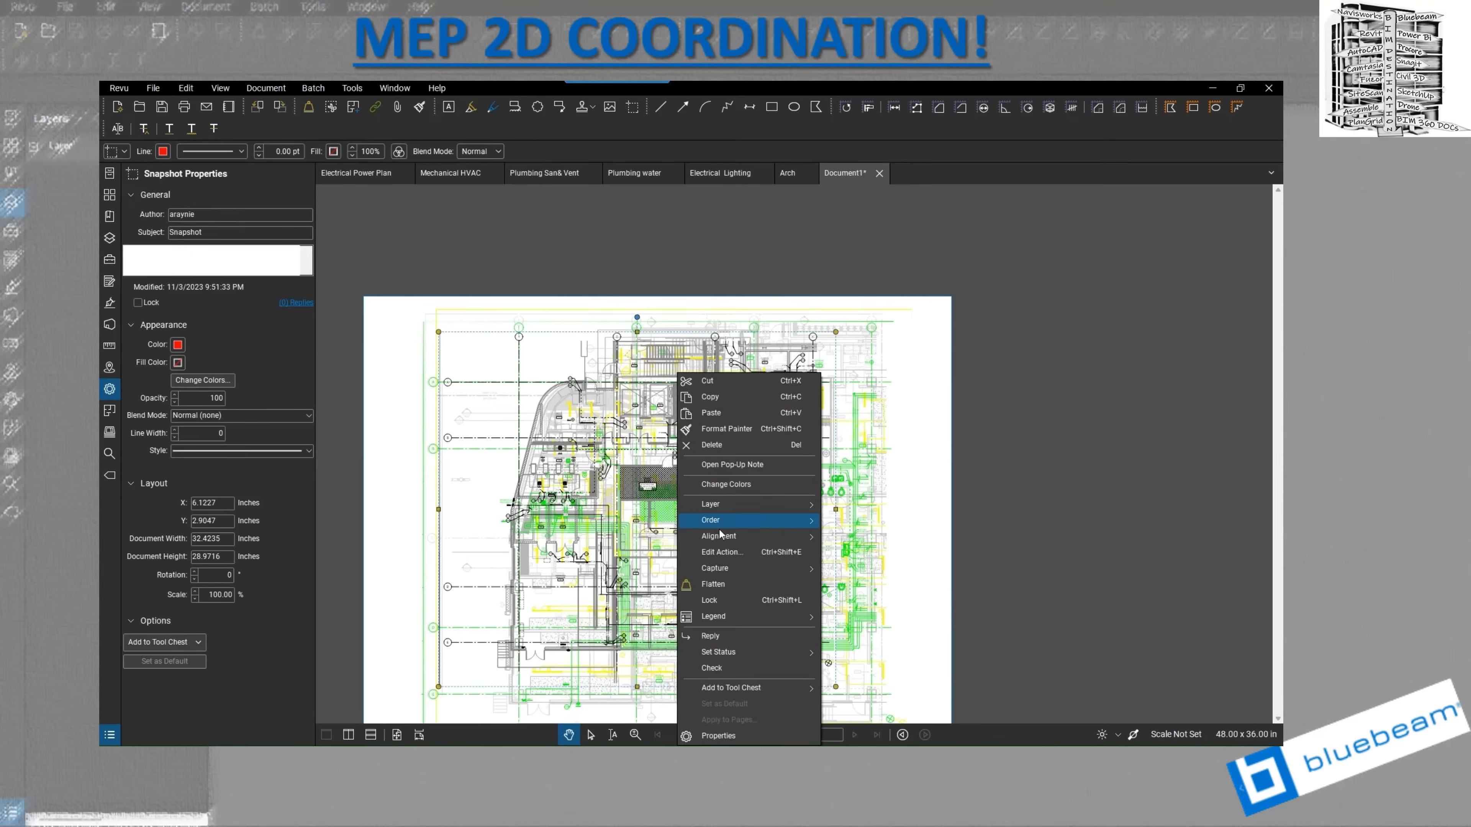
left_click(194, 592)
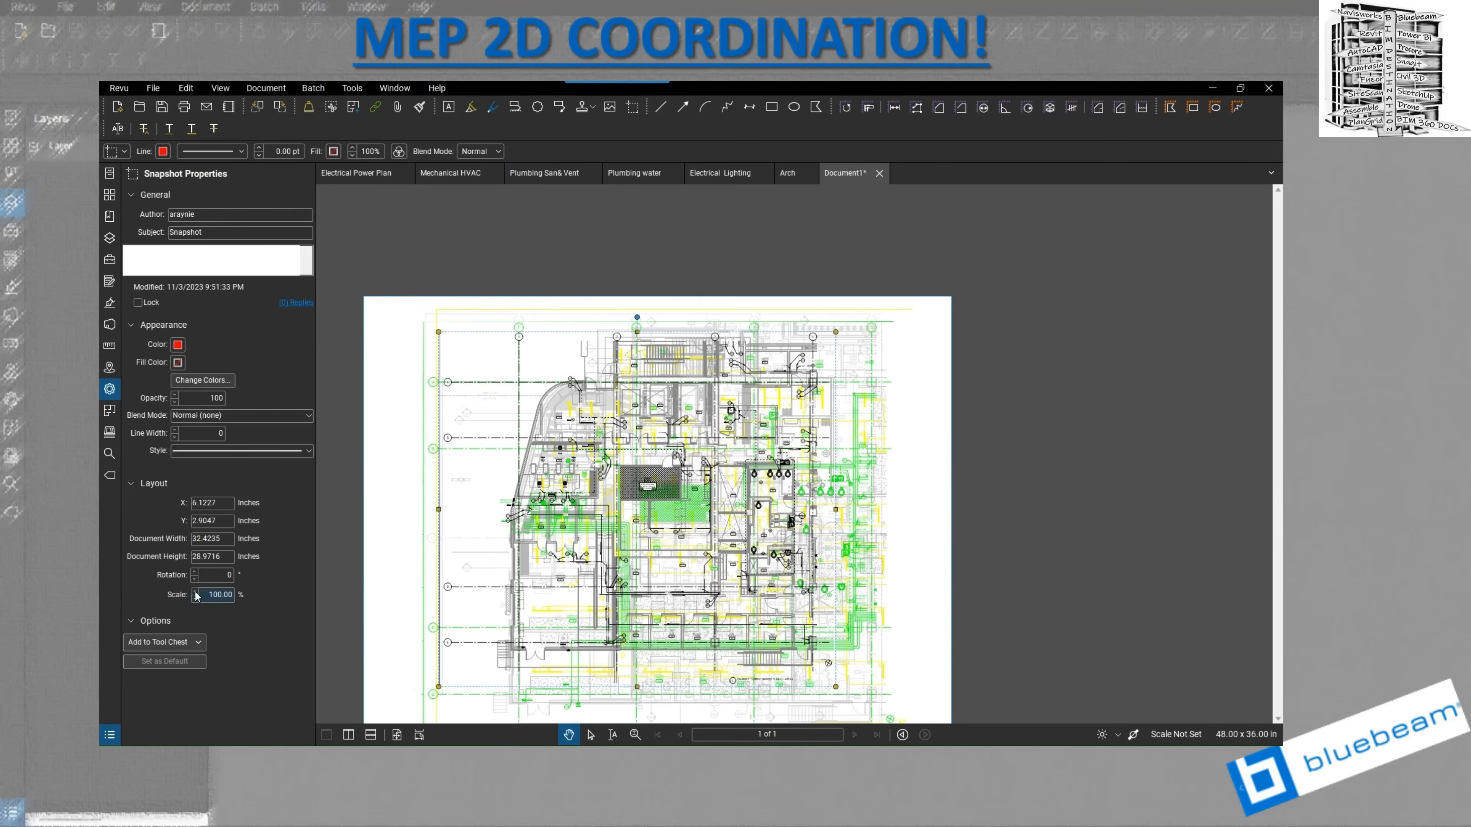
key("Up")
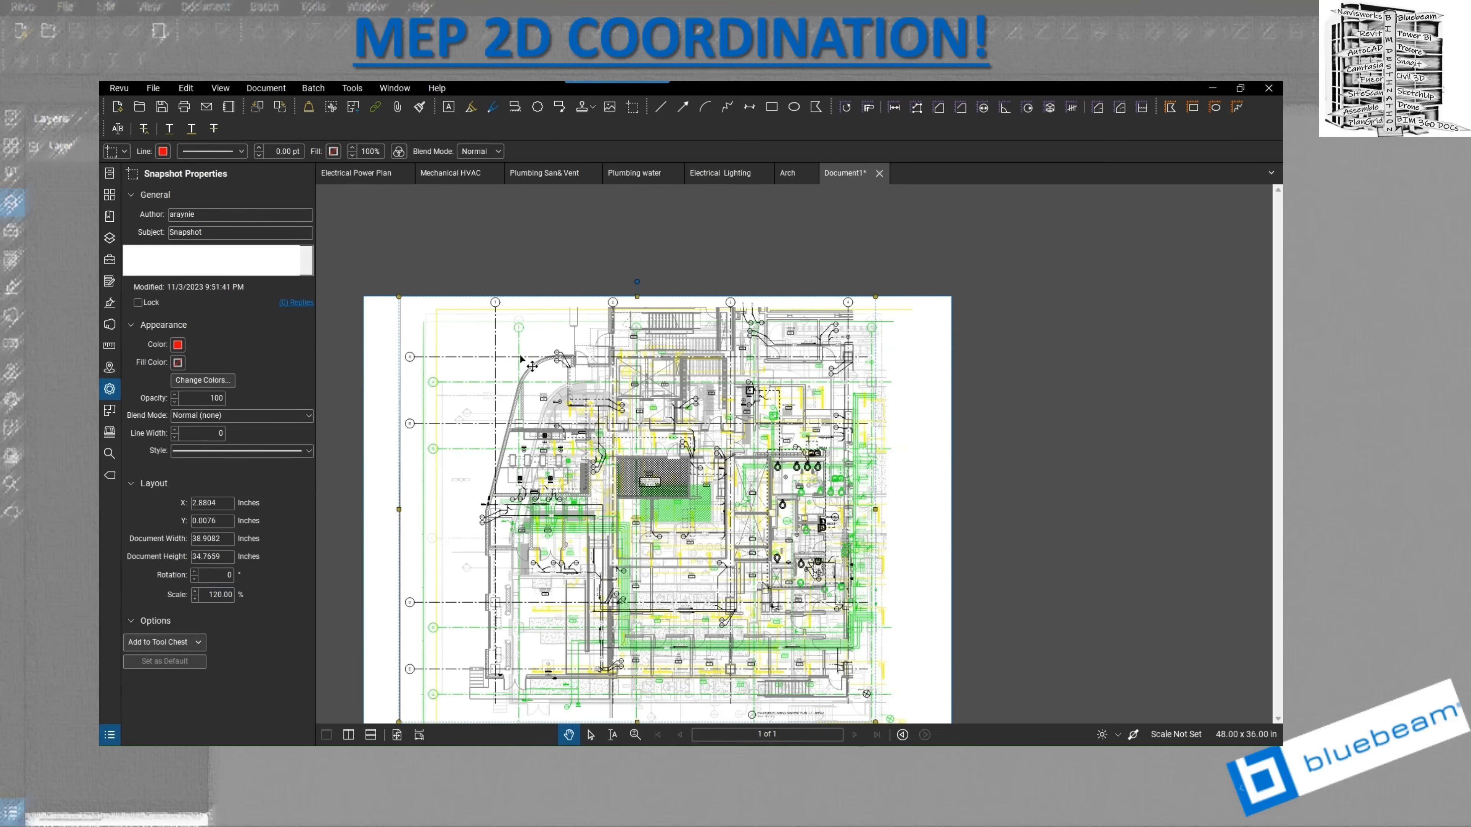
- Align the A-1 grid intersection of the Plumbing San&Vent snapshot precisely with the same intersection of the underlying plans
scroll(520, 360, "up", 3)
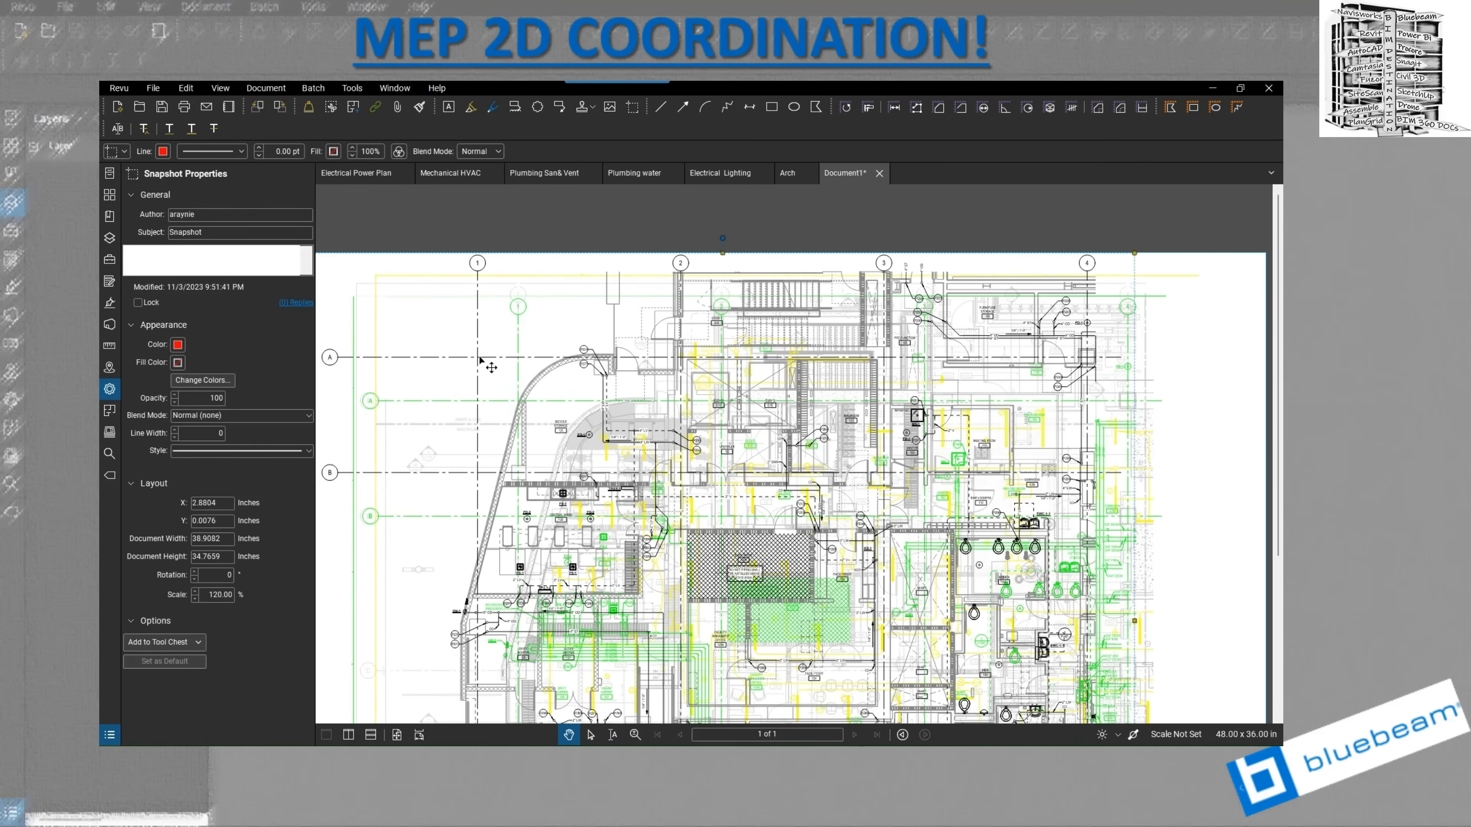
left_click_drag(481, 361, 523, 404)
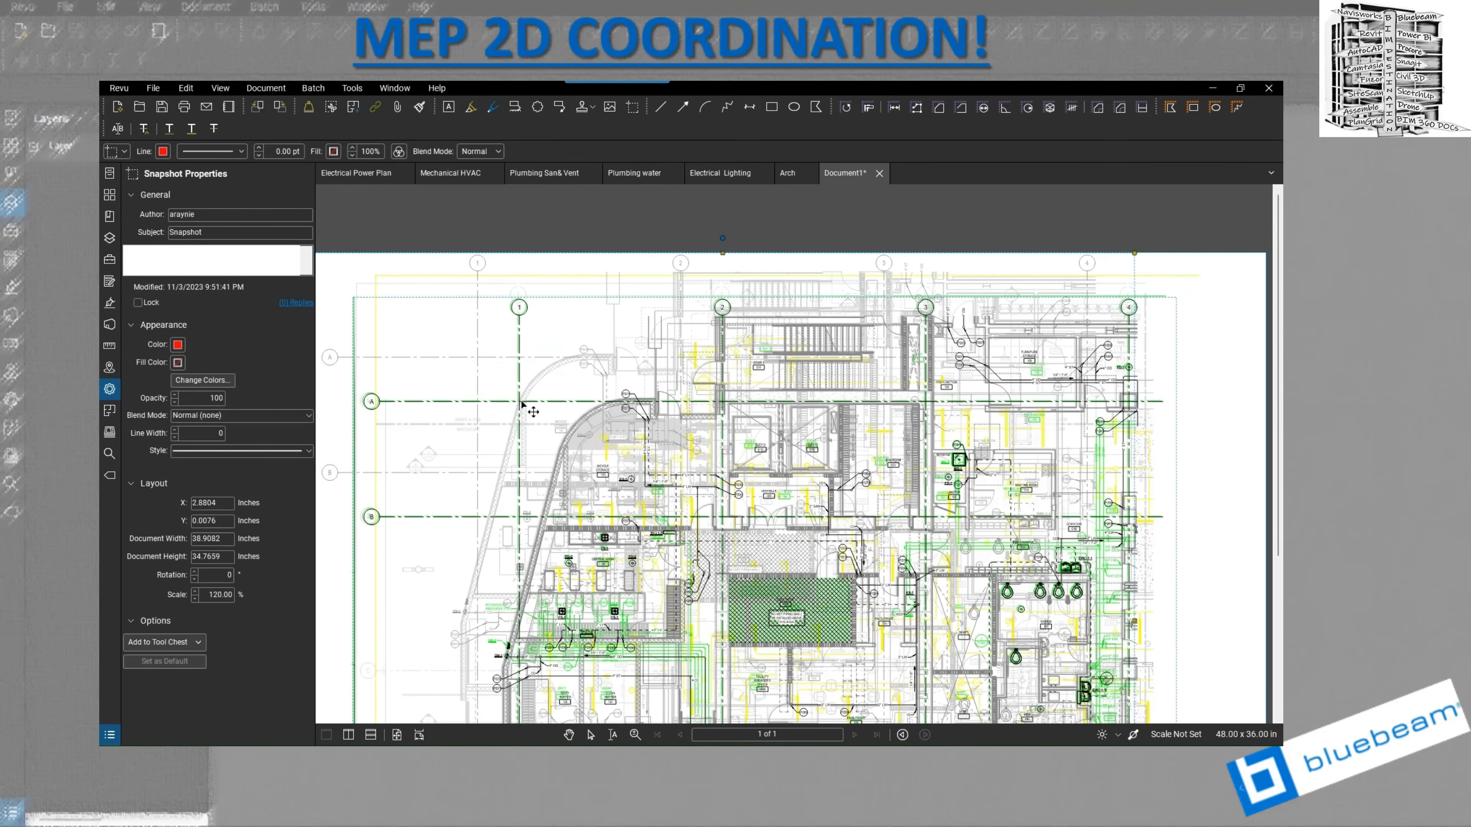
left_click_drag(521, 404, 521, 403)
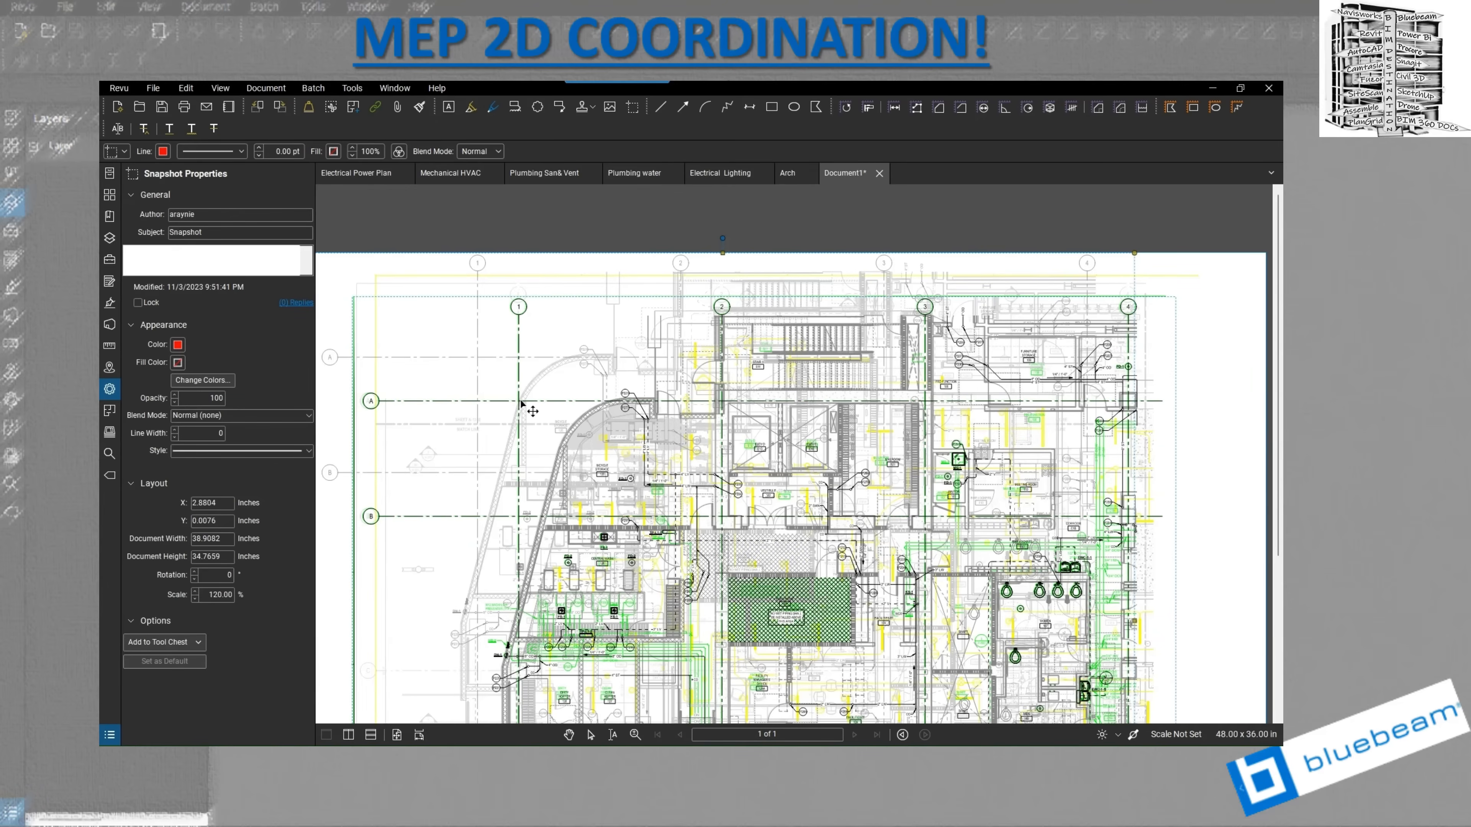
scroll(520, 401, "up", 8)
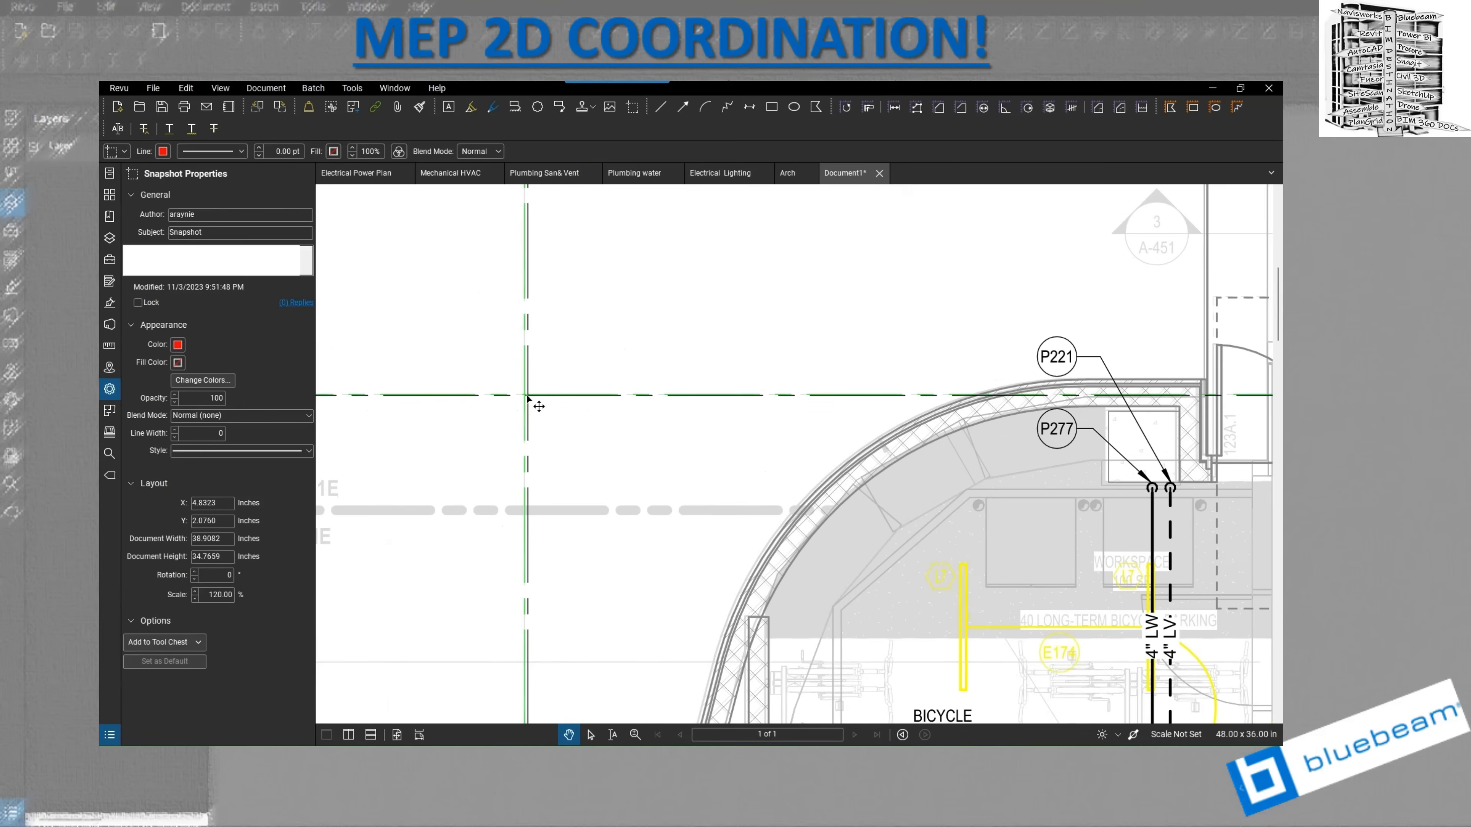
left_click_drag(528, 399, 524, 399)
key("Left")
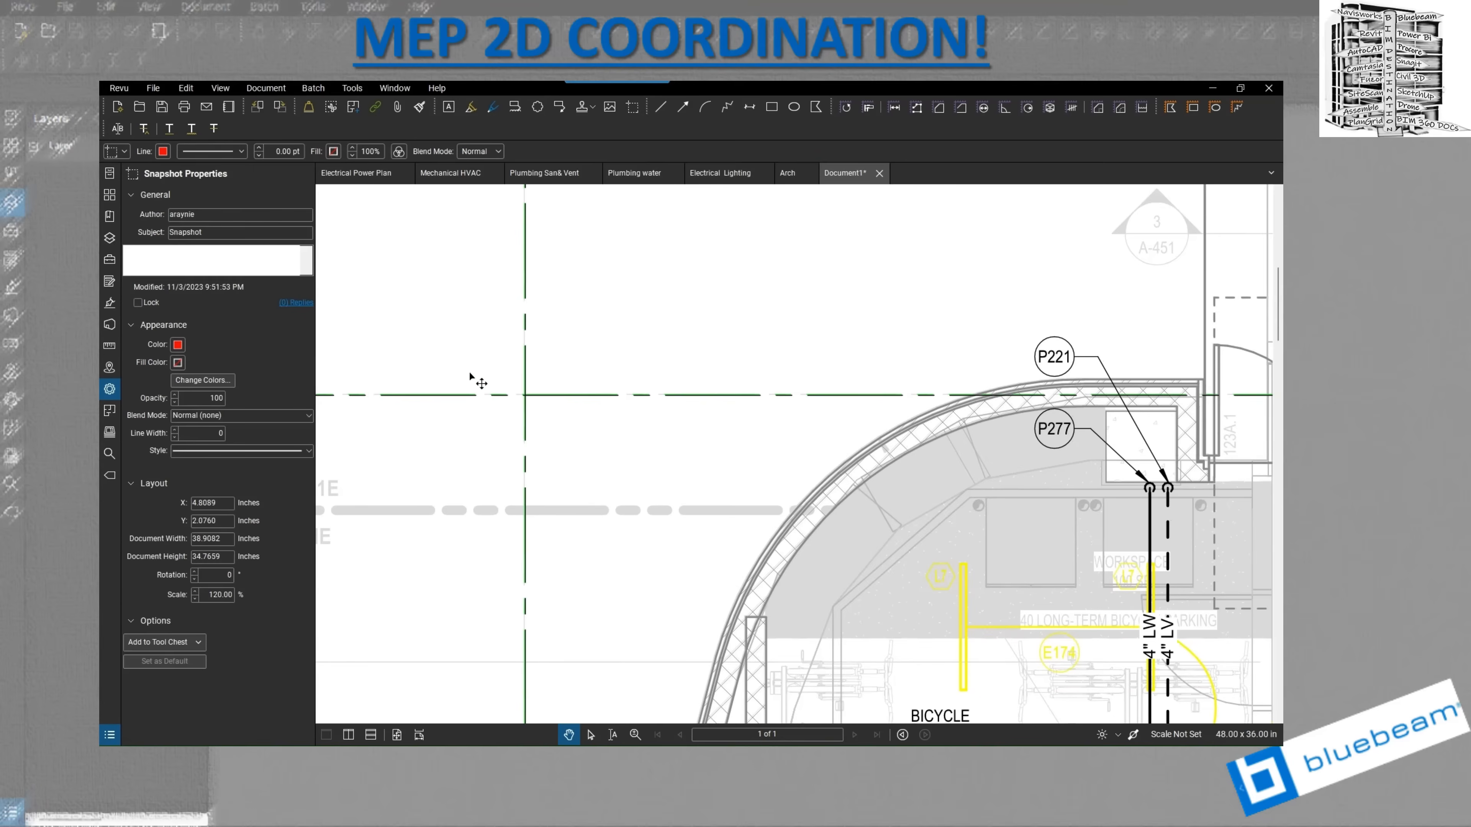
- Assign the aligned snapshot to a new layer named Plumbing San/Vent
scroll(481, 382, "down", 6)
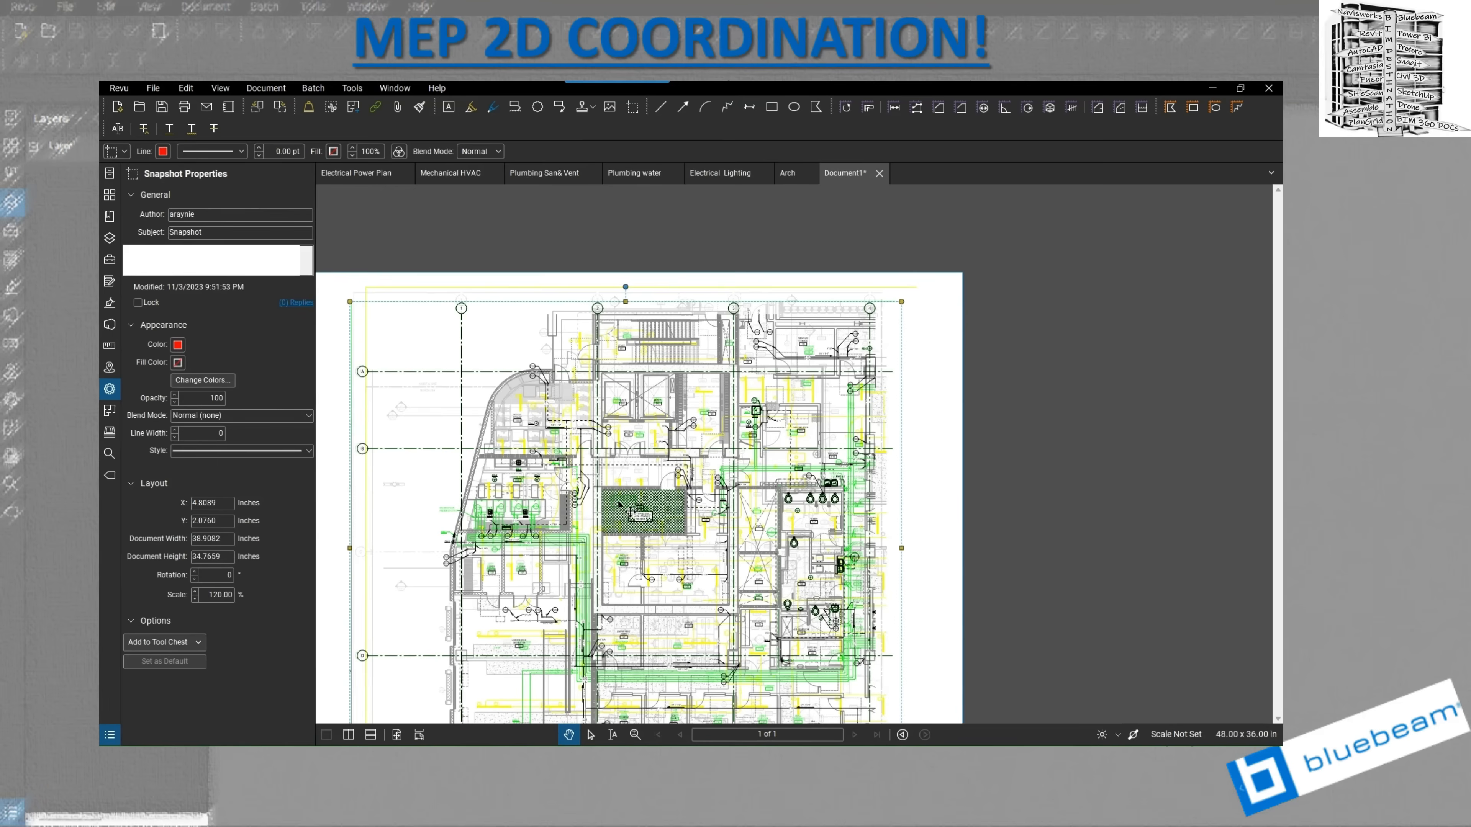
right_click(593, 508)
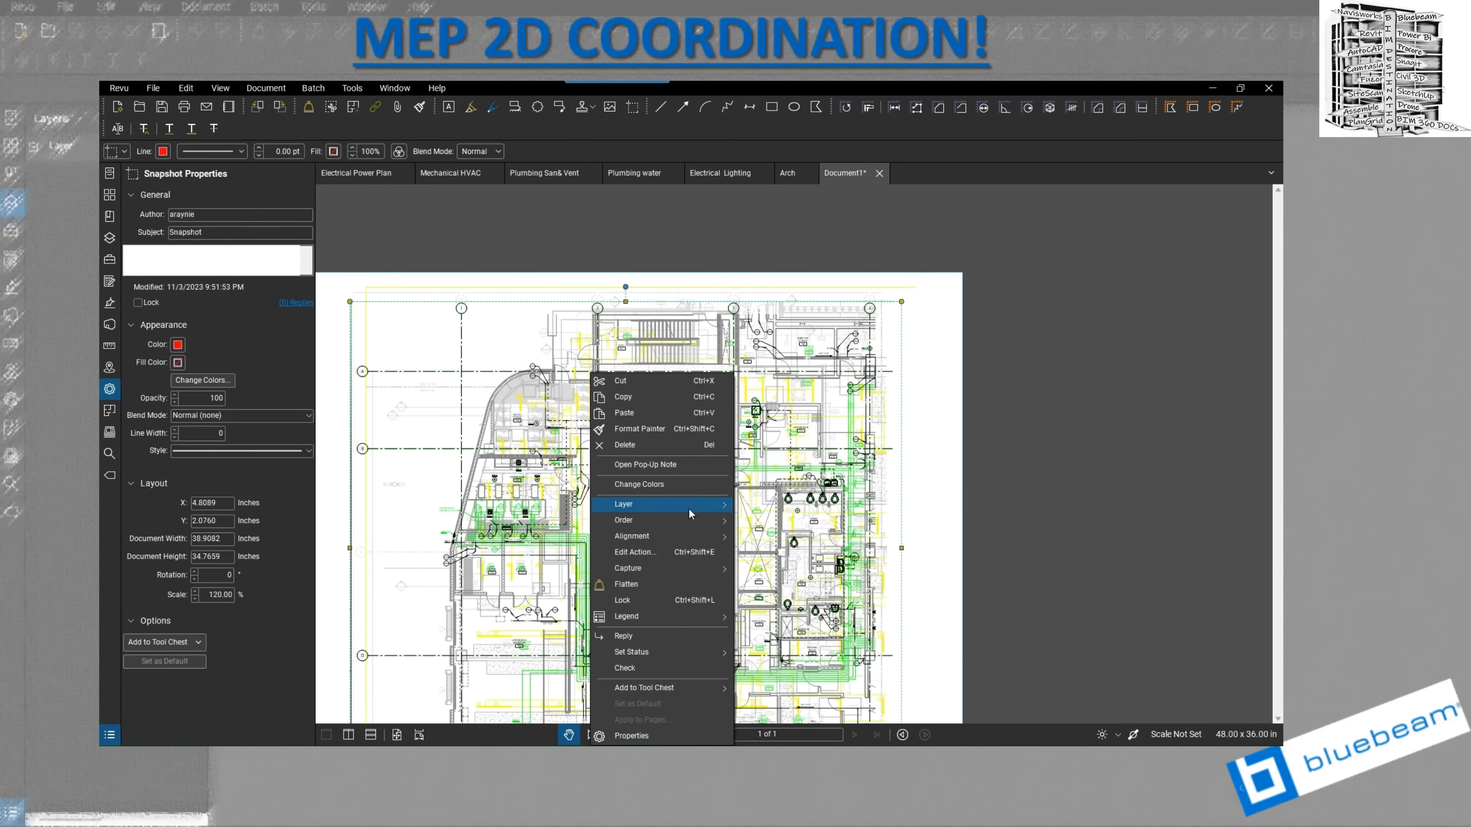
mouse_move(698, 507)
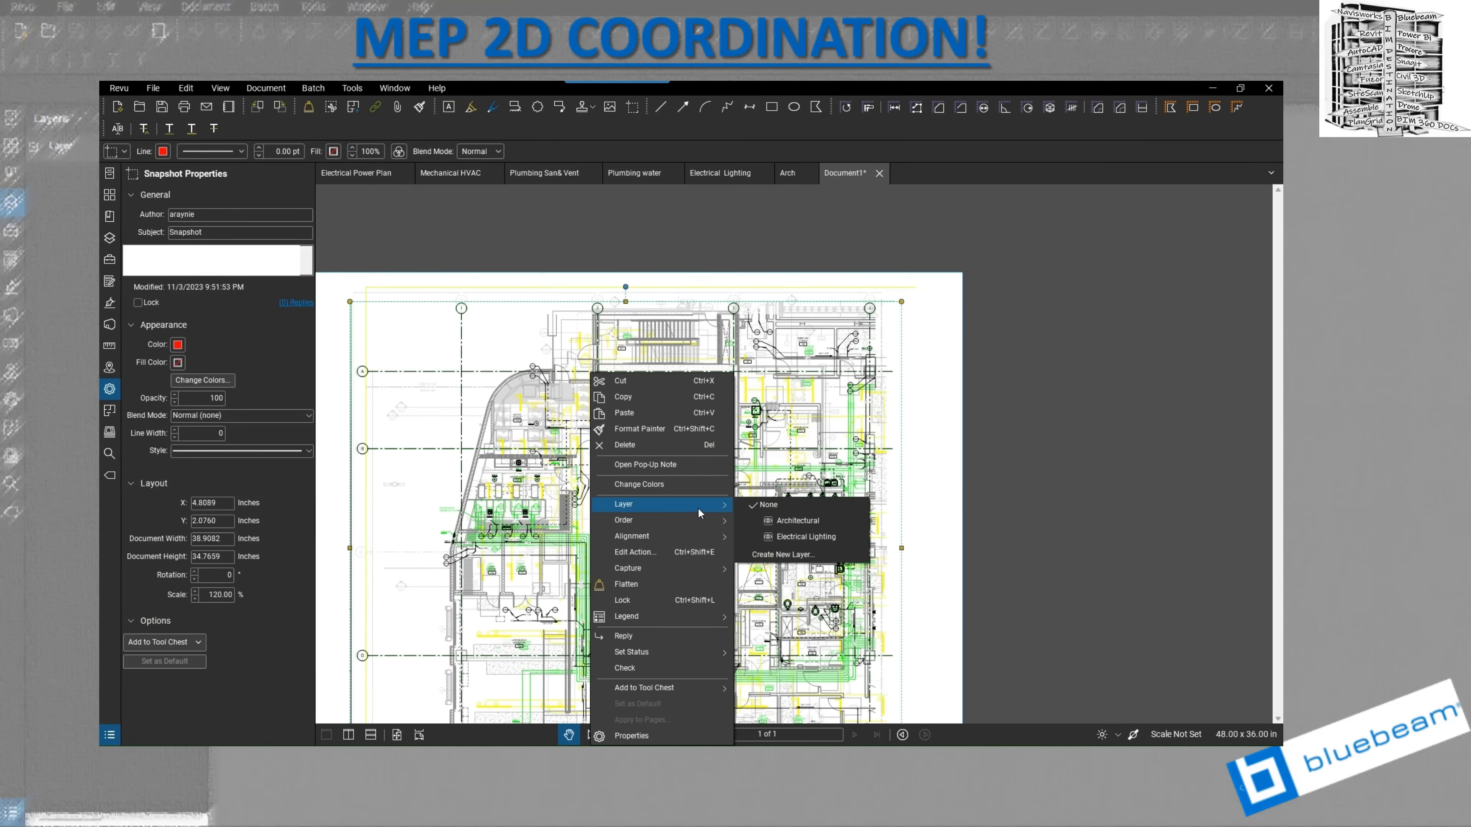
left_click(780, 555)
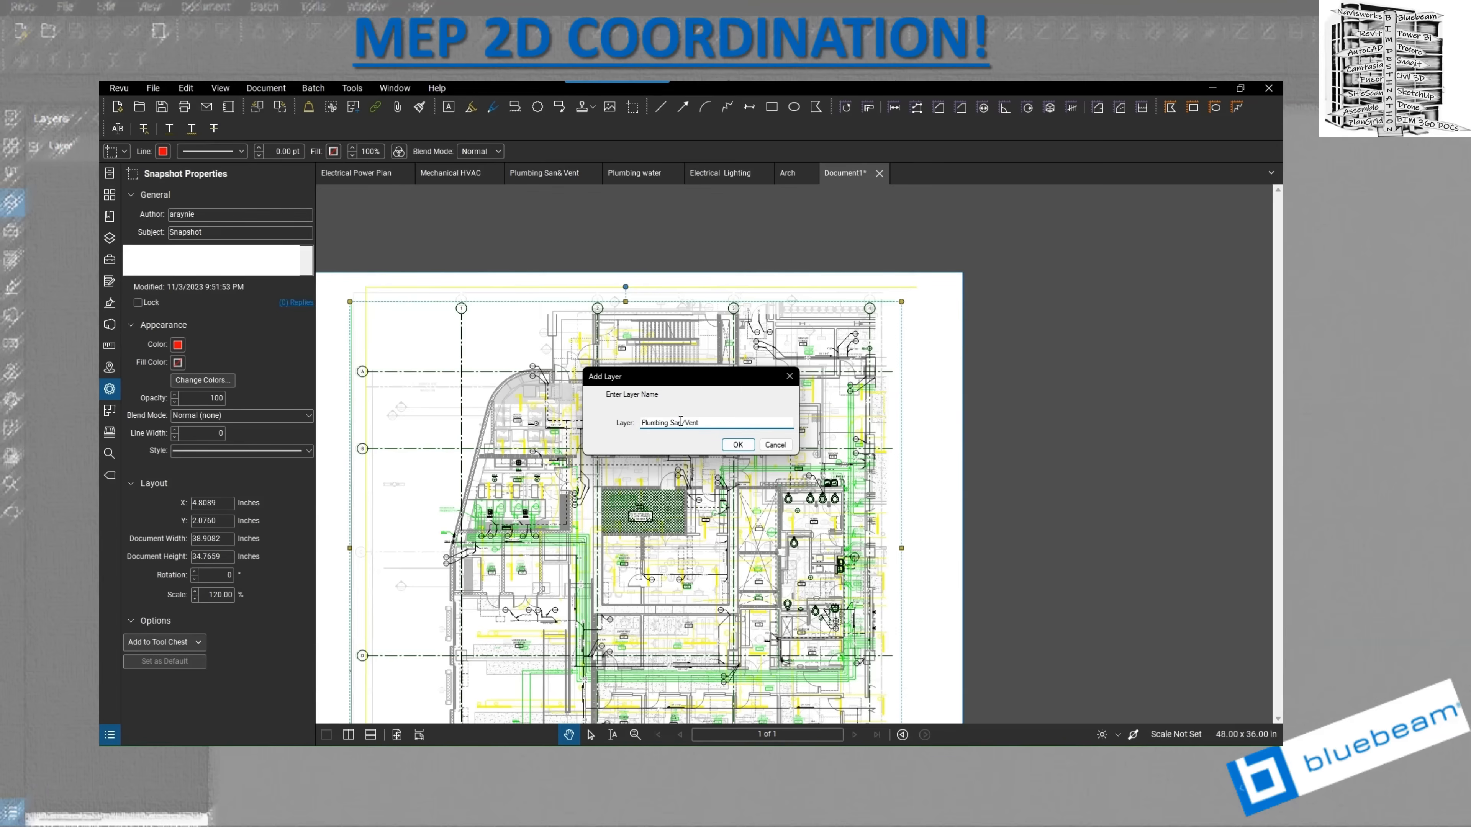
left_click(738, 444)
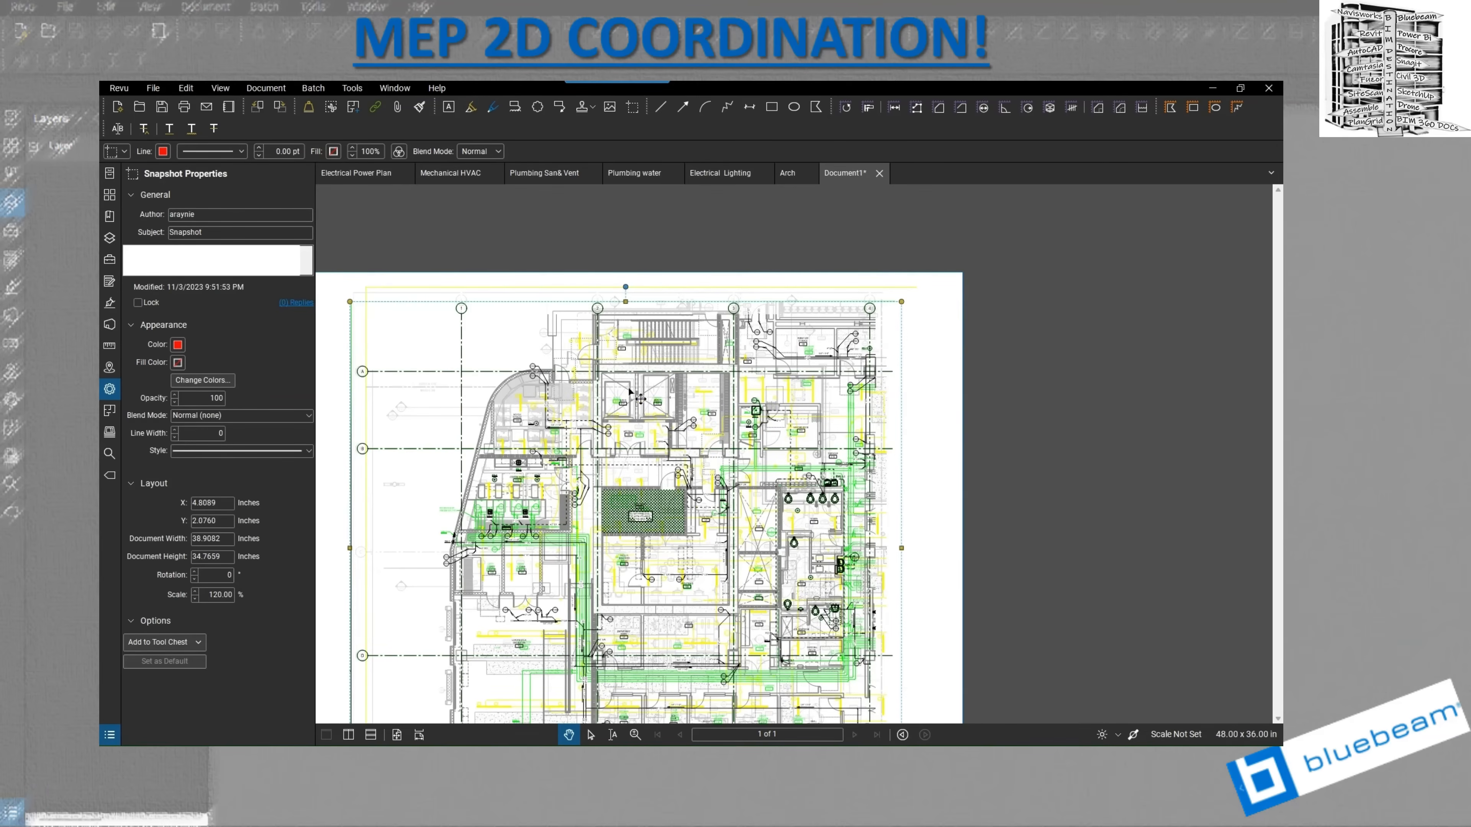
- Start changing the colors of the San/Vent snapshot and add its red, two black, two grey and white source colors
left_click(195, 382)
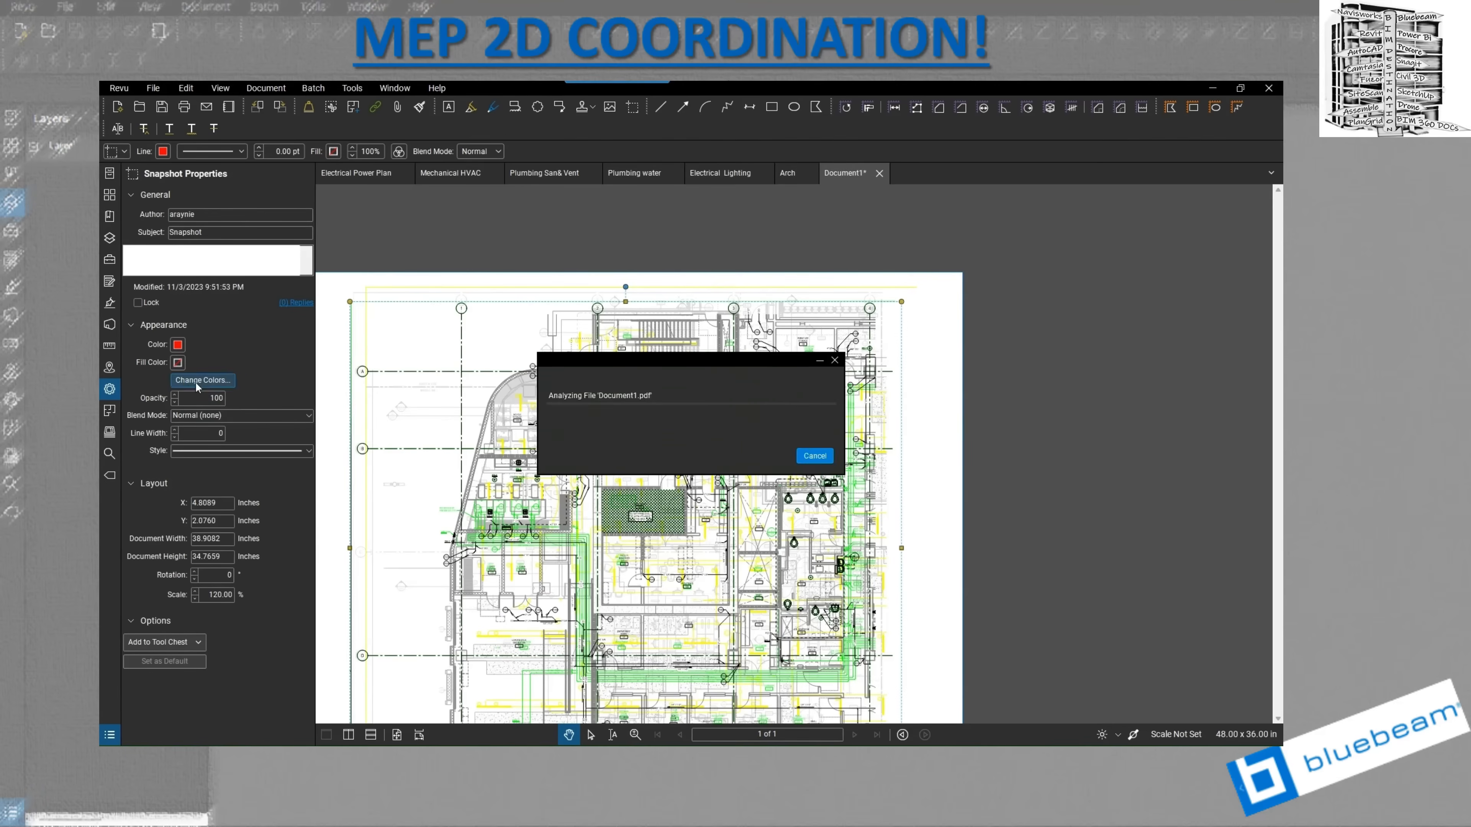
left_click(625, 296)
left_click(637, 333)
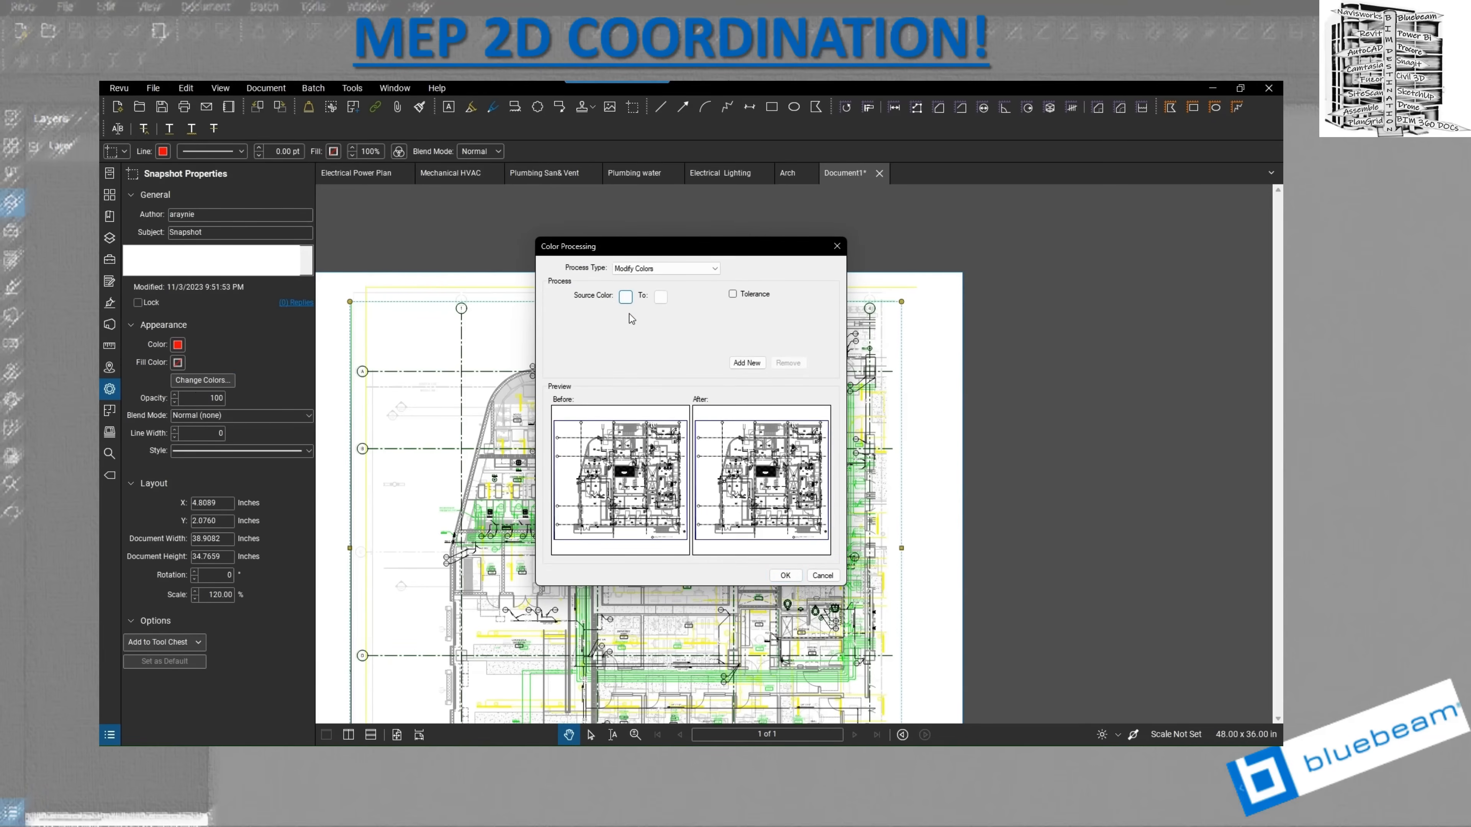
left_click(626, 317)
left_click(631, 339)
left_click(625, 317)
left_click(632, 362)
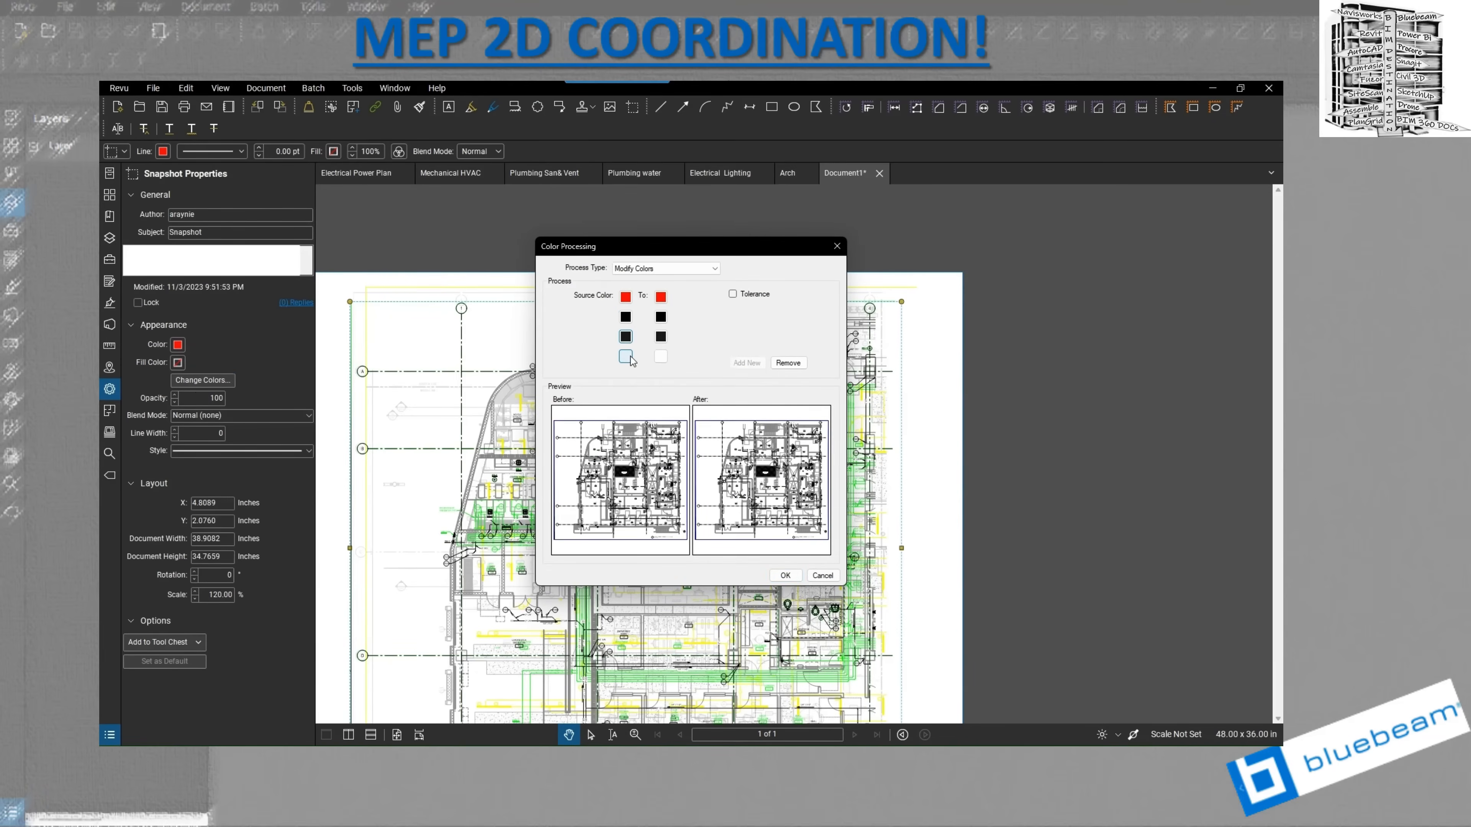
left_click(625, 337)
left_click(634, 380)
left_click(625, 356)
left_click(635, 400)
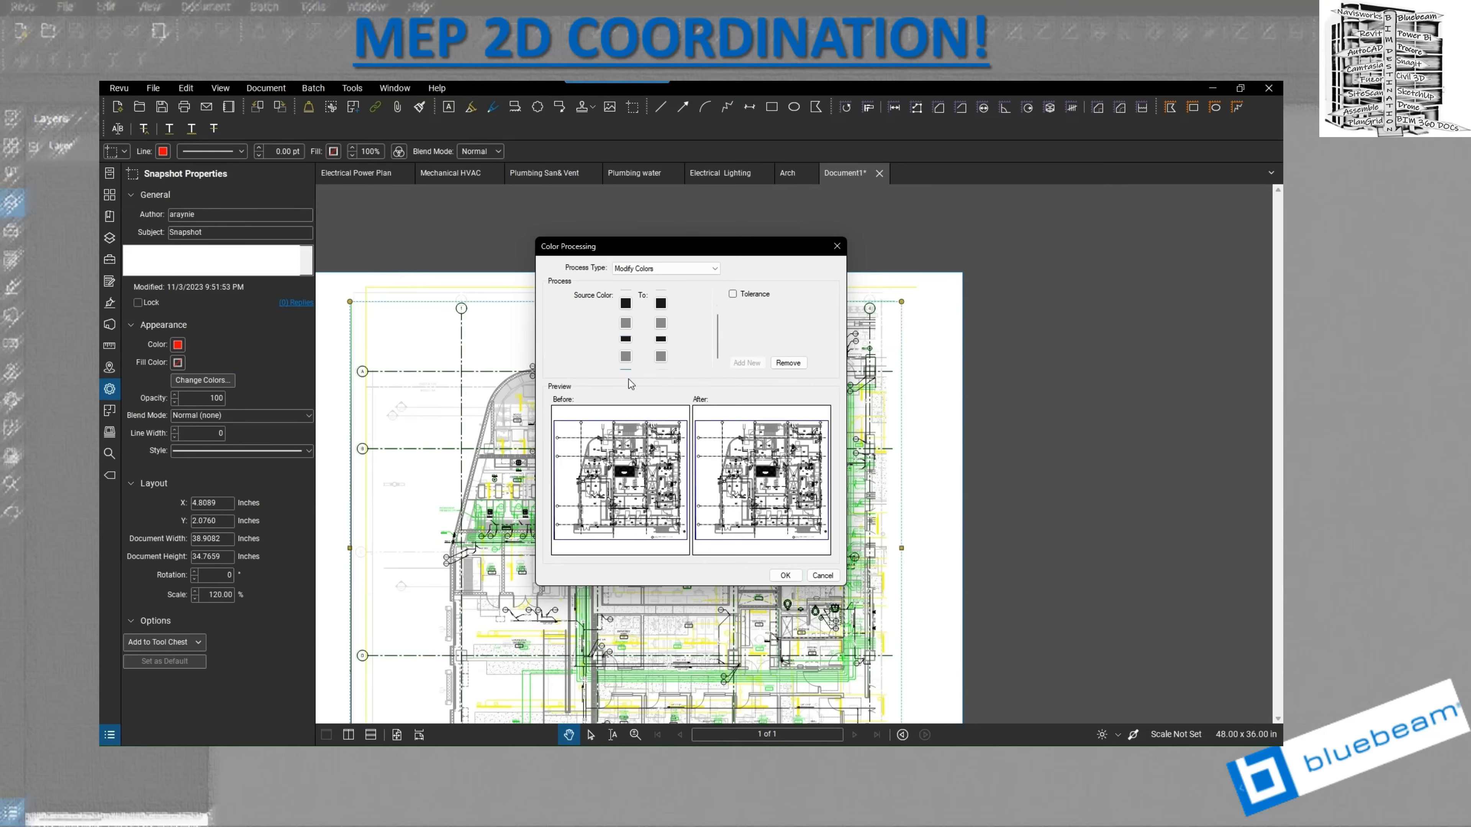
- Map the red source color of the San/Vent snapshot to transparent and the first black one to bright green
left_click(660, 297)
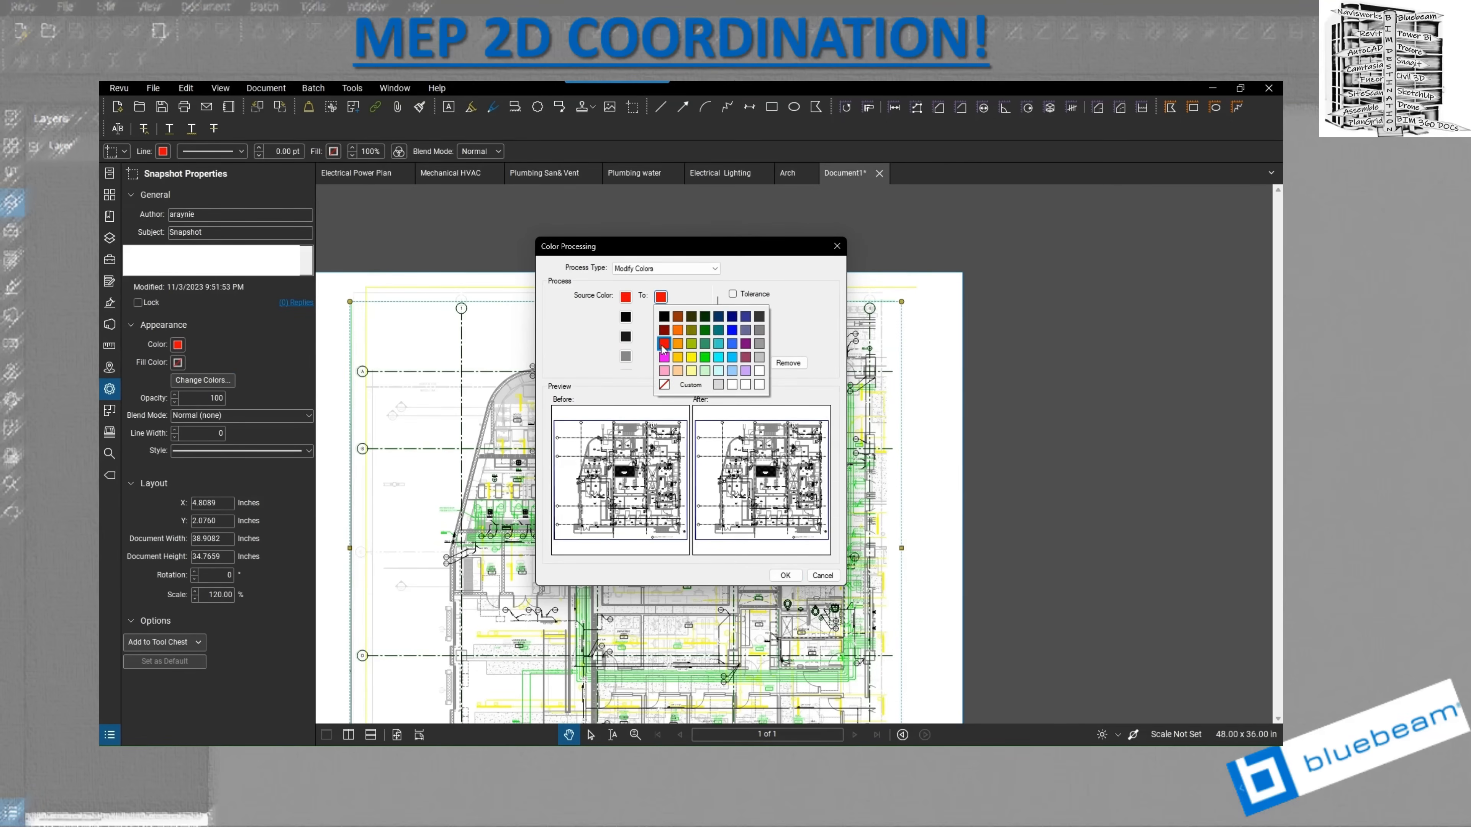
left_click(664, 384)
left_click(661, 317)
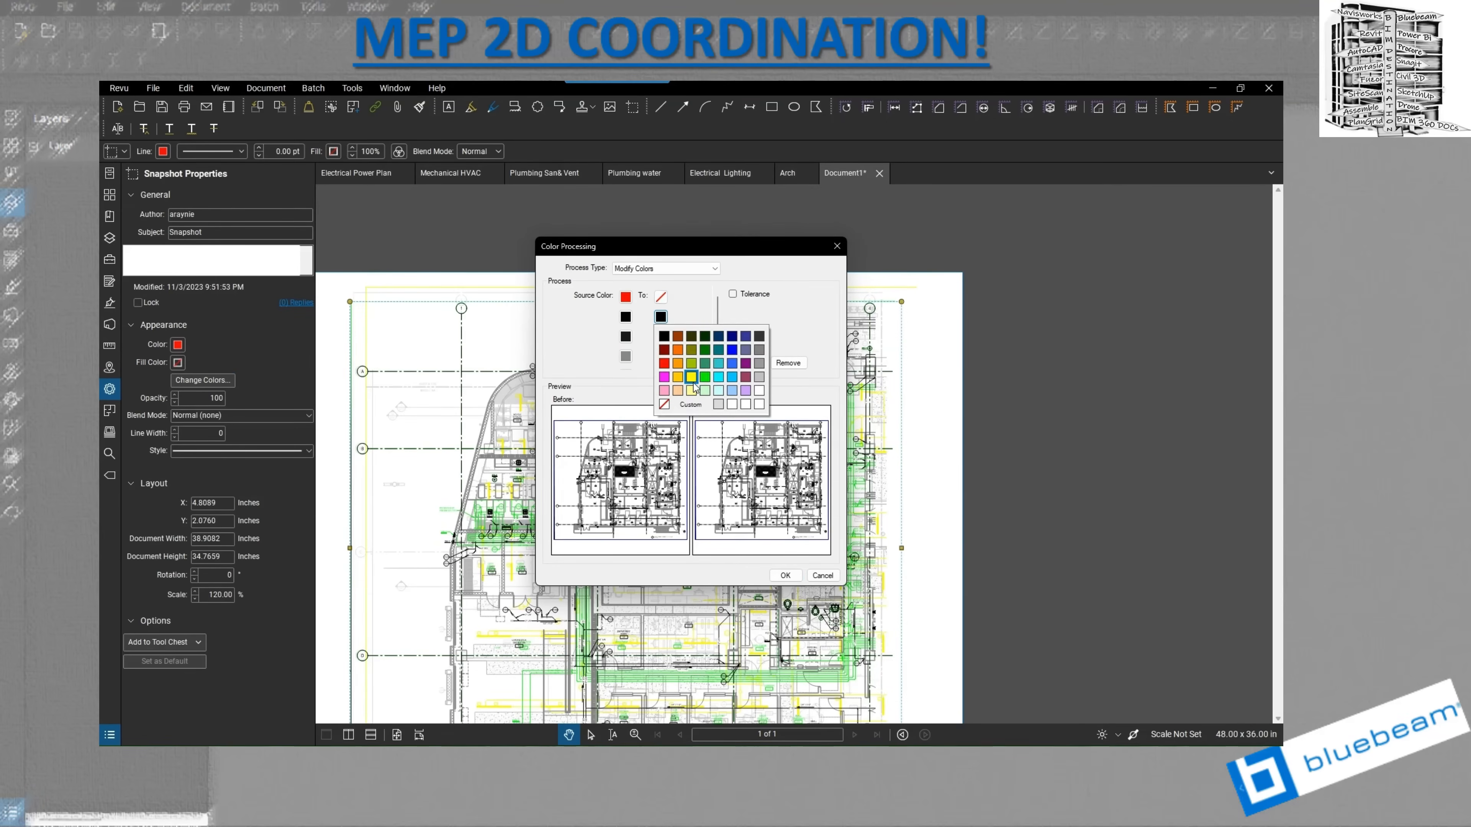
left_click(705, 363)
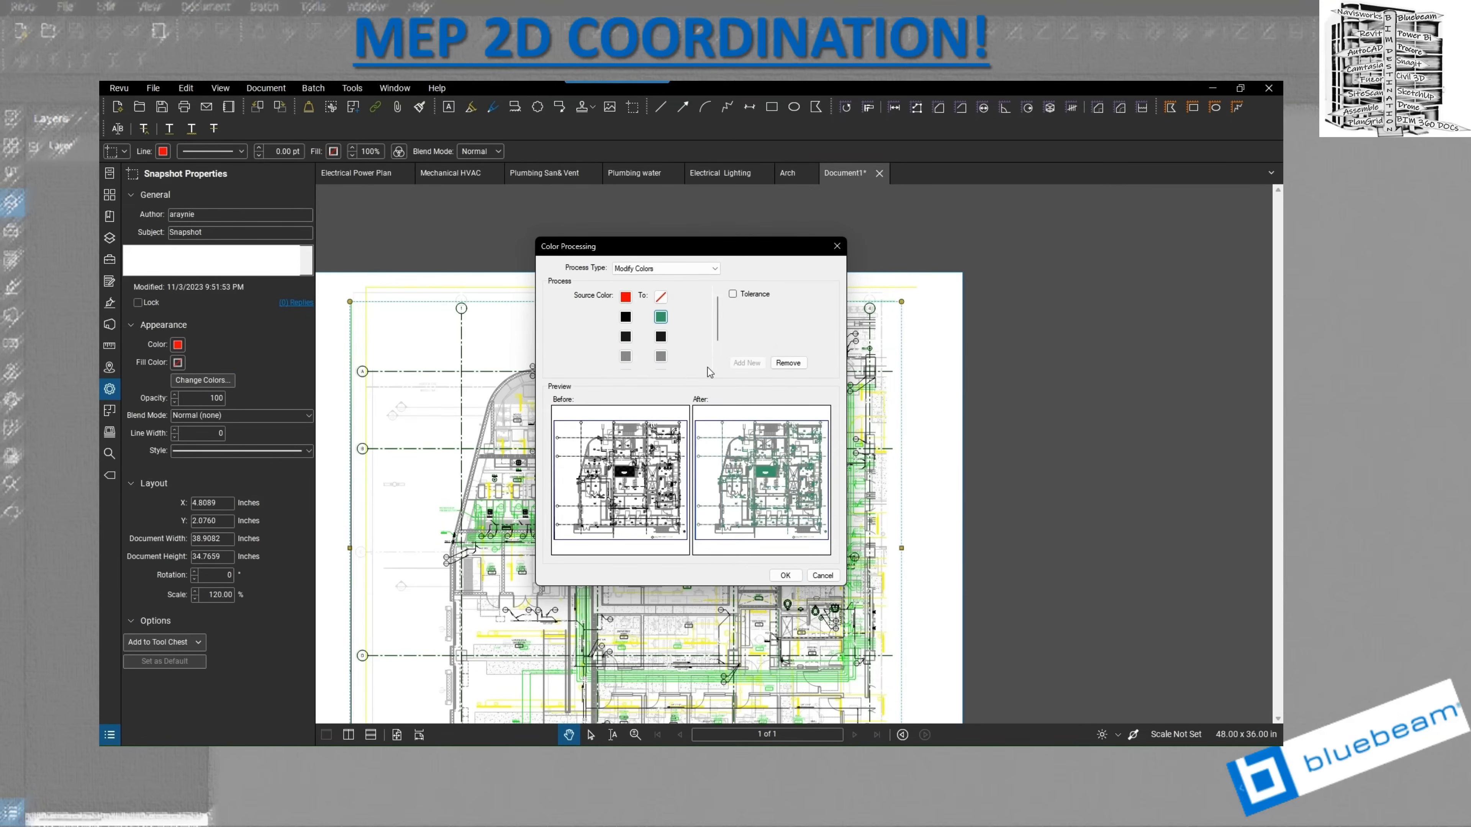
left_click(661, 336)
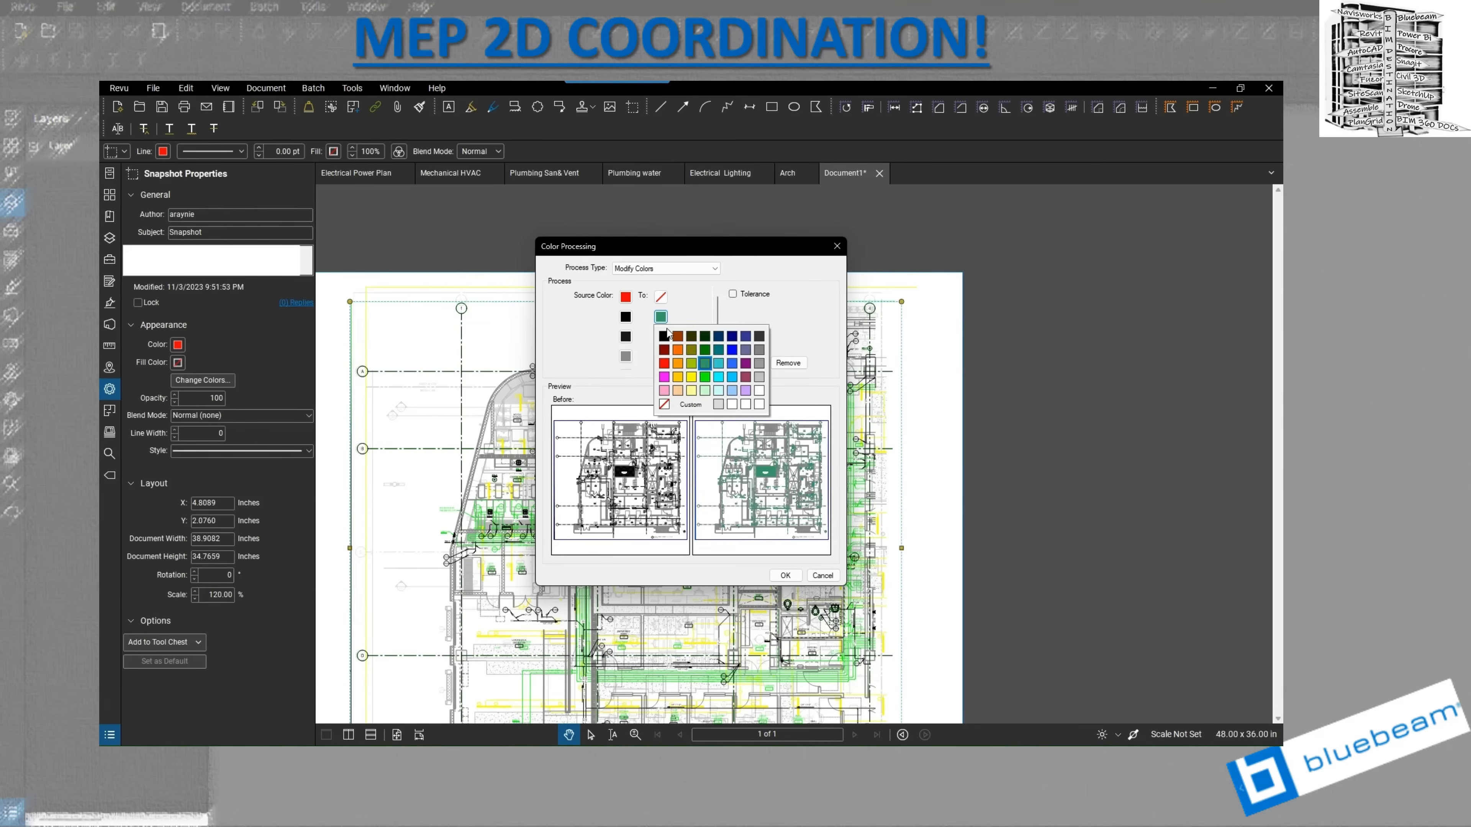
left_click(705, 378)
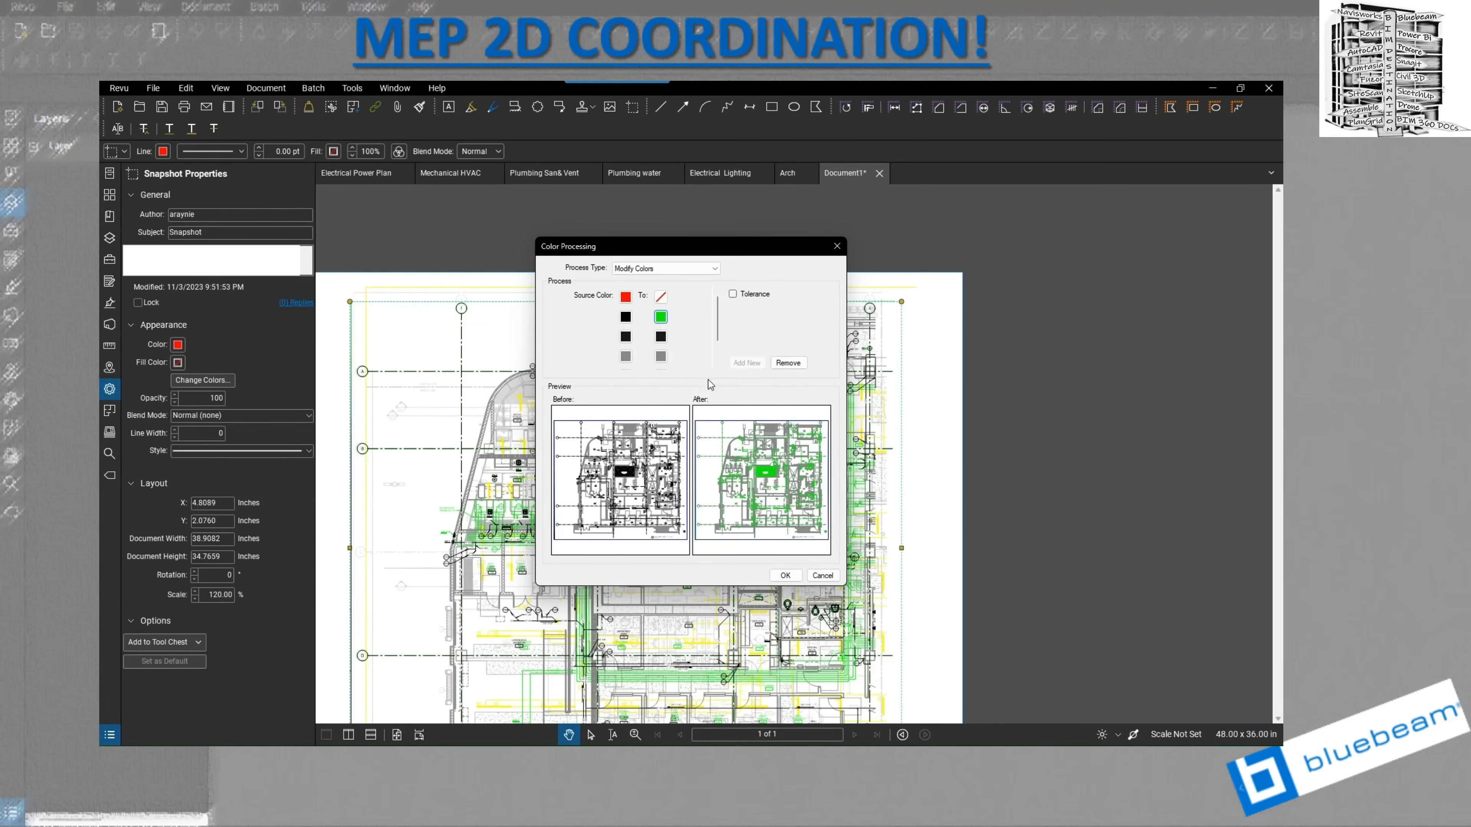
- Map the second black, both grey and the white source colors to transparent and apply the color changes to the San/Vent snapshot
left_click(660, 336)
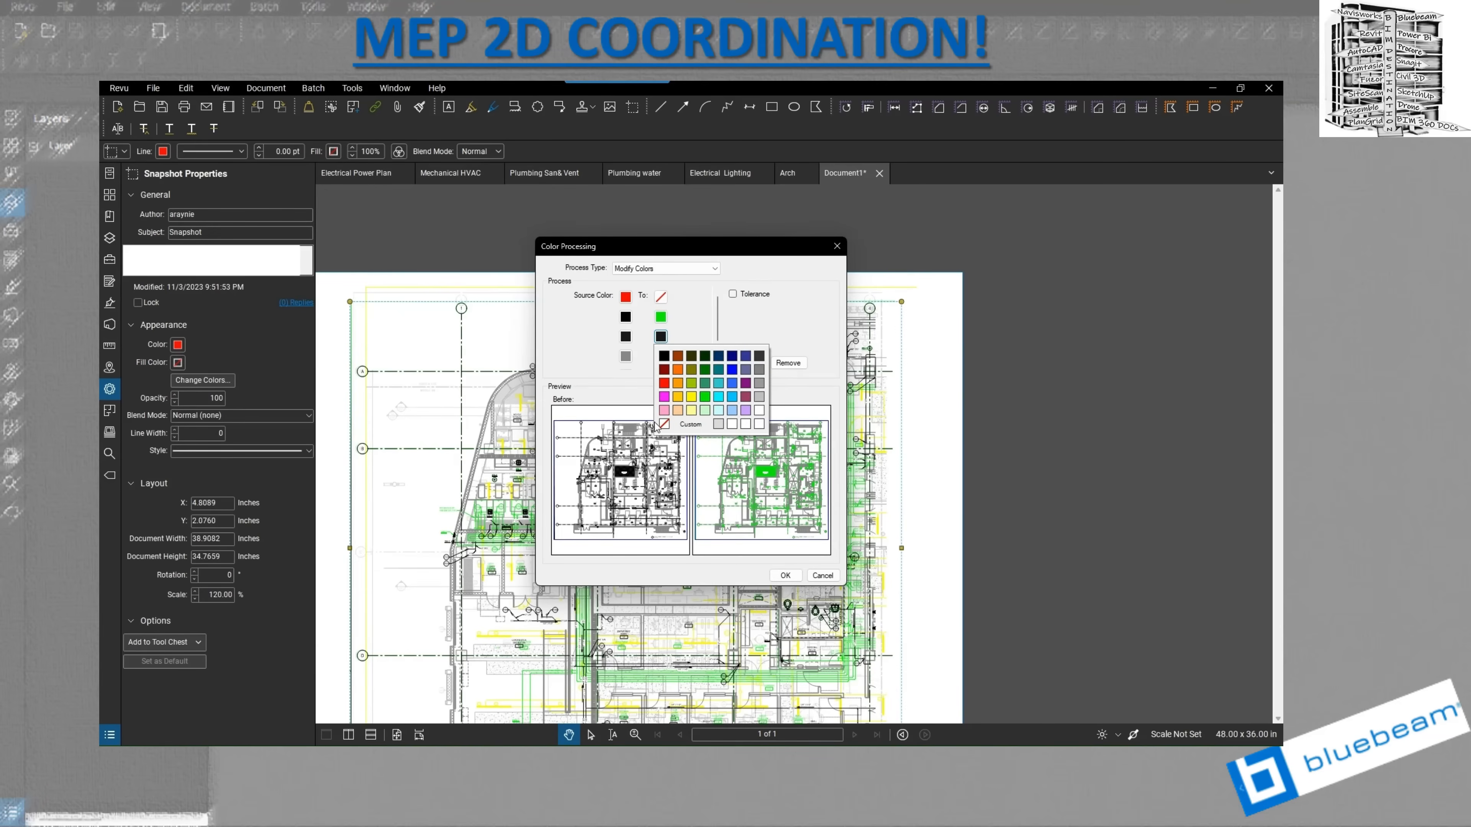
left_click(664, 424)
left_click(661, 356)
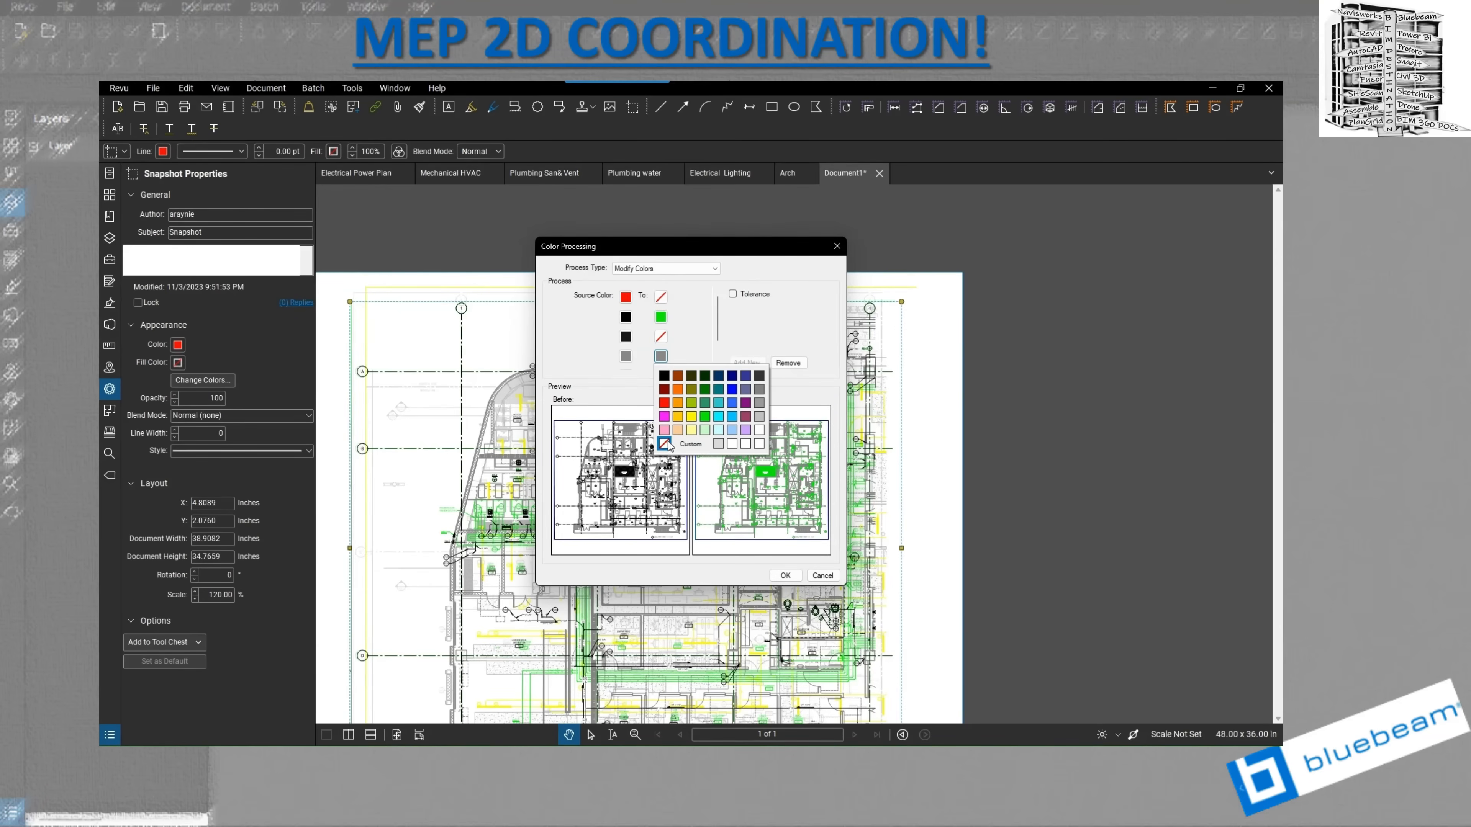
left_click(664, 424)
scroll(682, 364, "down", 1)
left_click(661, 341)
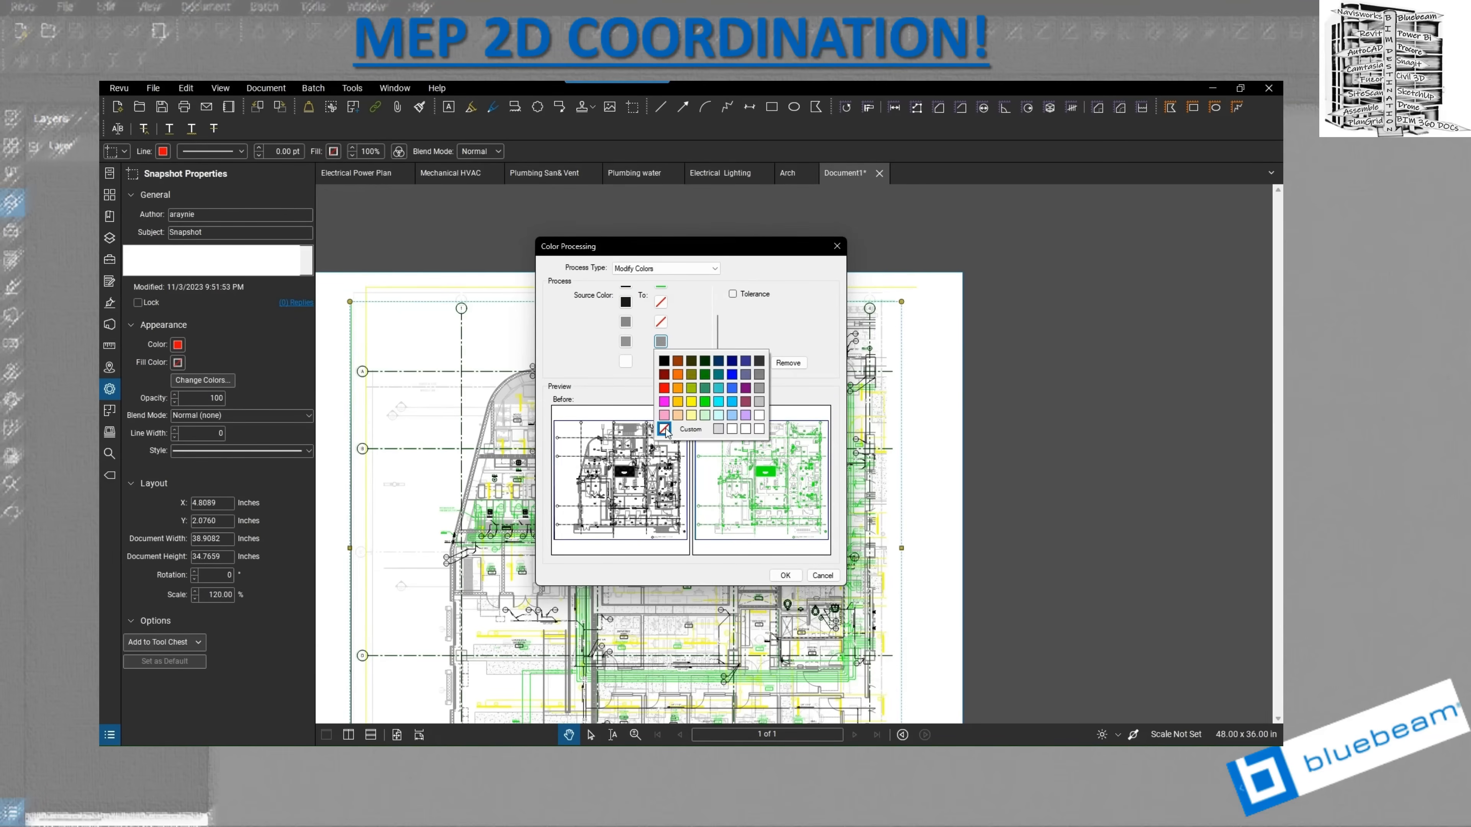
left_click(664, 431)
left_click(661, 361)
left_click(663, 431)
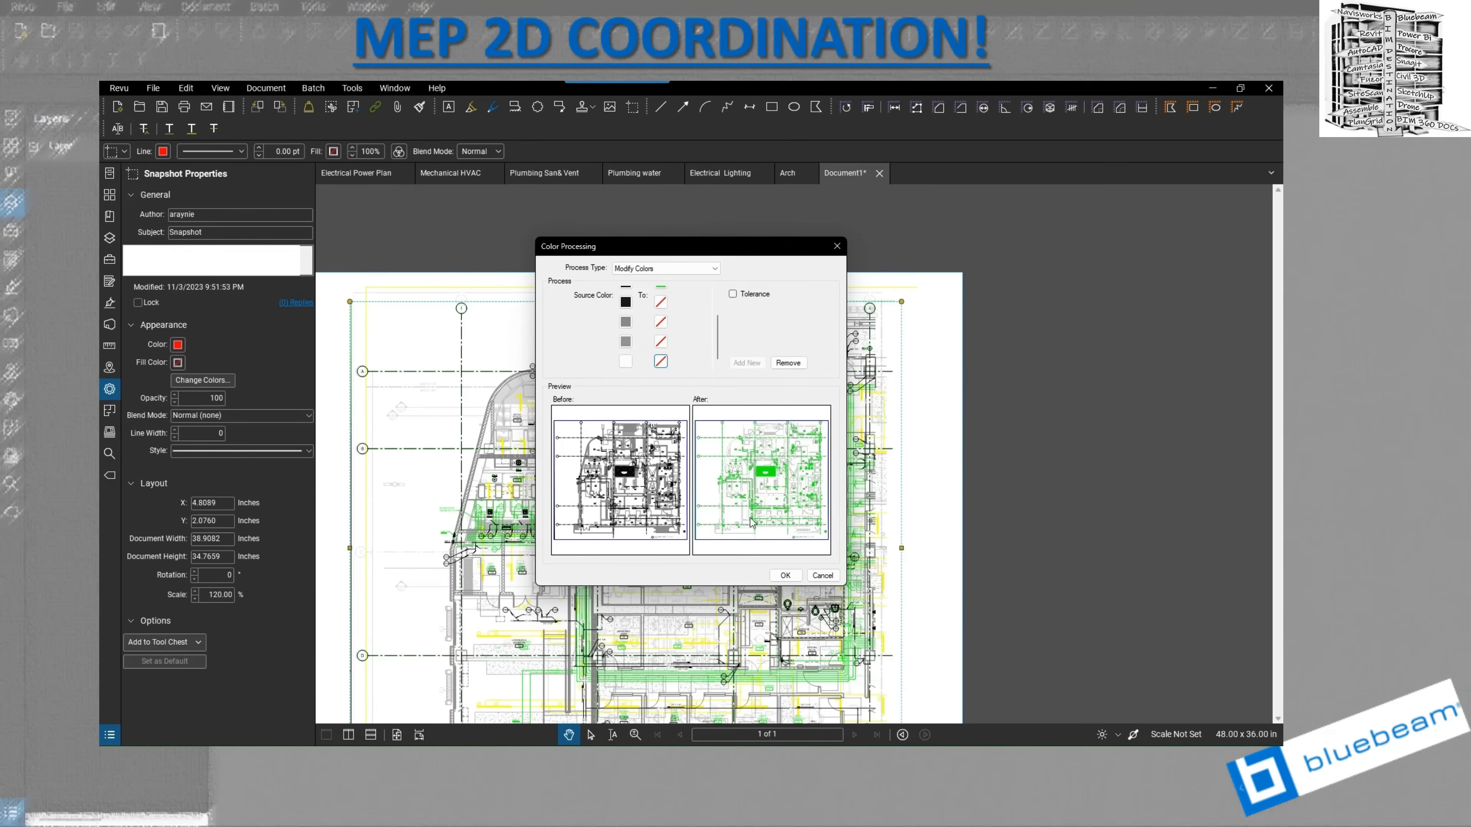
left_click(785, 575)
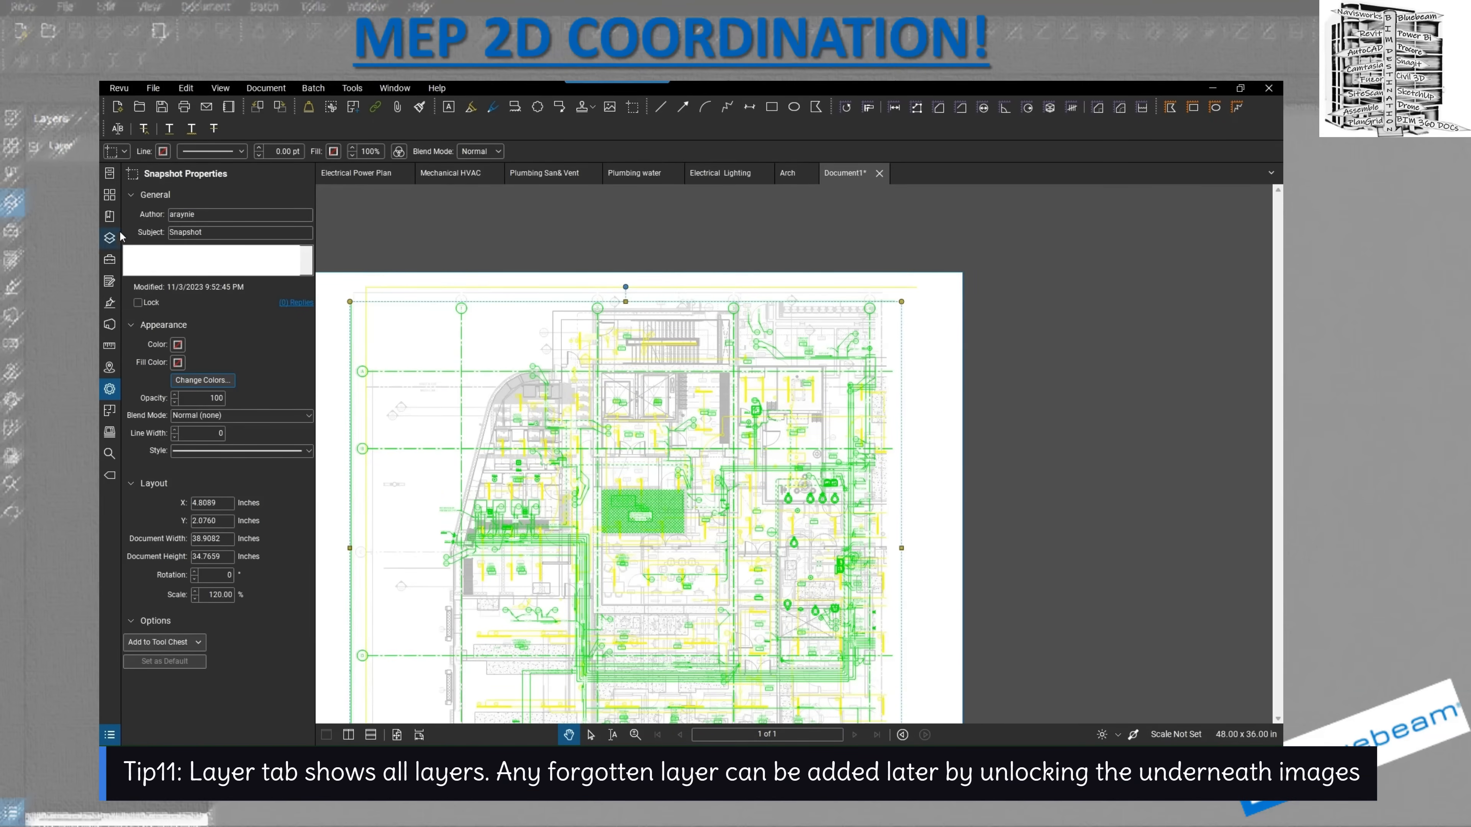
- With the layer list shown, move the San/Vent snapshot aside past the sheet's right edge and unlock the plumbing water snapshot underneath
left_click(110, 239)
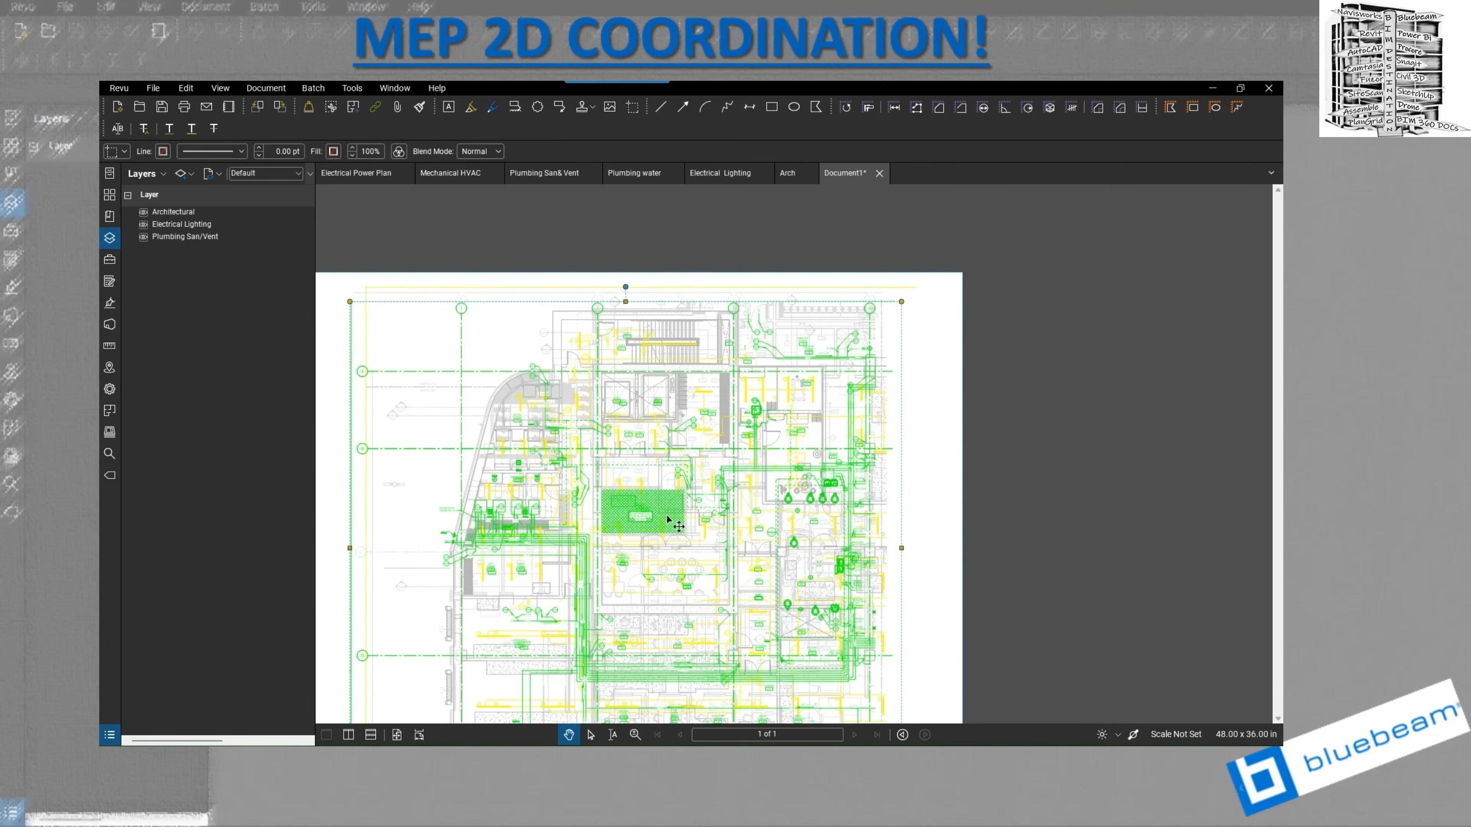
left_click_drag(718, 518, 1086, 514)
left_click(569, 735)
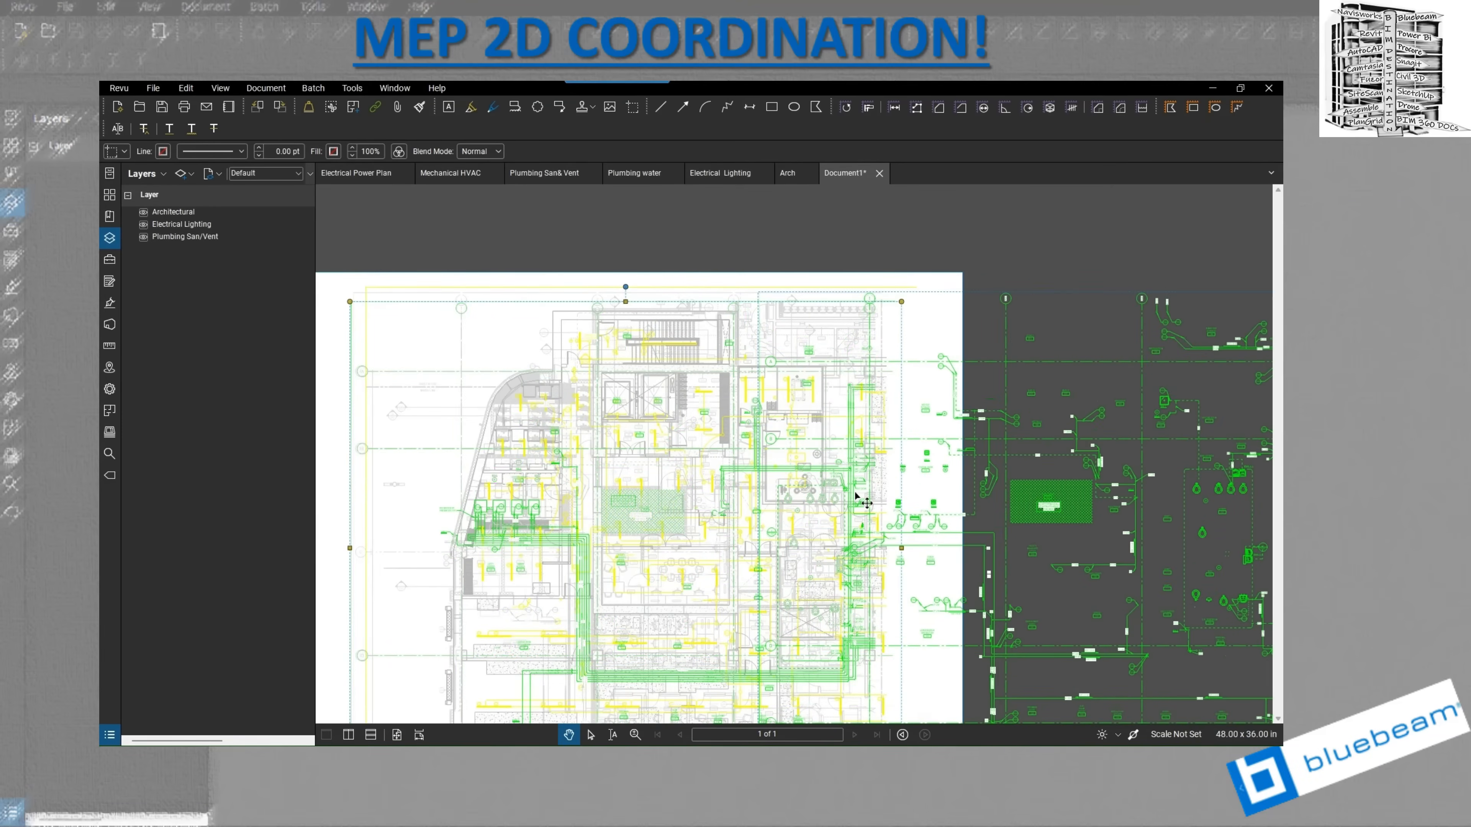
right_click(630, 510)
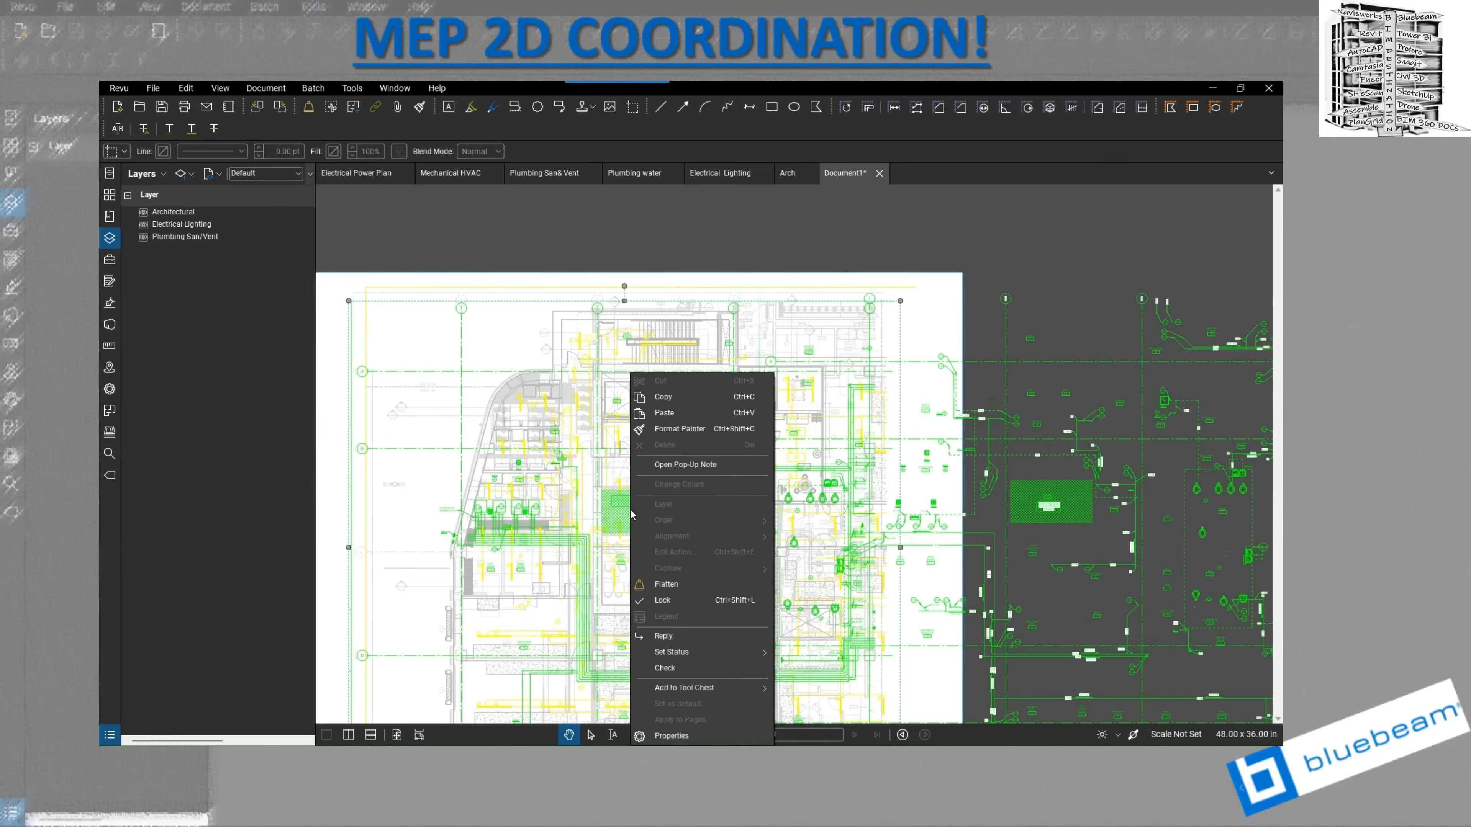
left_click(663, 601)
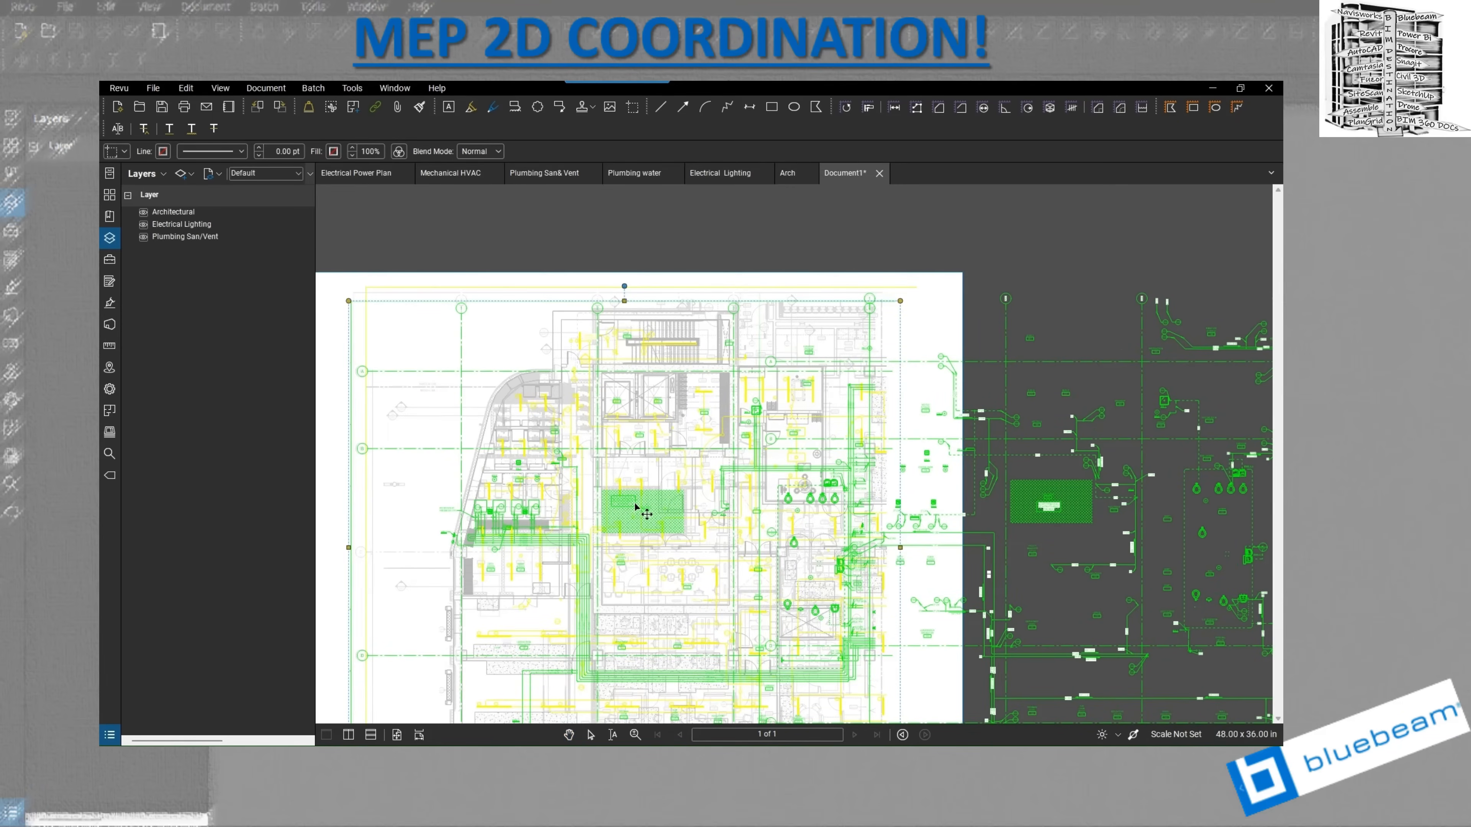
- Move the plumbing water snapshot until its grid lines coincide with the architectural grid at the upper-left grid intersection
left_click_drag(647, 514, 648, 493)
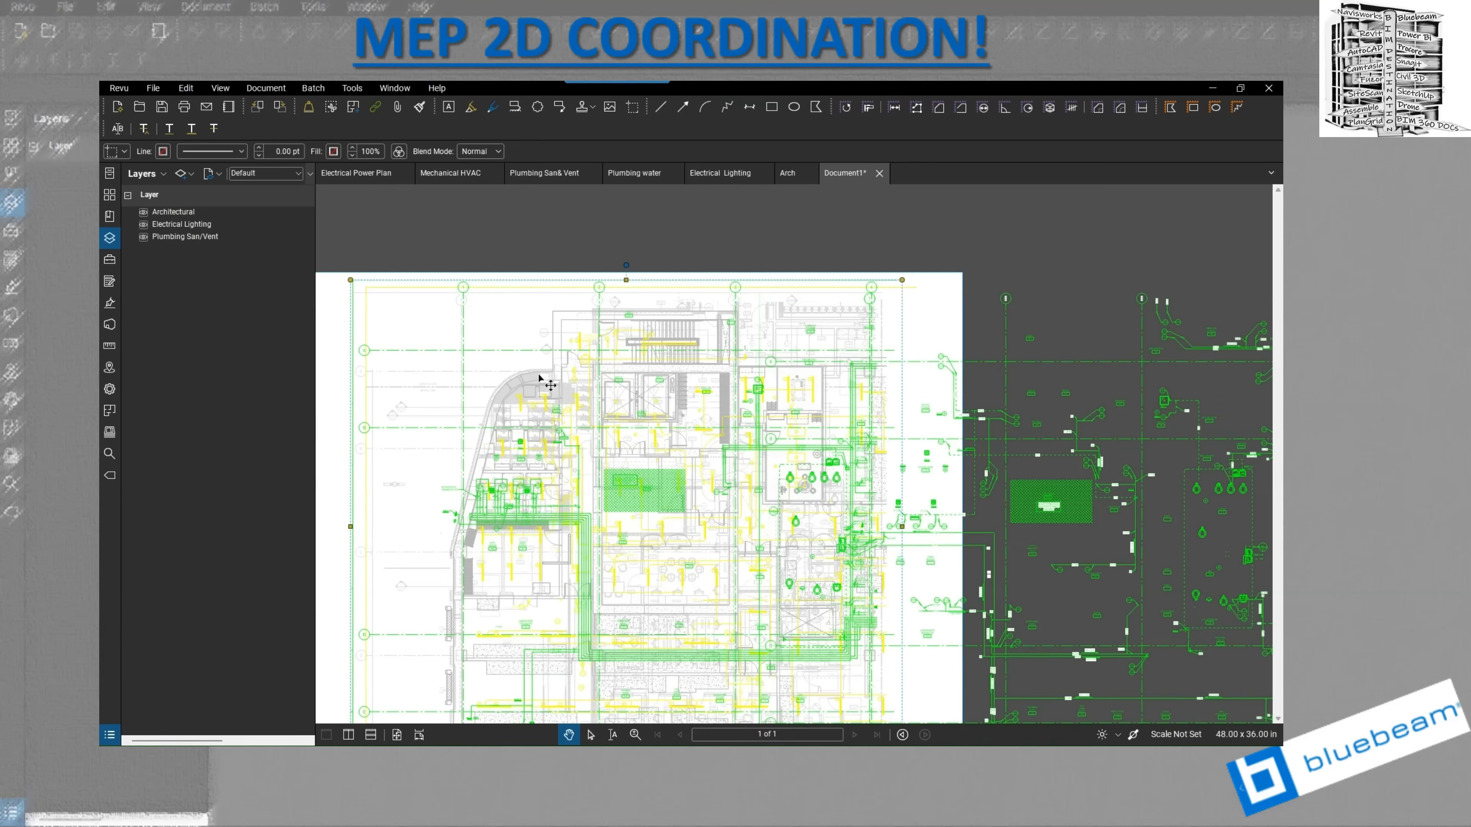
scroll(494, 359, "up", 5)
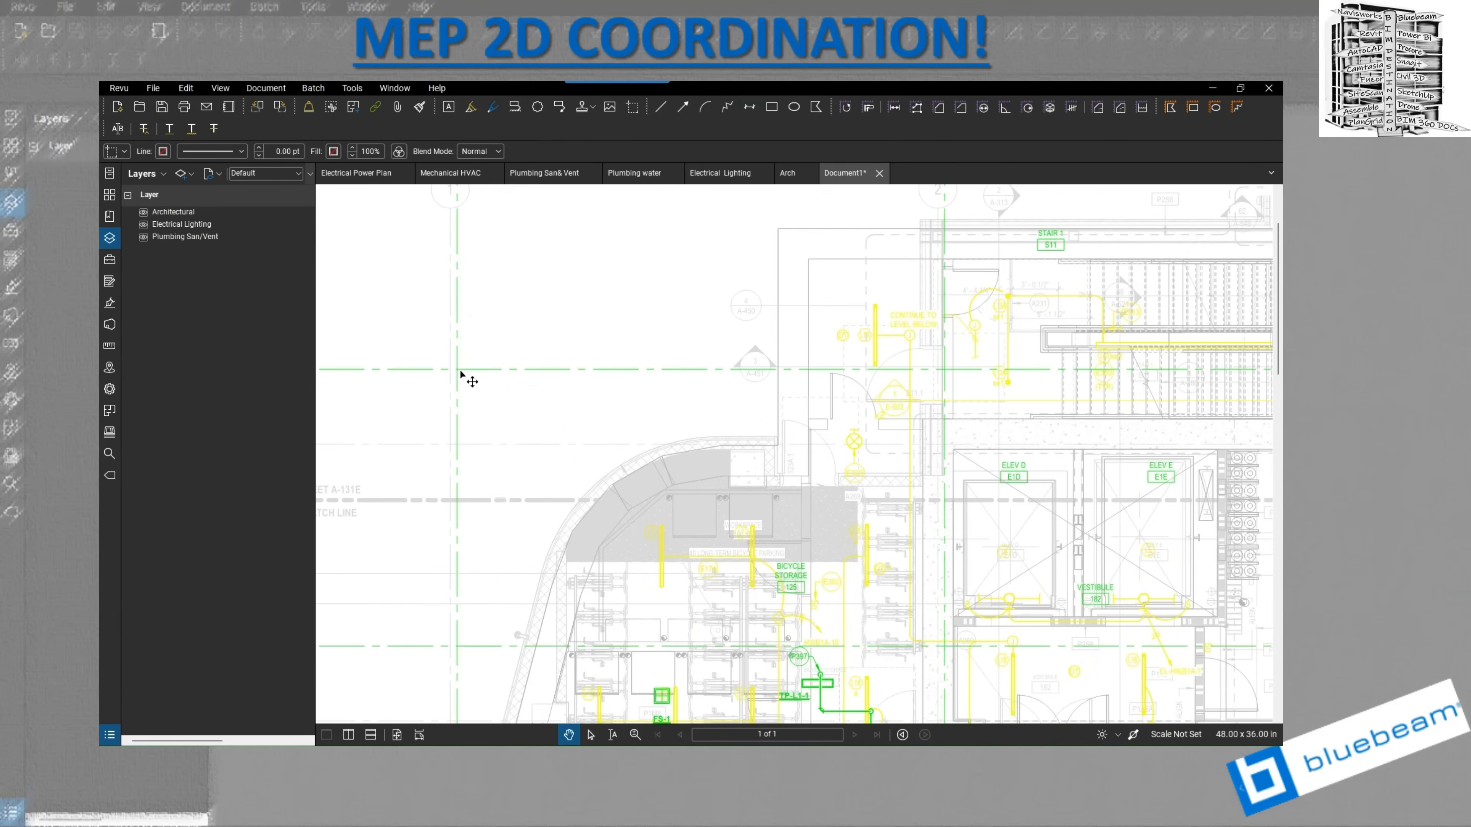
left_click_drag(456, 373, 451, 375)
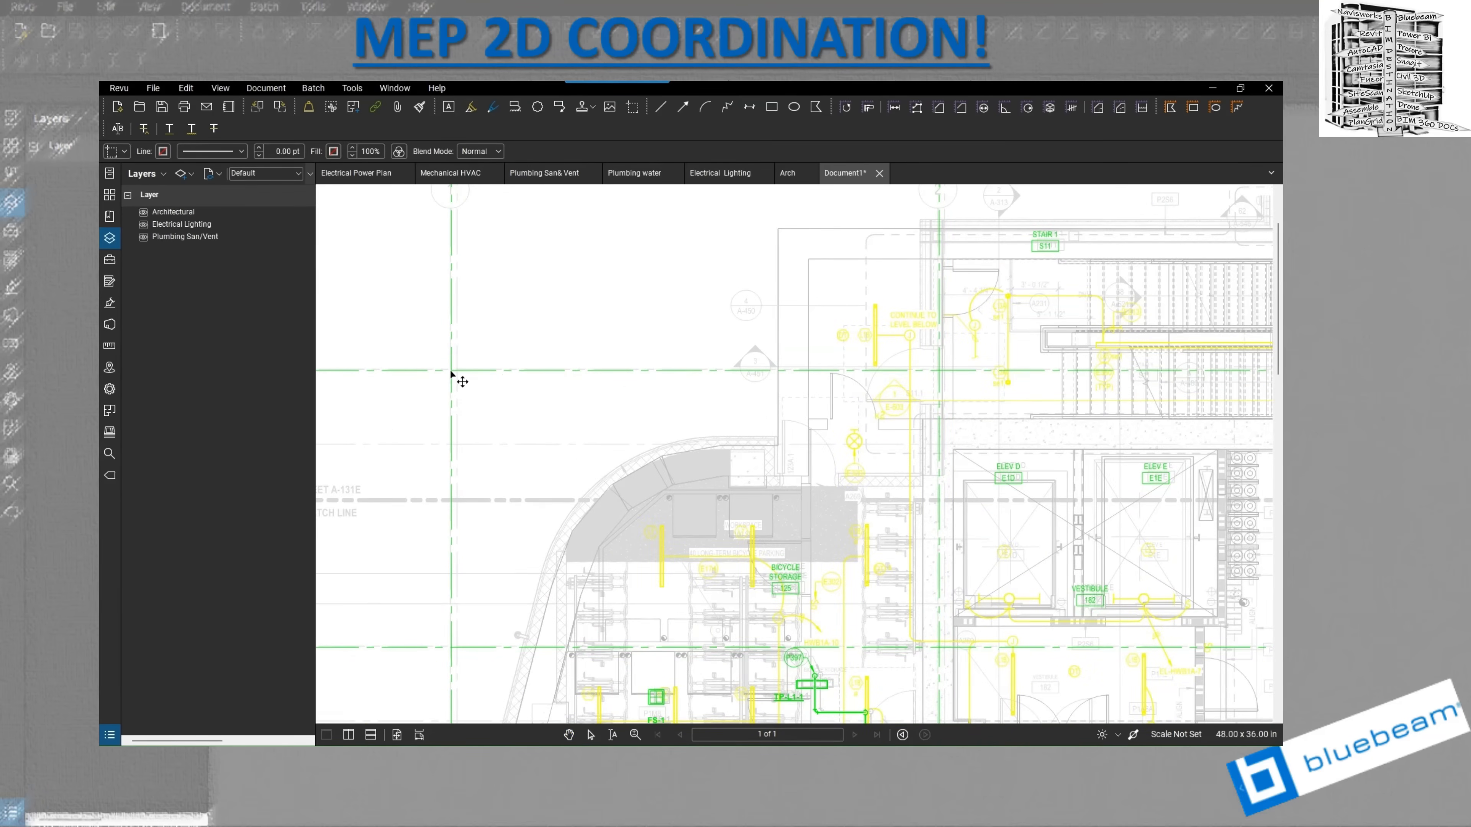
scroll(452, 375, "up", 5)
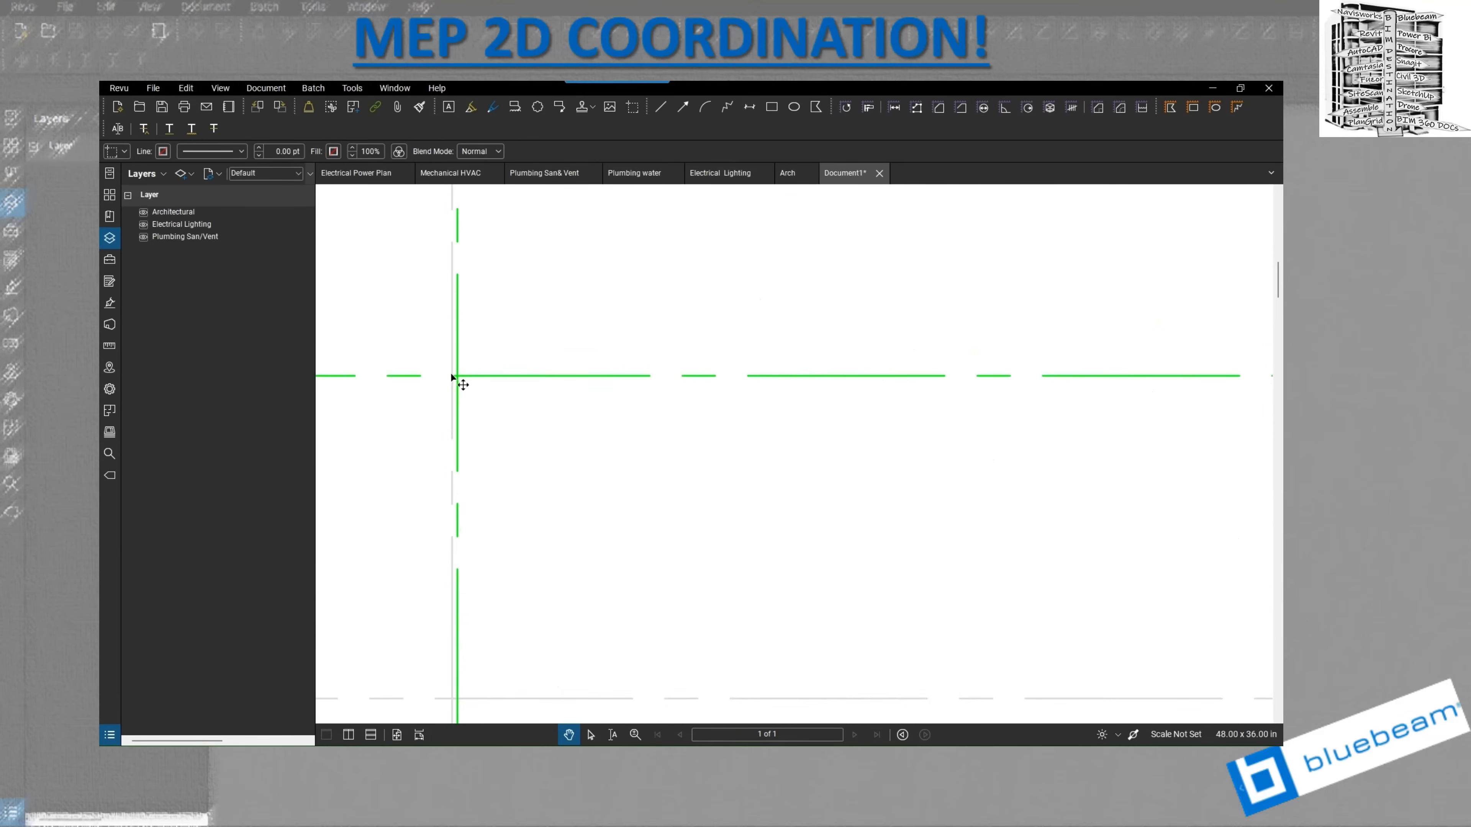
key("Left")
key("Left")
key("Left")
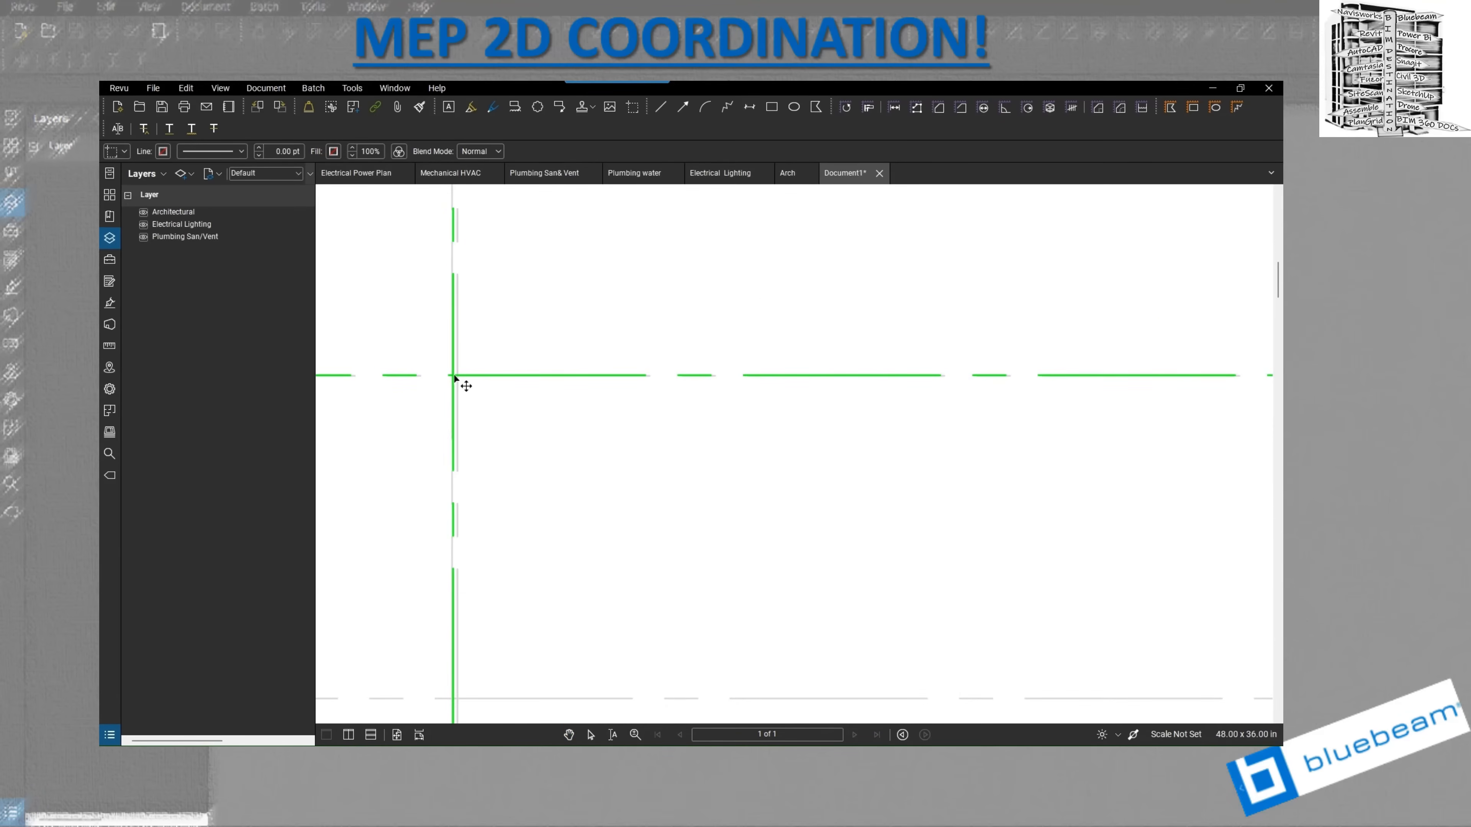
- Put the plumbing water snapshot on a new layer named "Plumbing Water" and lock it
right_click(460, 375)
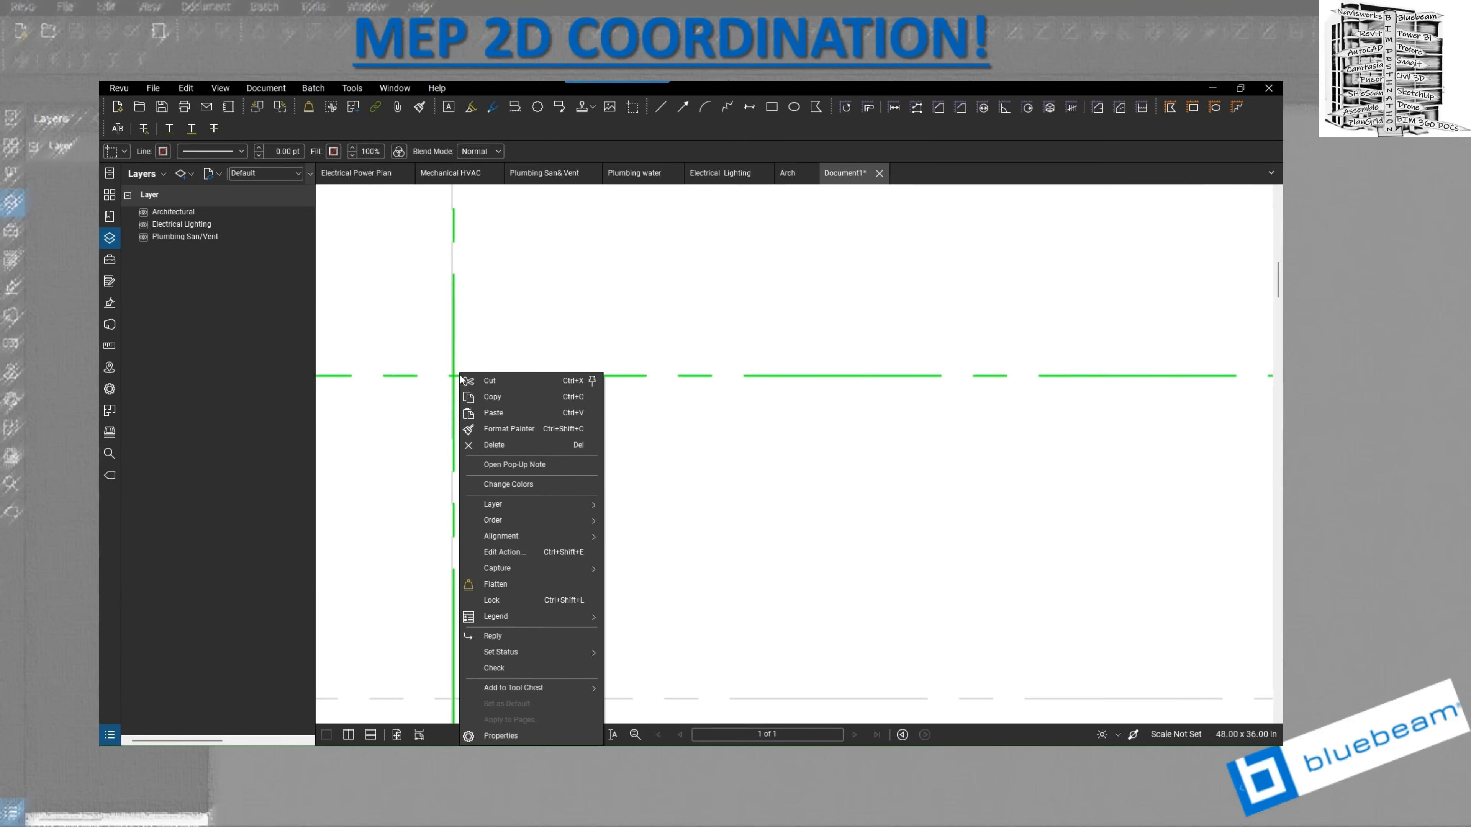
mouse_move(546, 509)
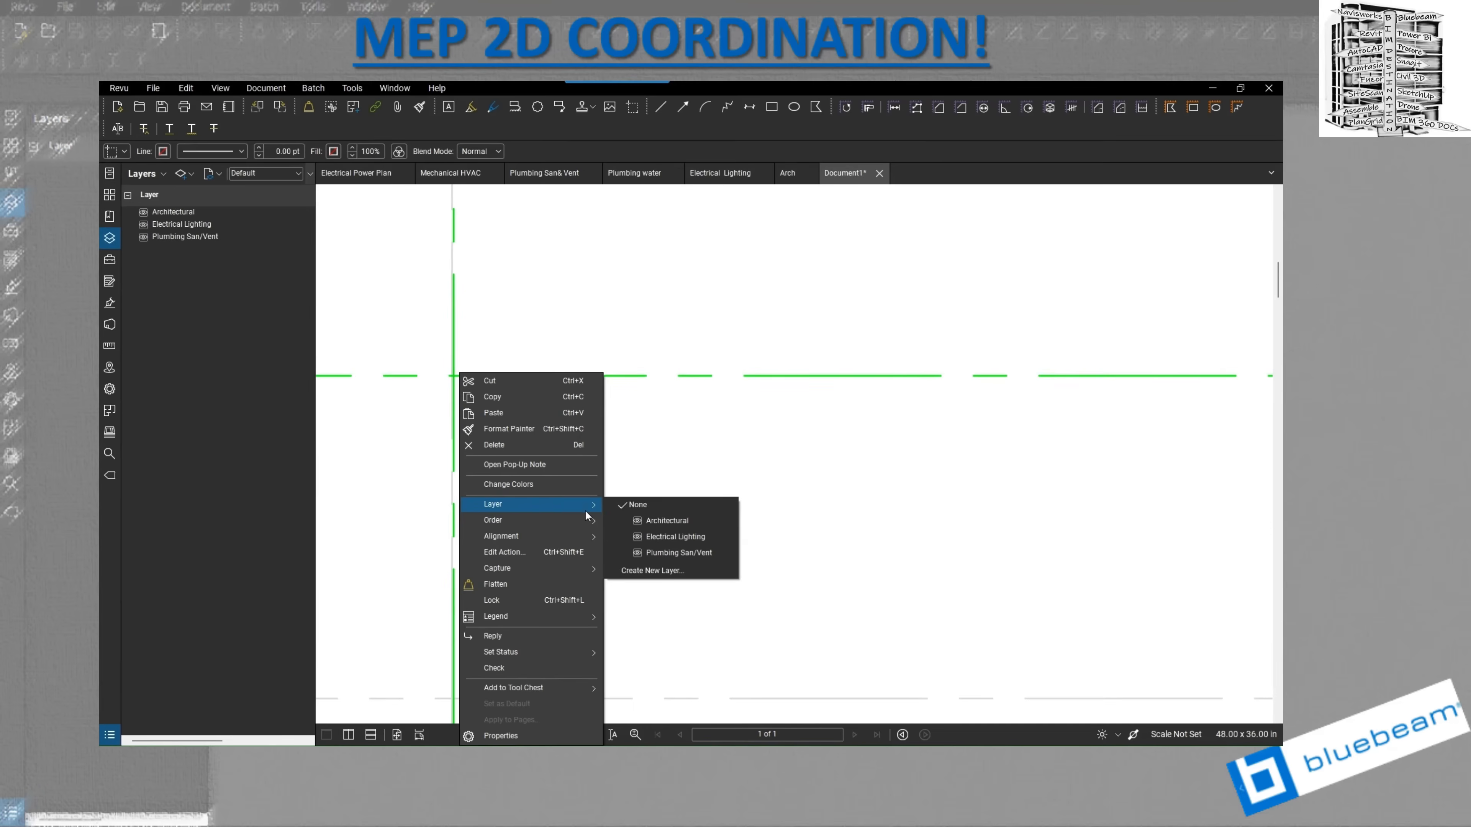
left_click(653, 571)
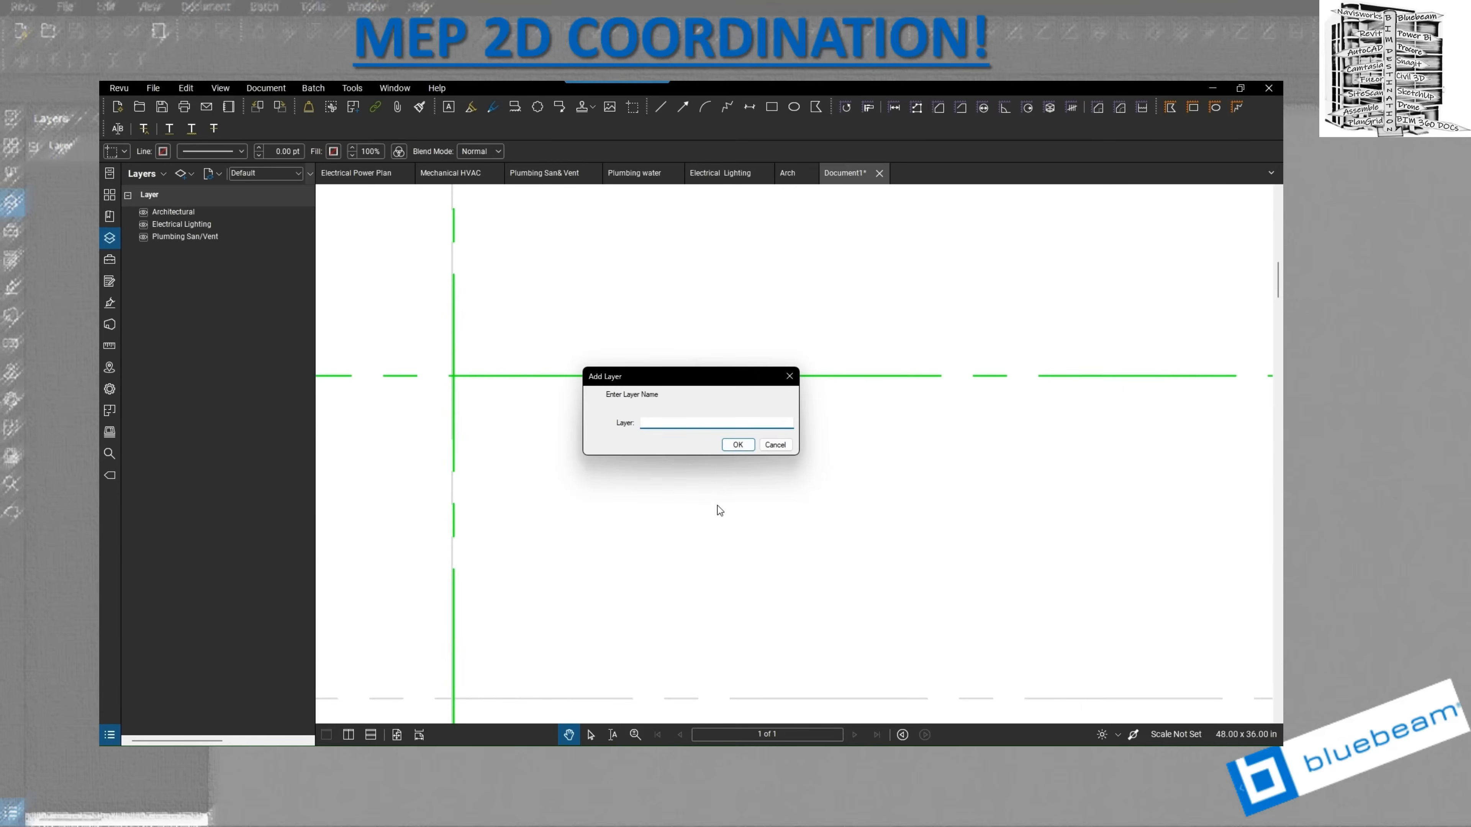
type("Plumbing Water")
left_click(739, 451)
right_click(655, 478)
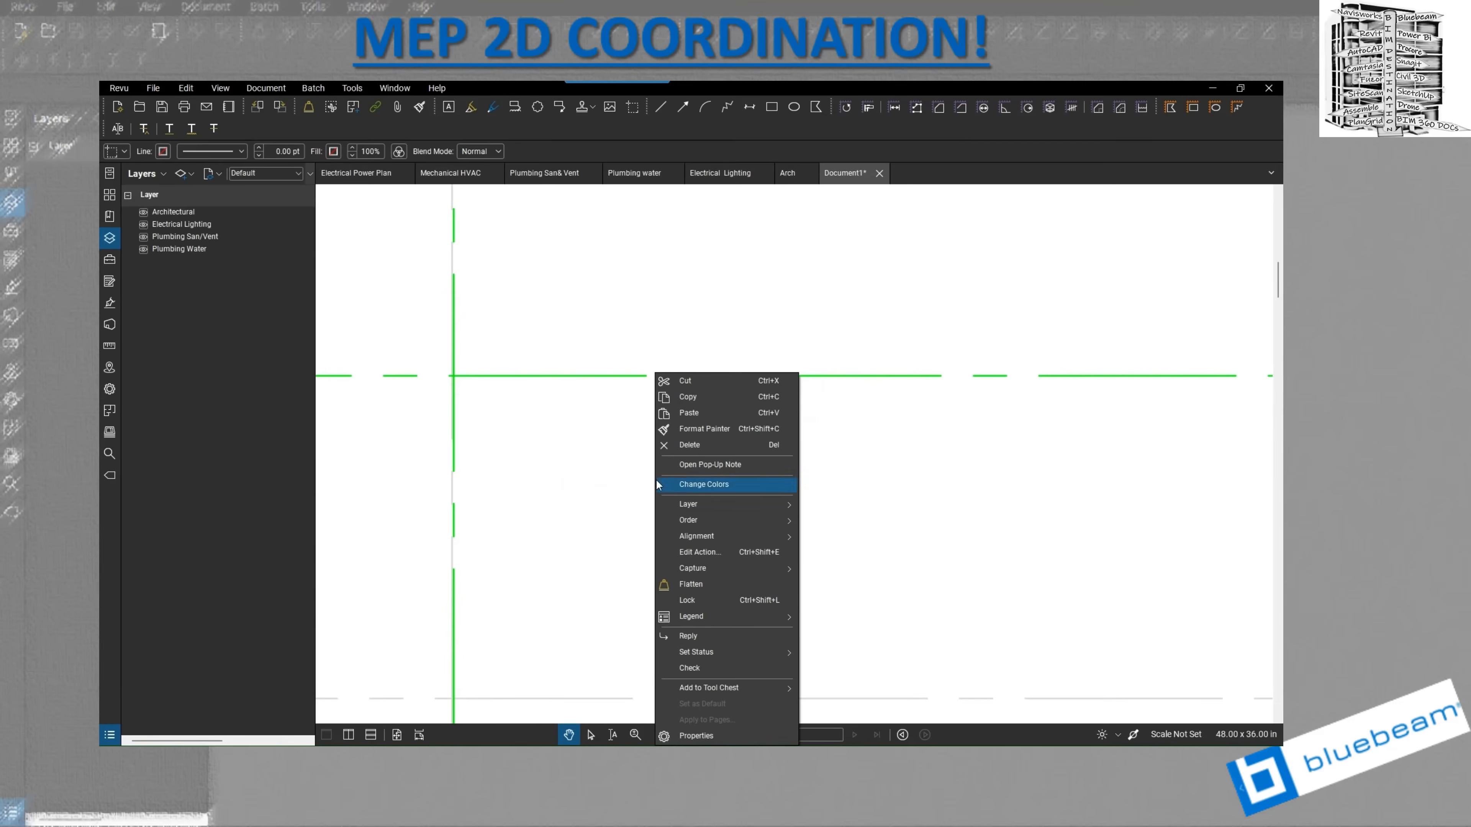
left_click(698, 600)
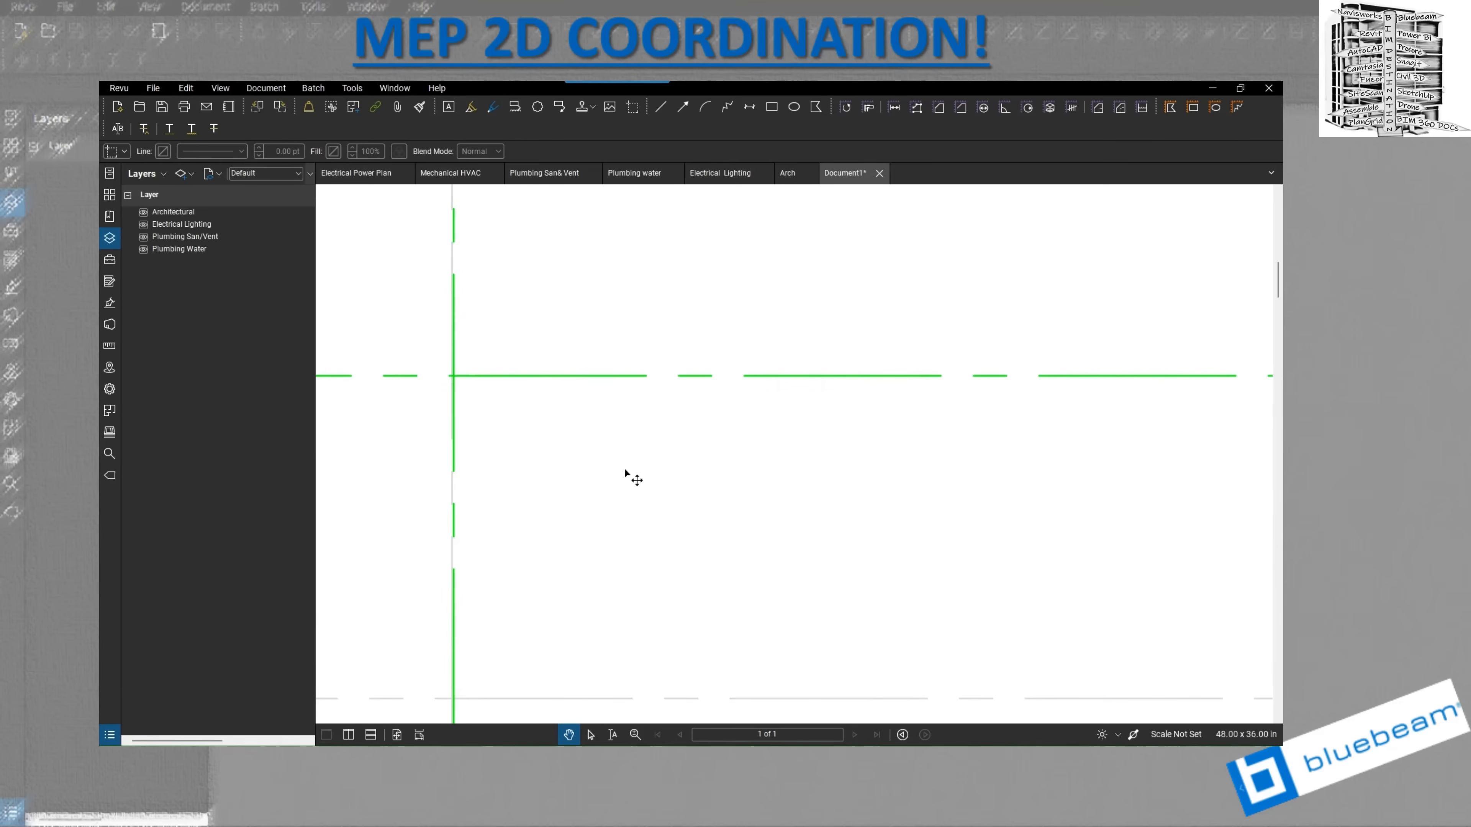
- Move the San/Vent snapshot back over the sheet, align its upper-left grid intersection with the plumbing water grid, and lock it
scroll(625, 474, "down", 3)
scroll(626, 474, "down", 5)
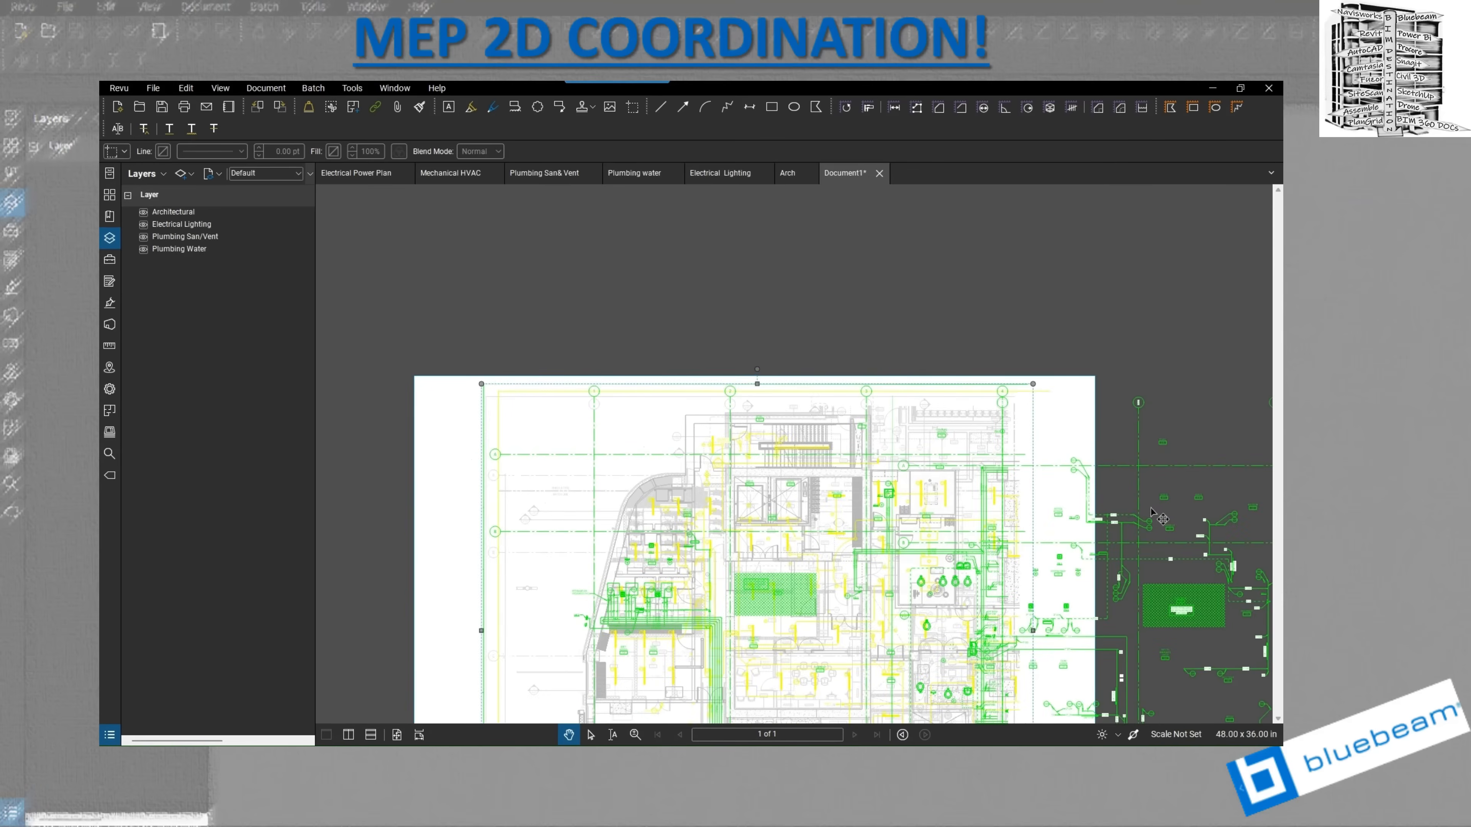
left_click_drag(1141, 477, 718, 466)
scroll(591, 481, "up", 6)
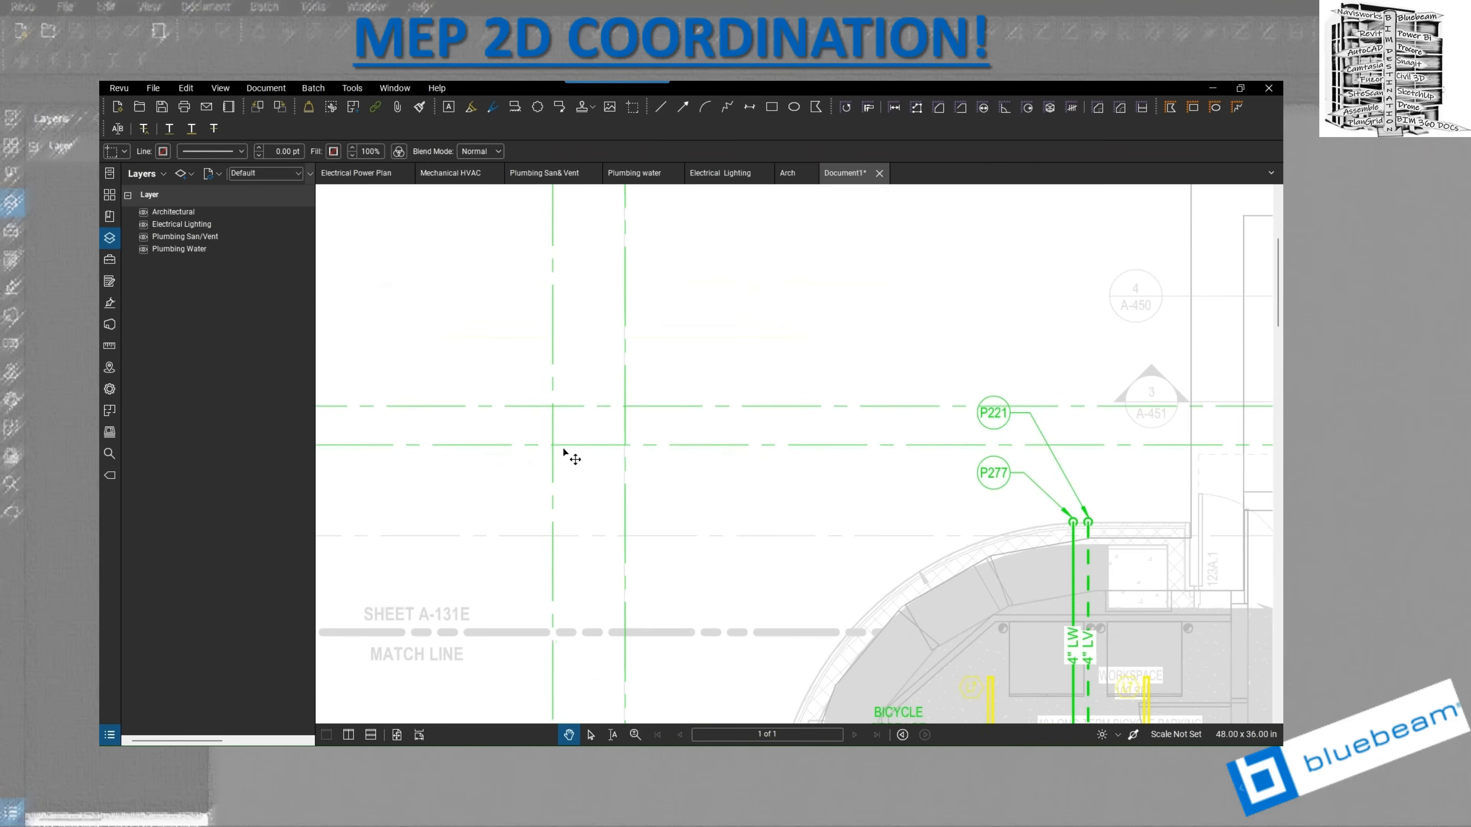
left_click_drag(553, 449, 624, 410)
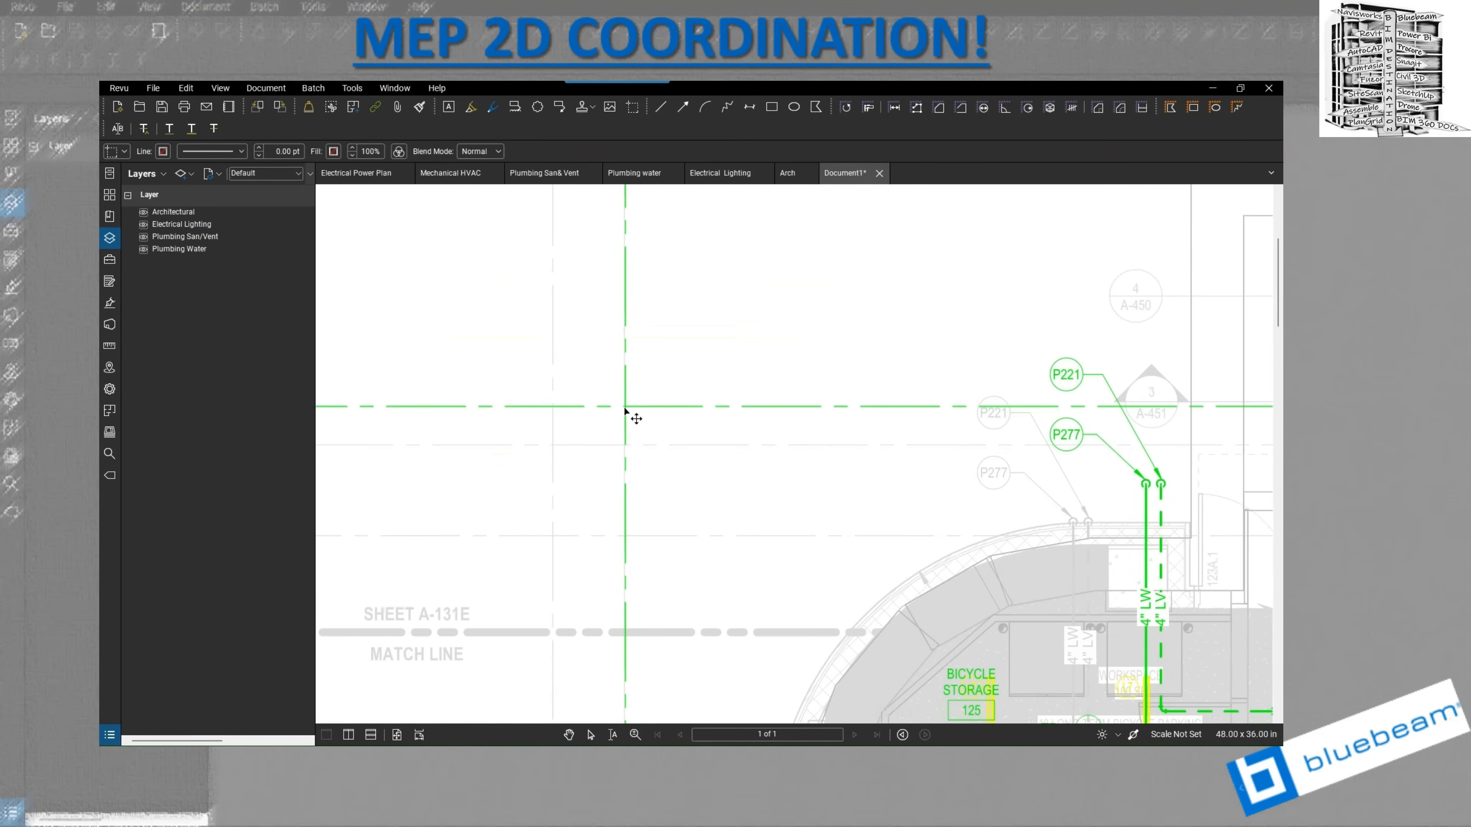
scroll(564, 433, "down", 6)
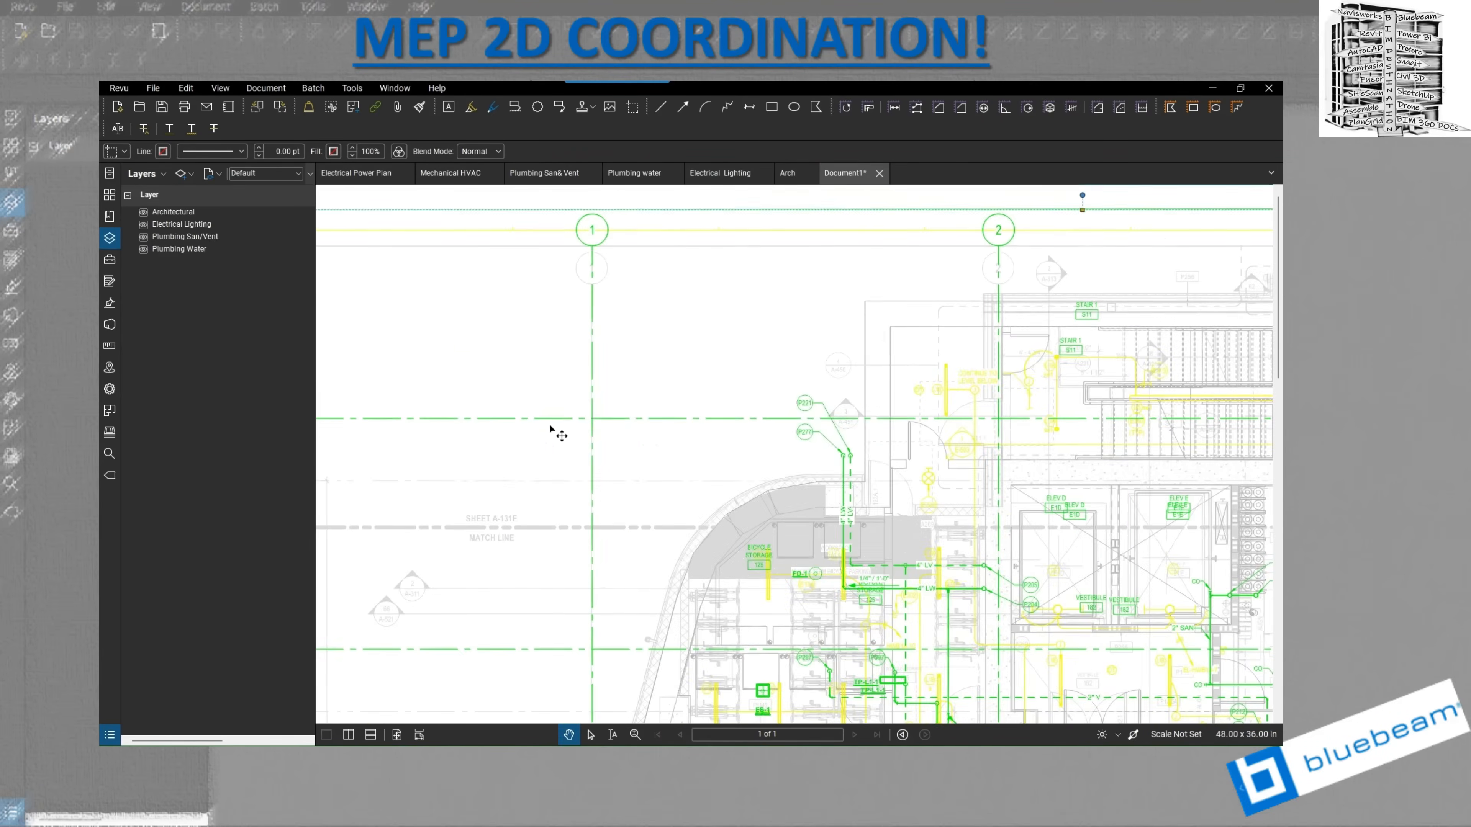
scroll(531, 420, "down", 2)
right_click(630, 511)
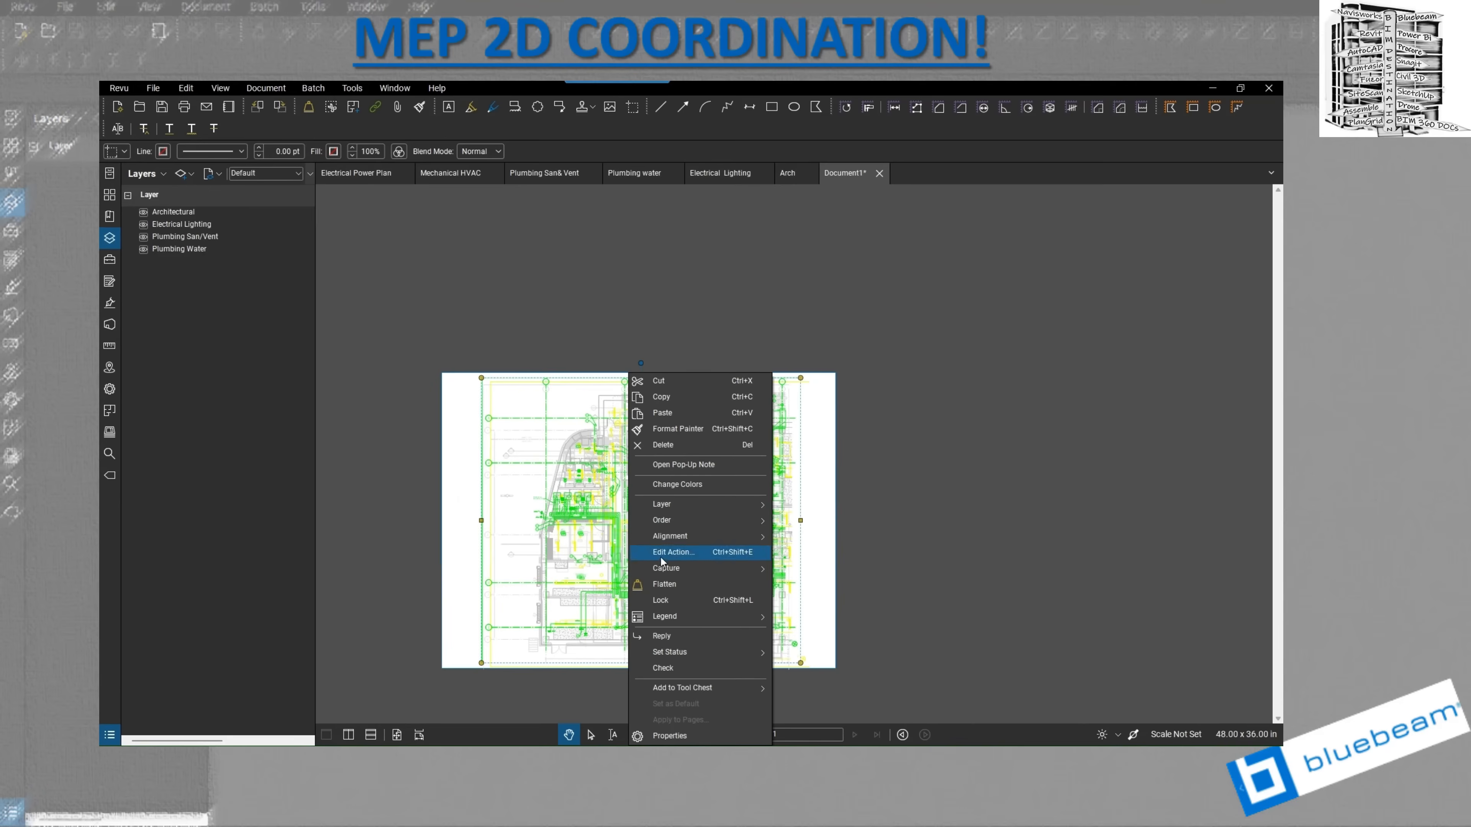
left_click(675, 601)
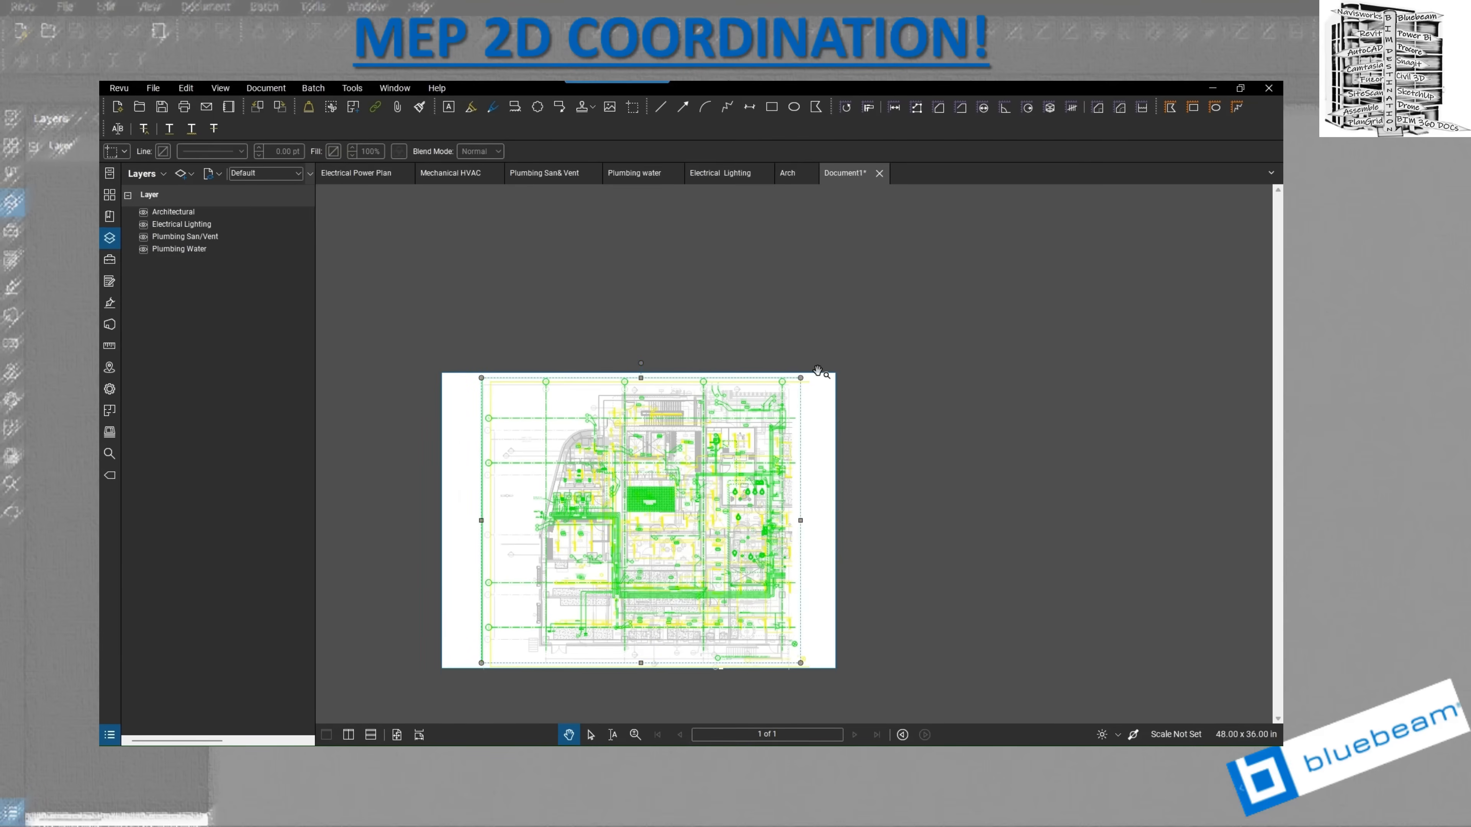
- Take a snapshot of the Mechanical HVAC plan along its drawing border
left_click(437, 178)
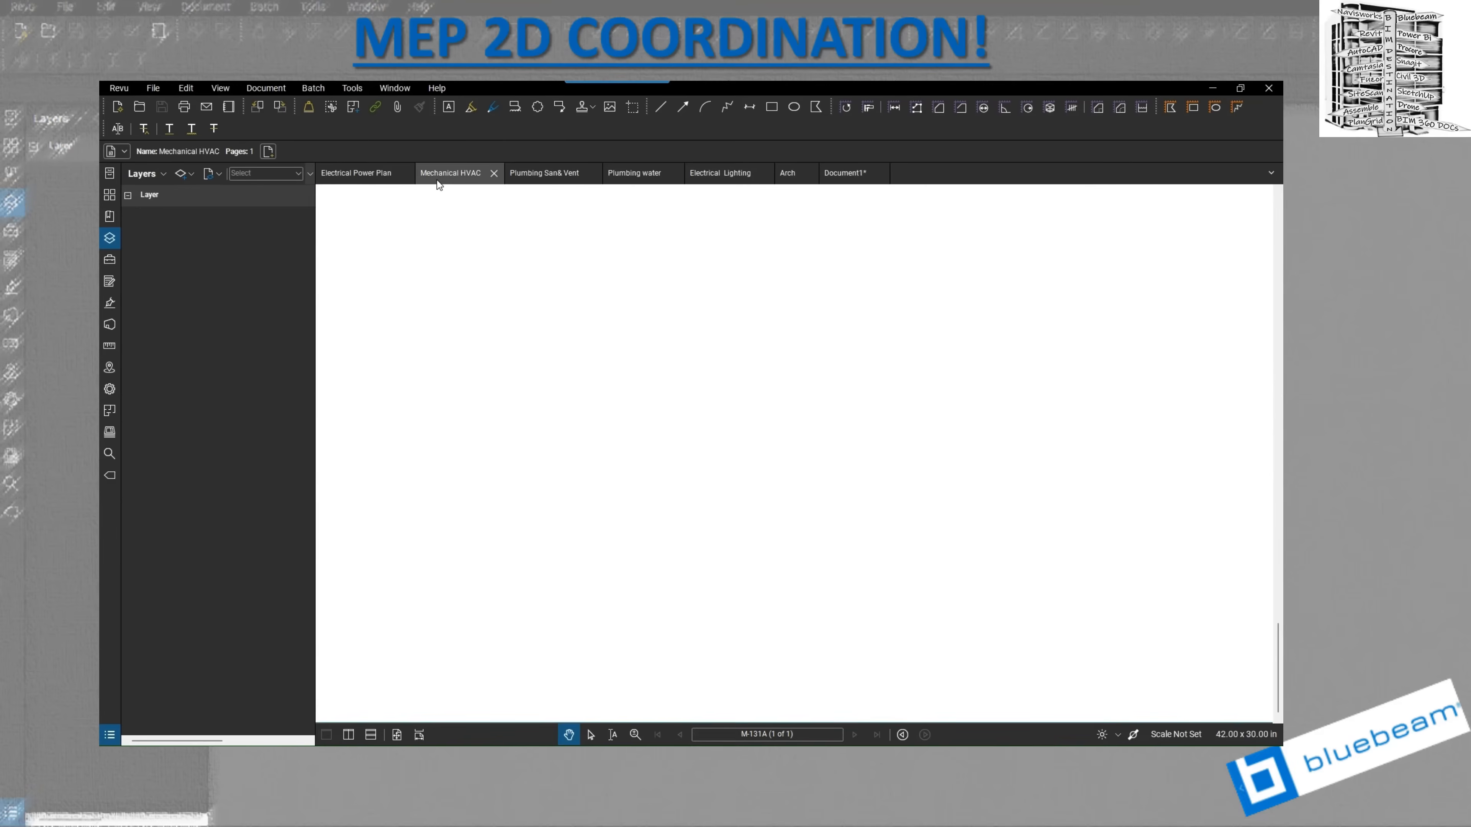
scroll(637, 517, "down", 2)
scroll(637, 517, "down", 3)
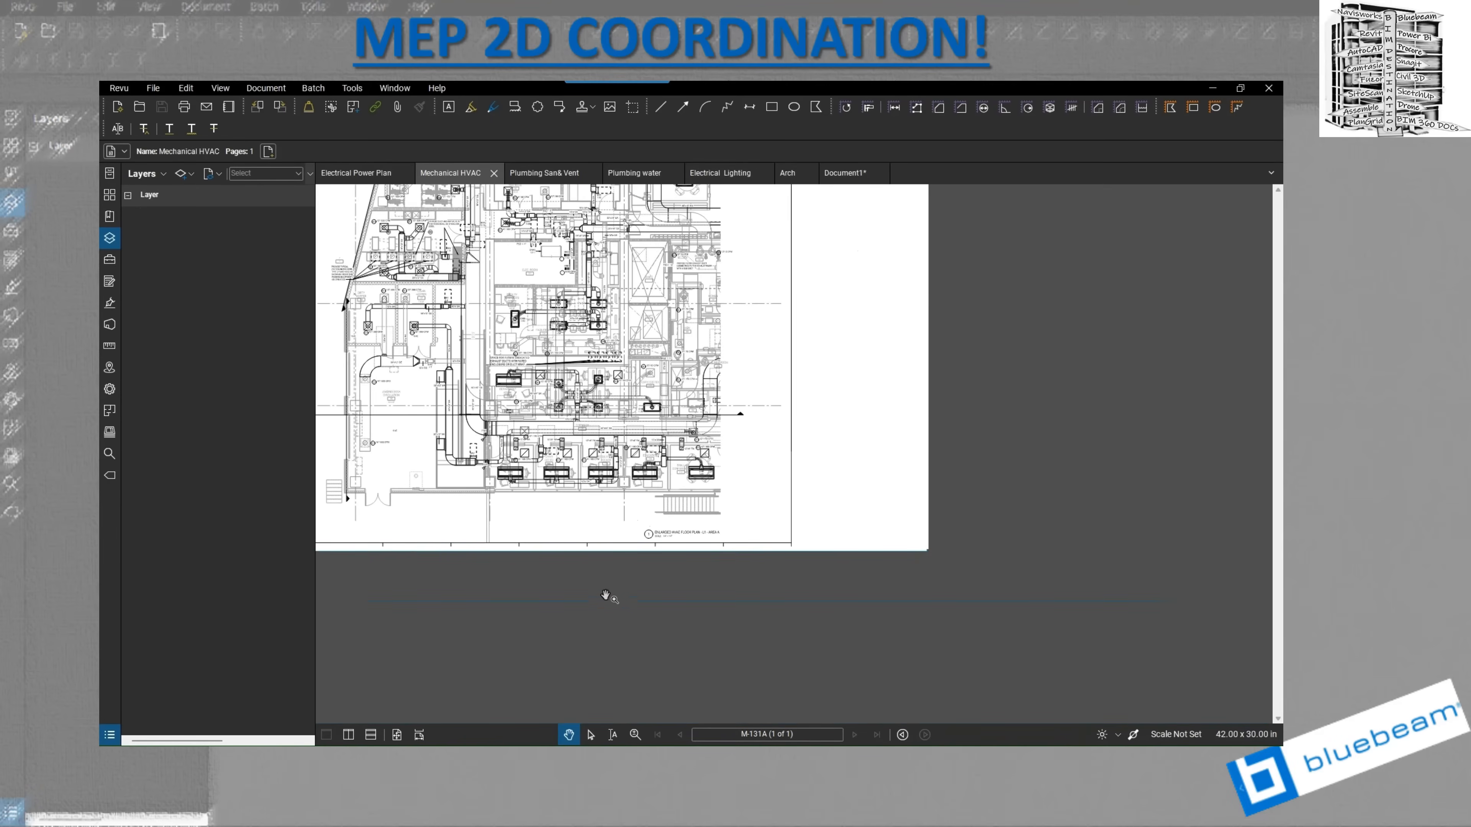
scroll(686, 671, "up", 1)
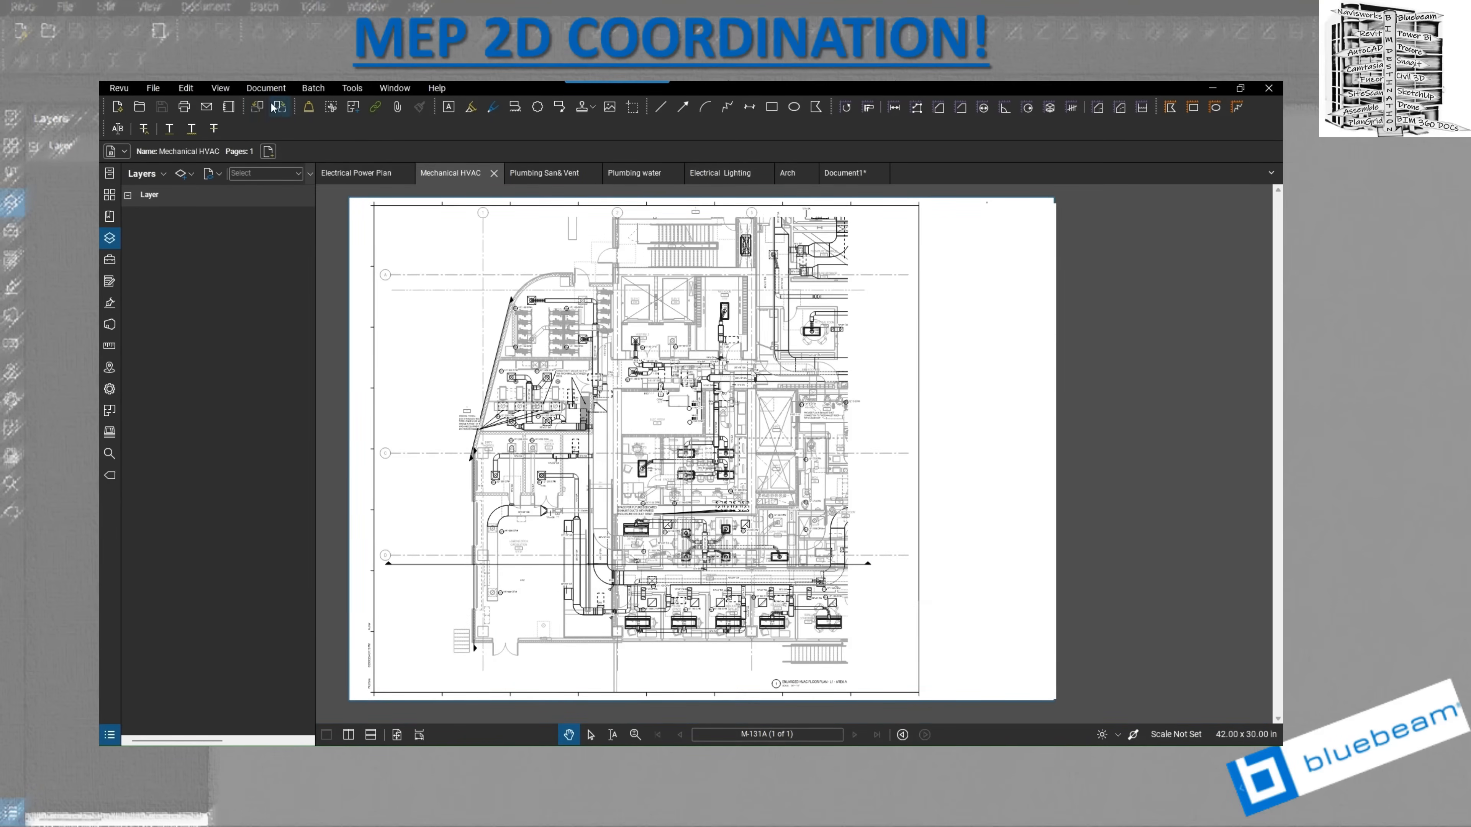
left_click(629, 107)
mouse_move(376, 206)
left_mouse_down()
mouse_move(931, 214)
mouse_move(921, 206)
mouse_move(925, 691)
mouse_move(373, 693)
mouse_move(373, 205)
left_mouse_up()
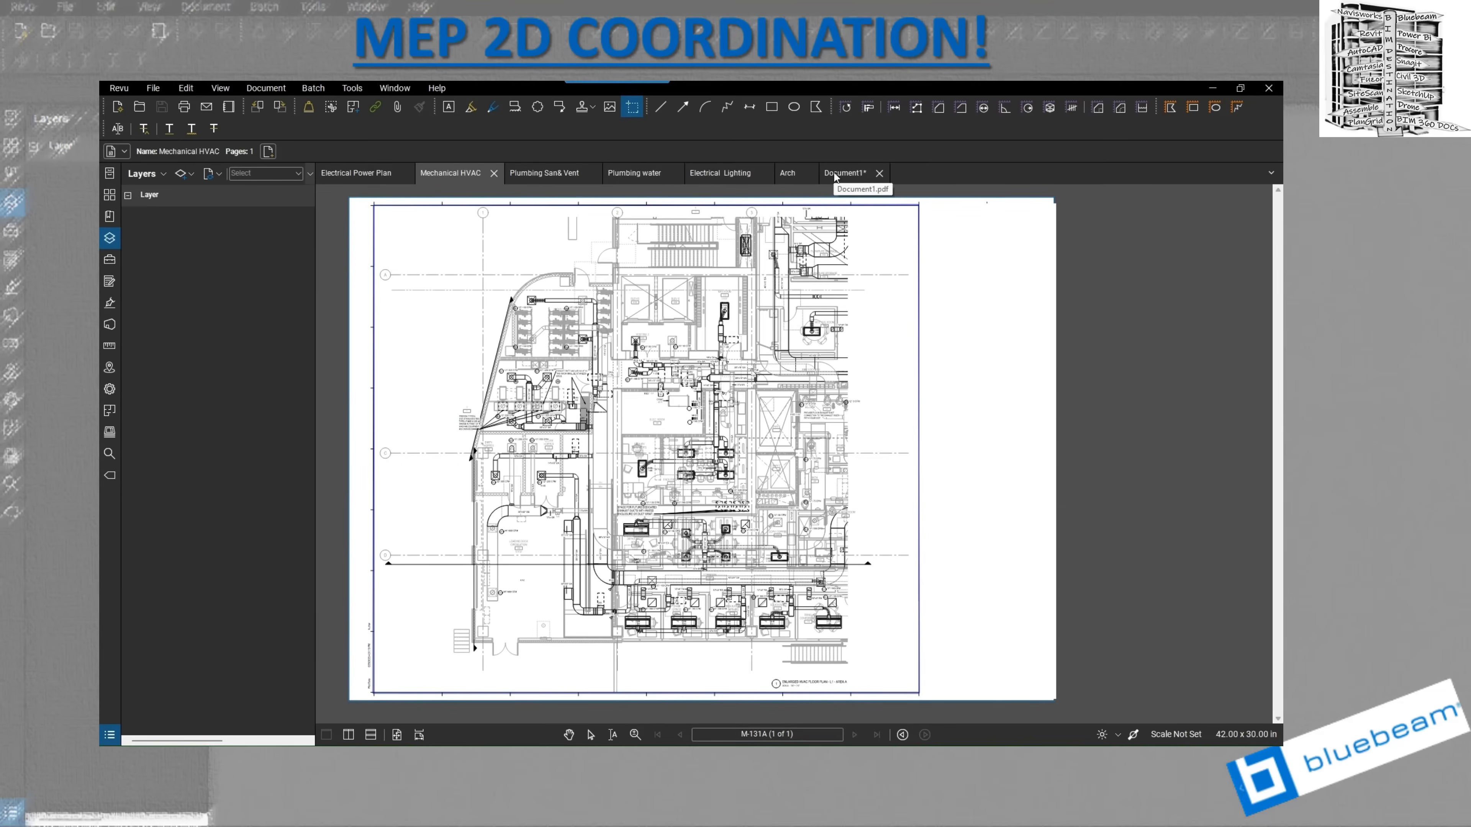
- Paste the HVAC snapshot into Document1 and set its scale to 120%
left_click(834, 172)
key("ctrl+v")
right_click(558, 497)
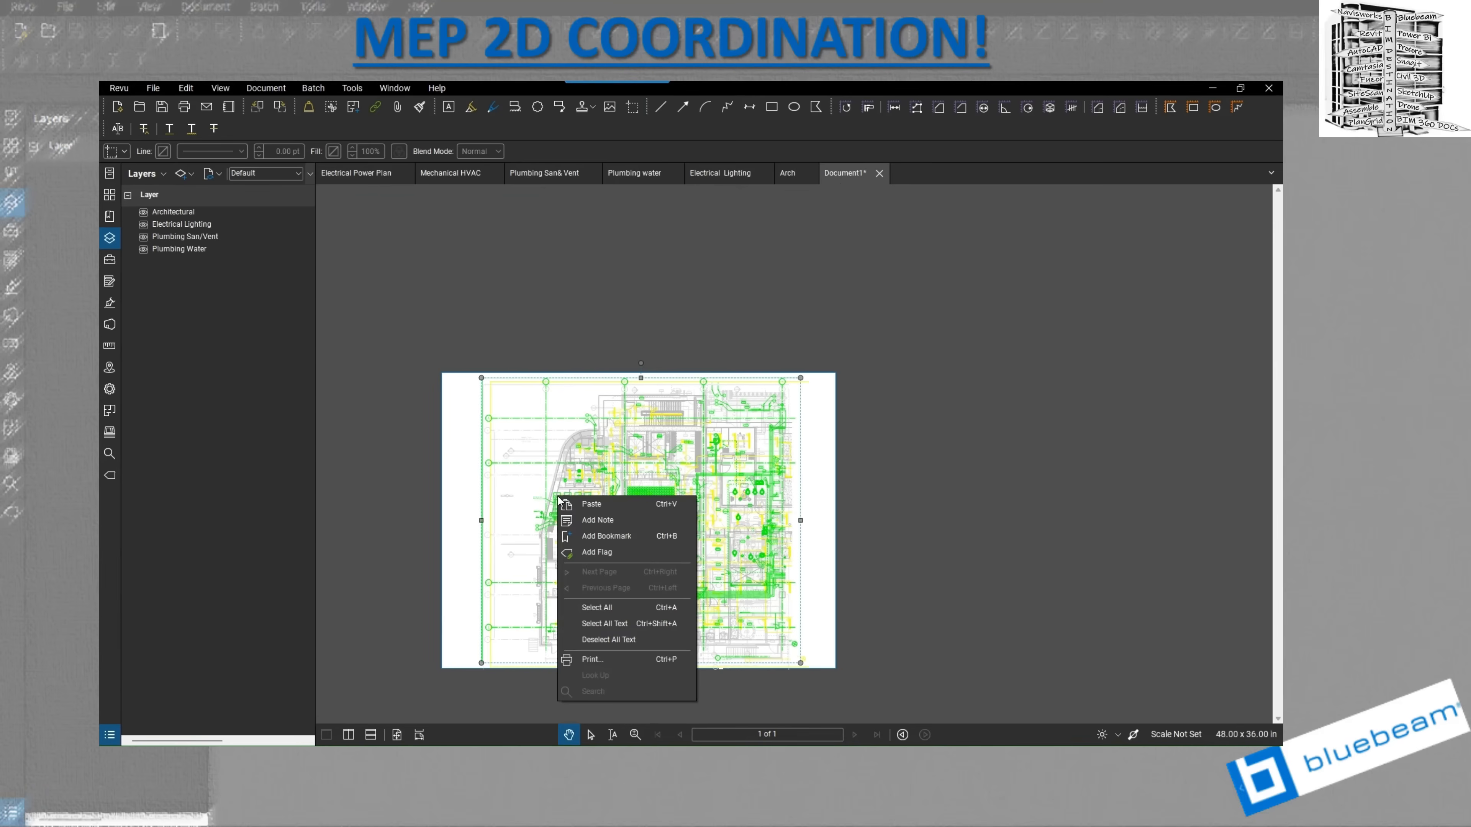
left_click(591, 504)
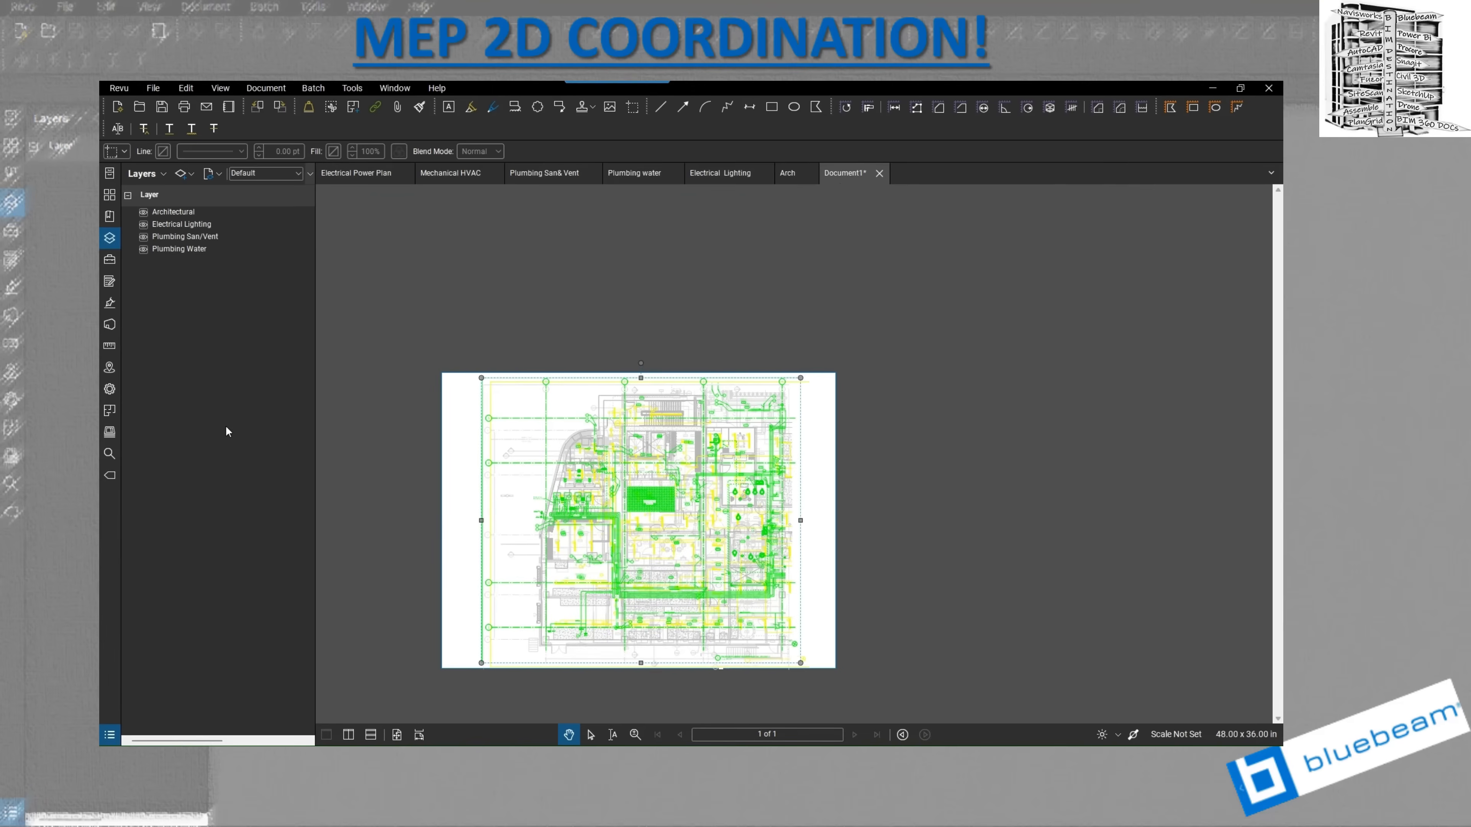
left_click(115, 392)
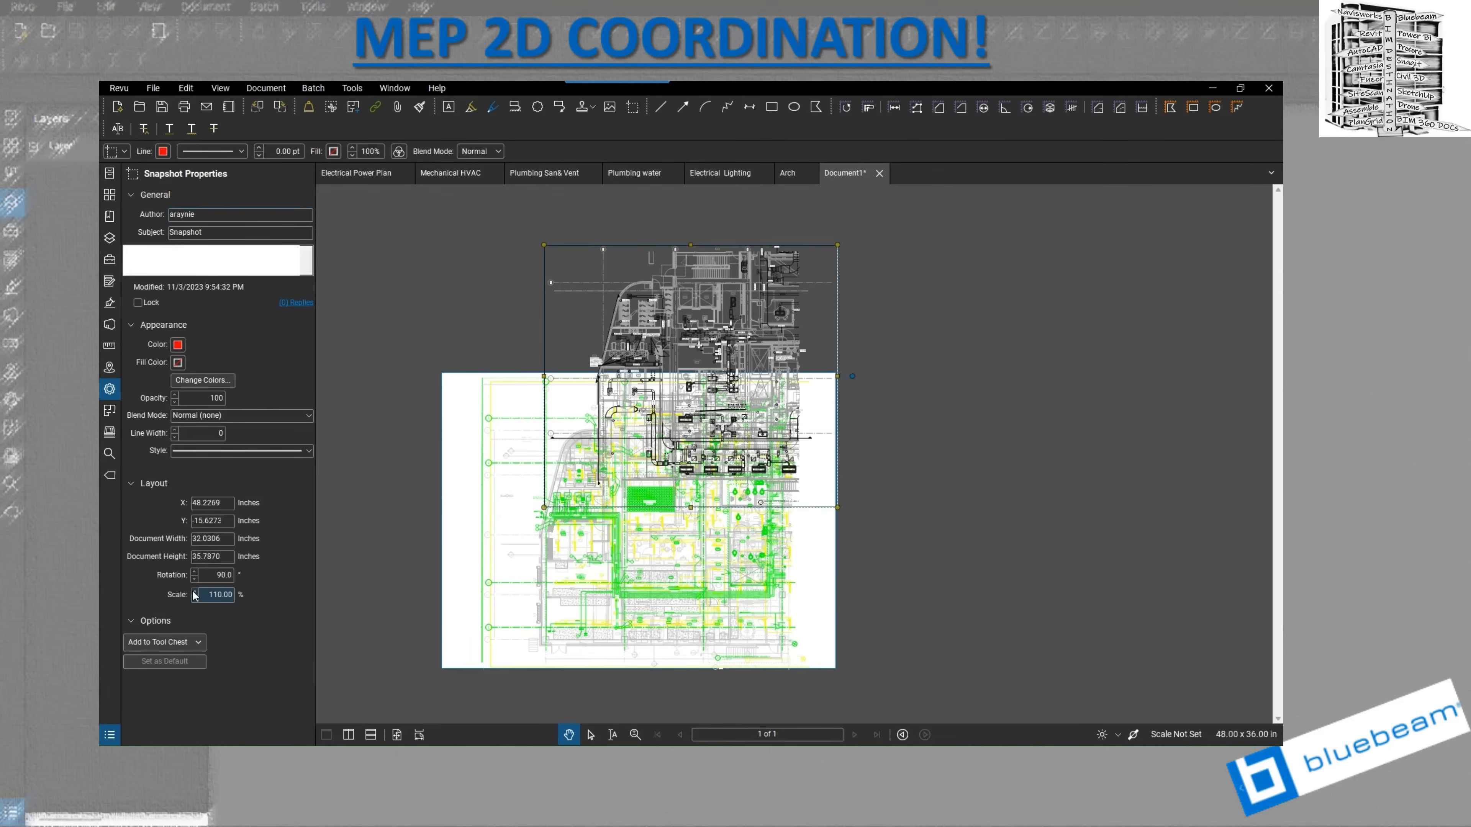
scroll(638, 293, "up", 4)
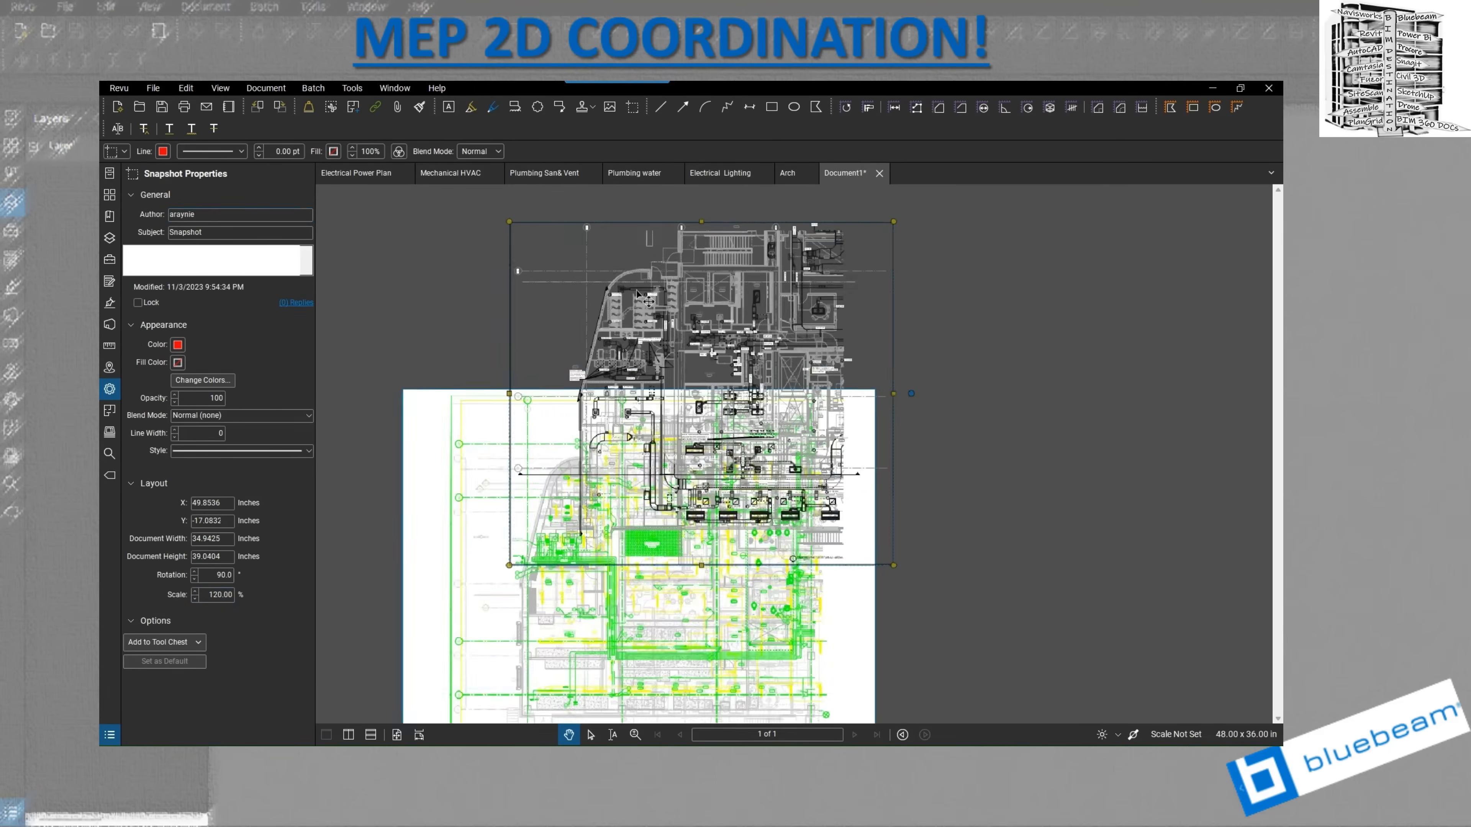
- Move the HVAC snapshot onto the sheet and align its upper-left grid intersection with the plumbing grid lines
scroll(741, 327, "down", 1)
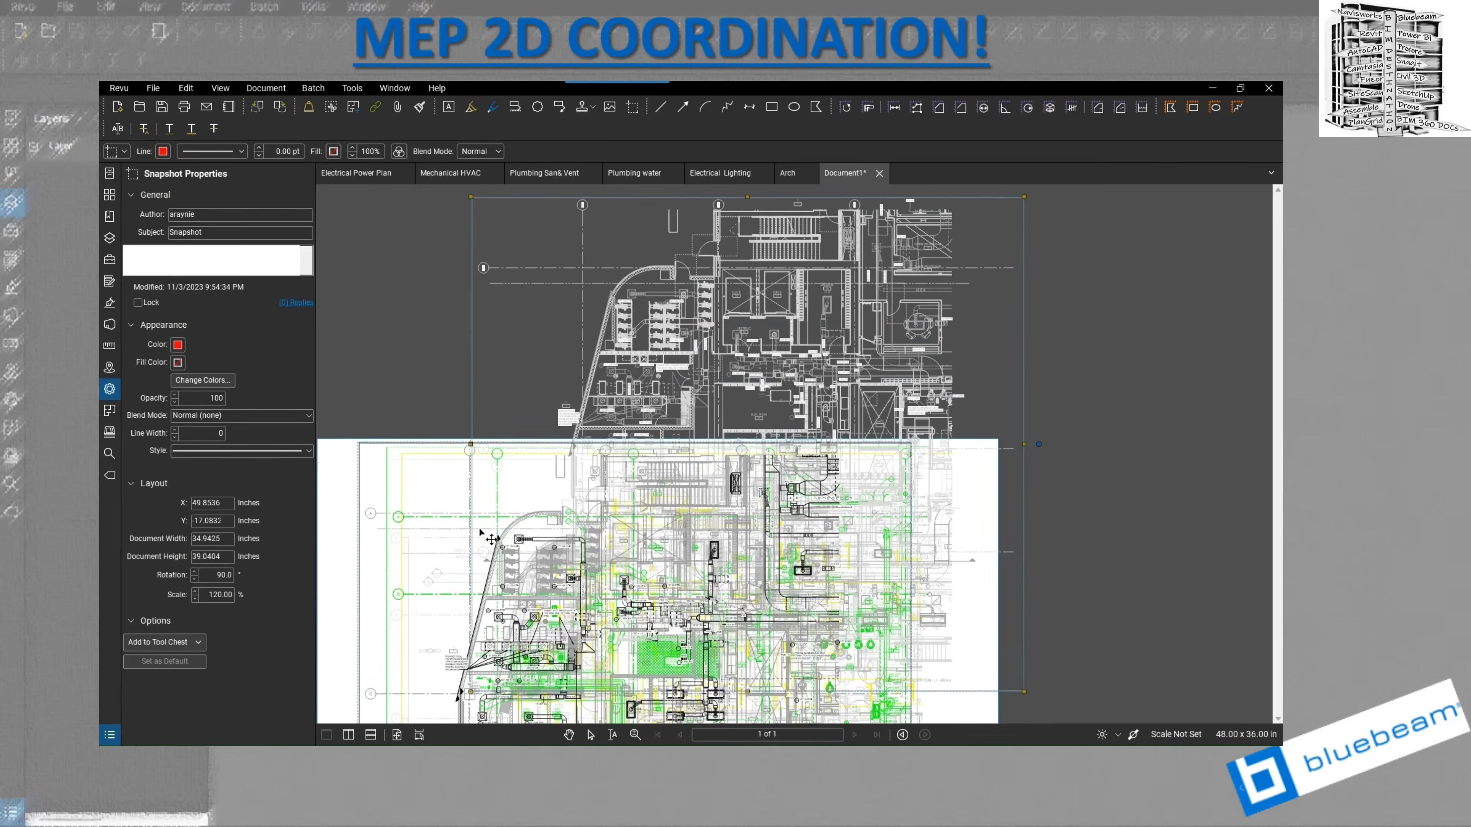
scroll(481, 556, "up", 3)
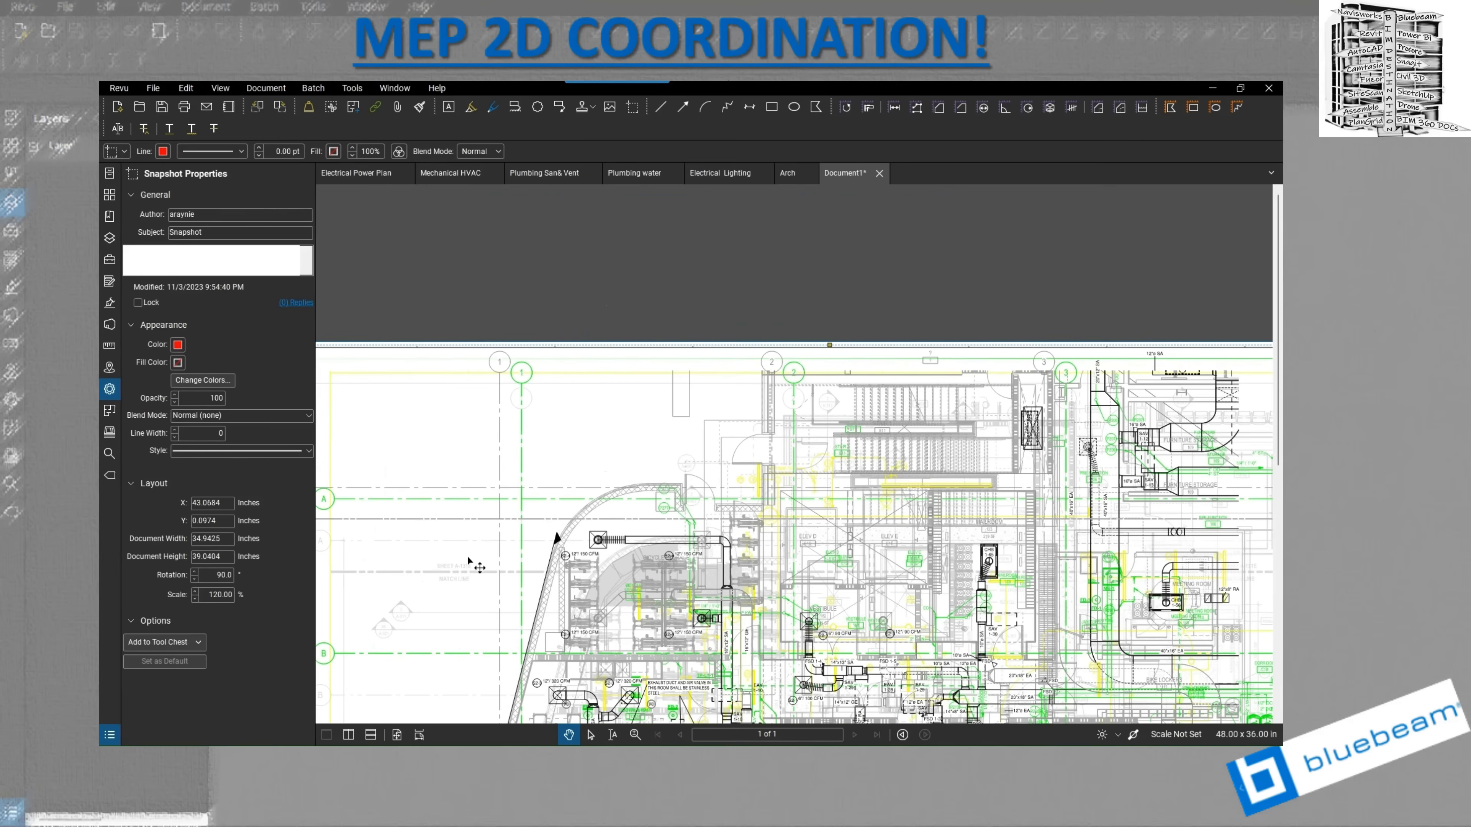
left_click_drag(533, 423, 572, 437)
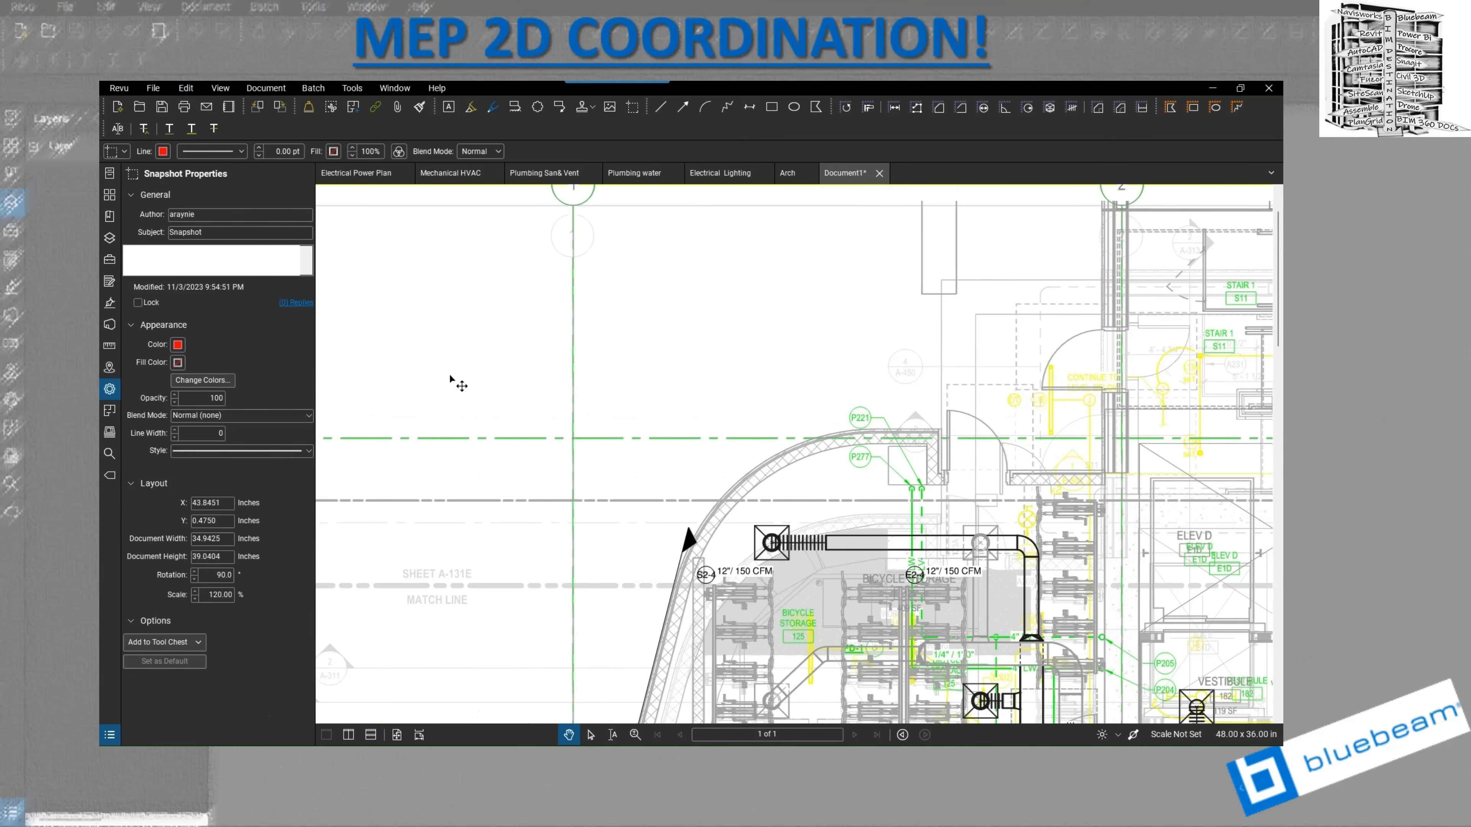
- Put the HVAC snapshot on a new layer named "Mech HVAC"
scroll(463, 387, "down", 5)
right_click(602, 479)
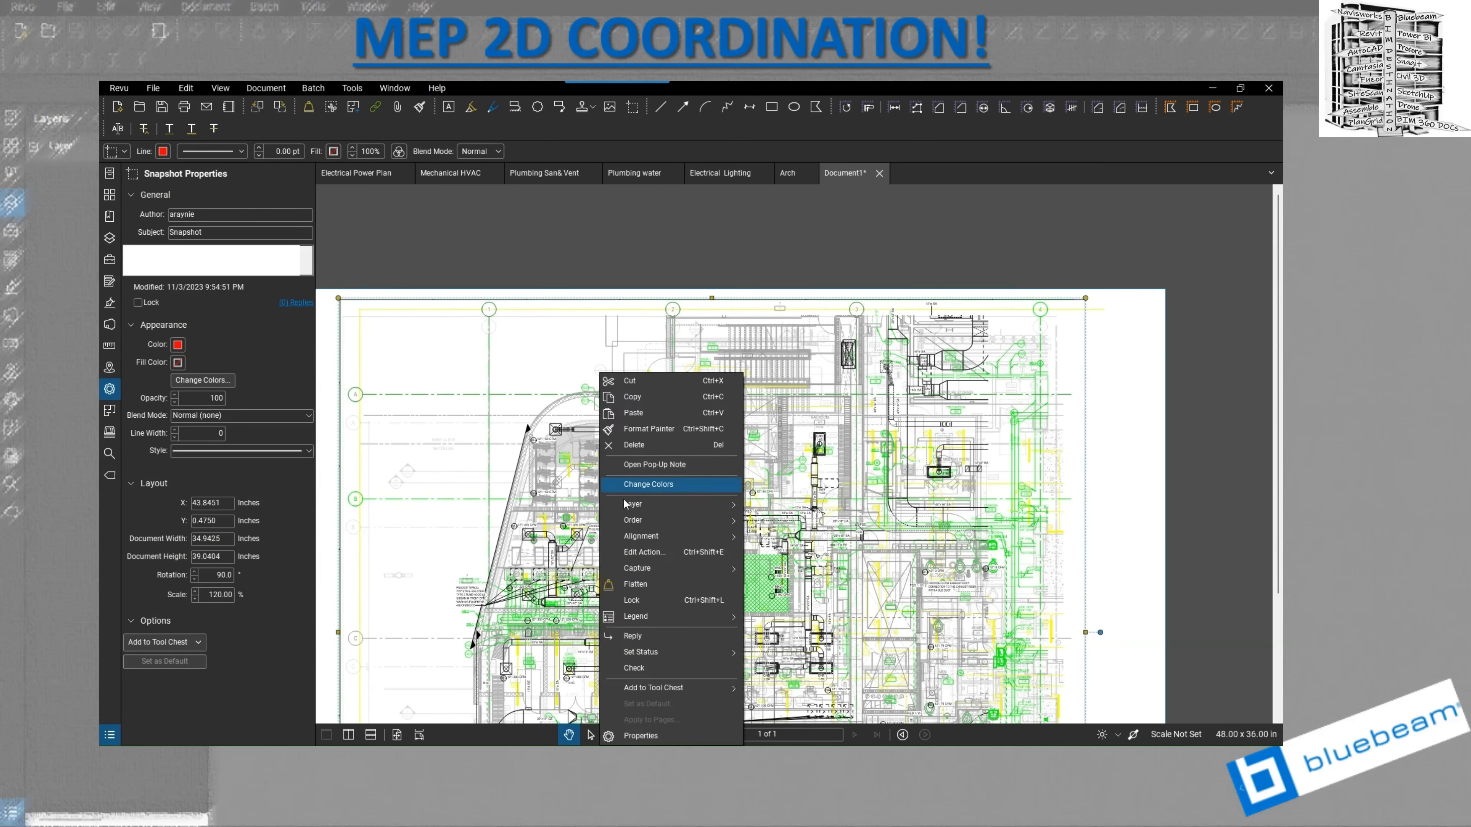
mouse_move(714, 507)
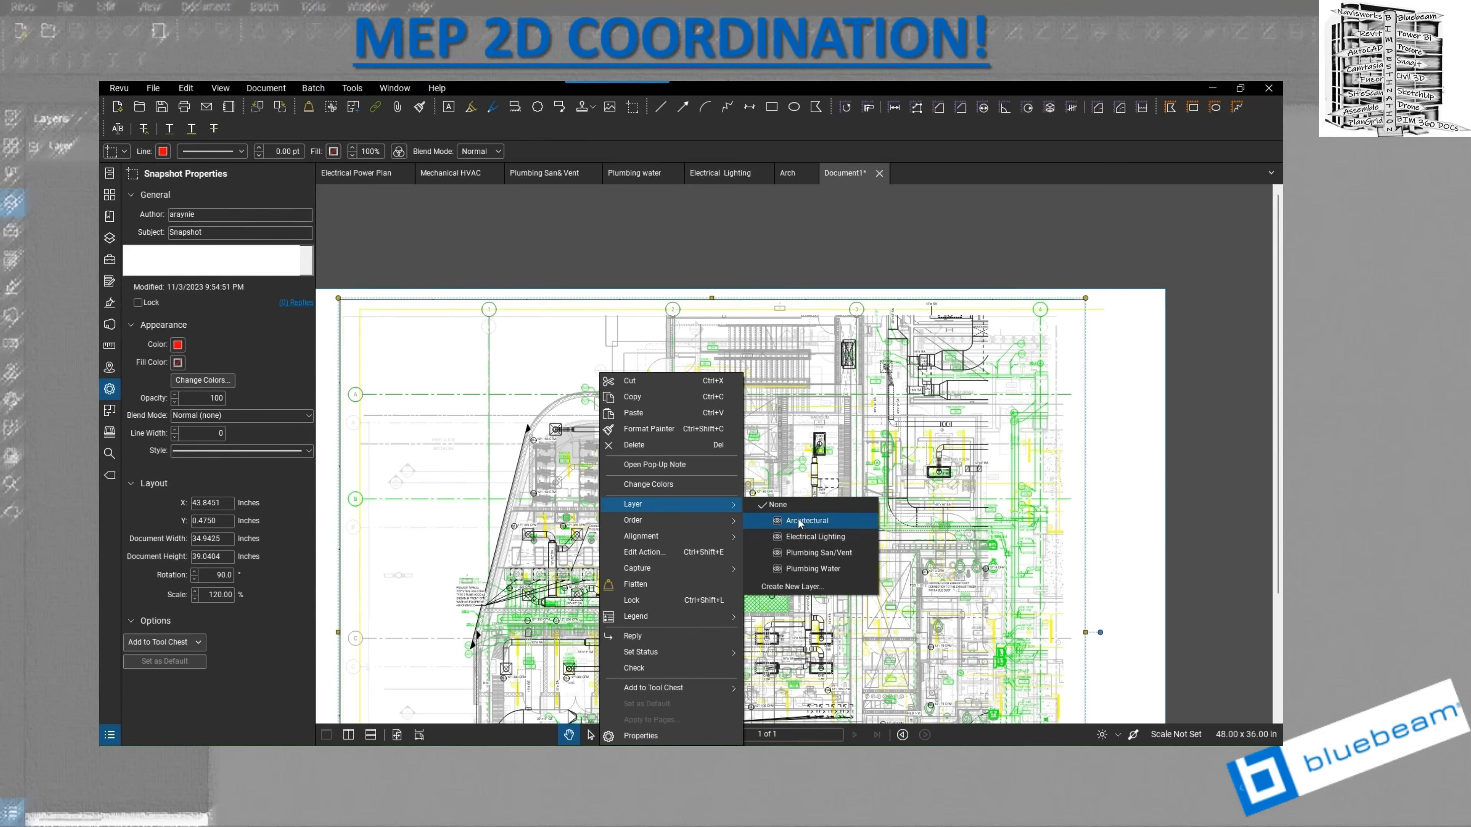
left_click(805, 587)
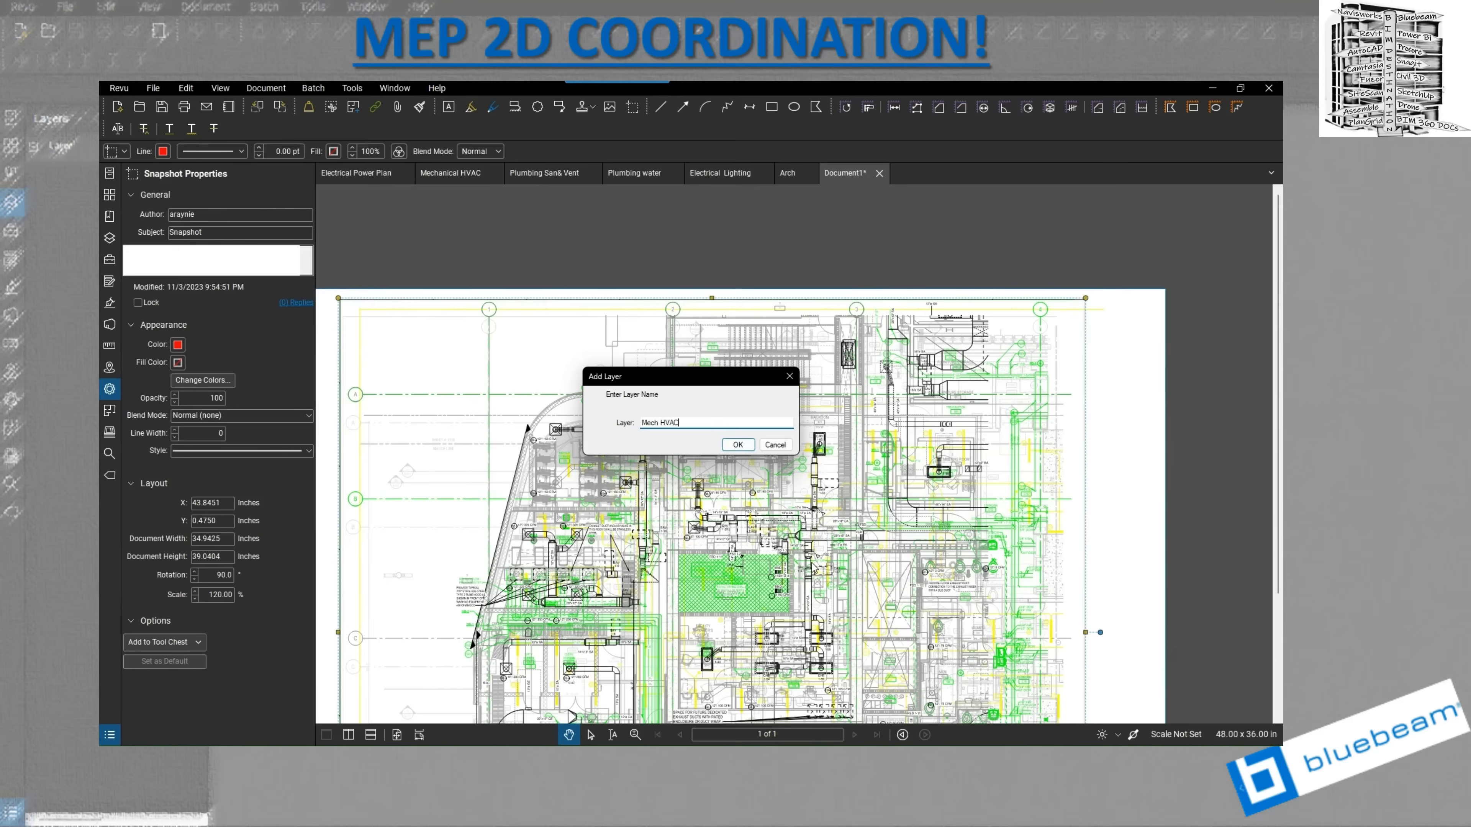
left_click(746, 446)
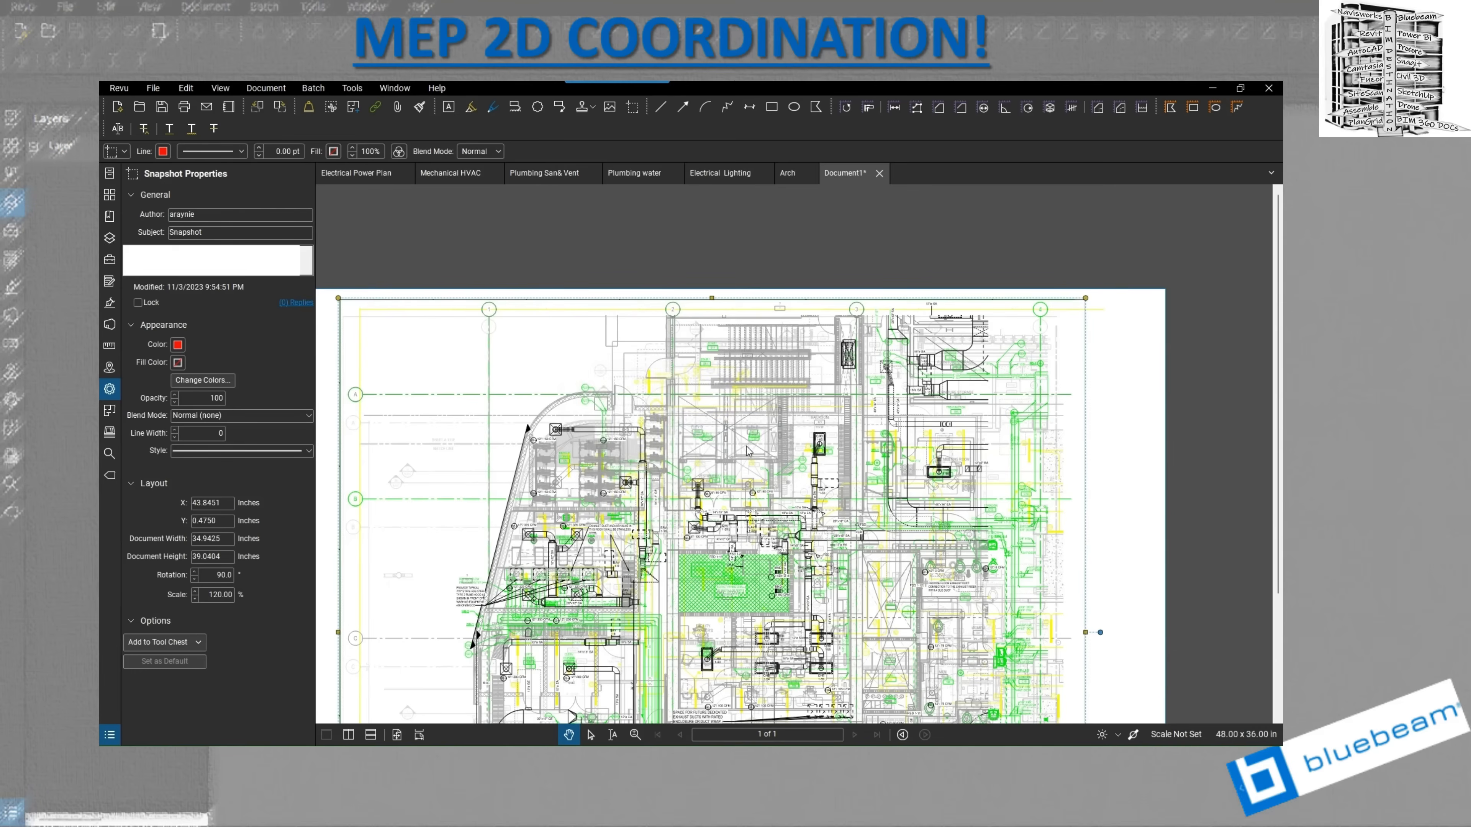
- Begin changing the HVAC snapshot's colors, adding red, the two blacks and dark gray as source colors to modify
left_click(202, 379)
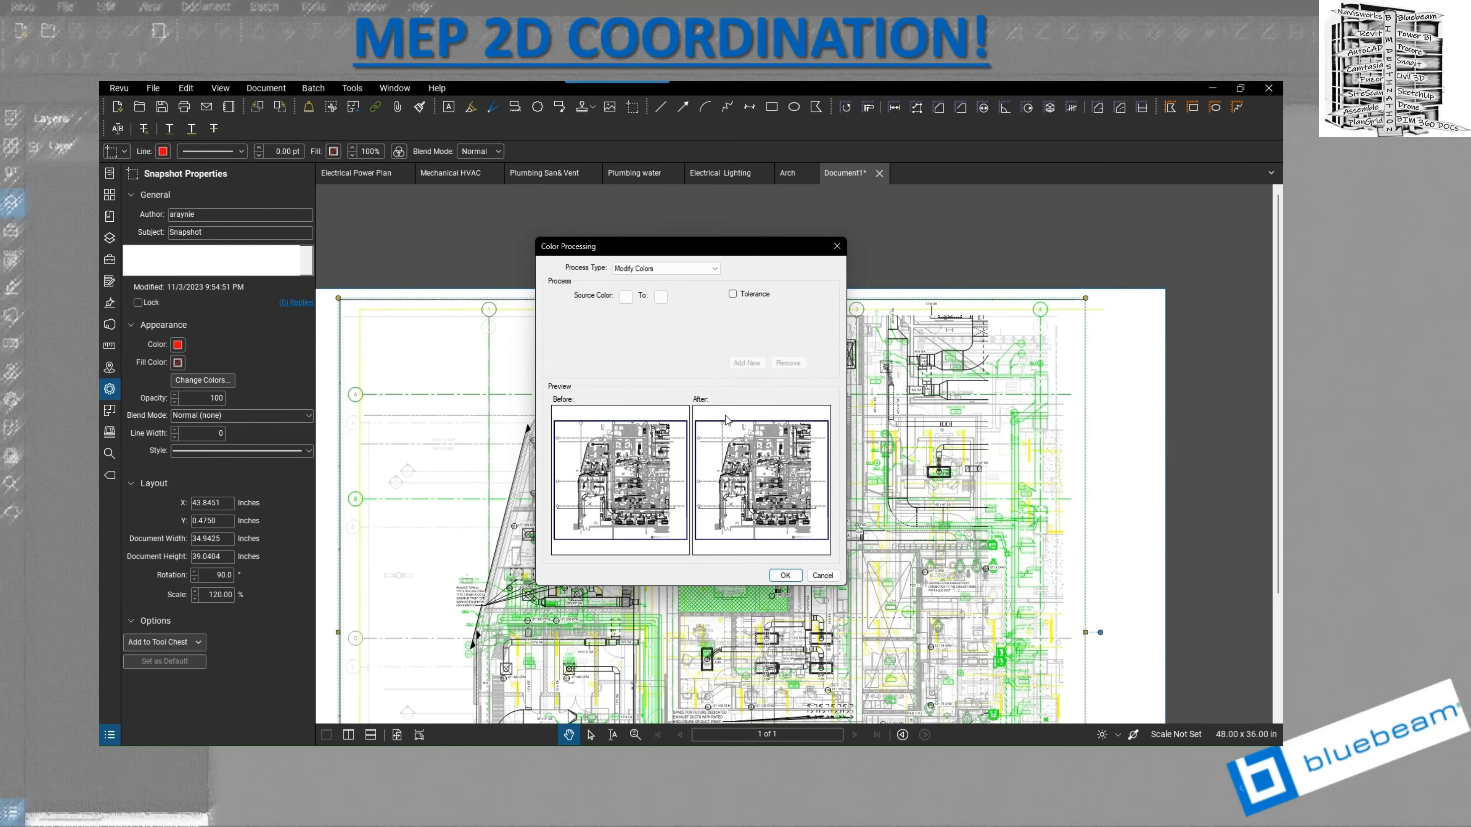
left_click(626, 297)
left_click(628, 316)
left_click(625, 317)
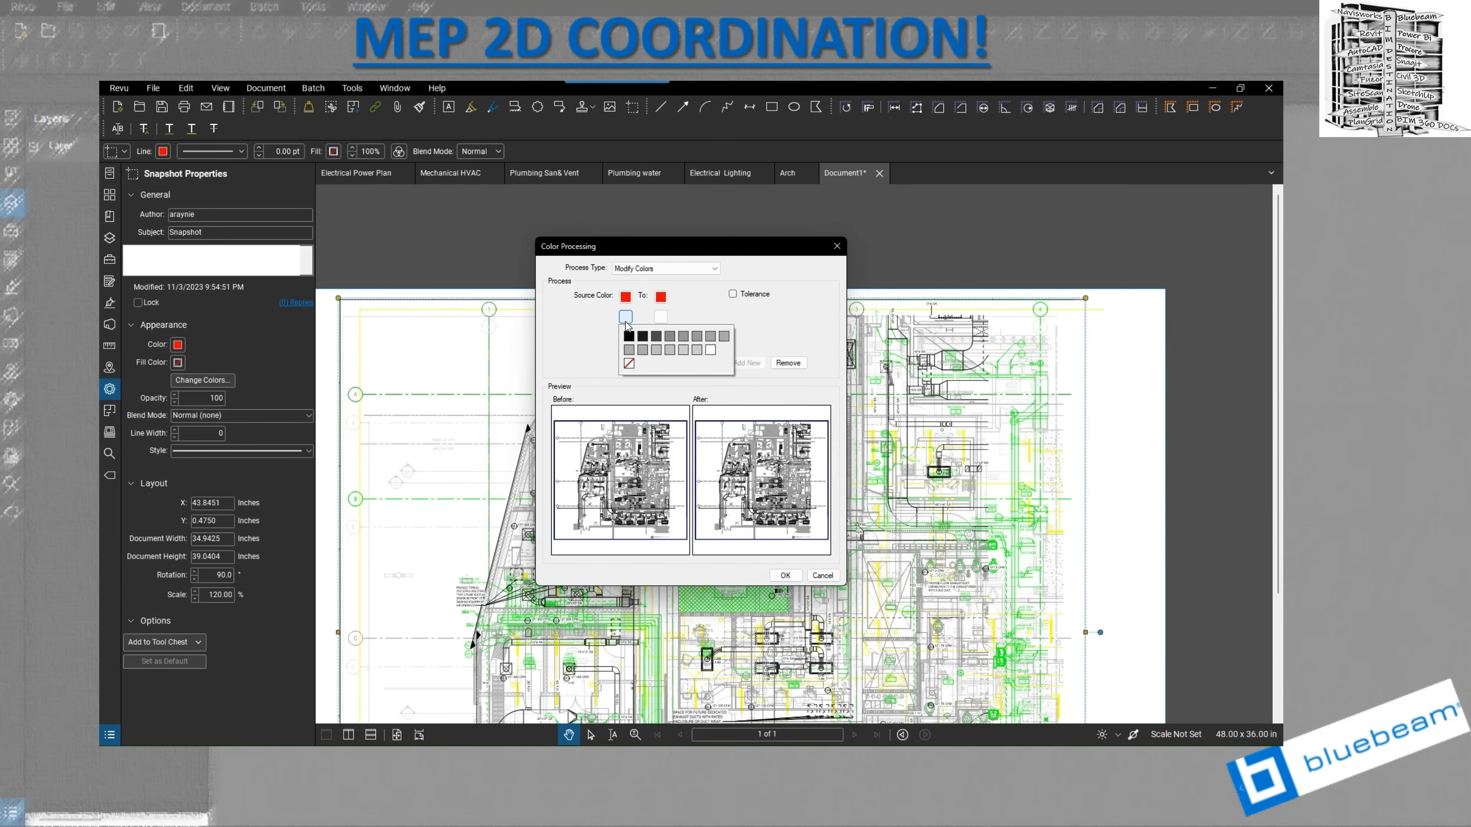
left_click(627, 339)
left_click(626, 341)
left_click(625, 367)
left_click(625, 363)
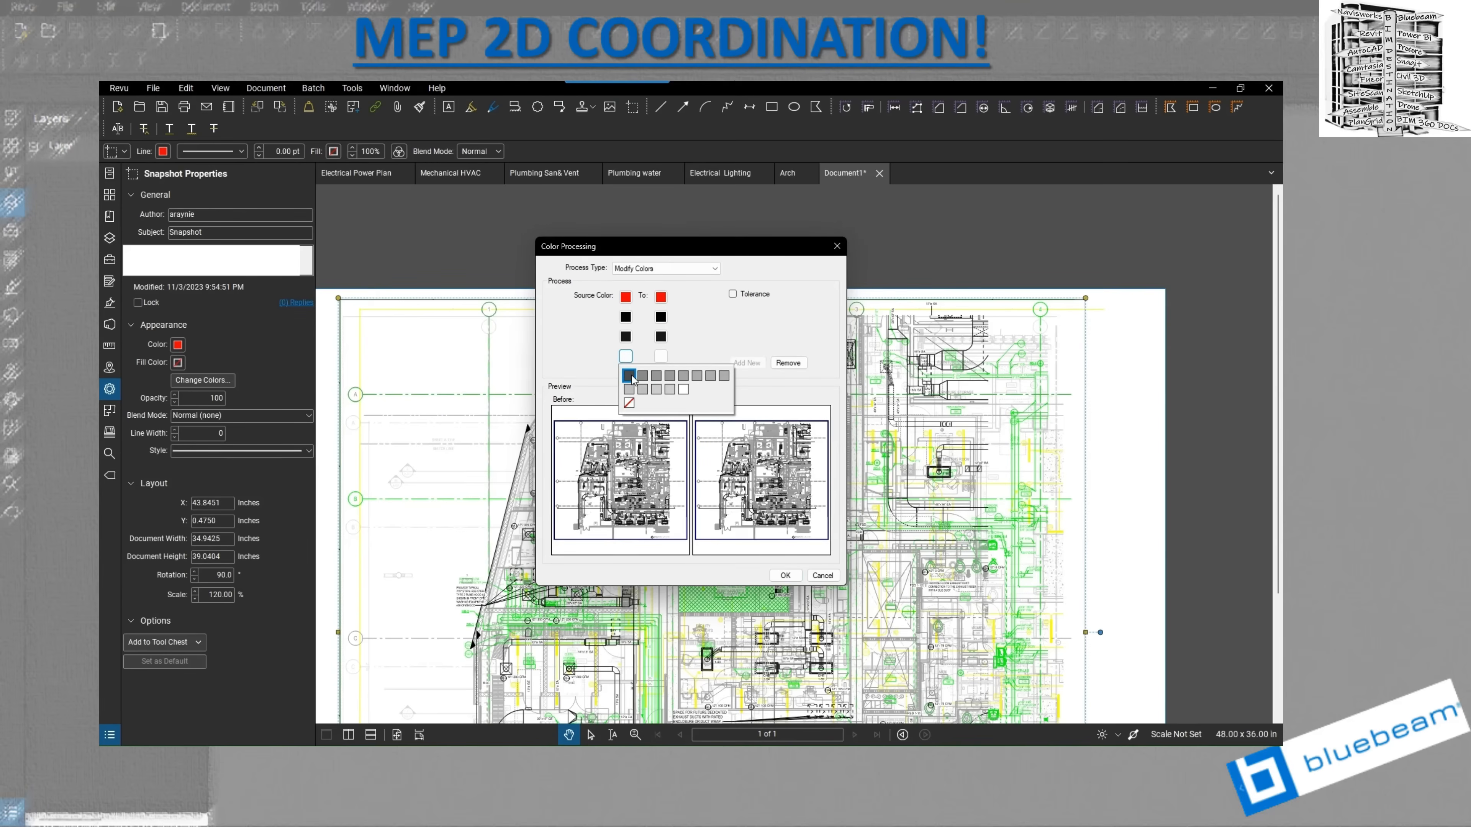
left_click(630, 371)
- Add the remaining gray shades of the HVAC snapshot one by one as source colors, excluding white
left_click(627, 363)
left_click(629, 376)
left_click(626, 363)
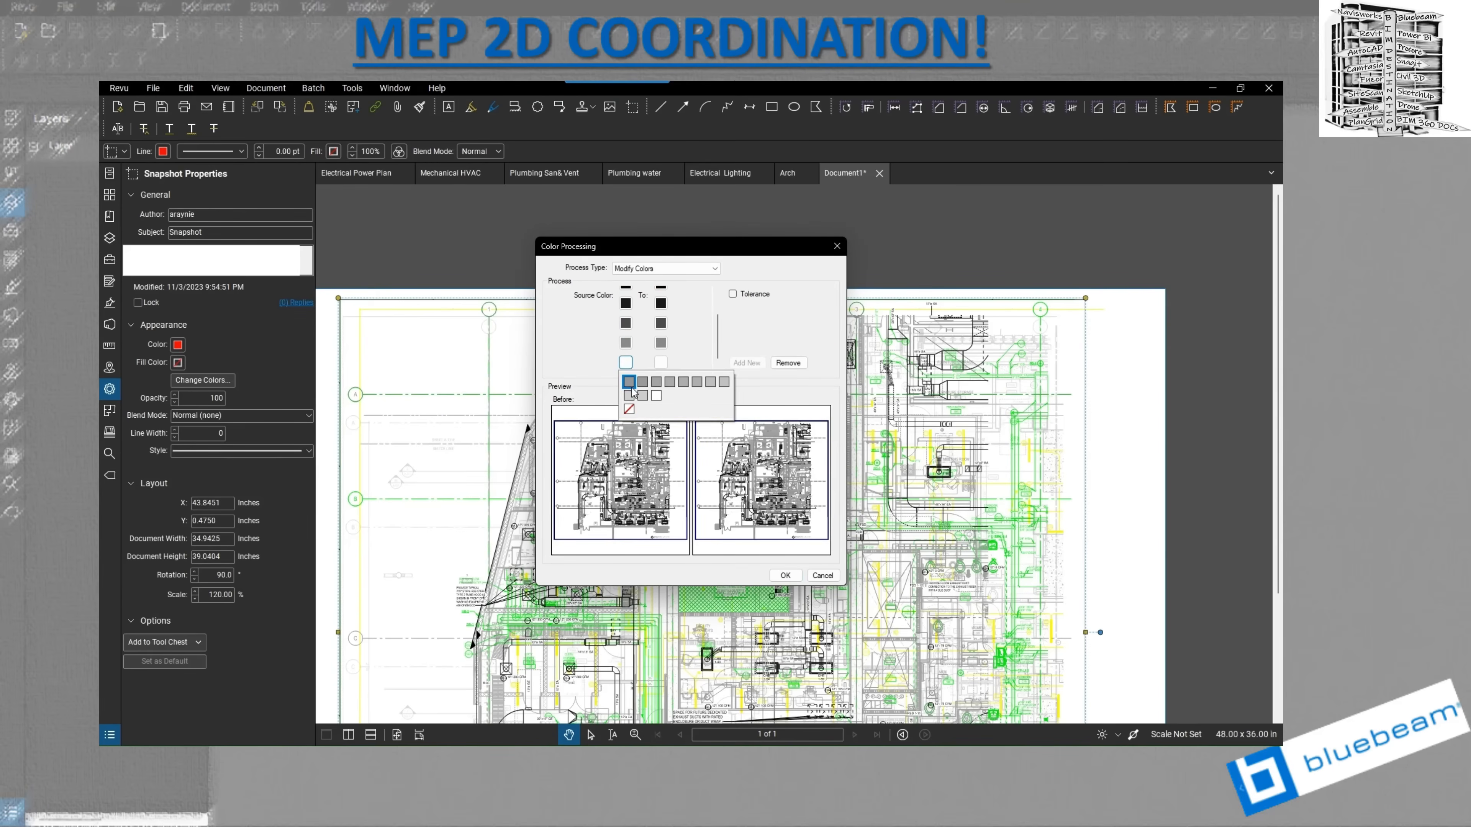
left_click(627, 374)
left_click(626, 363)
left_click(629, 382)
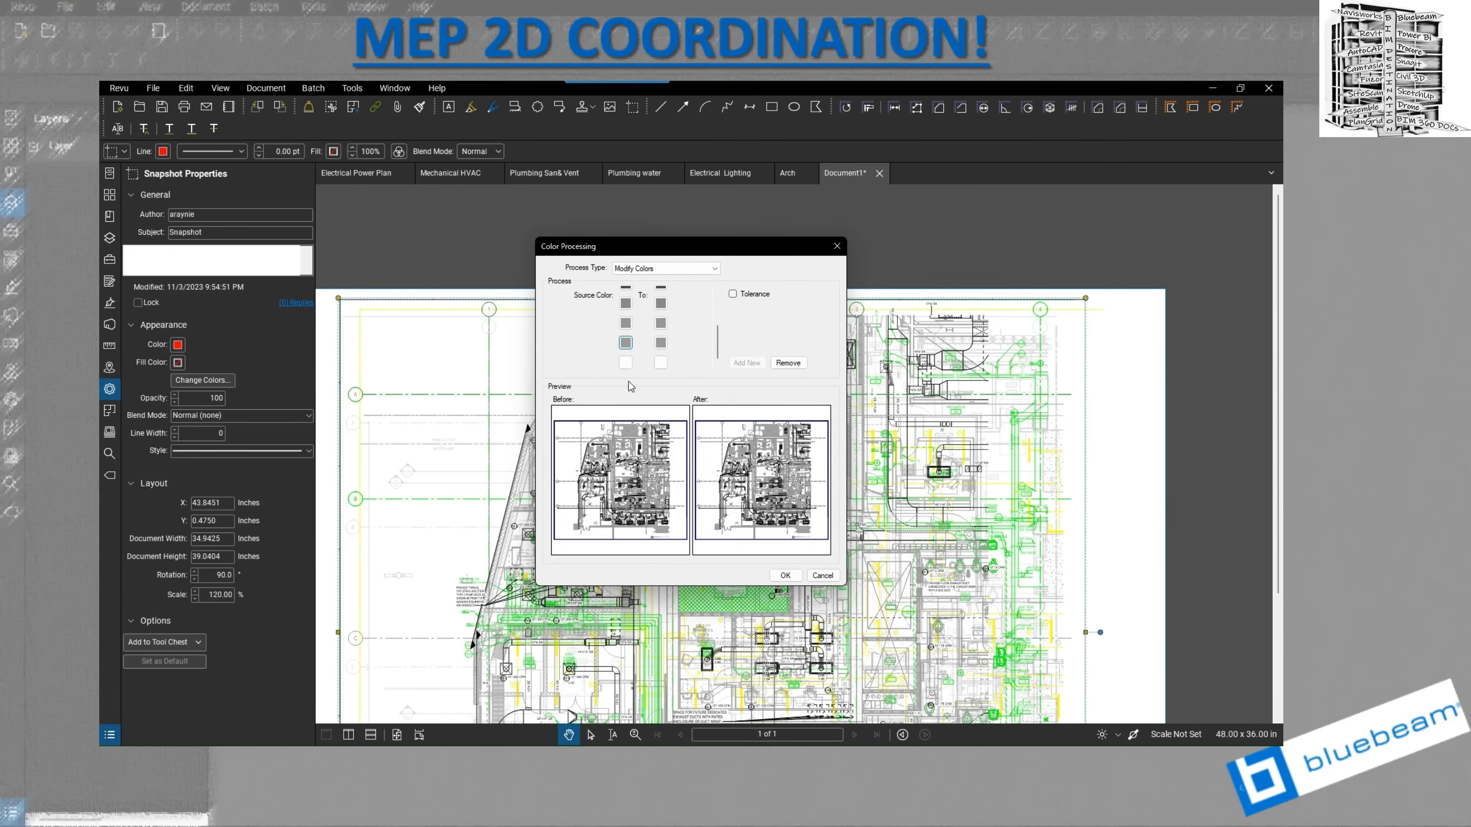
left_click(626, 362)
left_click(629, 381)
left_click(626, 363)
left_click(628, 382)
left_click(626, 363)
left_click(629, 382)
left_click(626, 361)
left_click(630, 382)
left_click(626, 362)
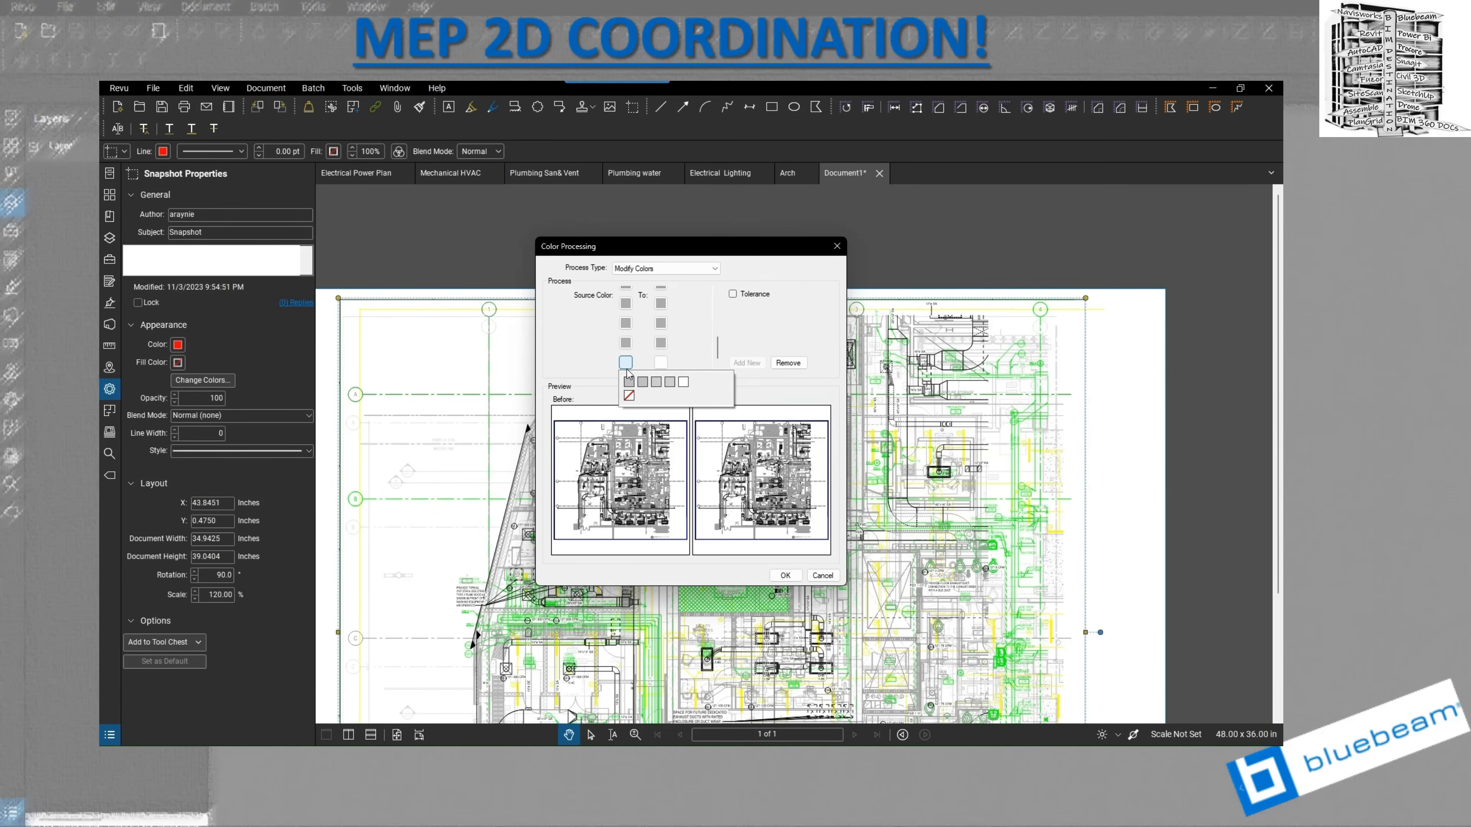
left_click(629, 381)
left_click(626, 362)
left_click(628, 369)
left_click(627, 368)
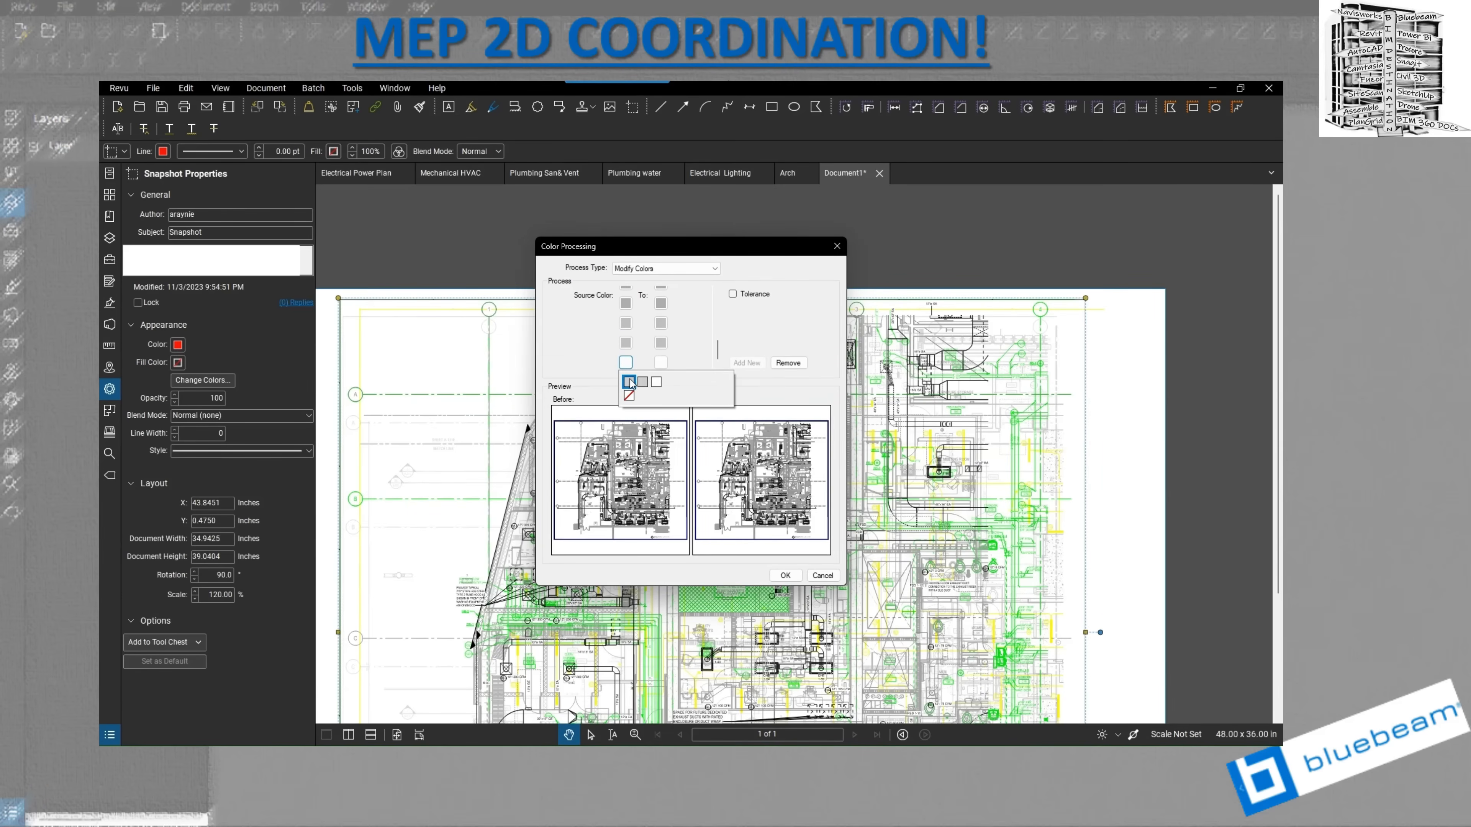
left_click(629, 381)
left_click(626, 363)
left_click(629, 382)
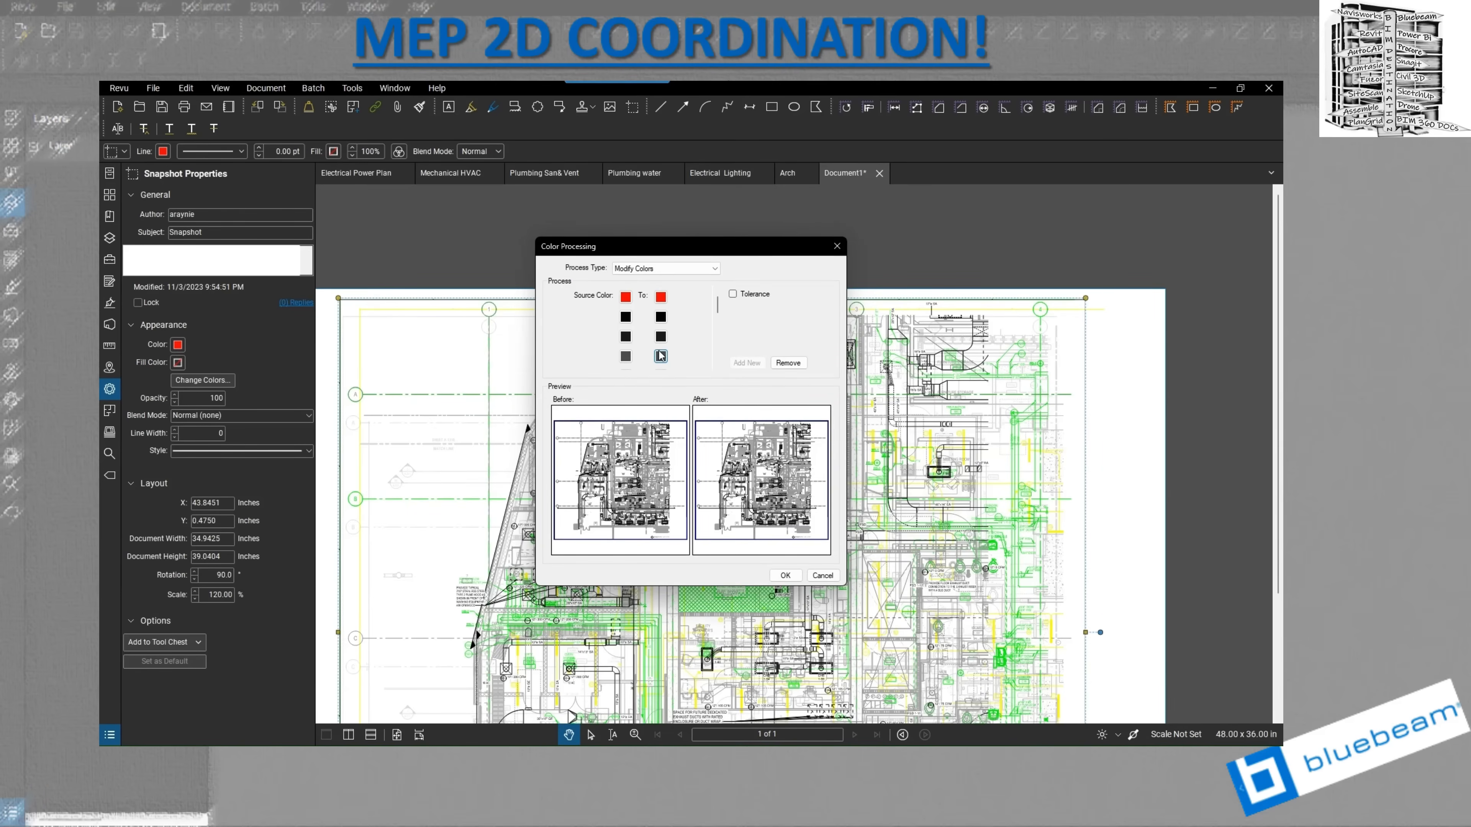
- Map the red source color to no color, and both blacks and the dark gray to magenta
left_click(663, 298)
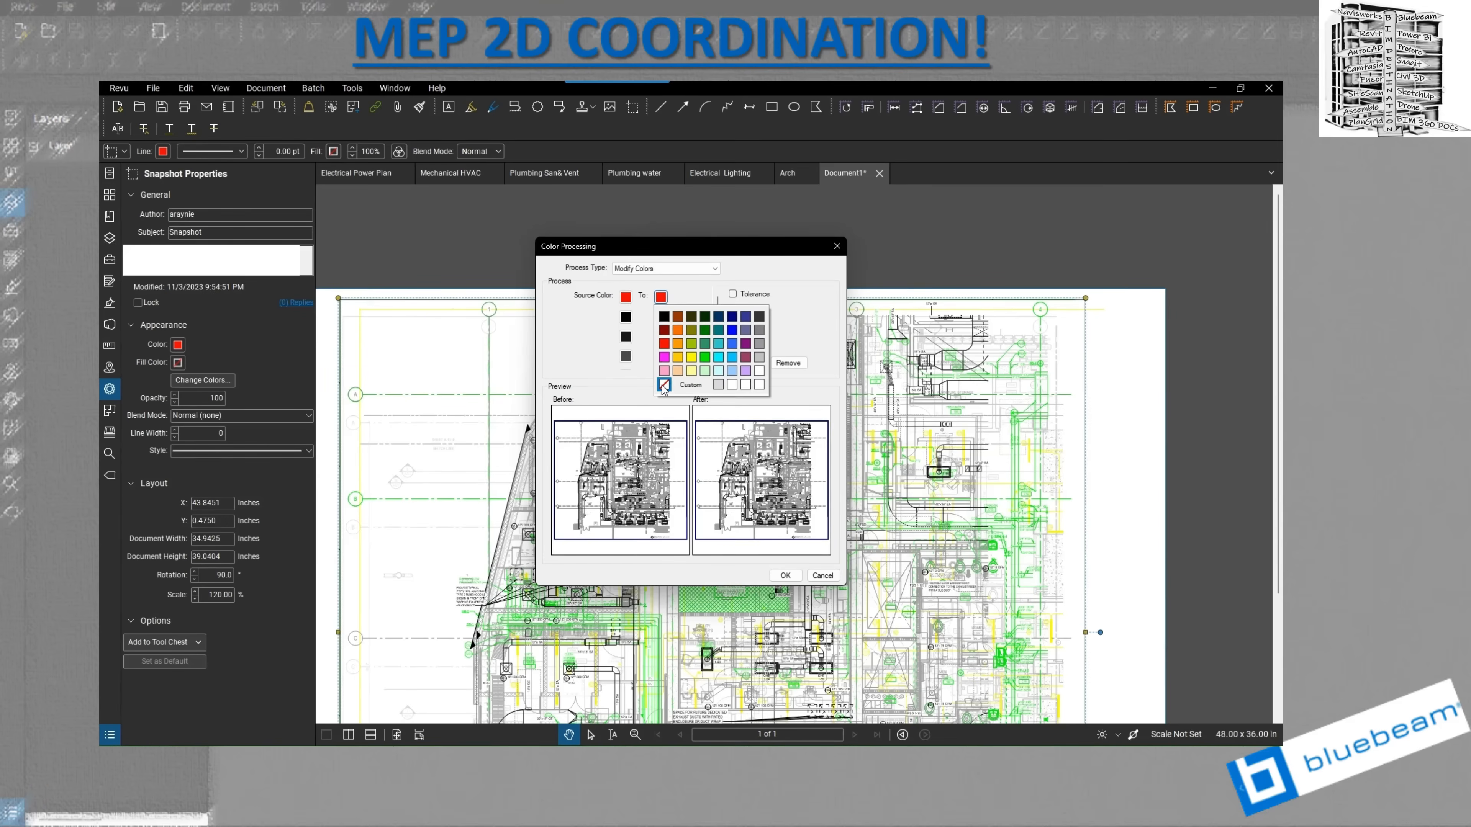
left_click(663, 383)
left_click(659, 317)
left_click(670, 383)
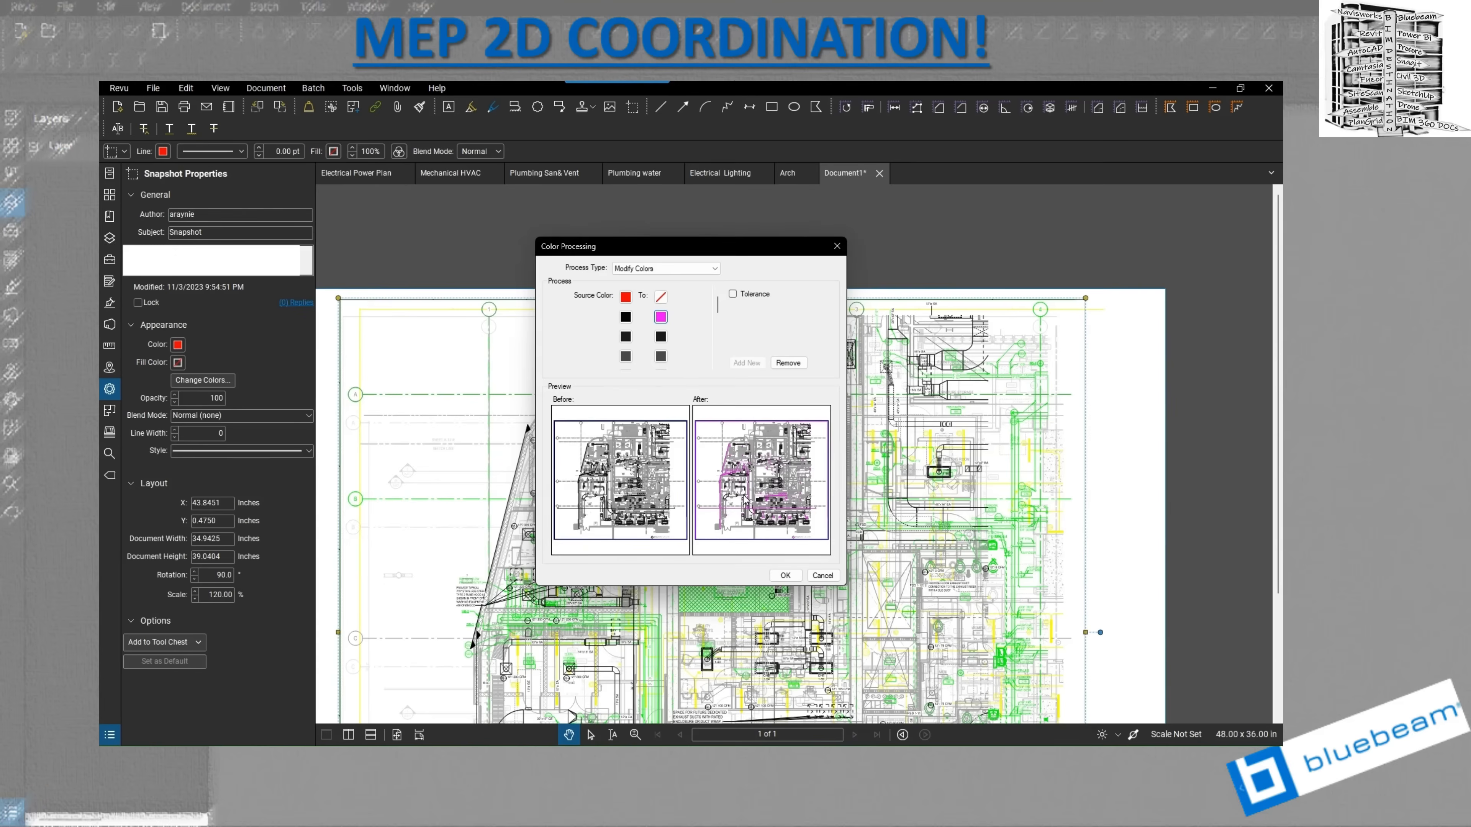
left_click(661, 336)
left_click(669, 402)
left_click(661, 356)
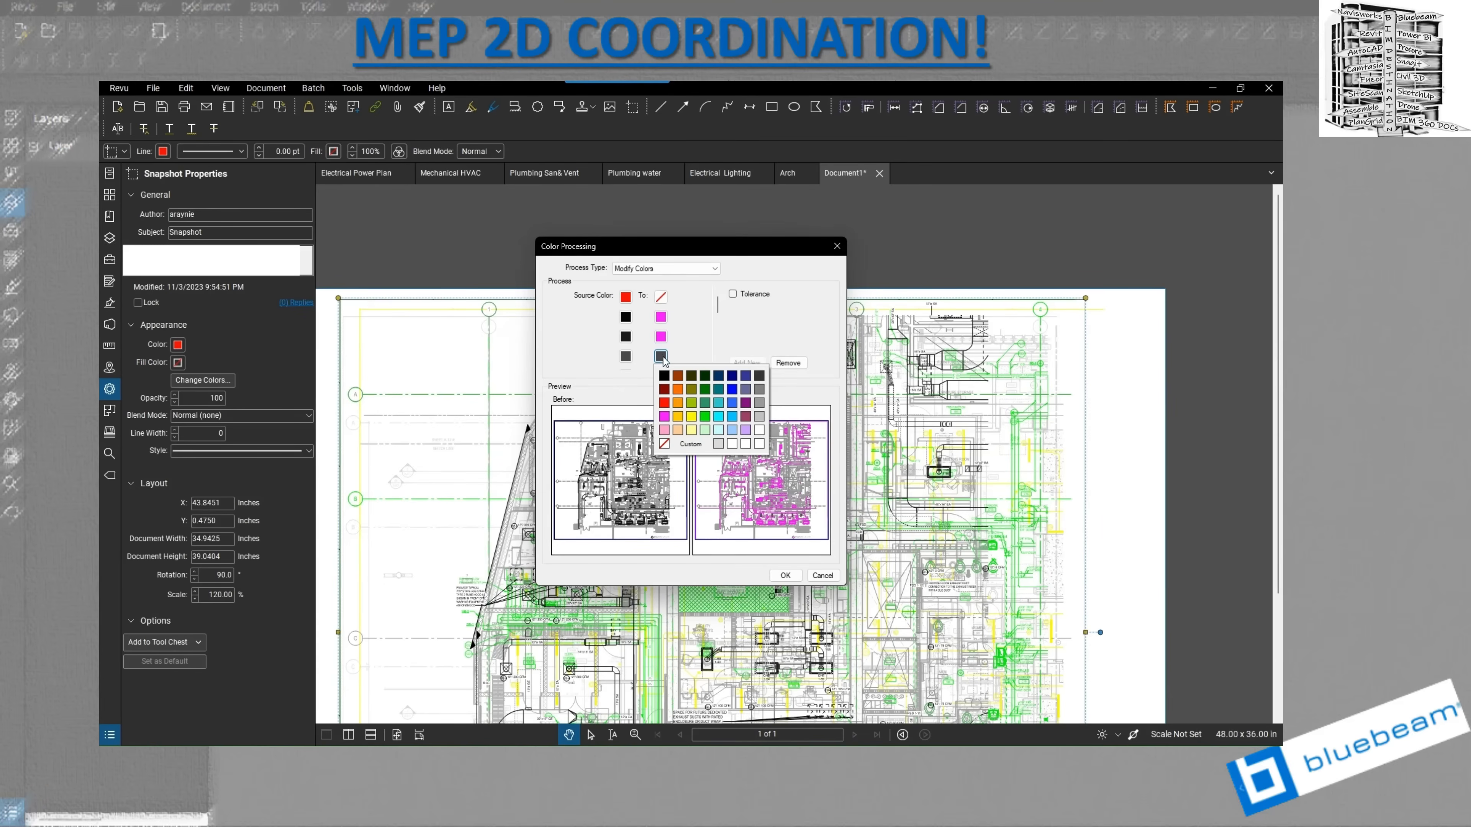
left_click(670, 423)
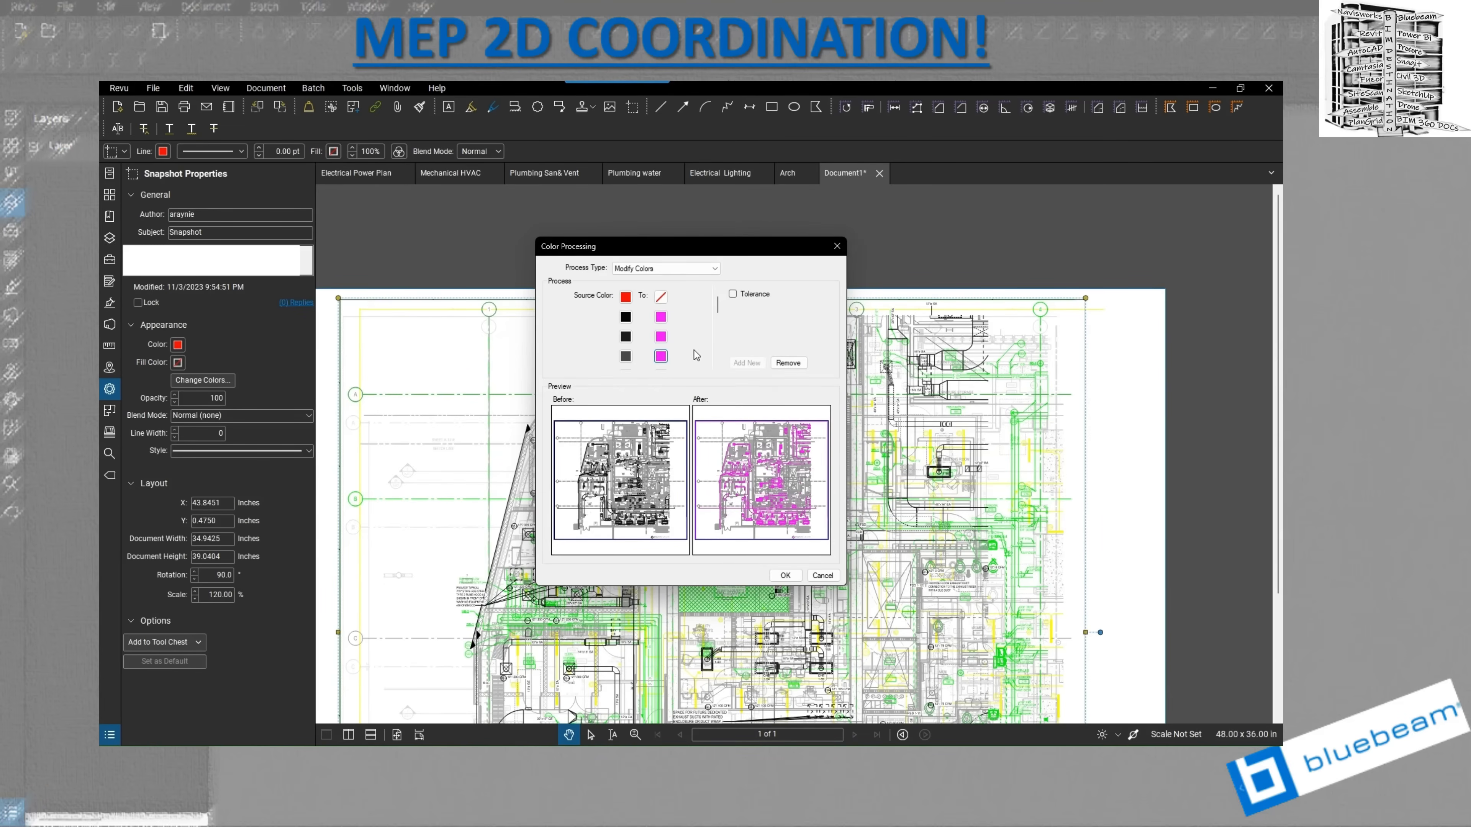
- Map the next two gray source shades after the dark gray to magenta
scroll(696, 355, "down", 2)
left_click(661, 302)
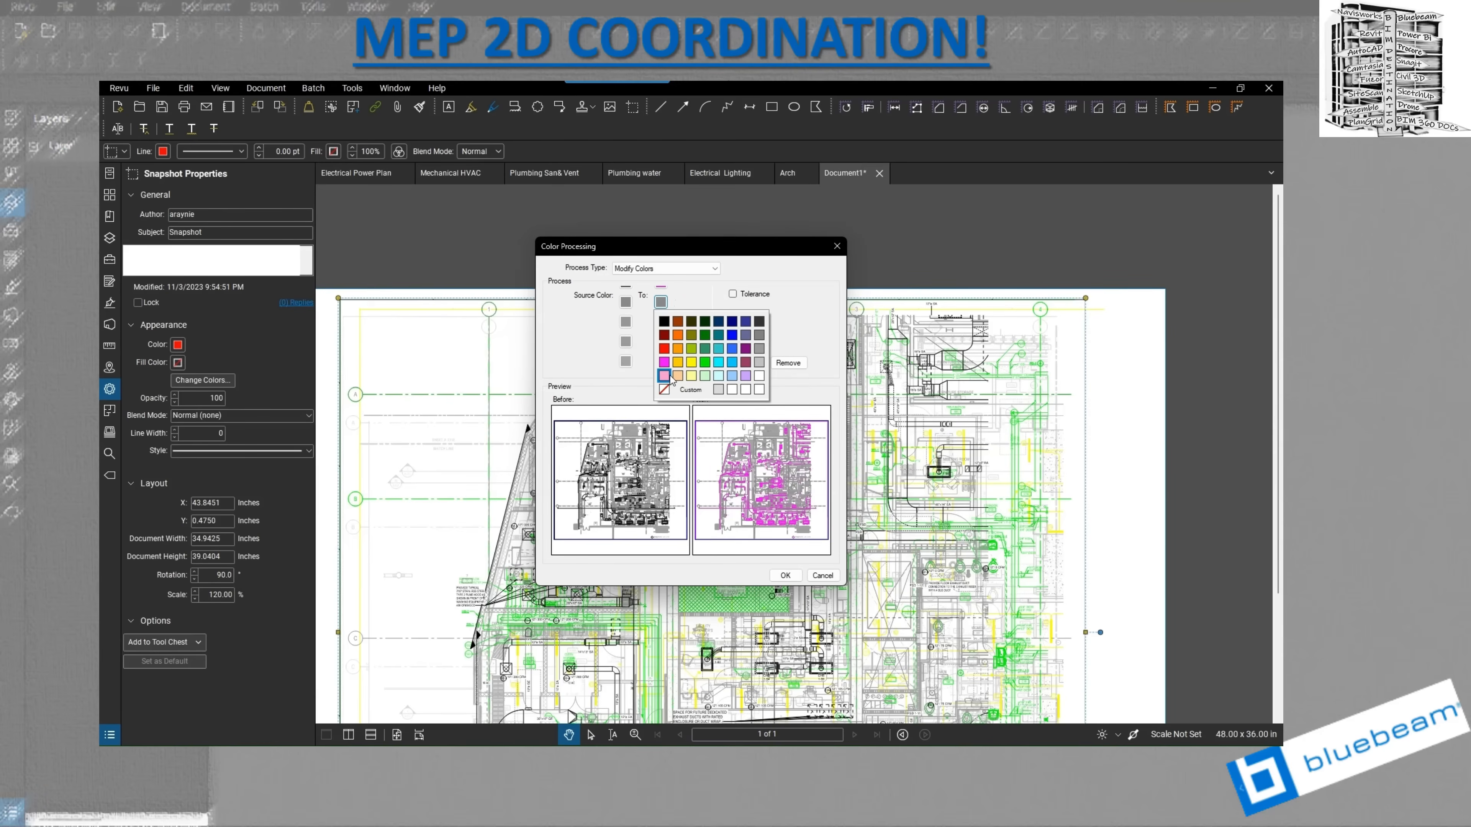
left_click(665, 363)
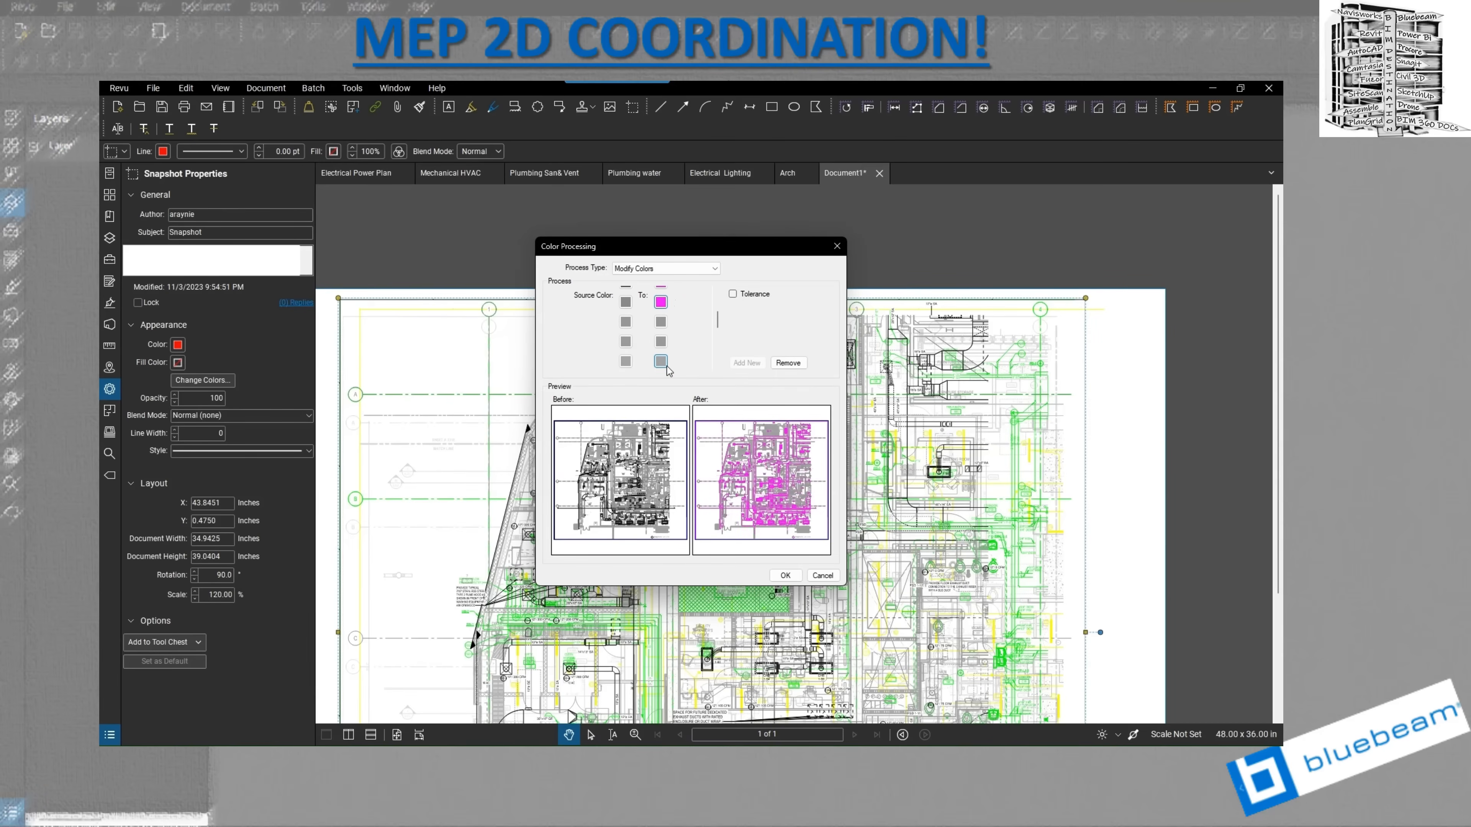
left_click(661, 322)
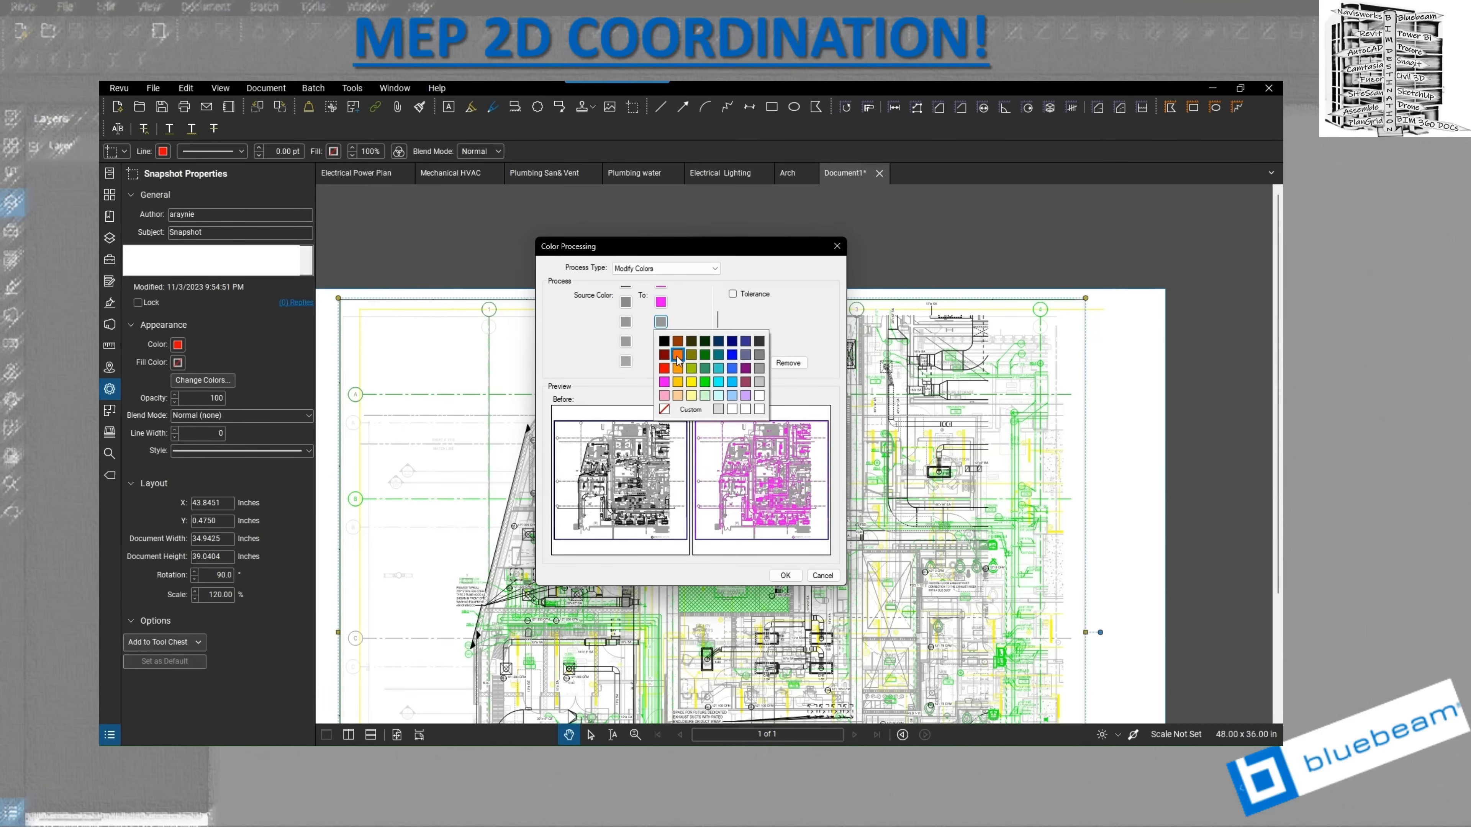
left_click(664, 382)
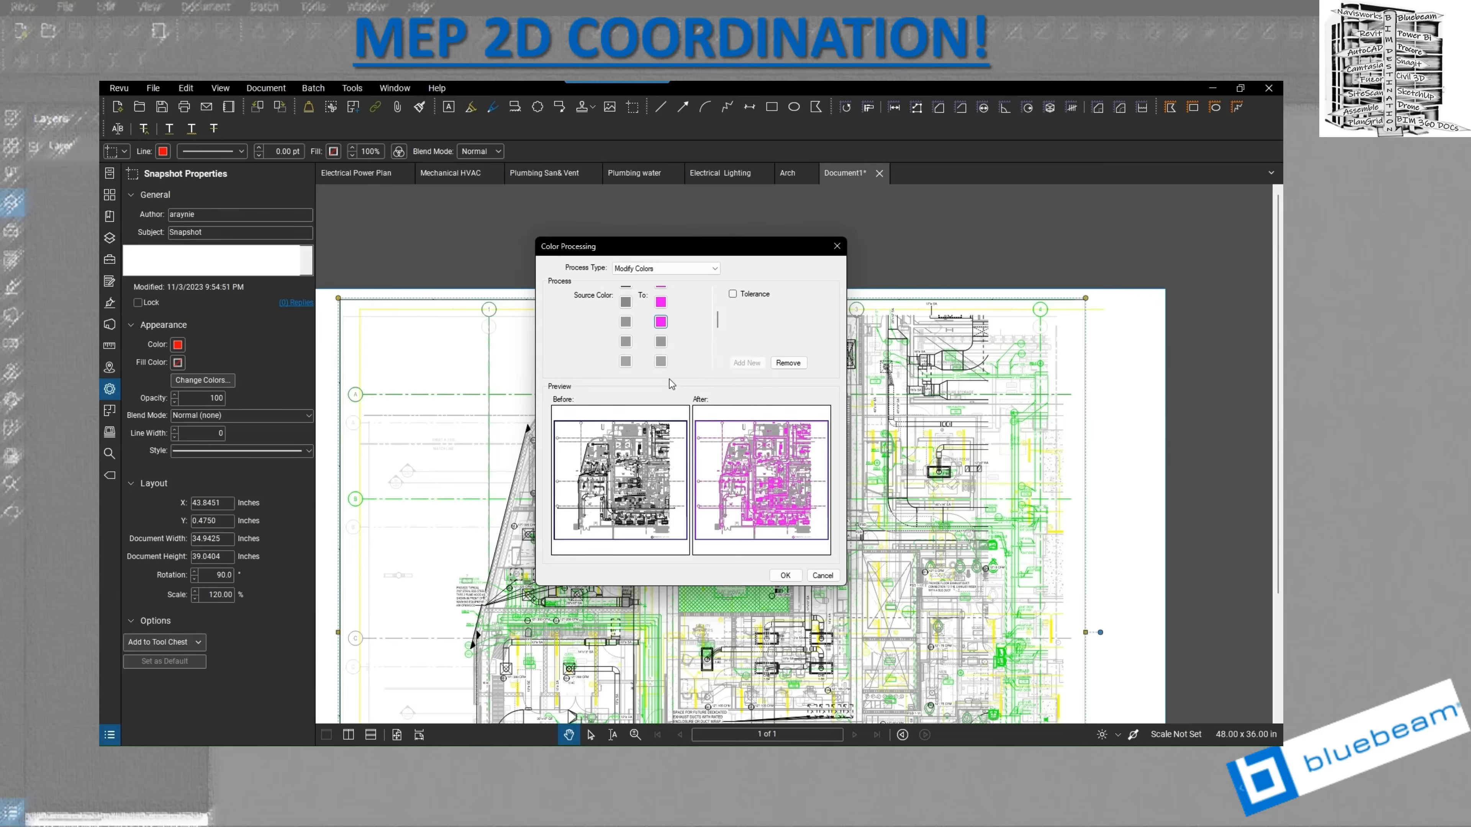
- Map the following five lighter gray source shades to no color
left_click(661, 342)
left_click(666, 431)
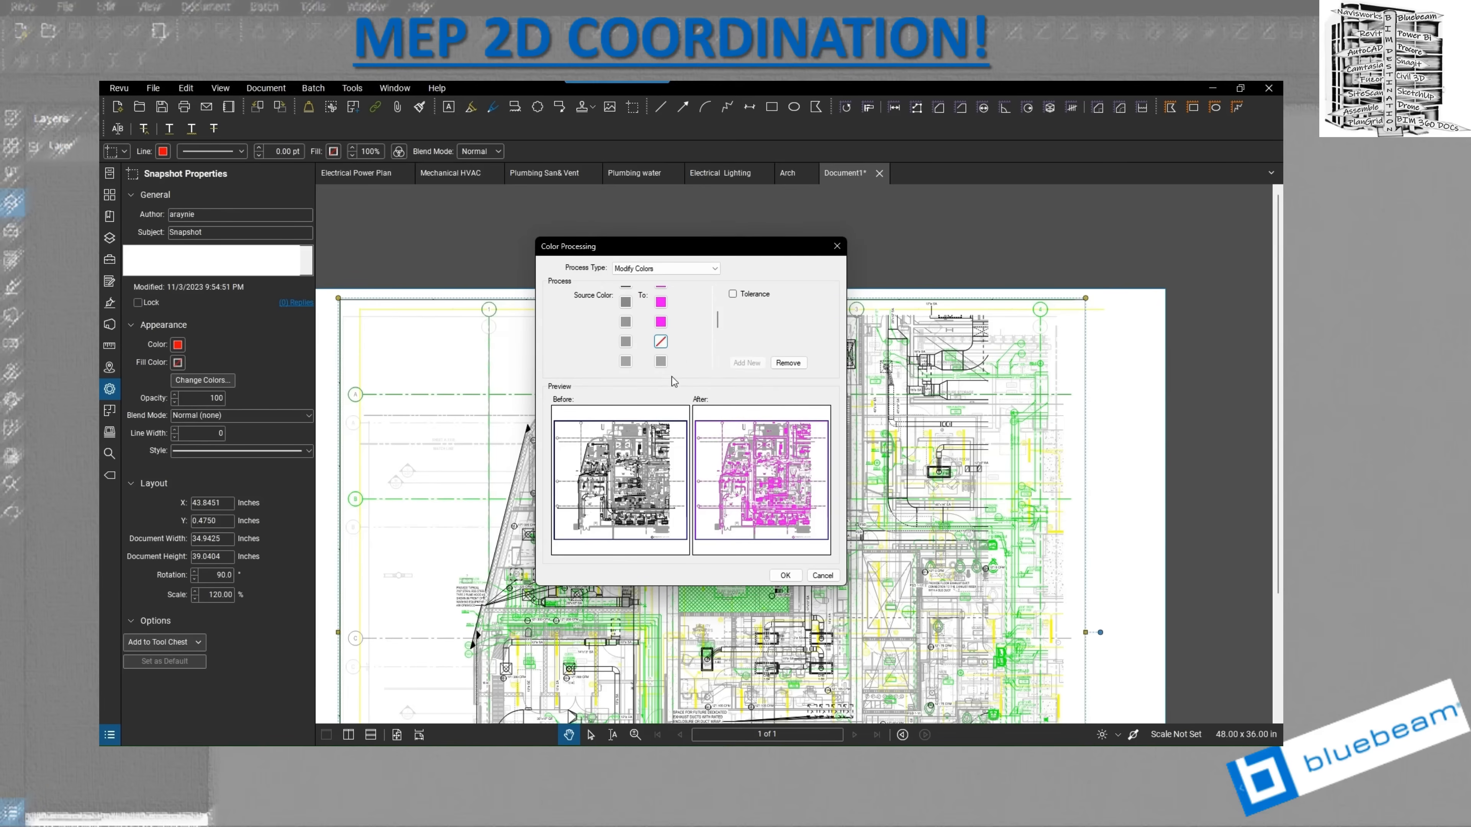
left_click(667, 366)
left_click(664, 450)
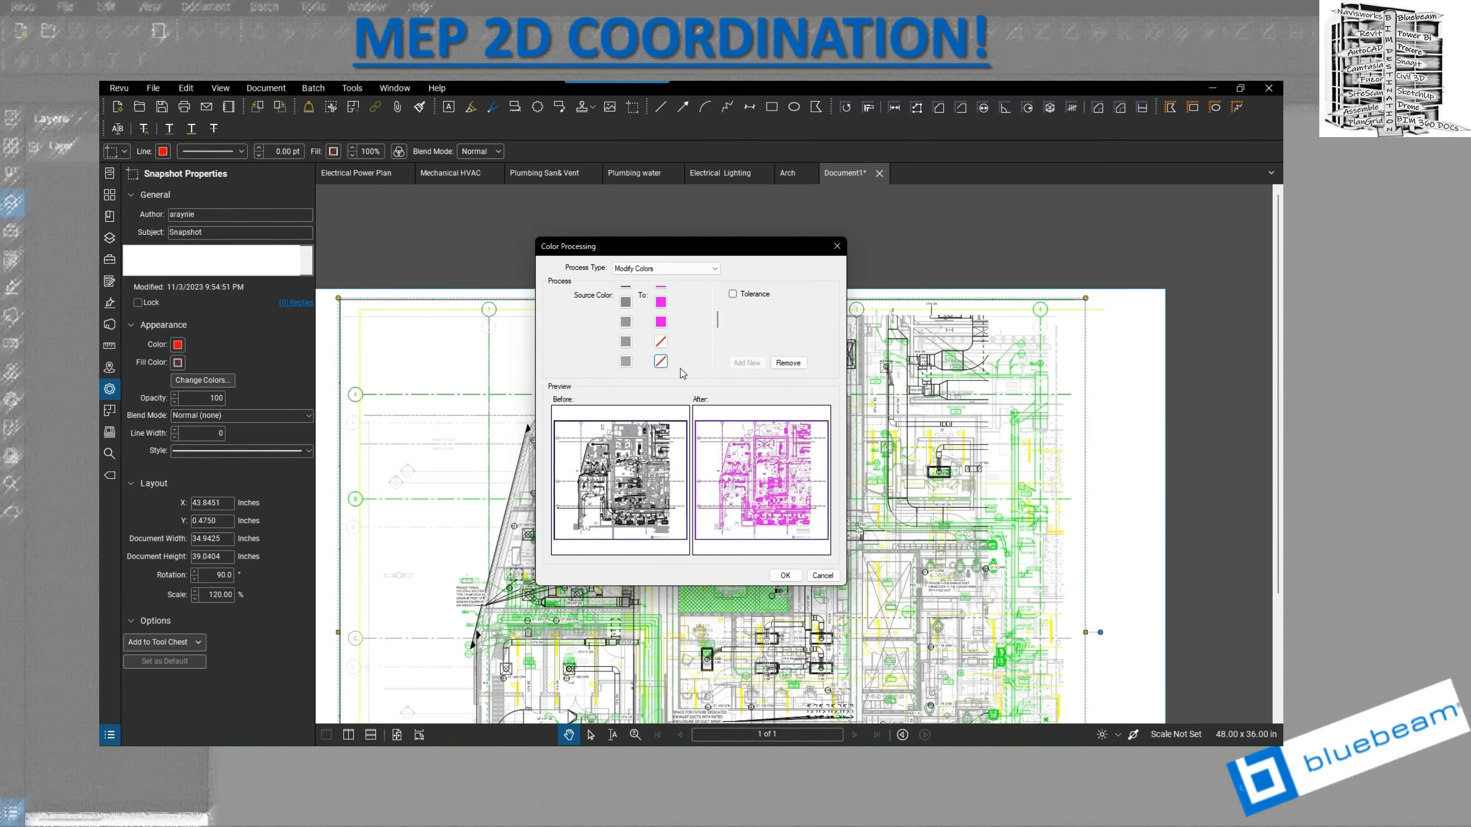
scroll(680, 369, "down", 1)
left_click(661, 307)
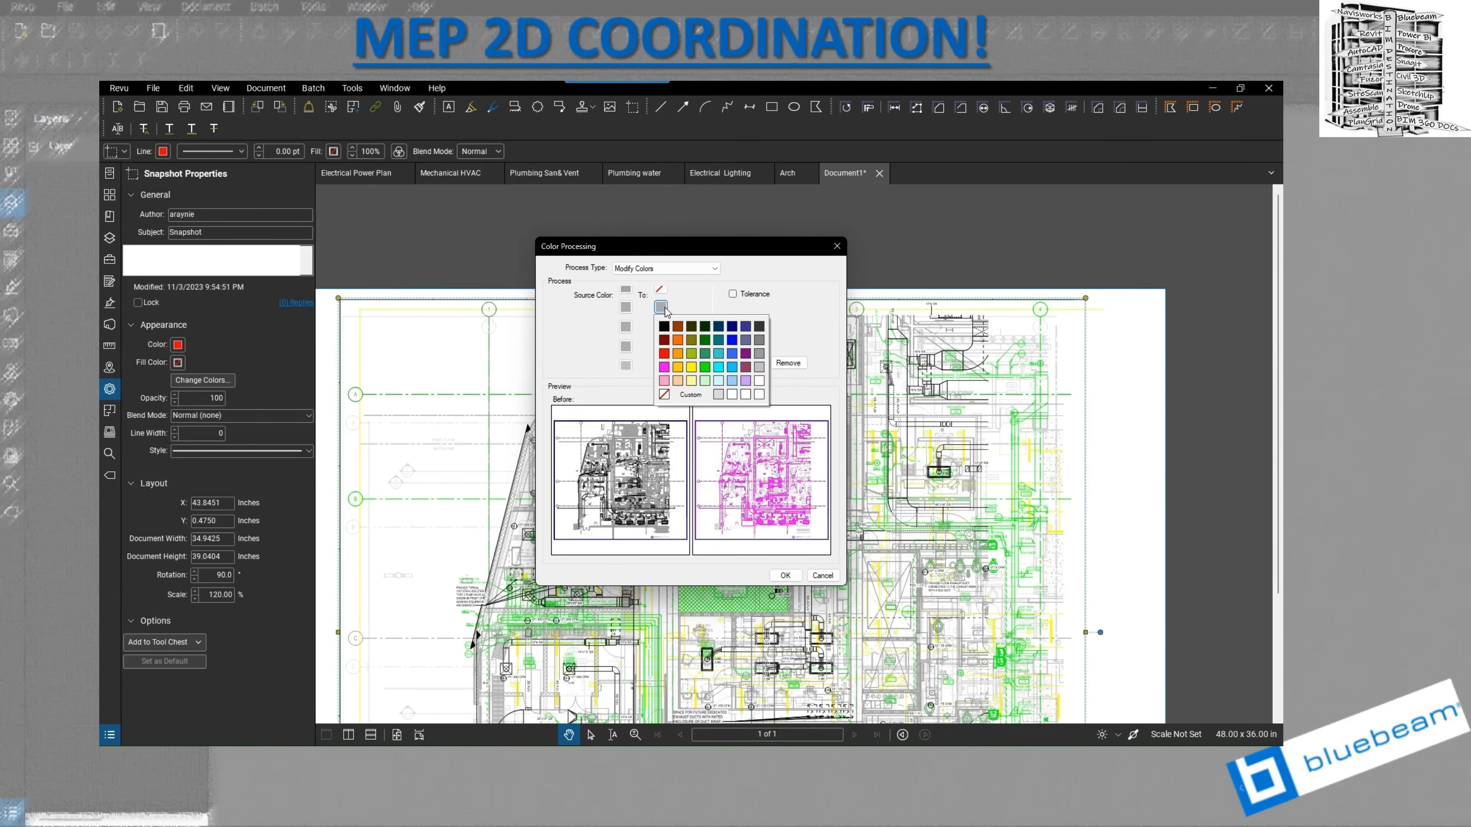
left_click(663, 395)
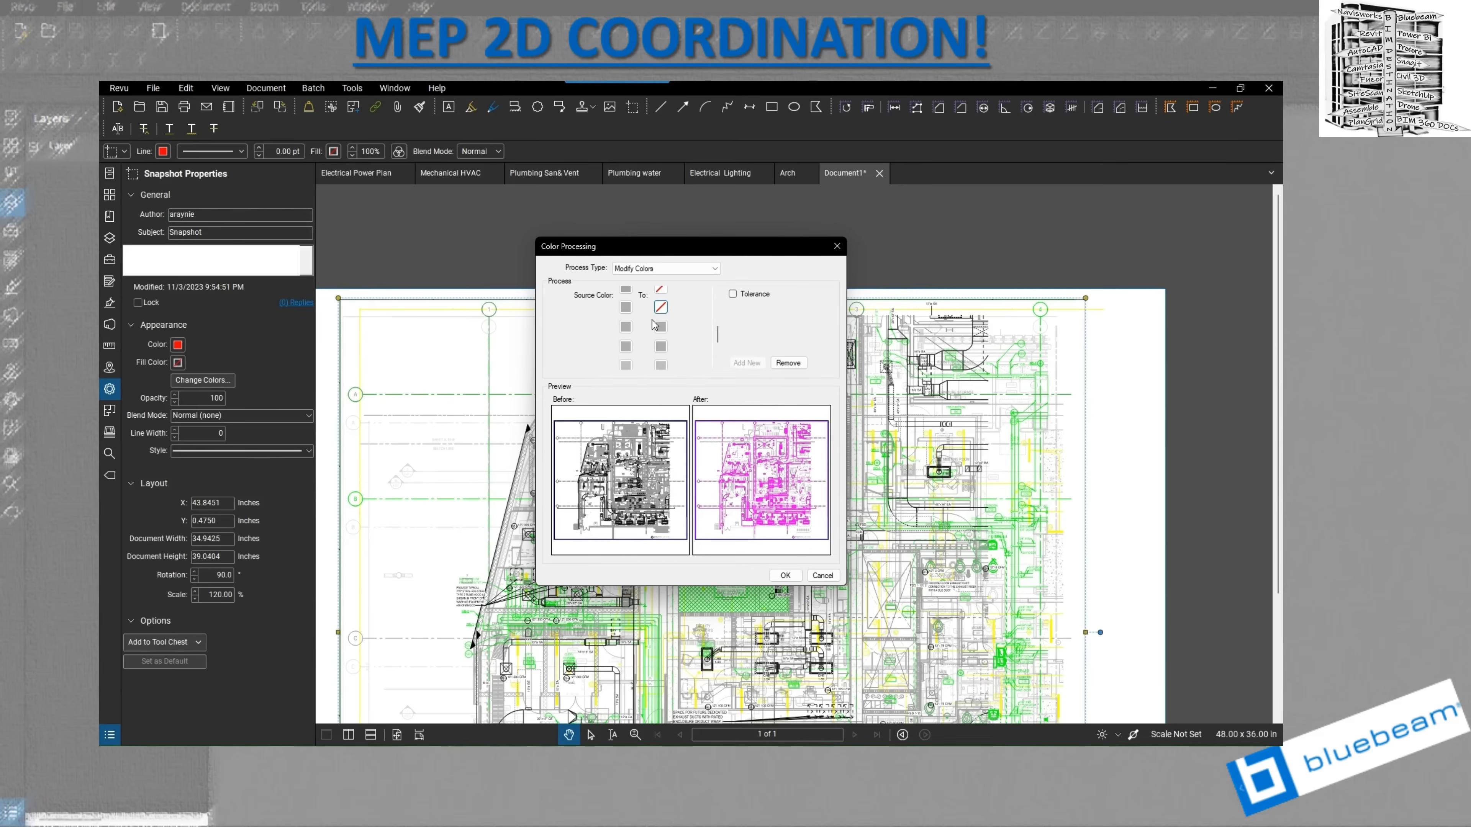
left_click(659, 327)
left_click(663, 414)
left_click(661, 346)
left_click(665, 434)
- Map the last remaining light gray shades to no color and apply the color changes to the HVAC snapshot
scroll(661, 346, "down", 1)
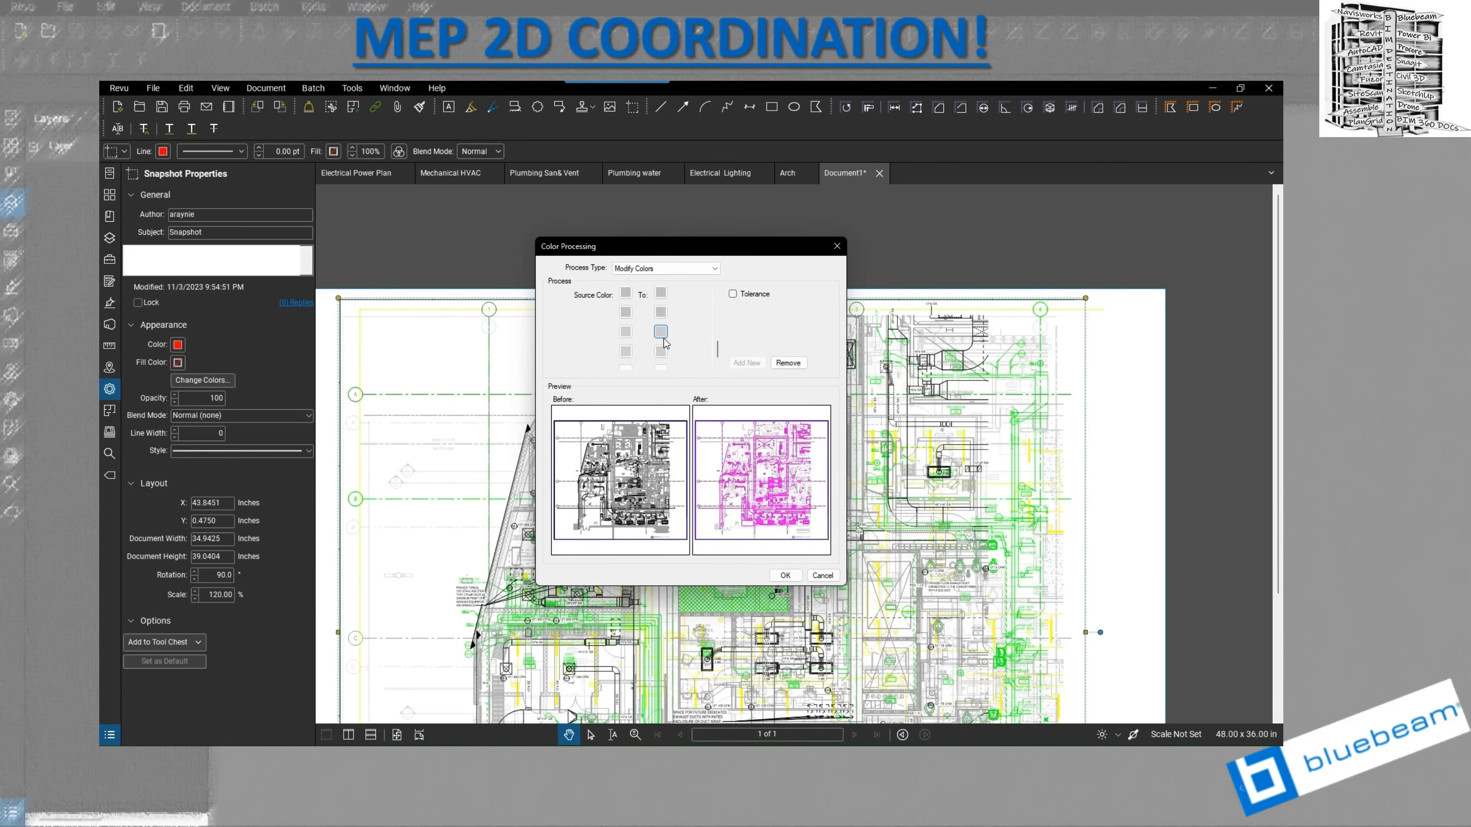
left_click(660, 295)
left_click(664, 381)
scroll(673, 339, "down", 1)
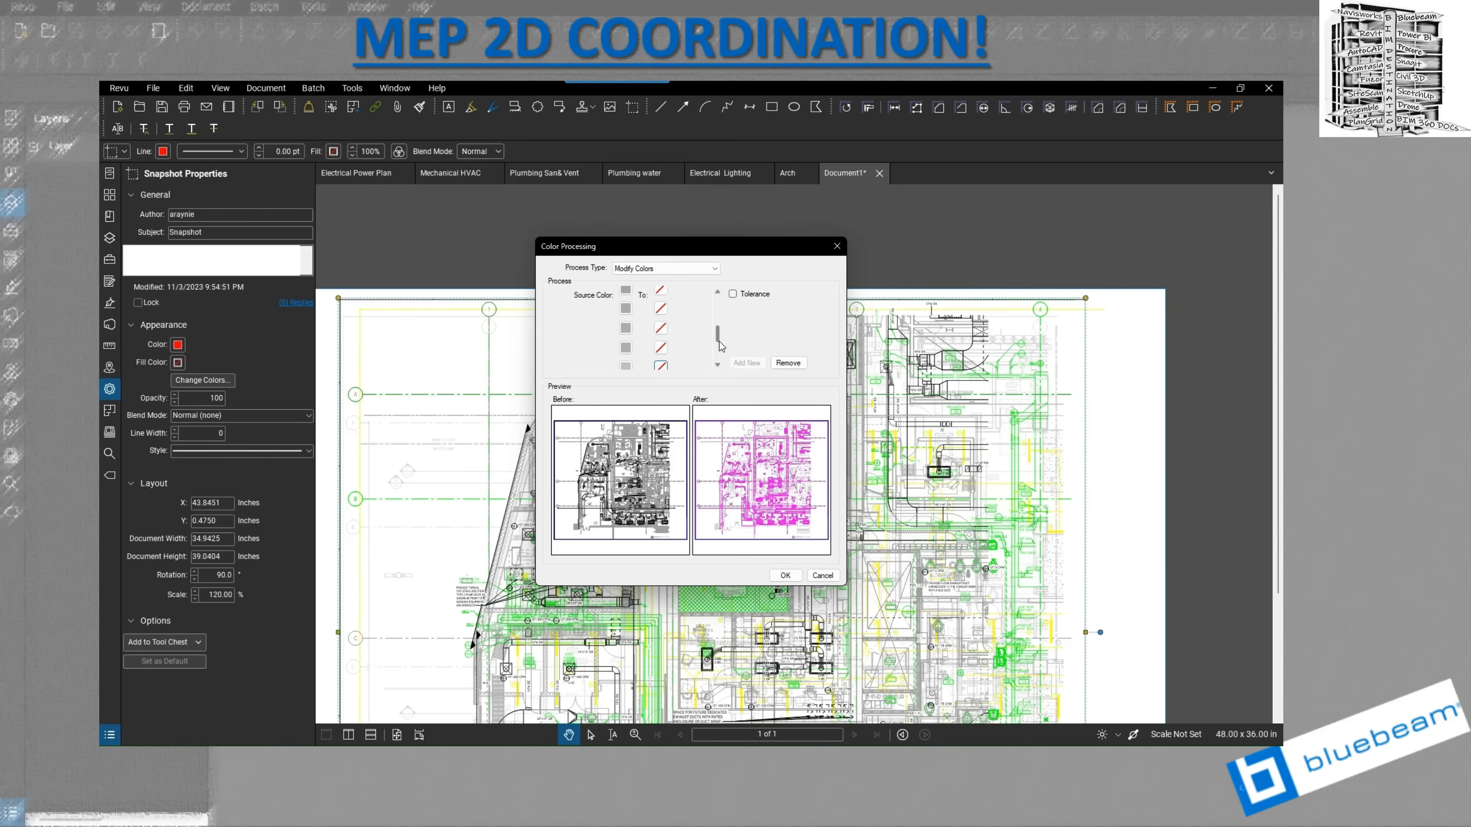
scroll(721, 346, "up", 2)
left_click(661, 314)
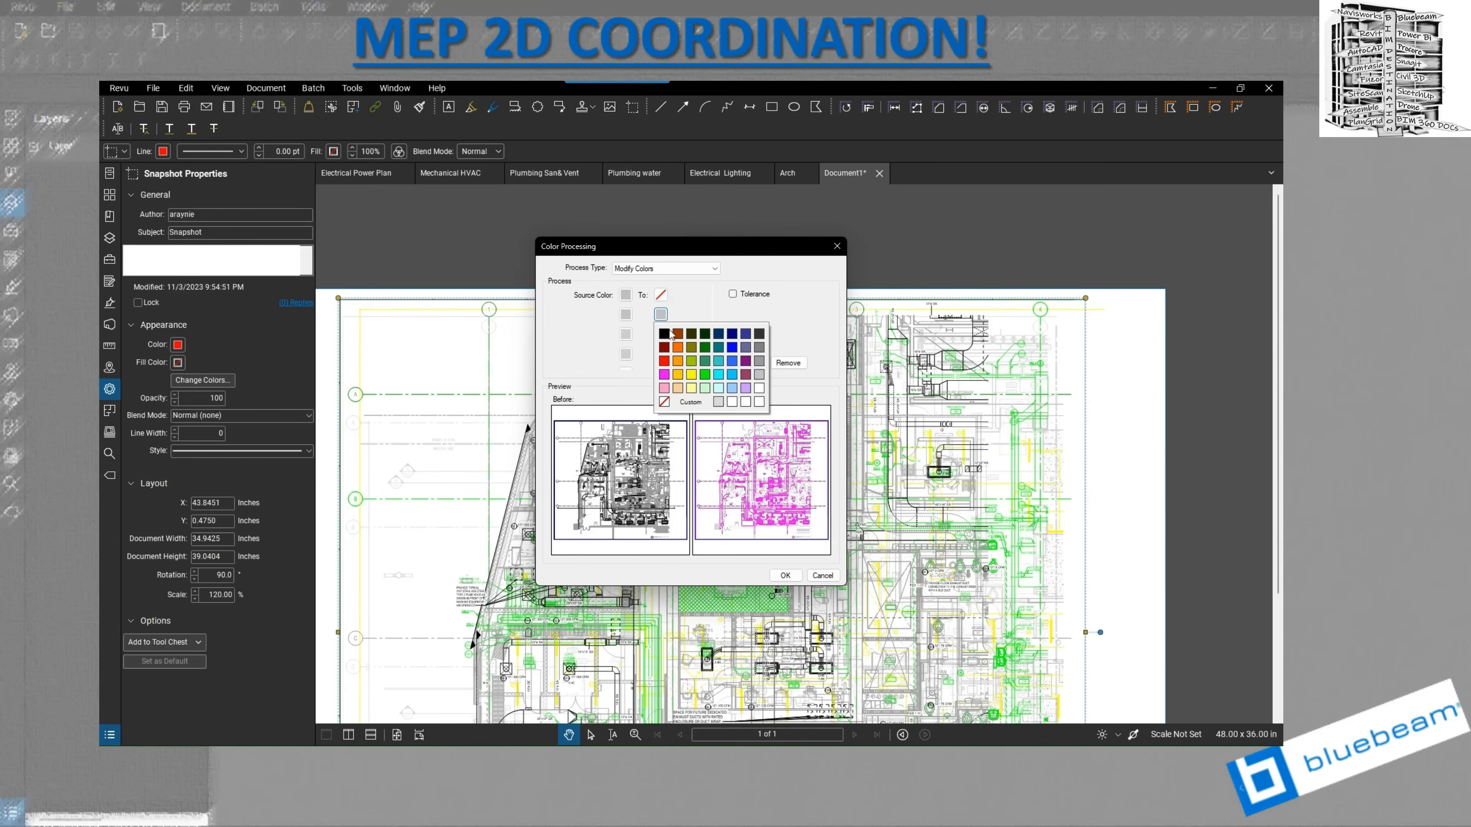
left_click(664, 401)
left_click(660, 335)
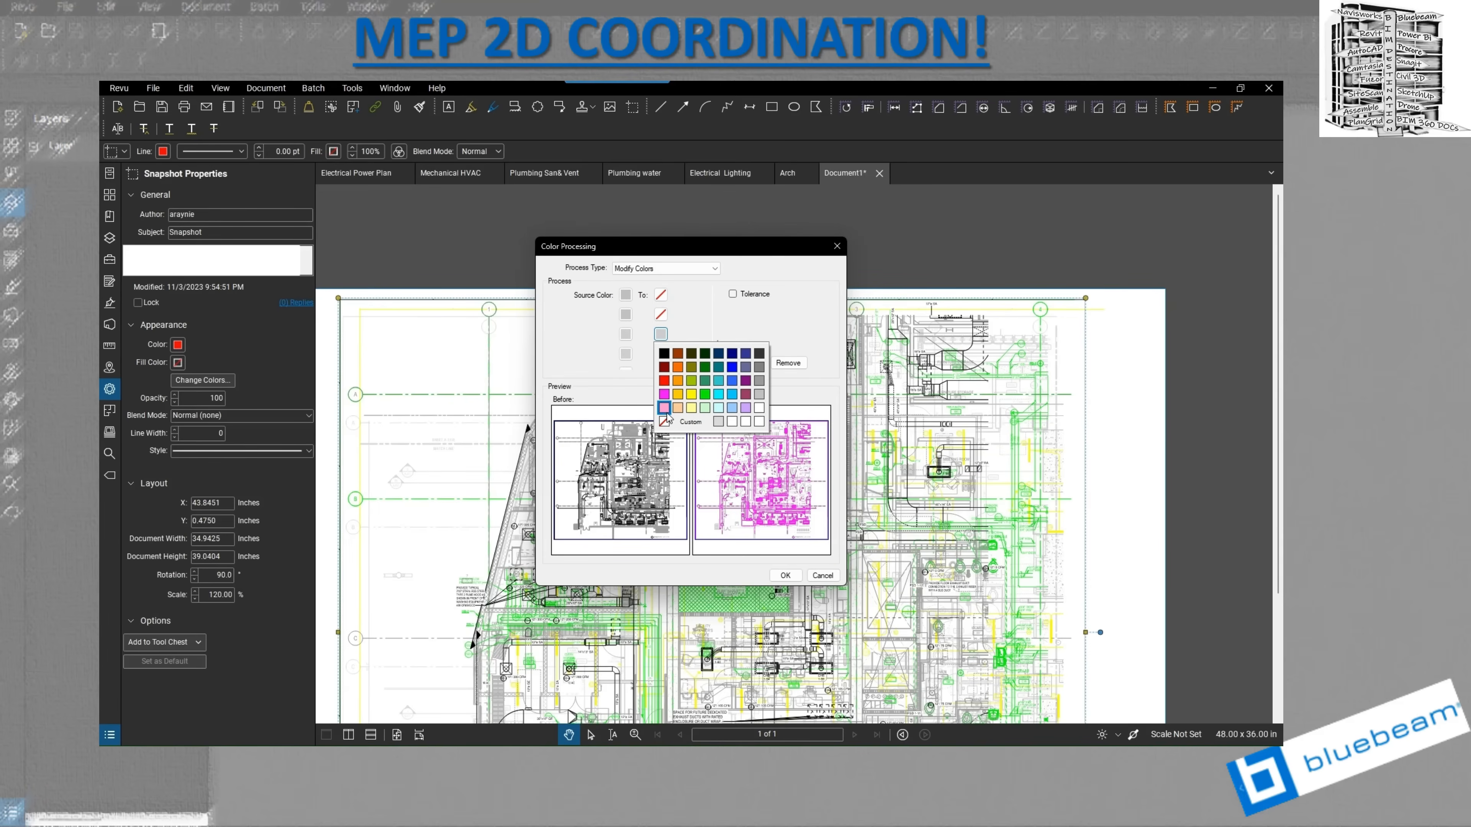
left_click(664, 419)
left_click(661, 354)
left_click(664, 440)
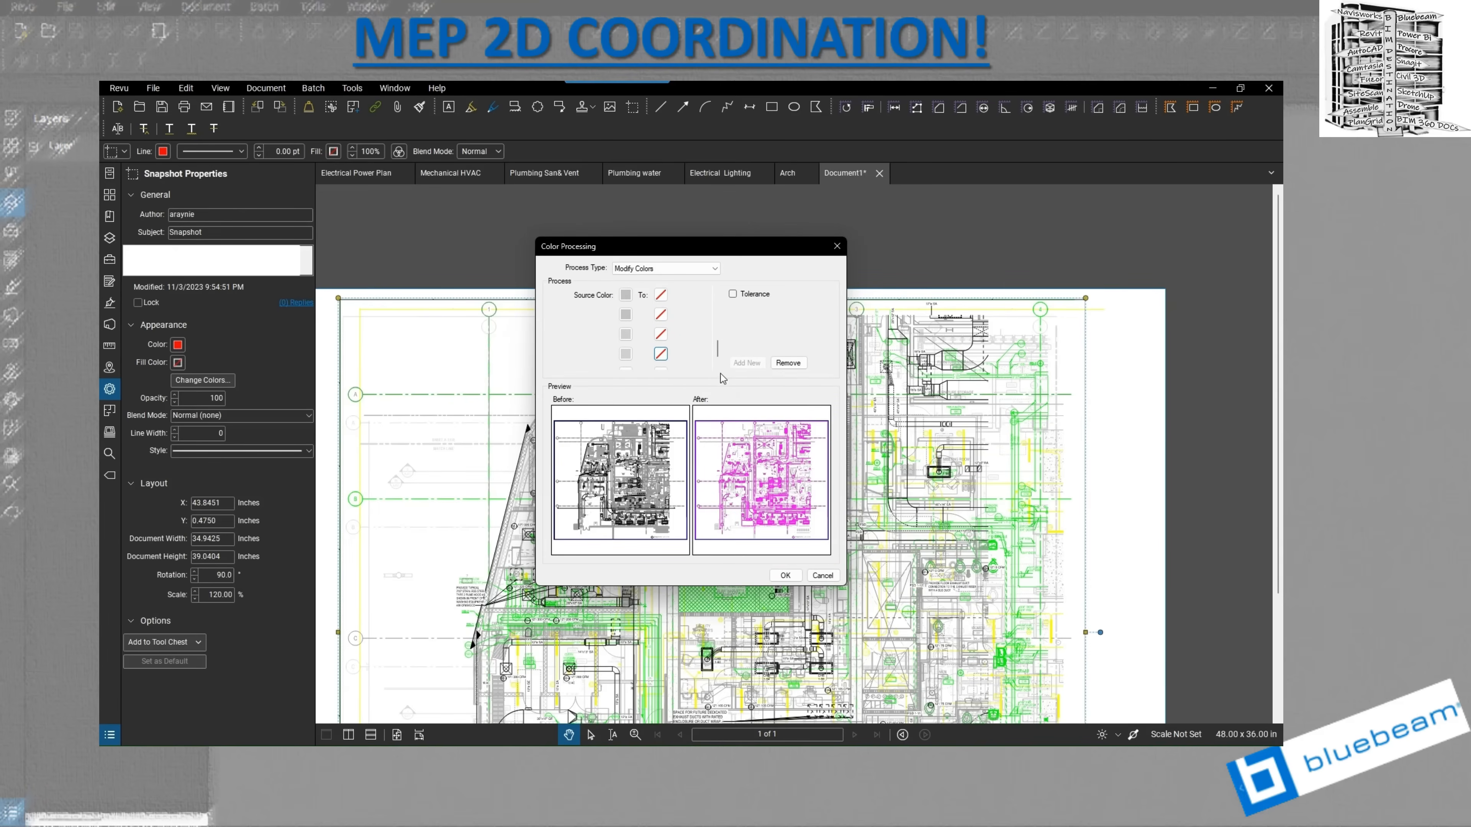
left_click(785, 575)
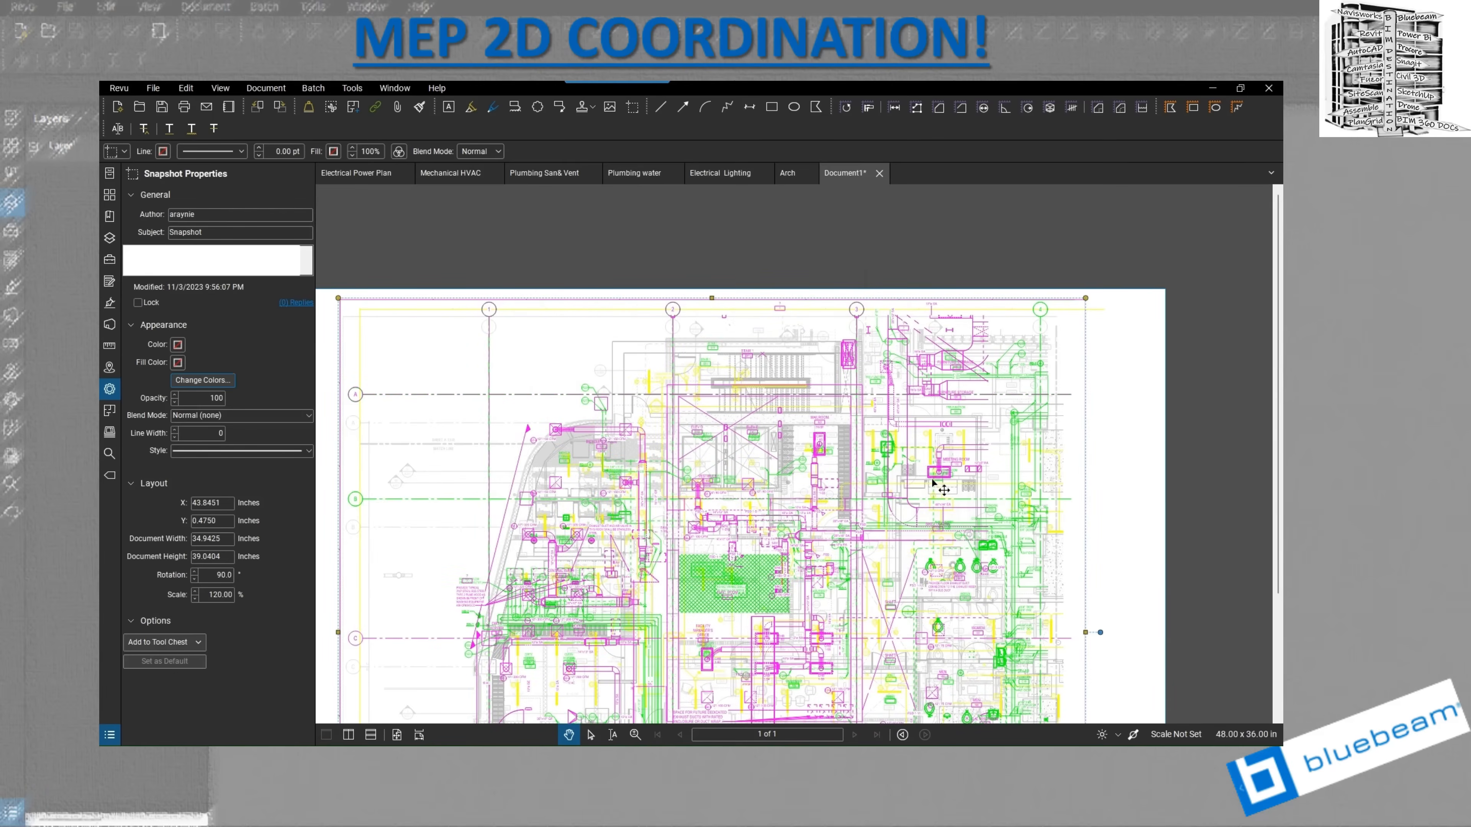
- Lock the recolored HVAC snapshot in place on the sheet
scroll(698, 347, "down", 1)
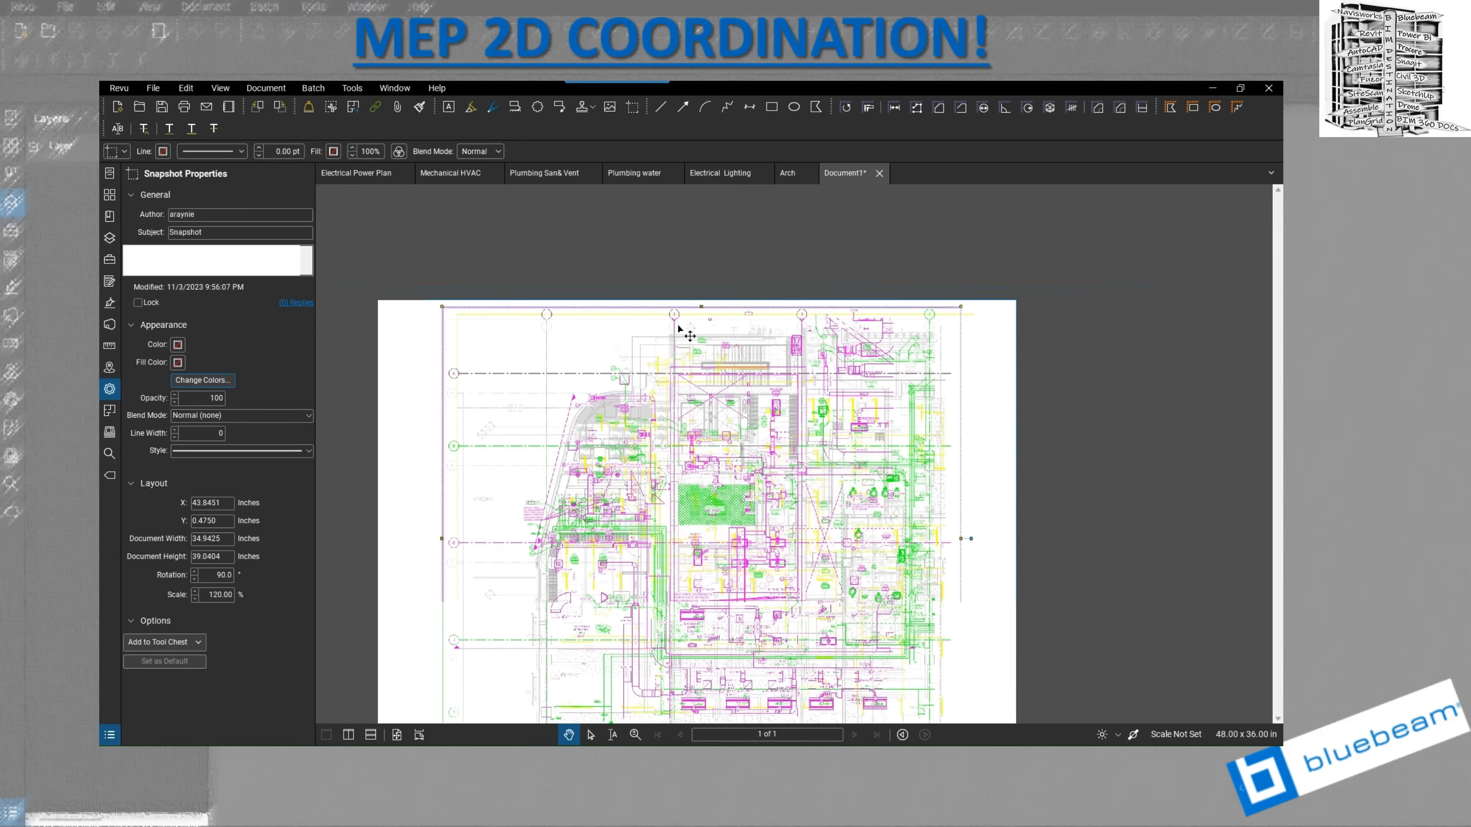
right_click(628, 404)
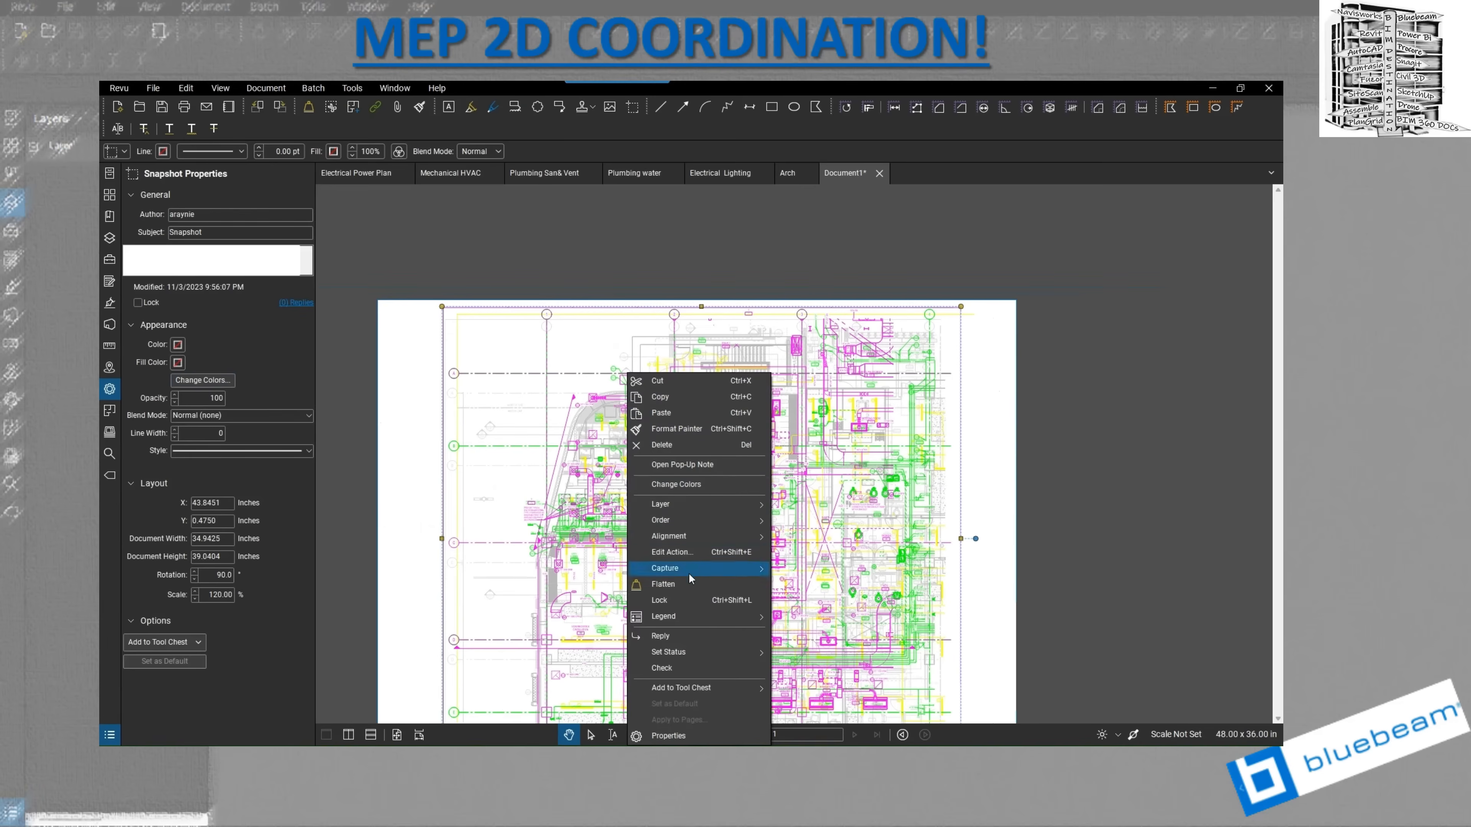
left_click(694, 602)
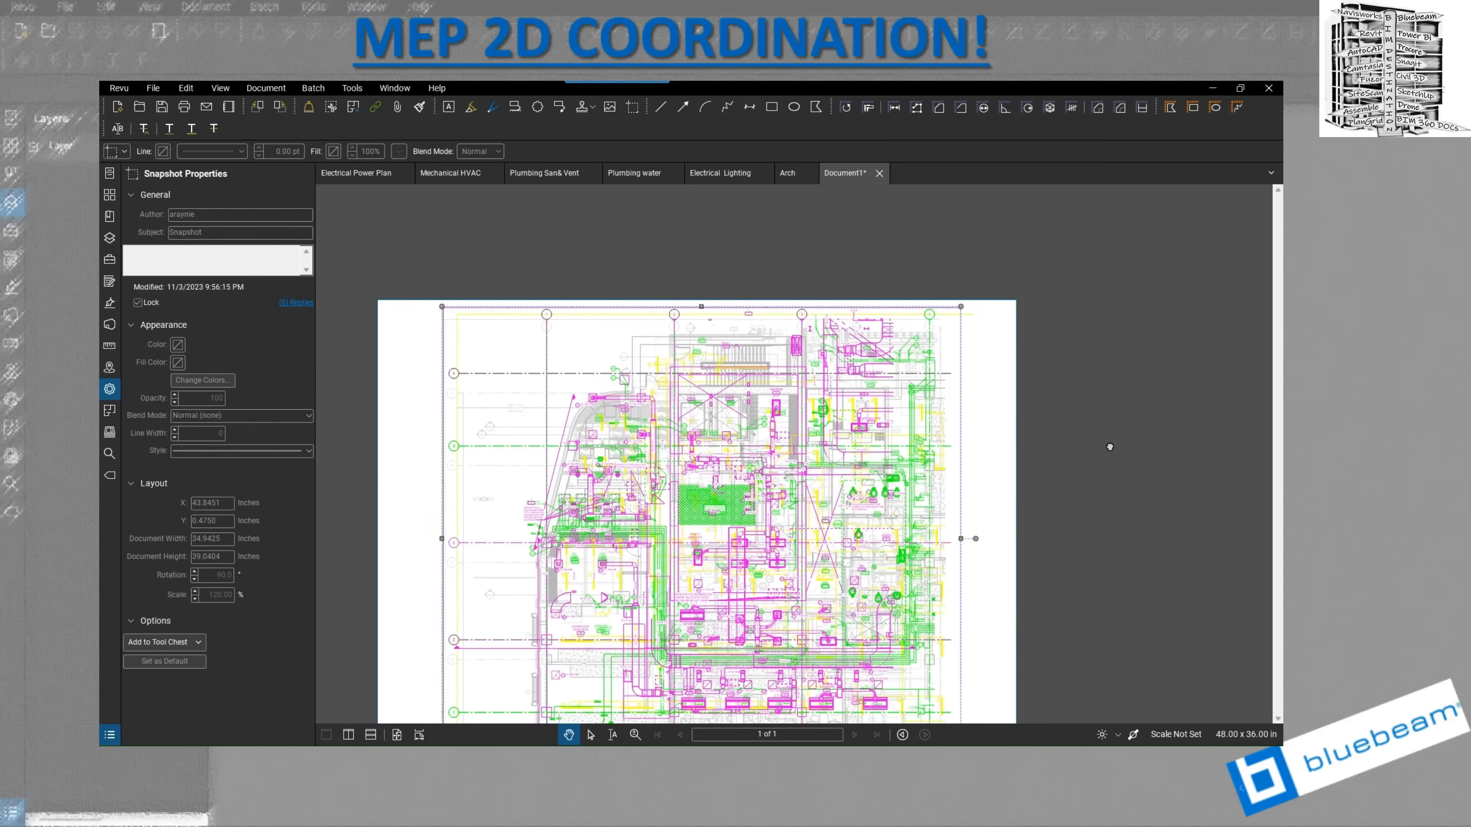
- Show the document's layer list and hide the Electrical Lighting layer
left_click_drag(1109, 446, 1100, 345)
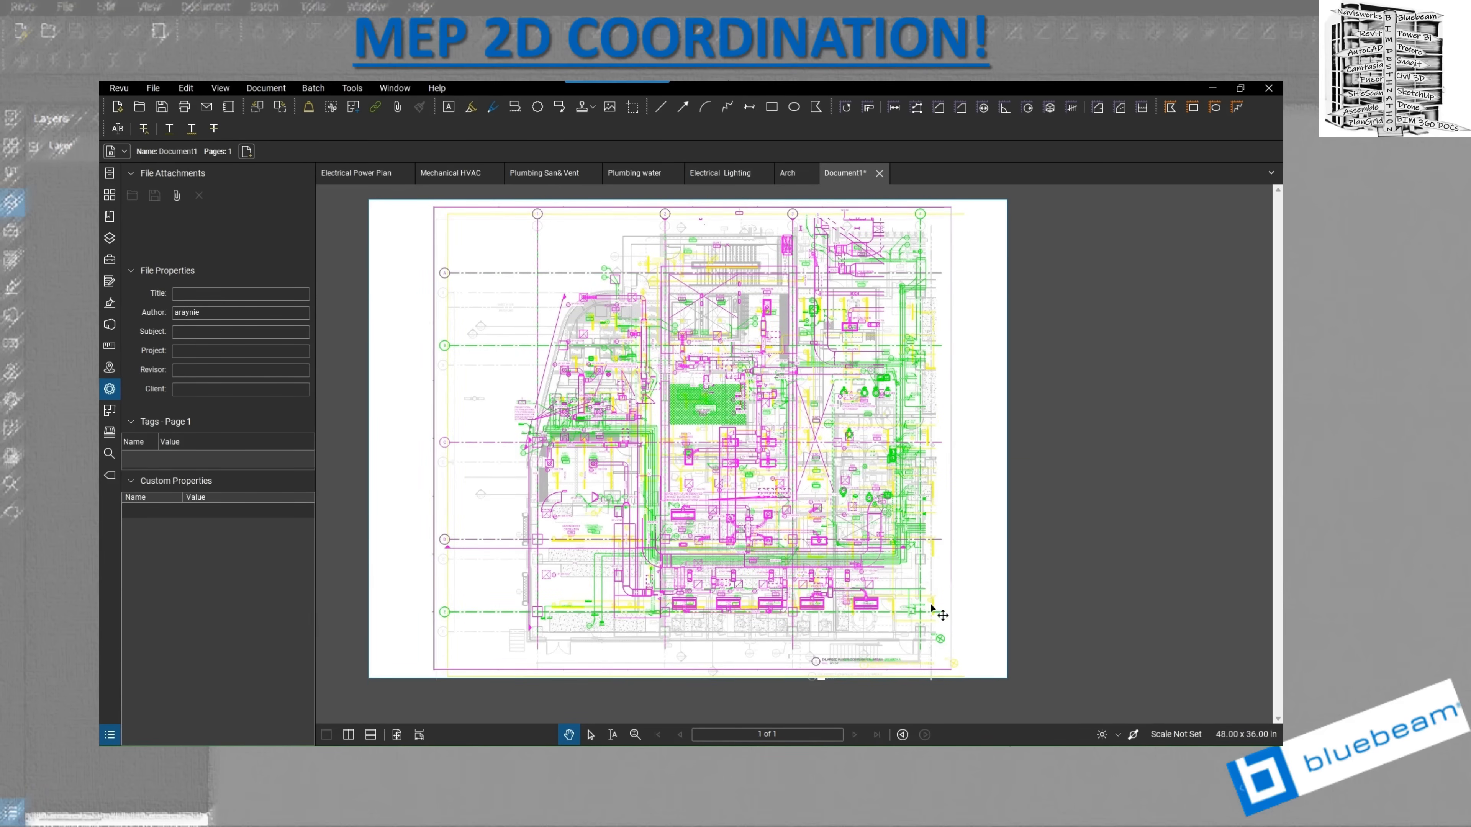
scroll(860, 642, "up", 4)
scroll(897, 595, "up", 5)
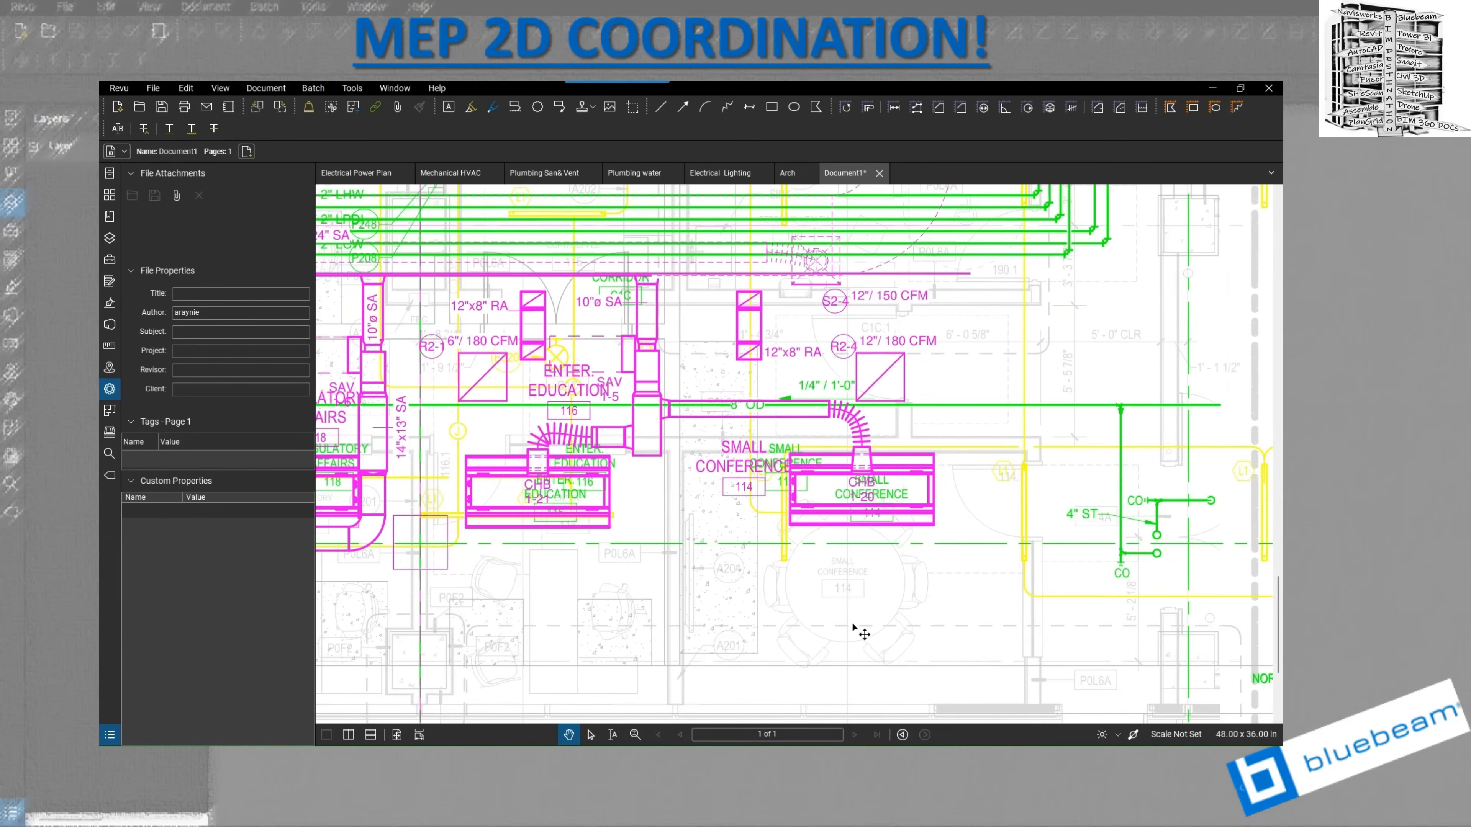
scroll(846, 626, "down", 3)
scroll(847, 626, "down", 4)
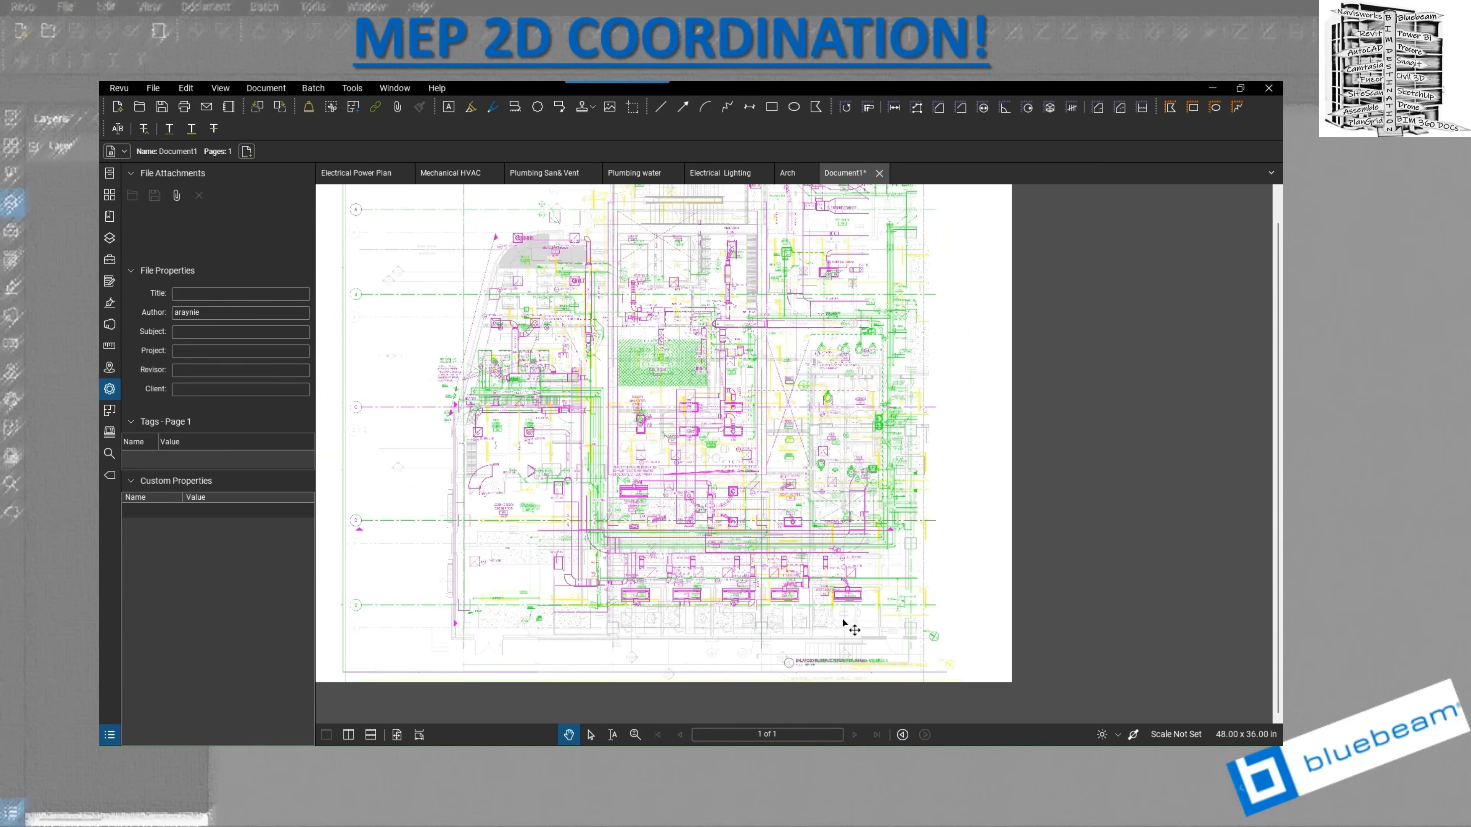
left_click(111, 224)
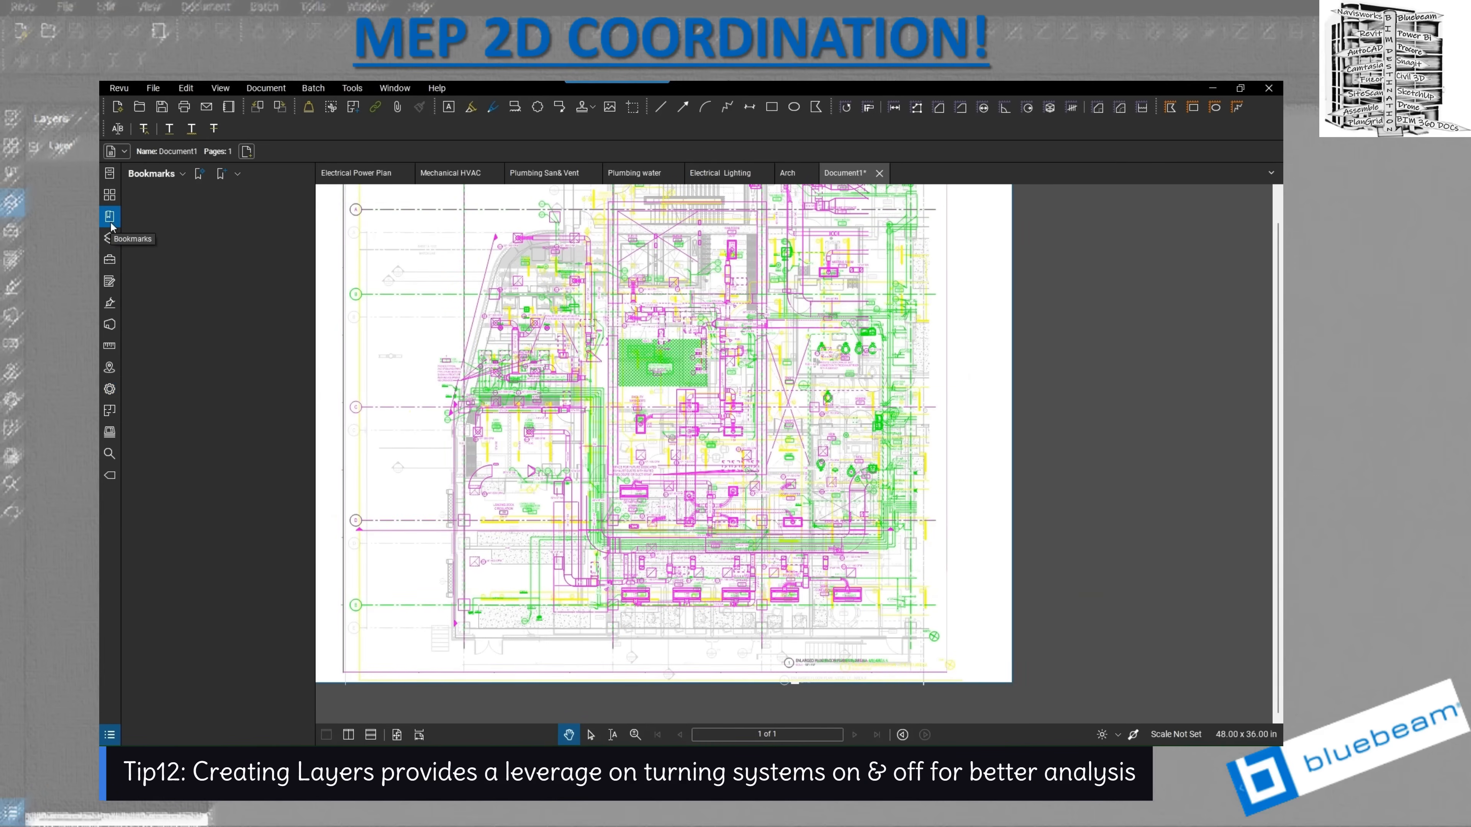
left_click(110, 236)
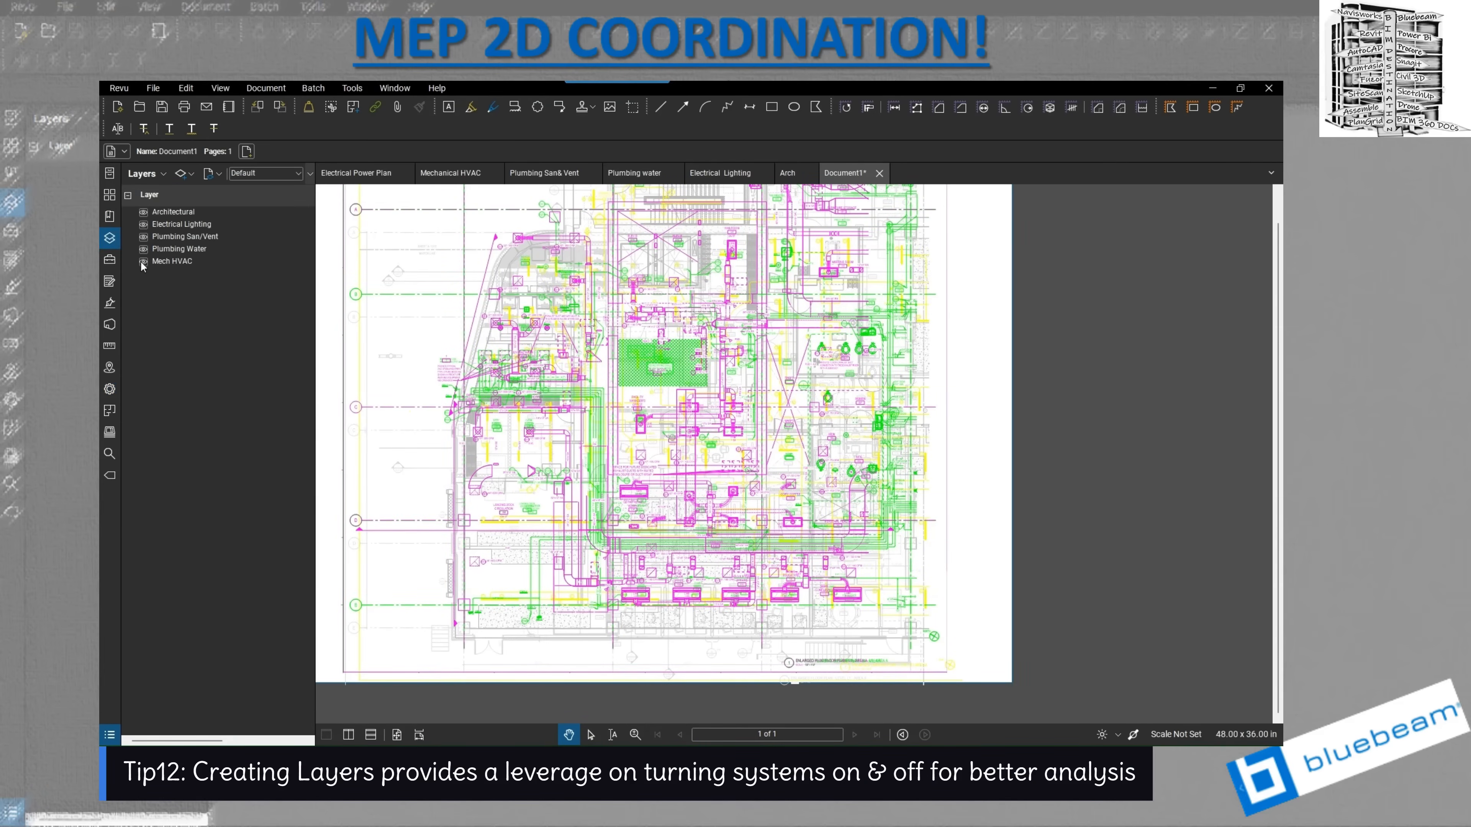
left_click(143, 224)
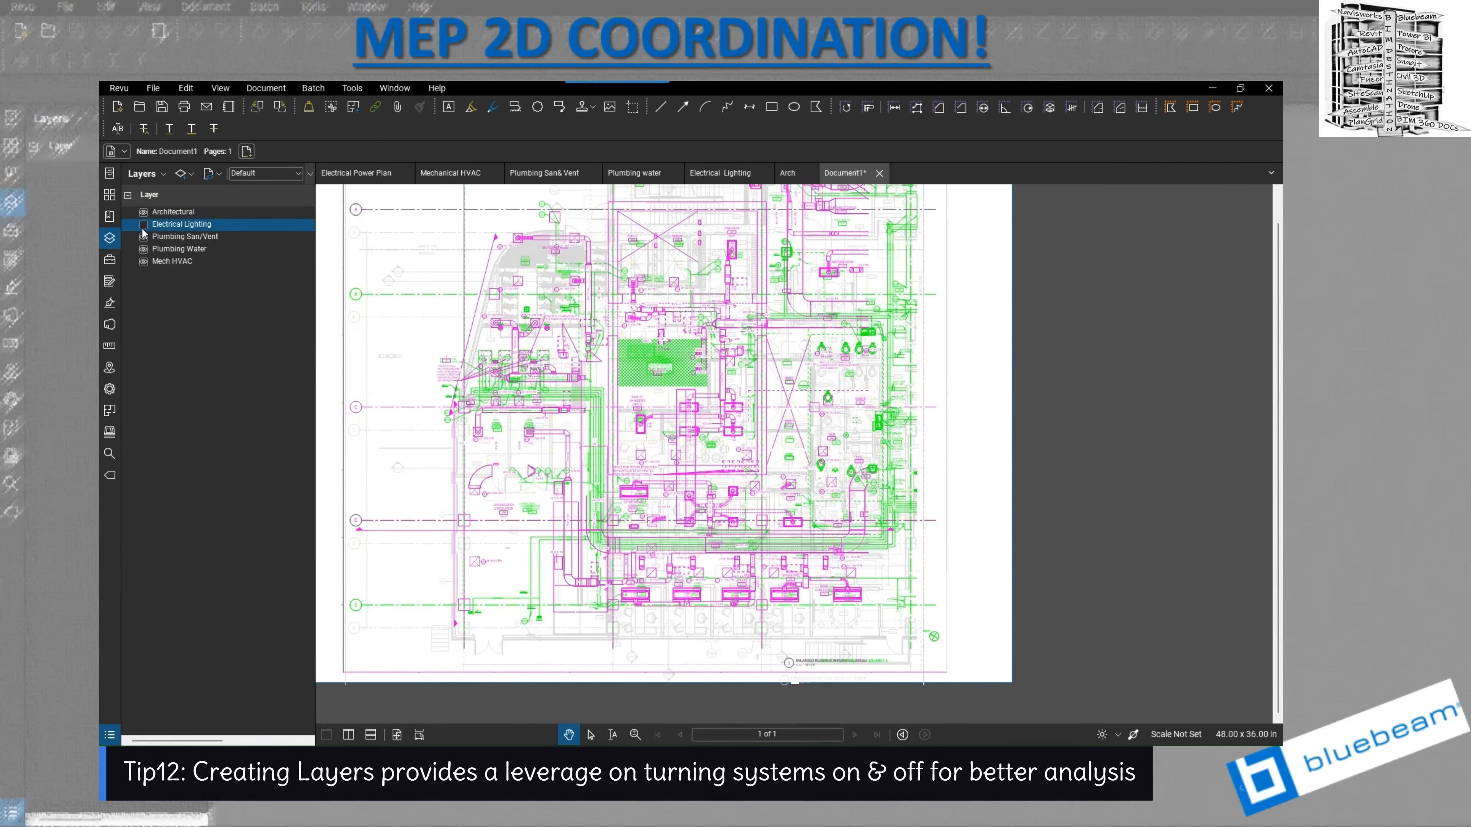
- Hide the Plumbing Water layer and examine the HVAC ductwork against the sanitary and vent piping around the corridor
left_click(143, 249)
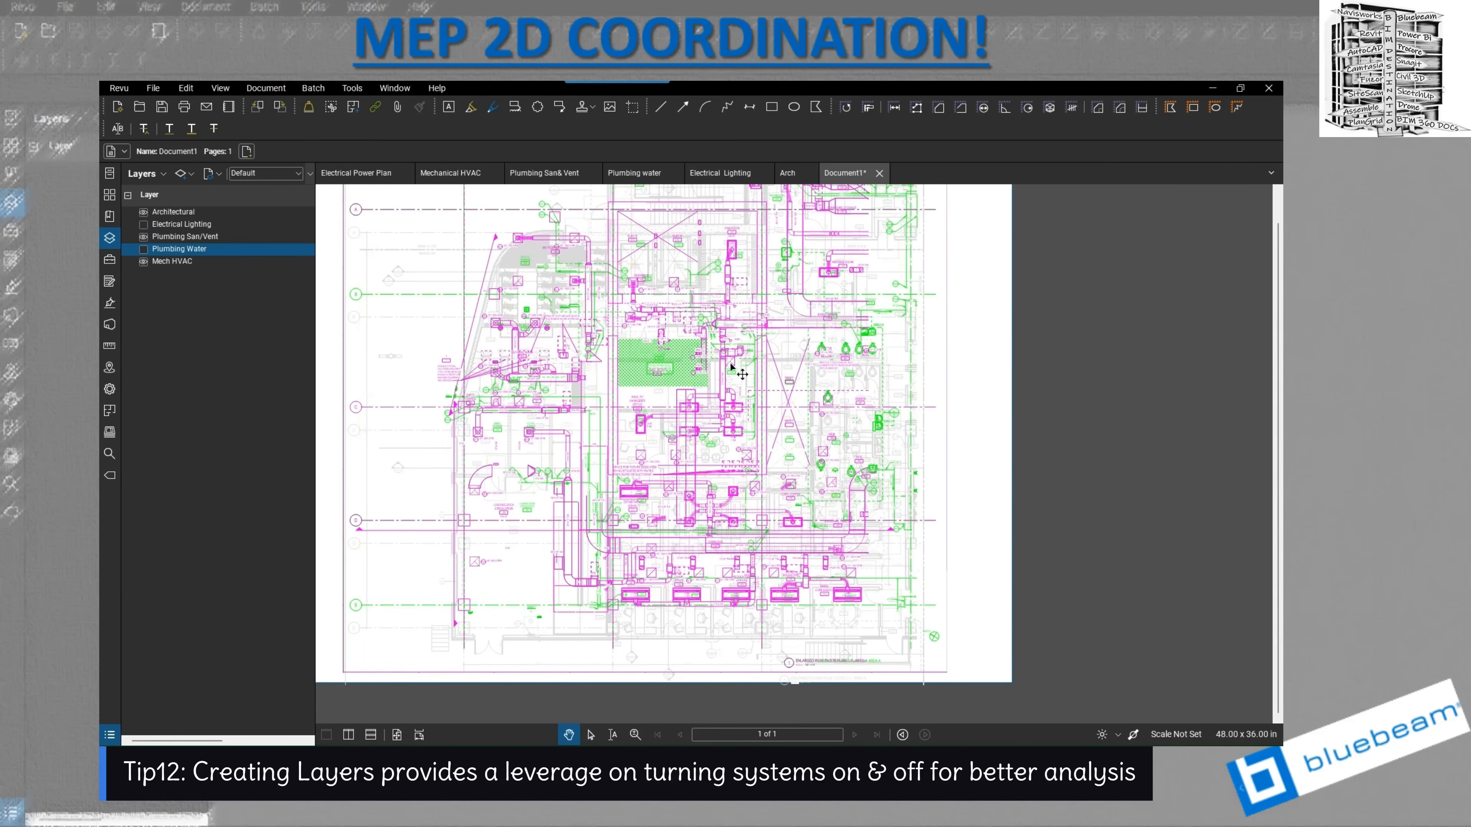
scroll(616, 559, "up", 5)
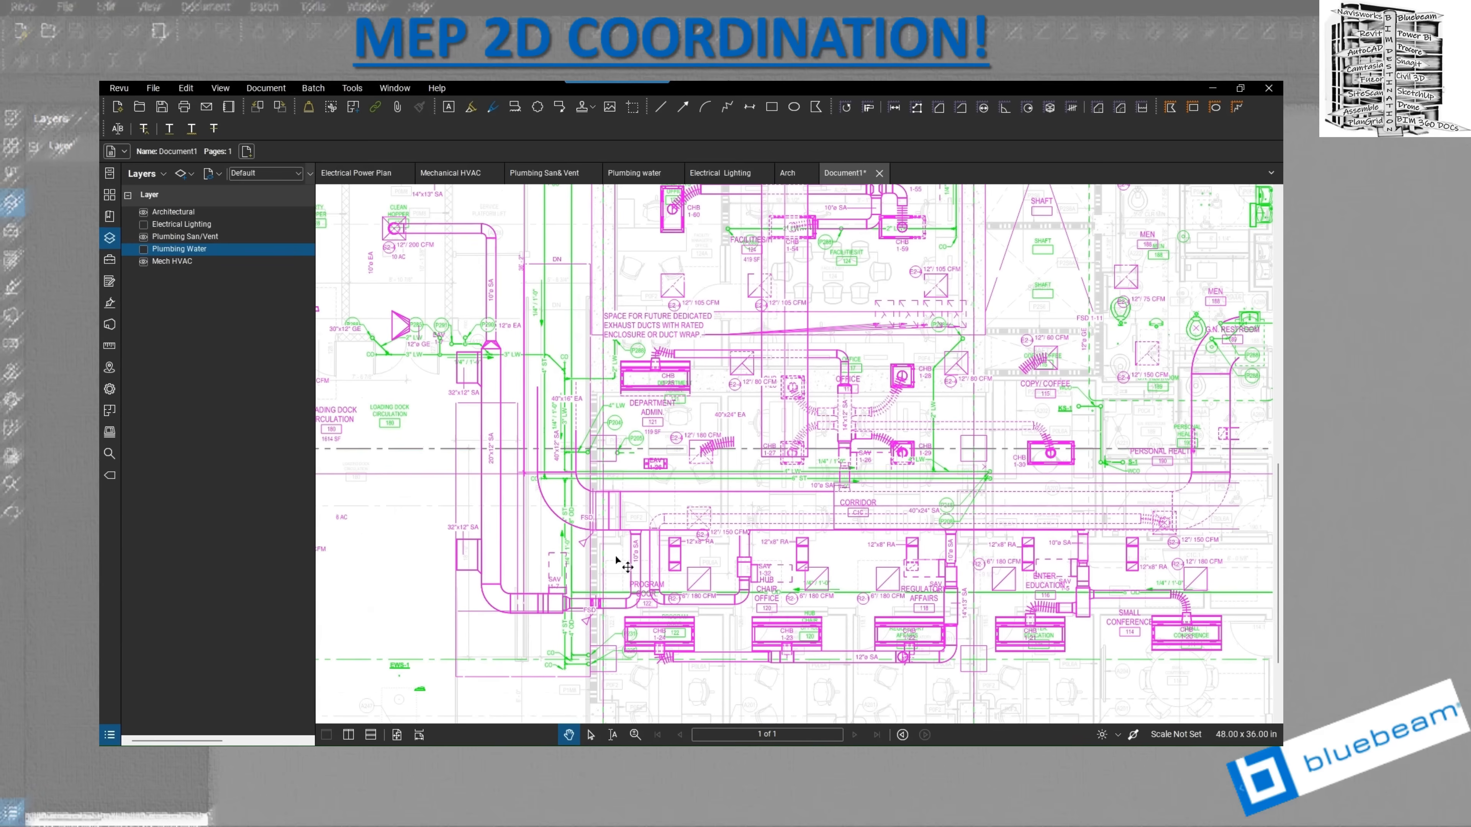
scroll(609, 511, "down", 6)
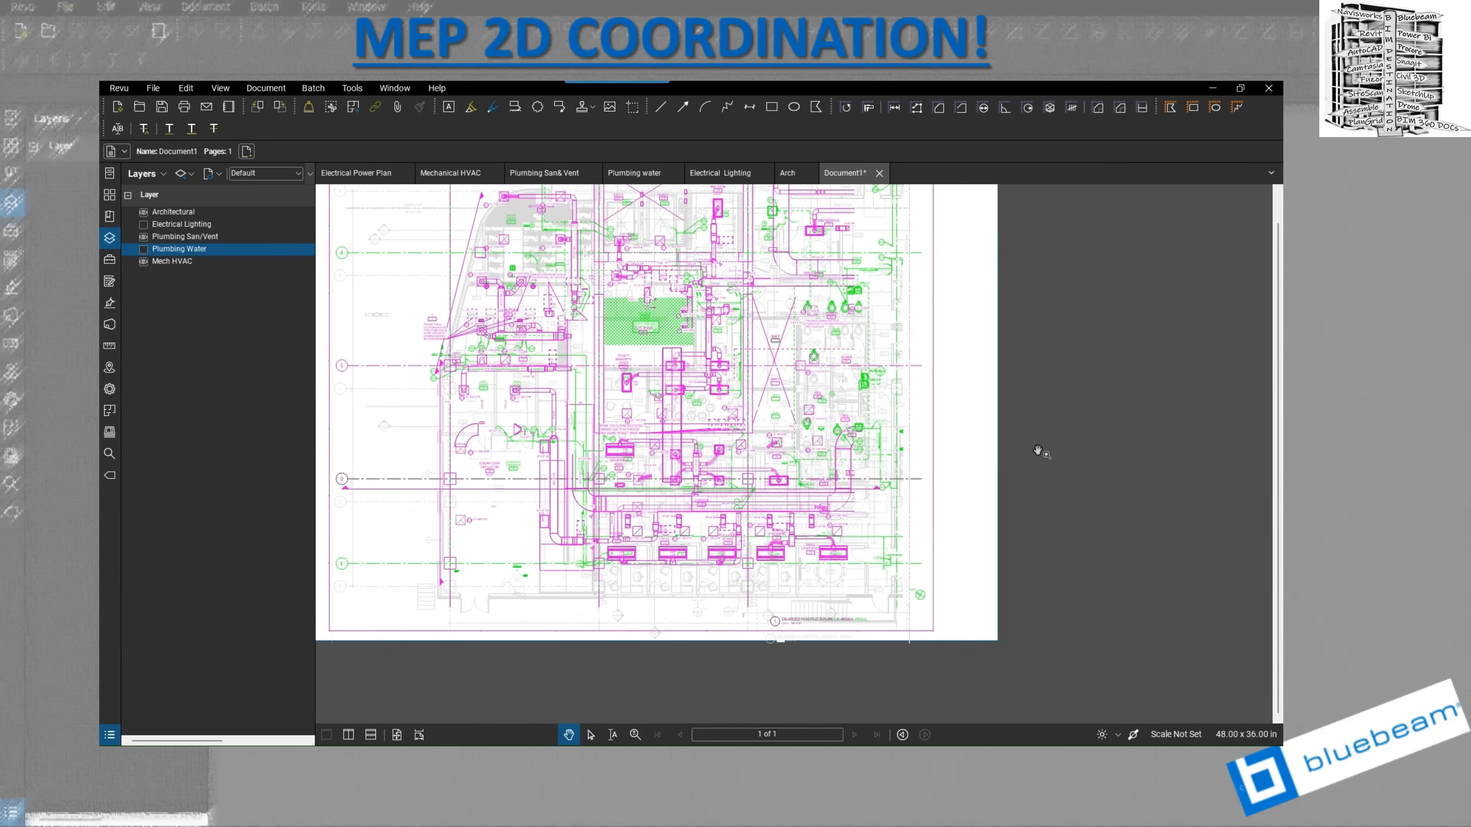
left_click_drag(1069, 406, 1103, 474)
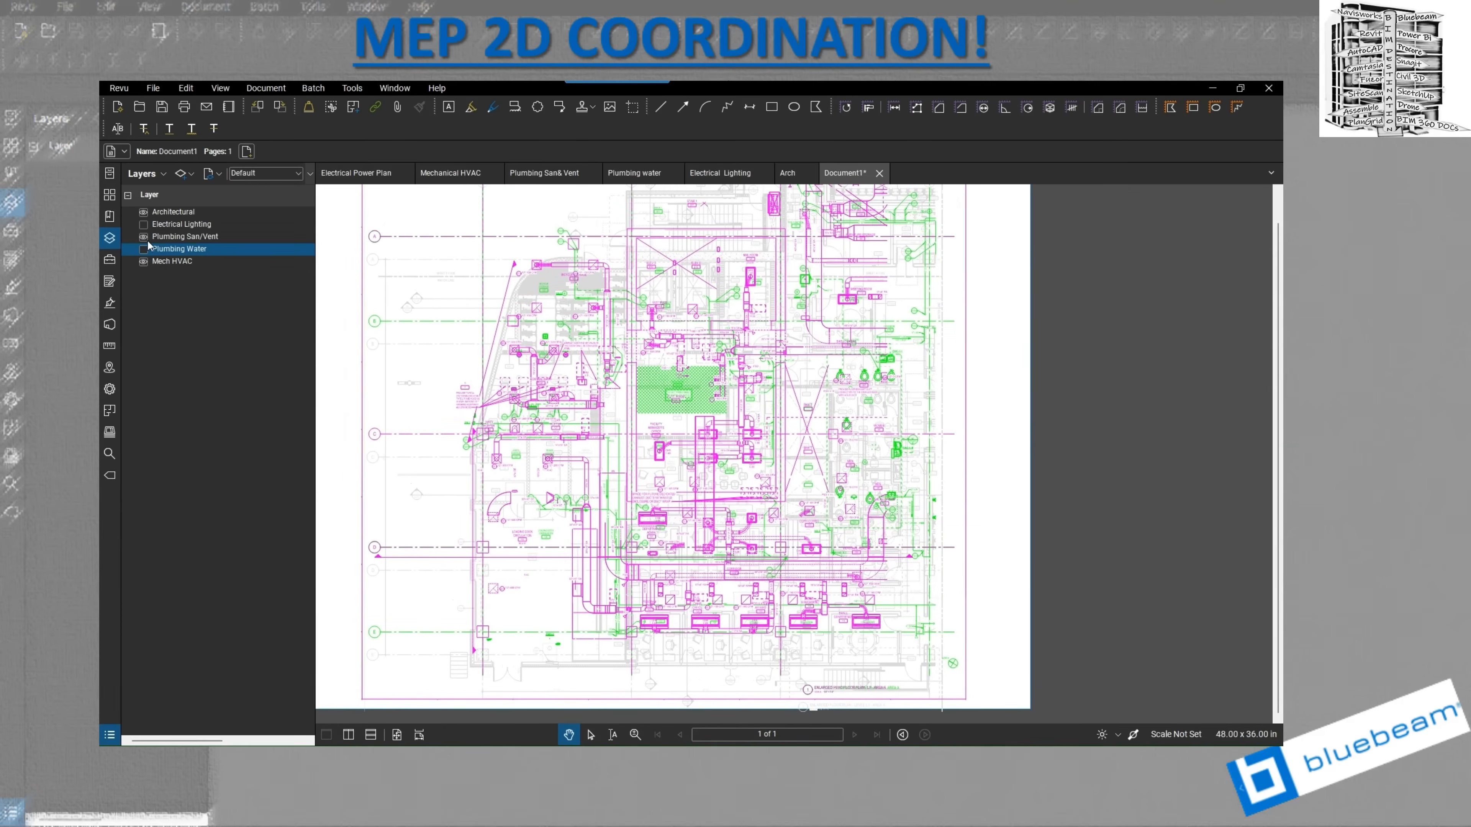
- Hide the Architectural and Mech HVAC layers and show Electrical Lighting to compare it with Plumbing San/Vent alone
left_click(143, 212)
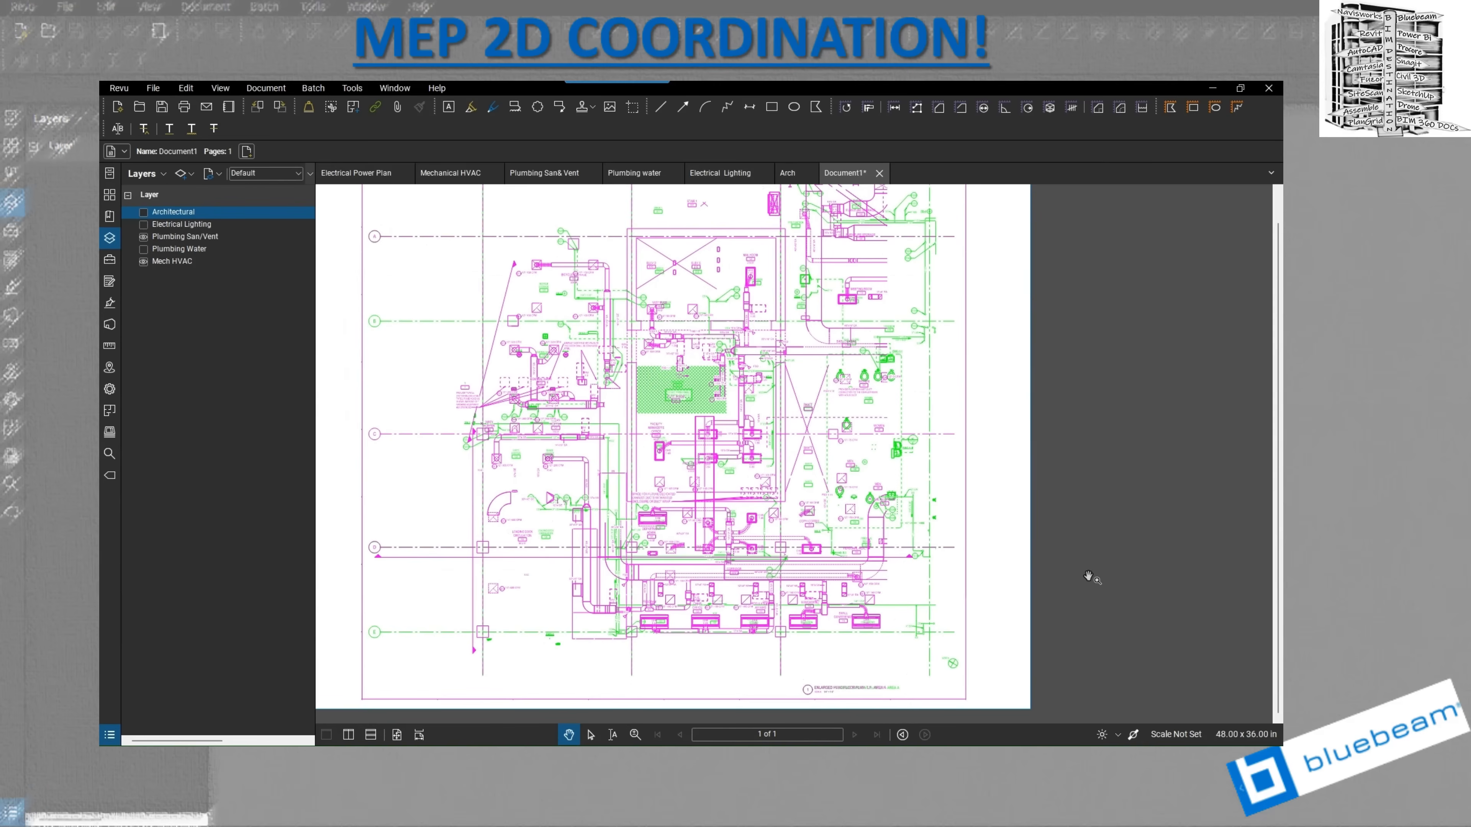
left_click(144, 261)
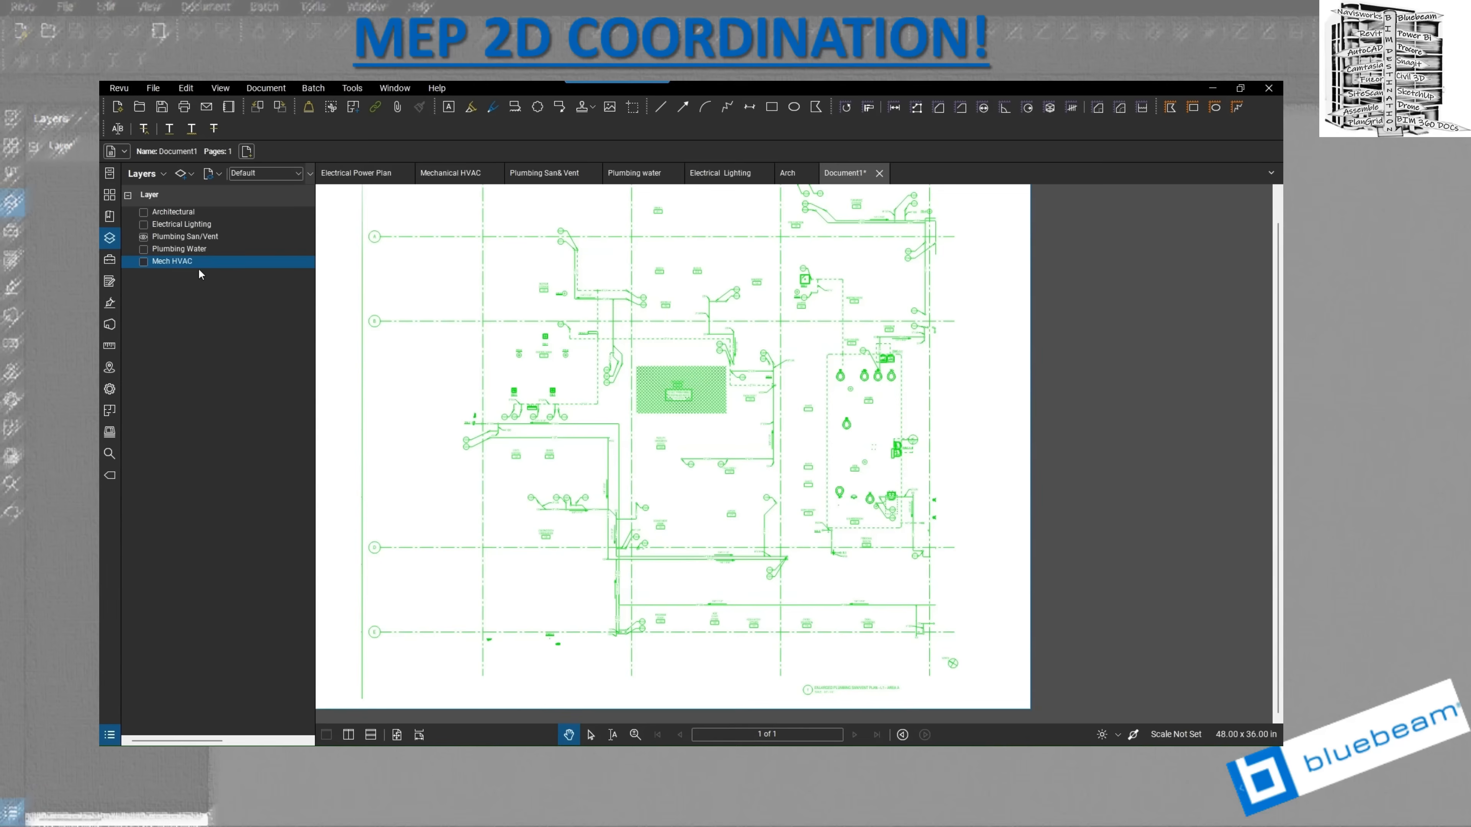
left_click(143, 225)
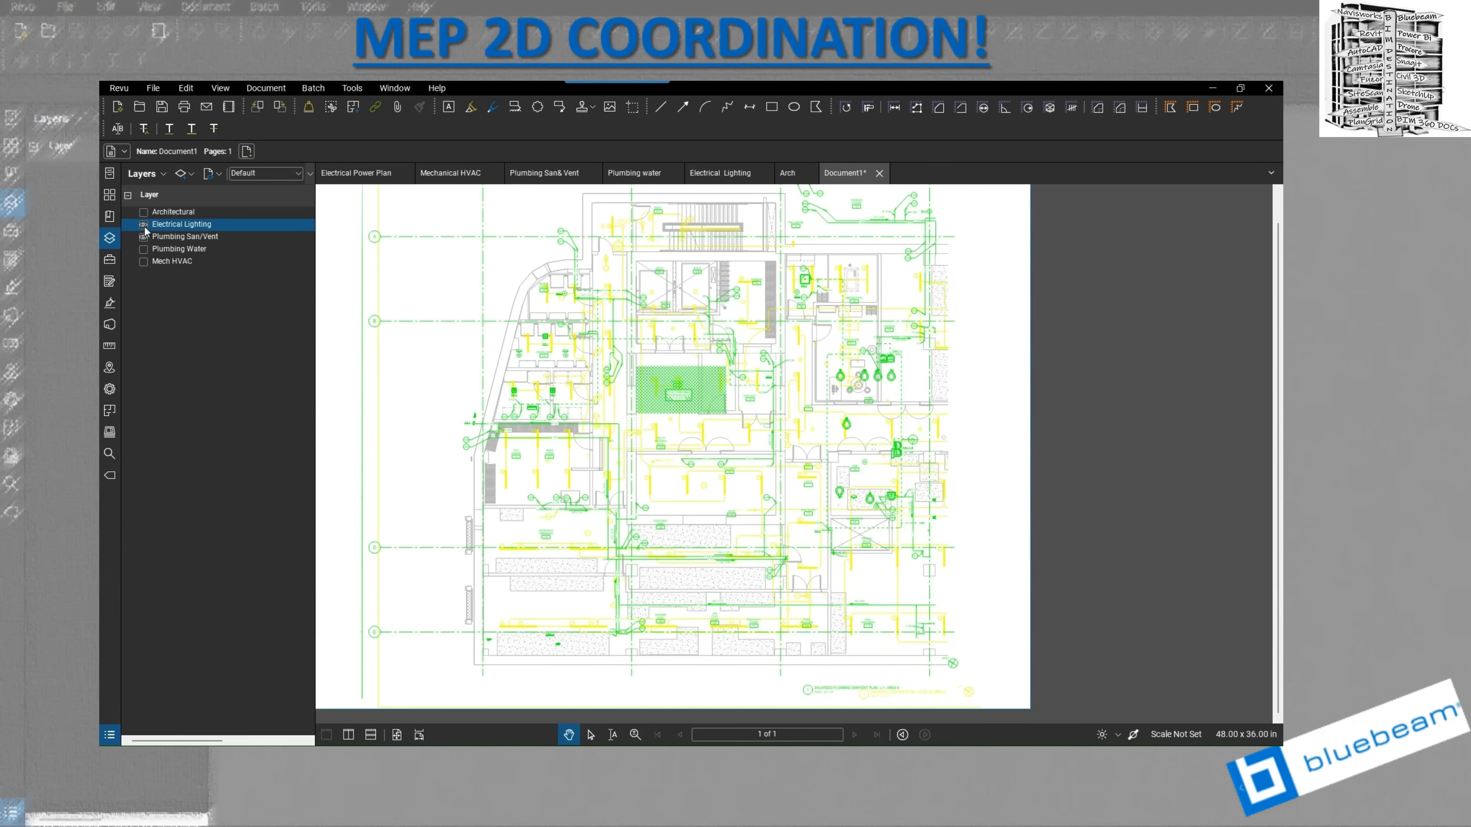
scroll(508, 486, "up", 2)
scroll(508, 486, "down", 4)
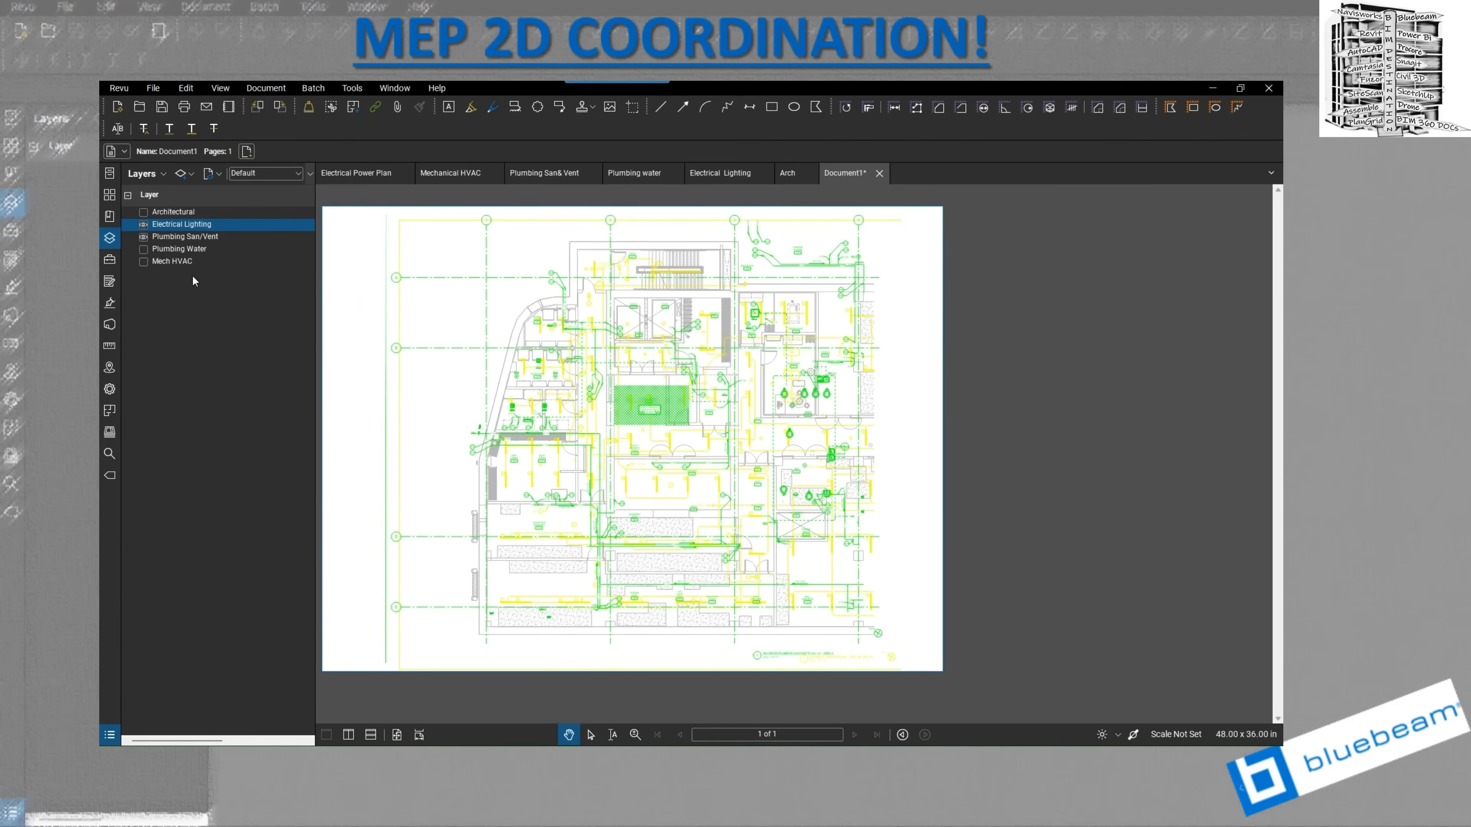
- Show the Architectural, Plumbing Water and Mech HVAC layers again
left_click(143, 212)
left_click(142, 249)
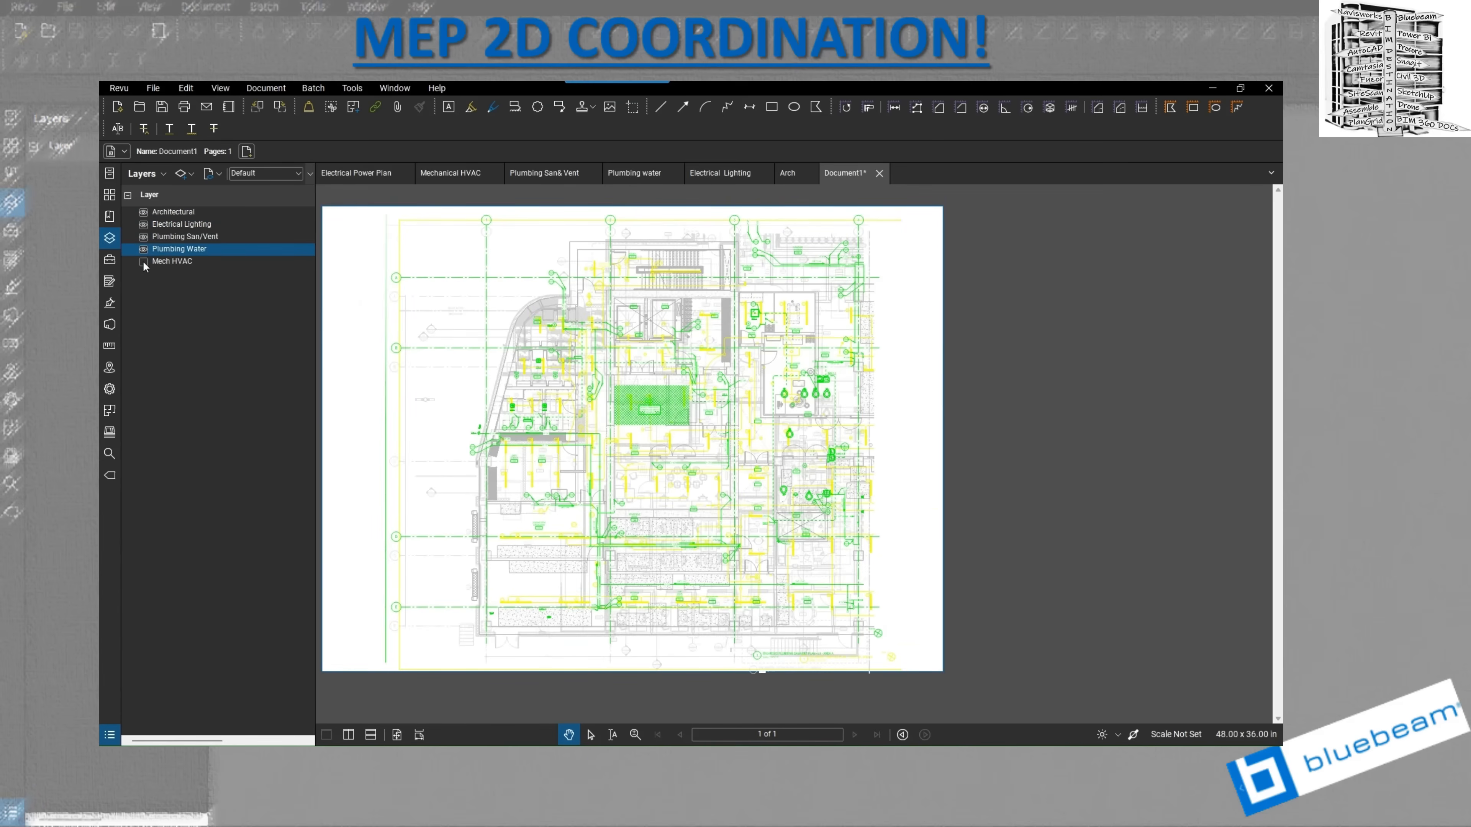
left_click(143, 261)
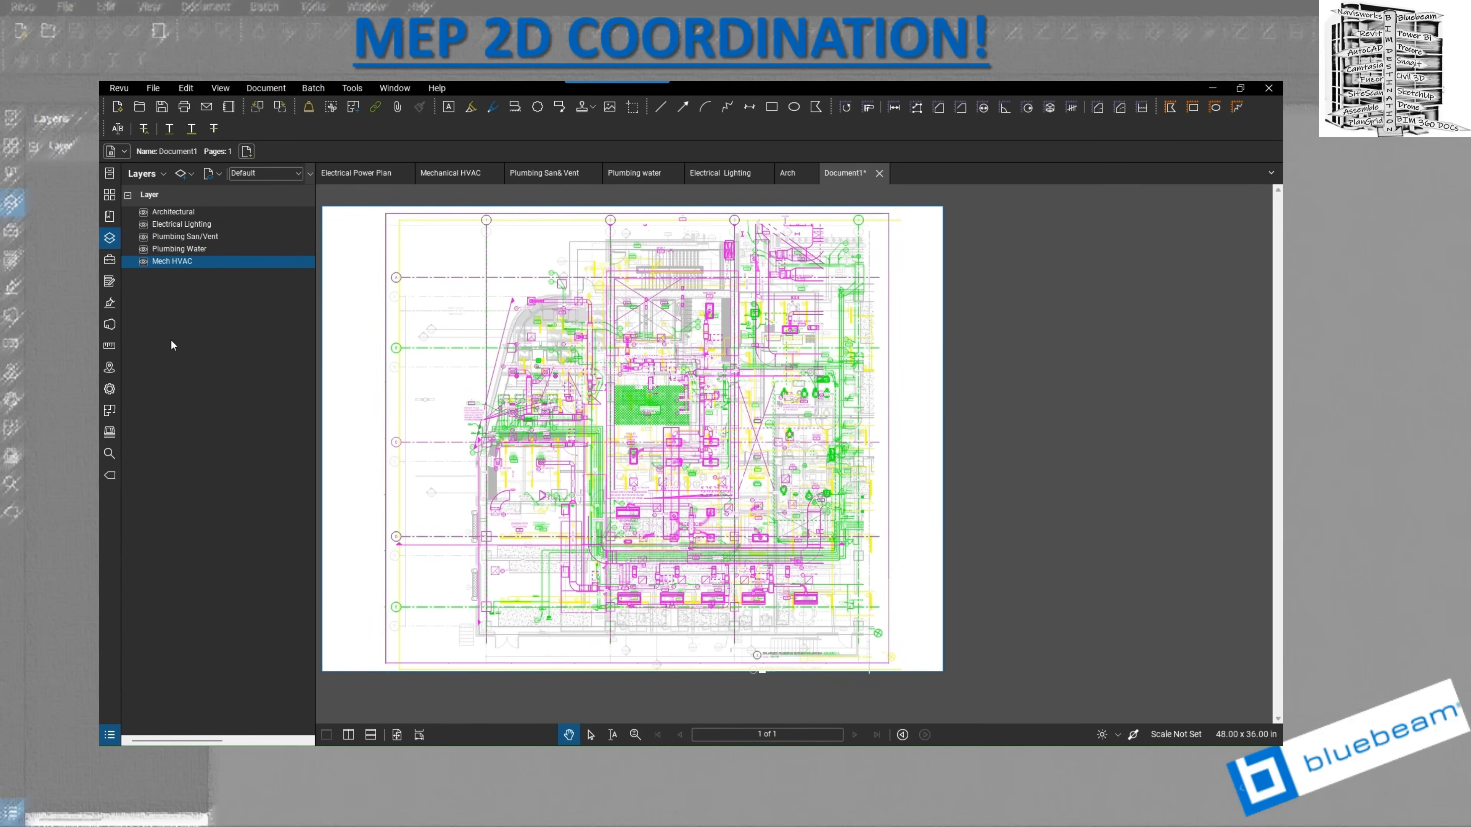